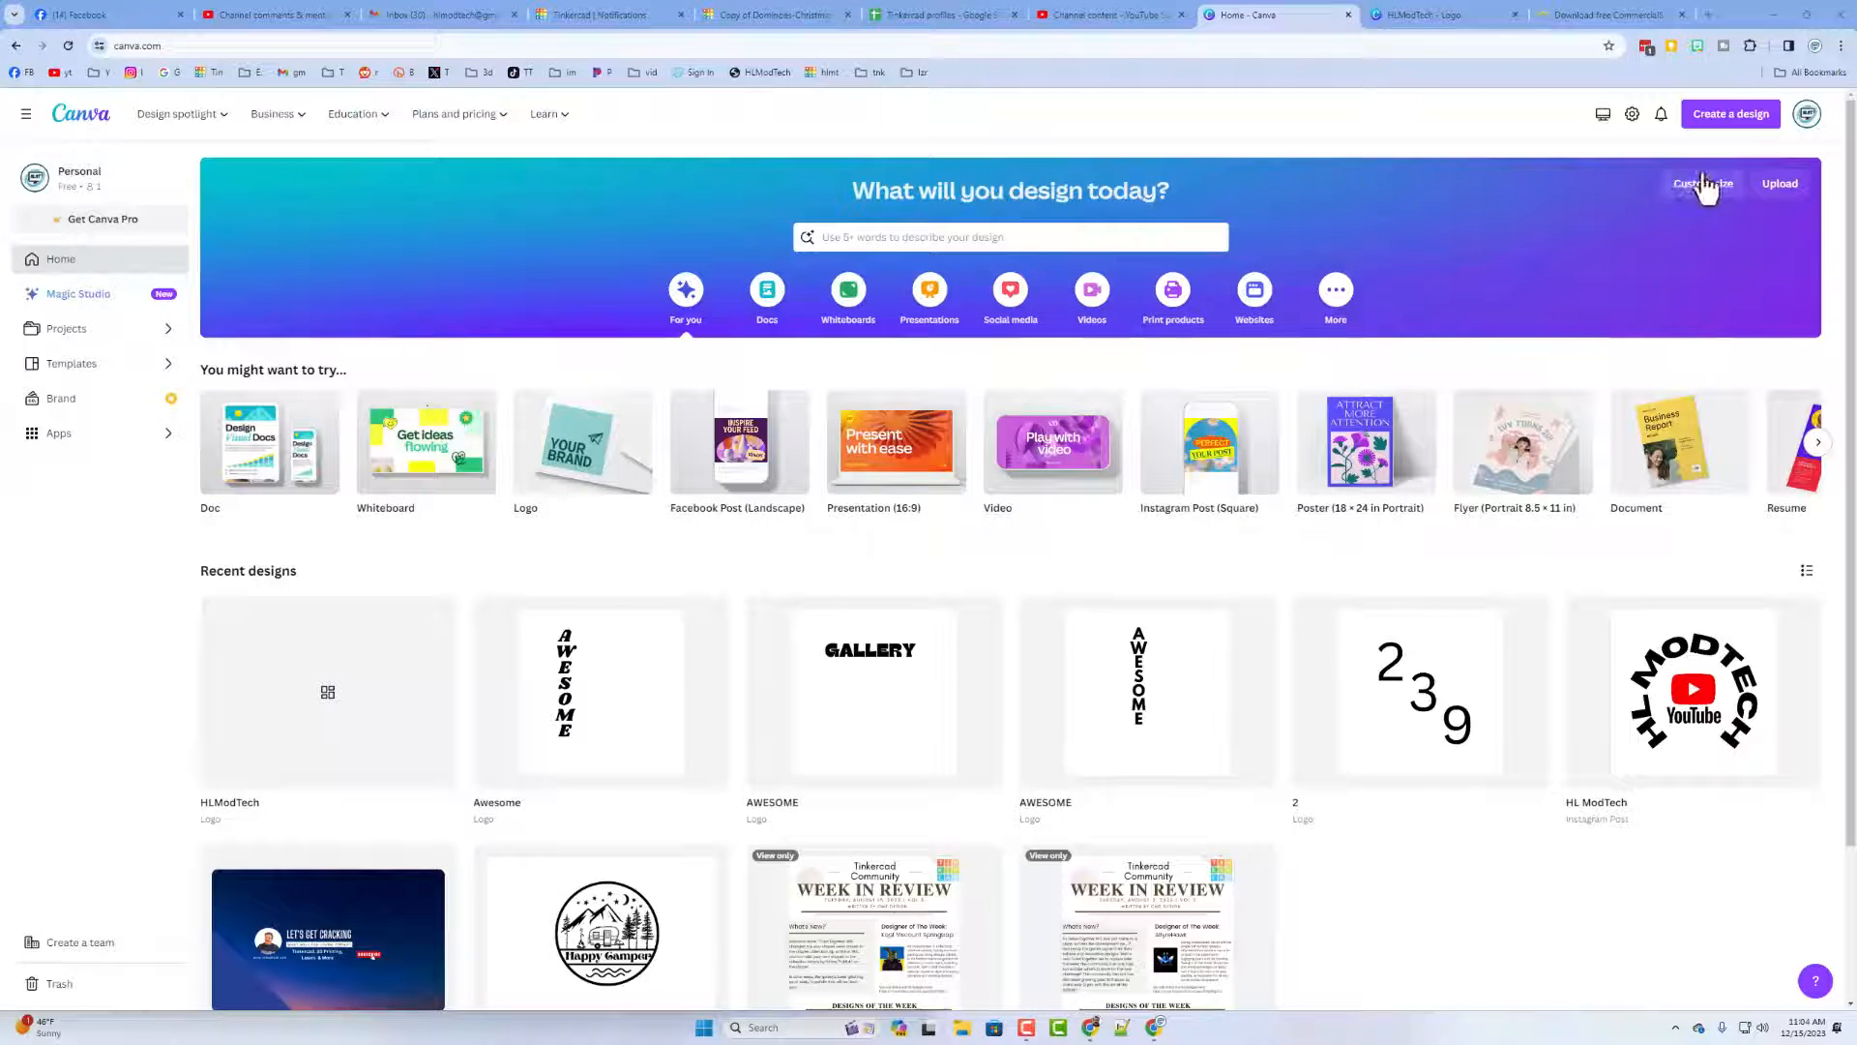
# - Create a new blank Logo design and add an empty text box to the page
pyautogui.click(1730, 118)
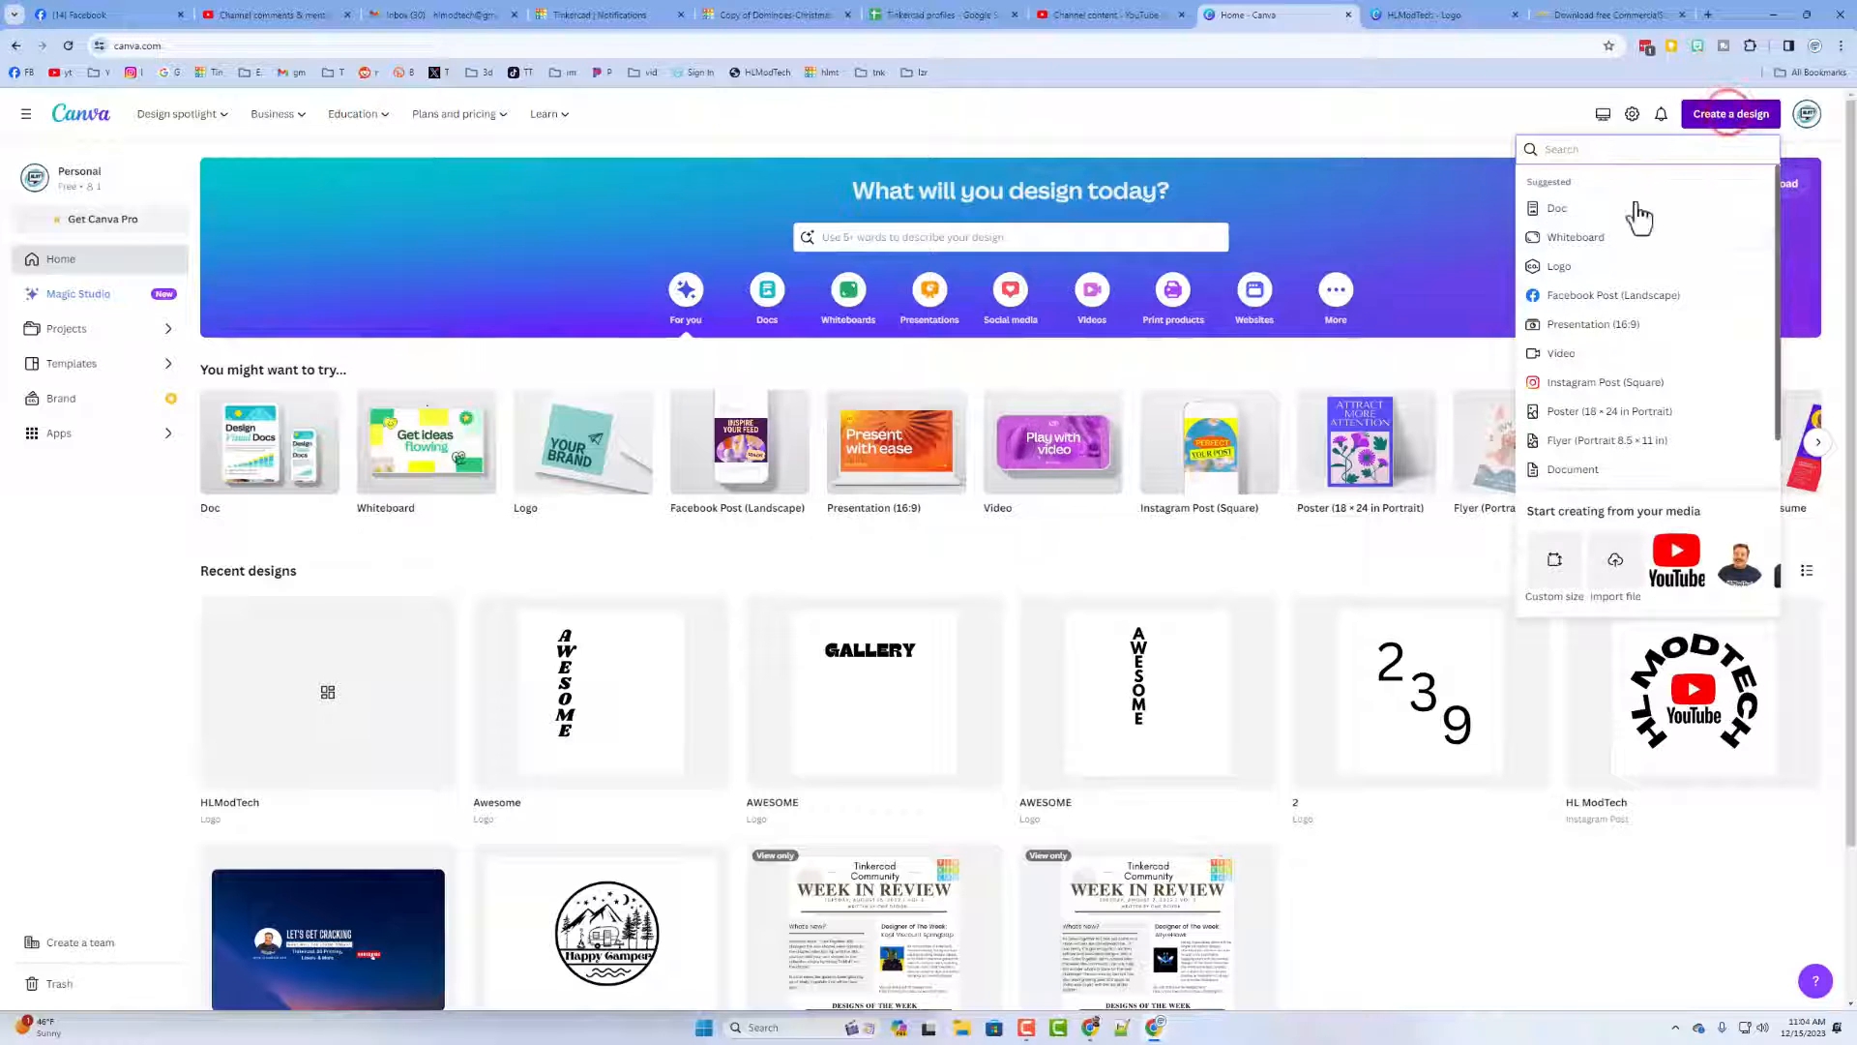
pyautogui.click(1574, 278)
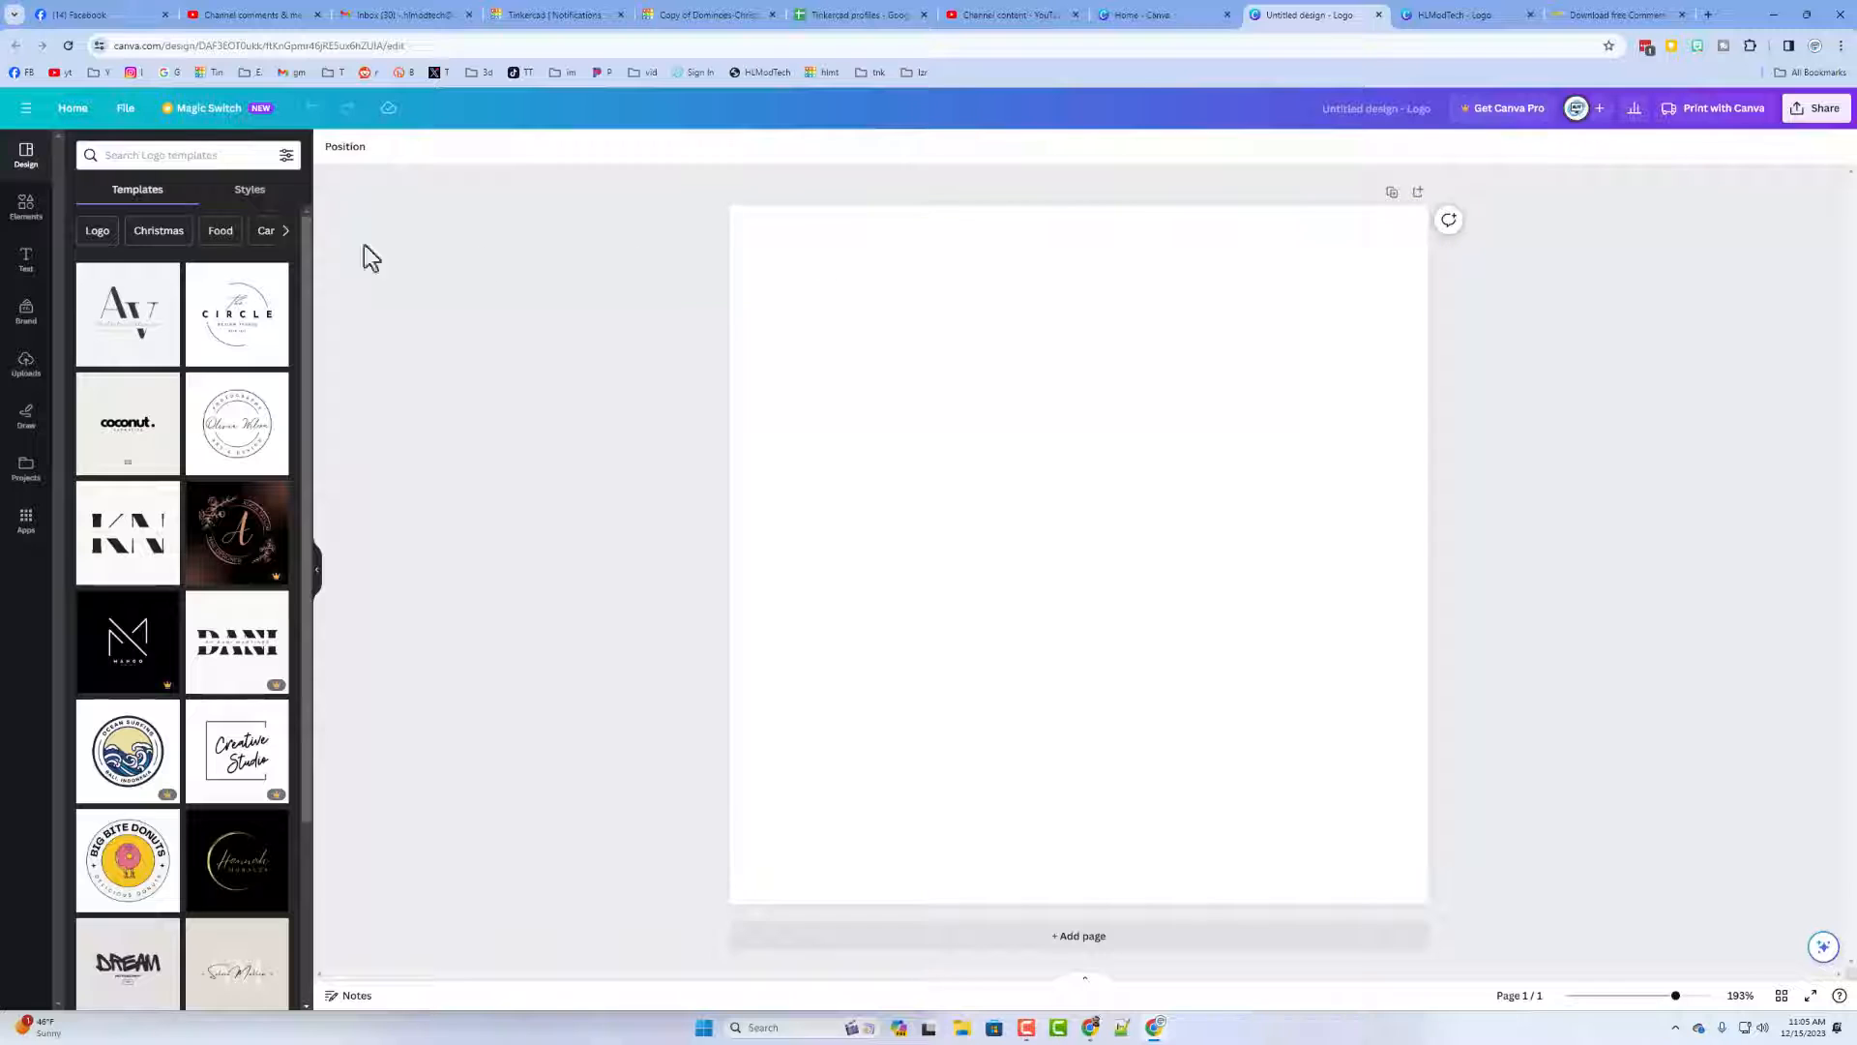
pyautogui.click(26, 271)
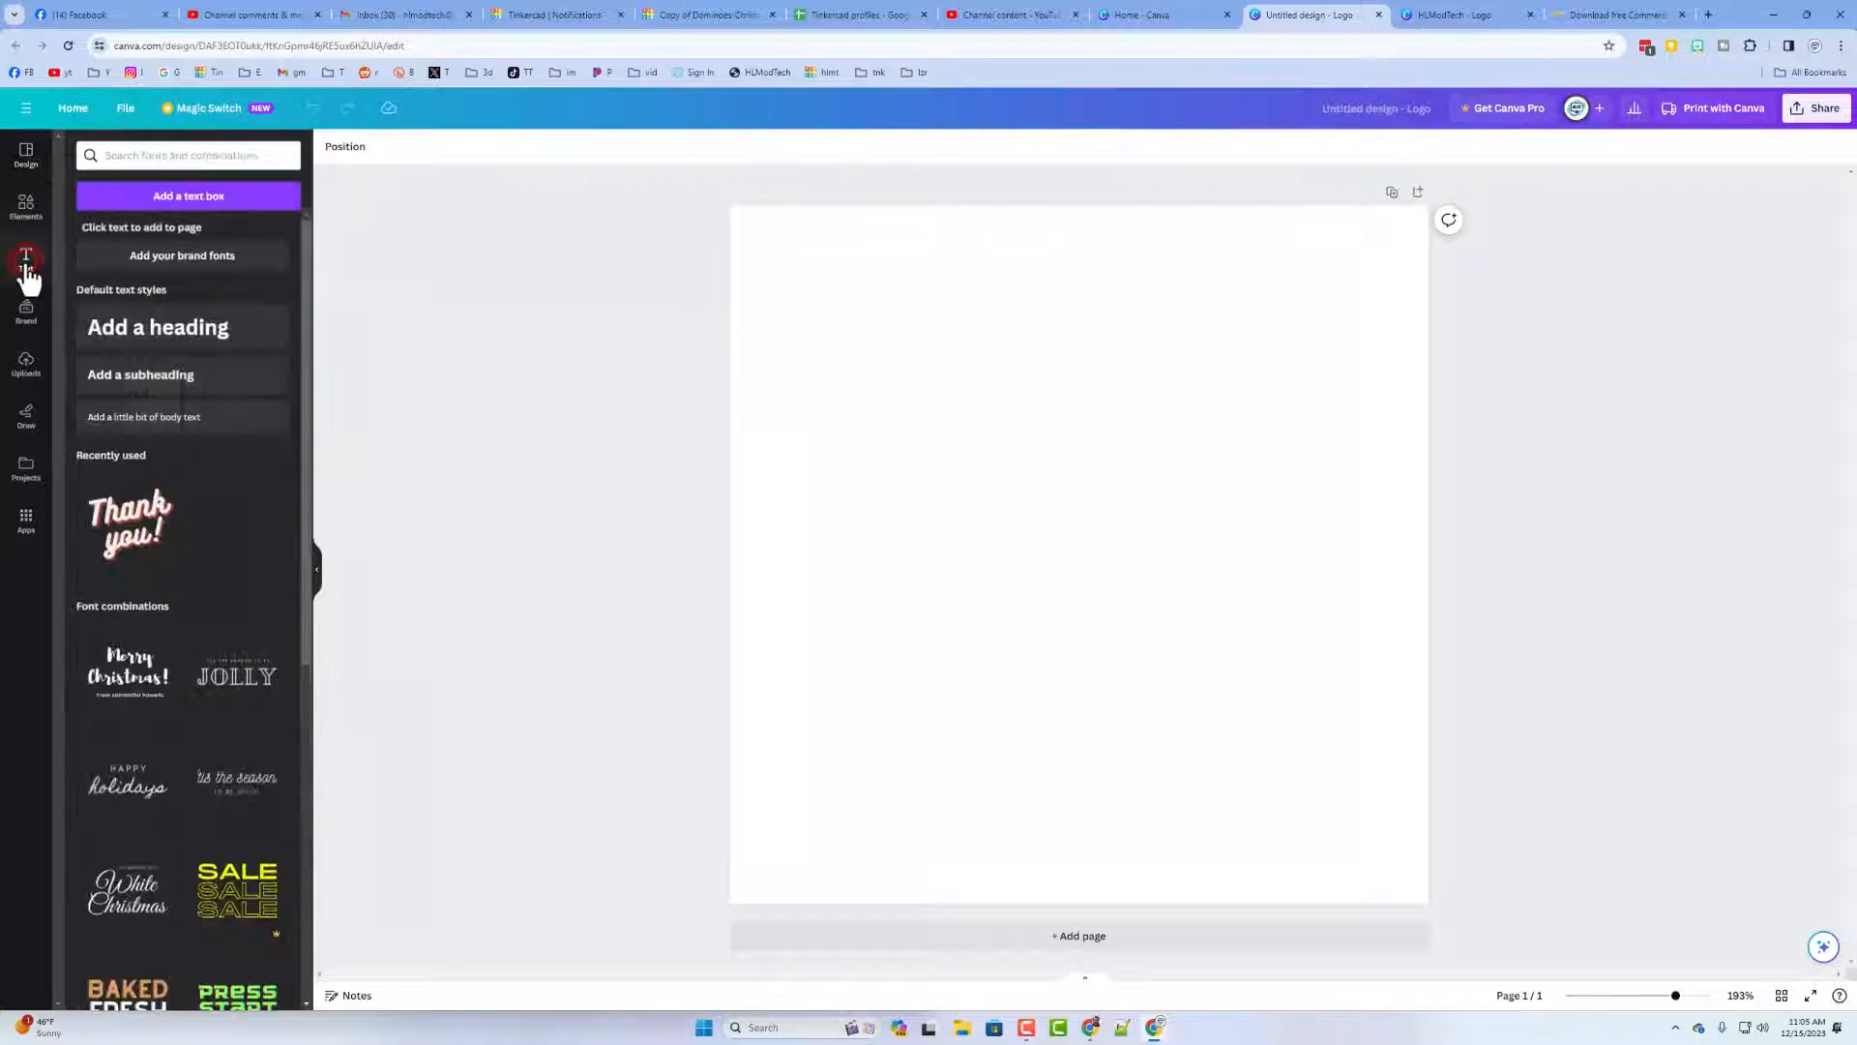
pyautogui.click(161, 198)
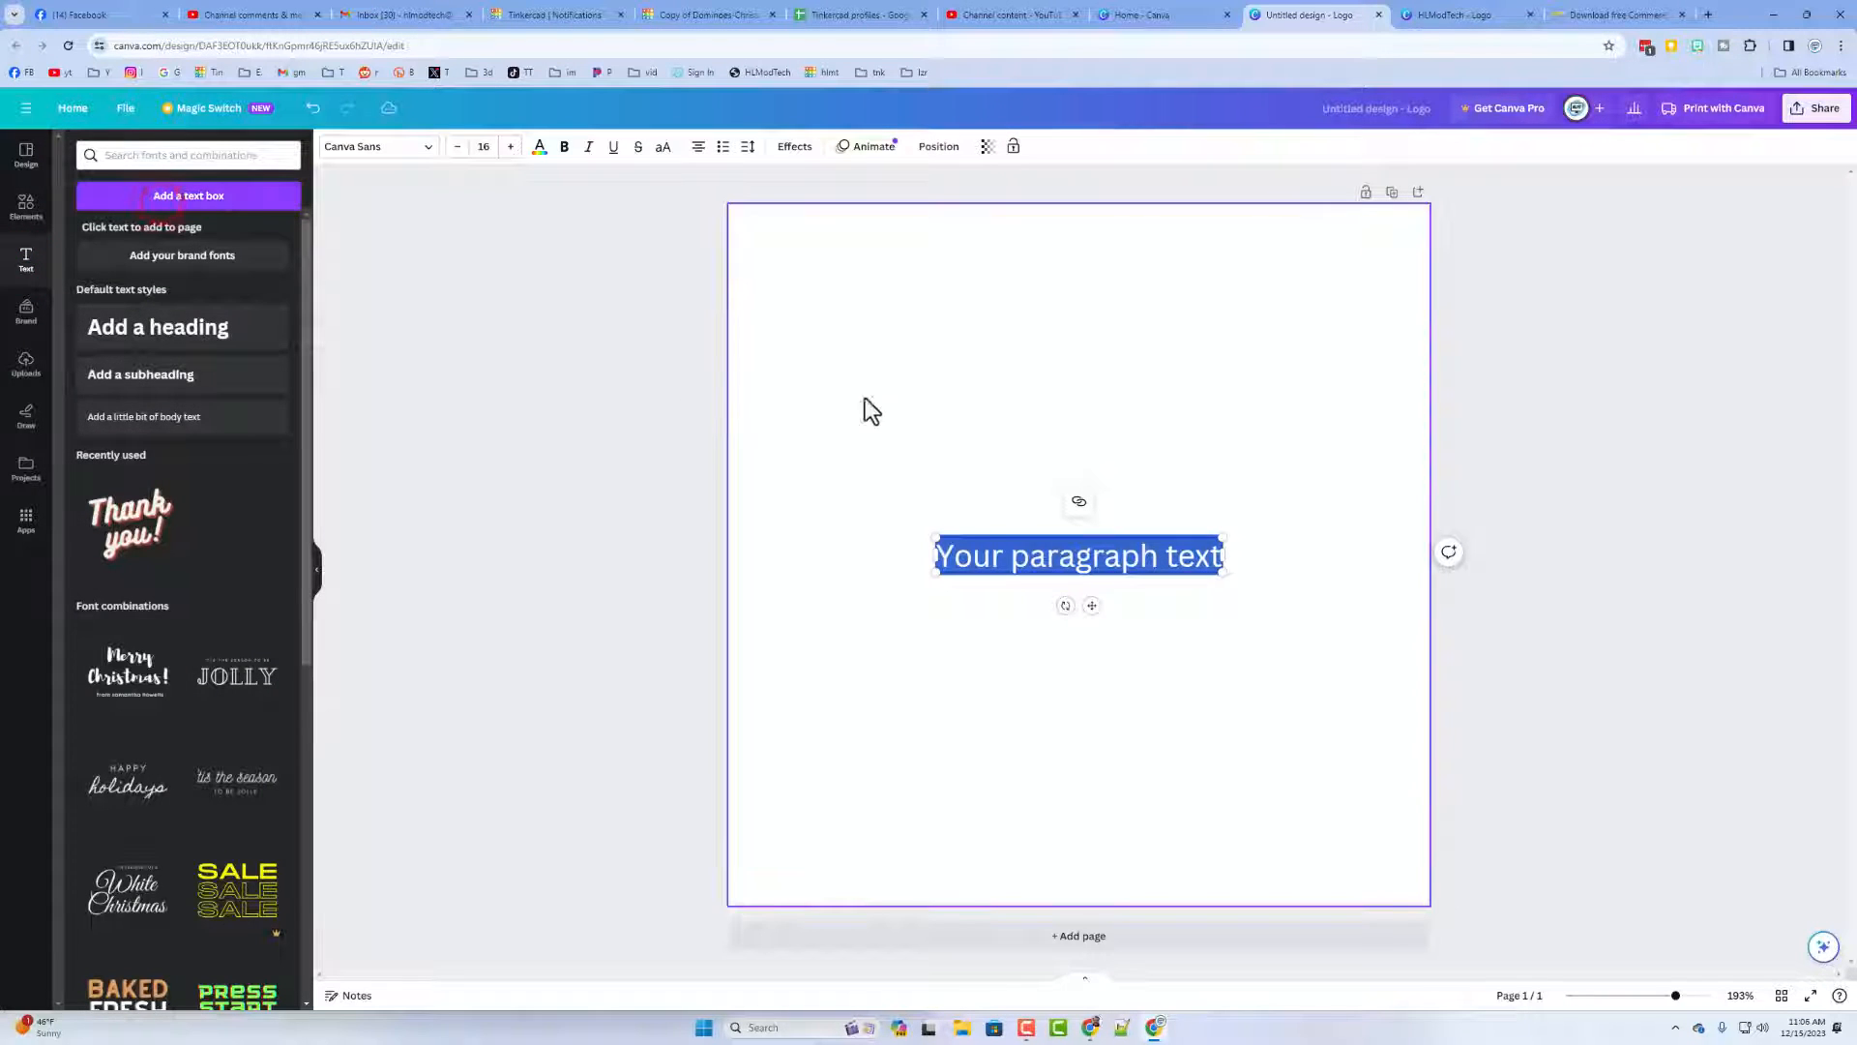
# - Enter "HLModTech" in the text box and enlarge it to about font size 52.3 in the upper half of the page
pyautogui.write('HLMO')
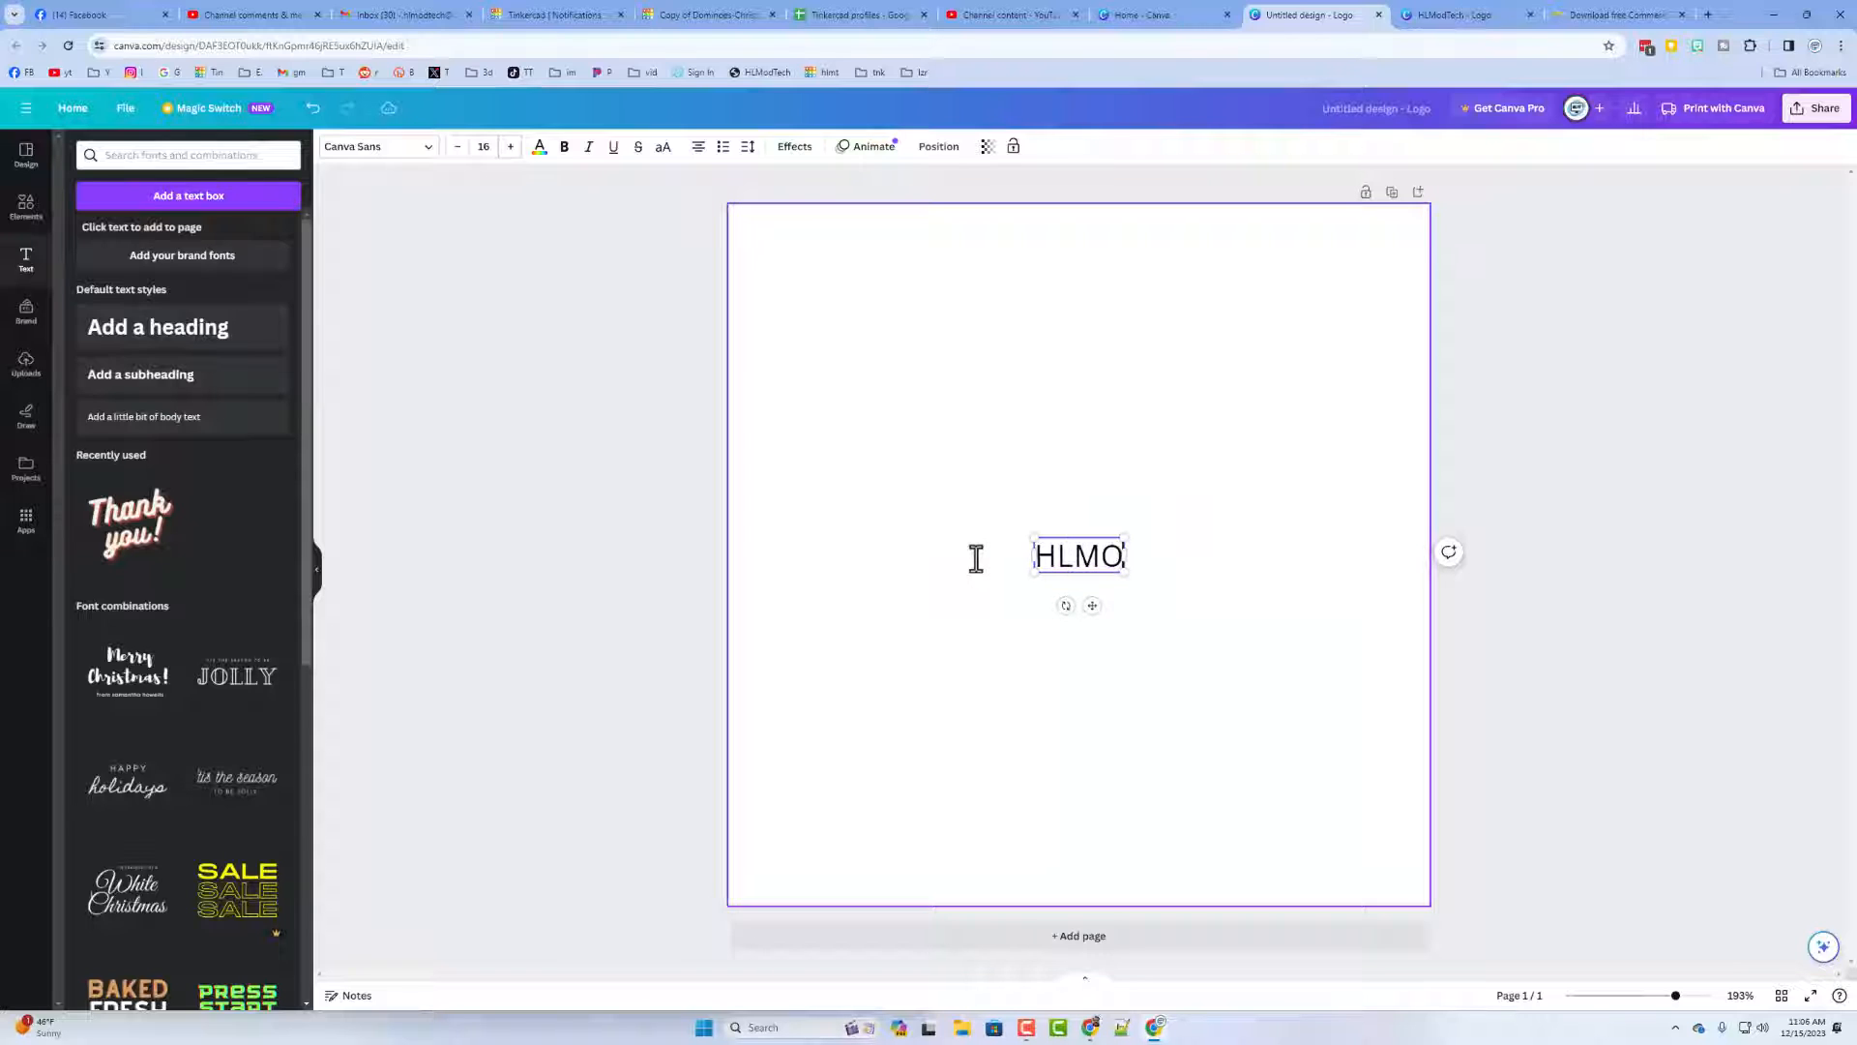
pyautogui.press('BackSpace')
pyautogui.write('oD')
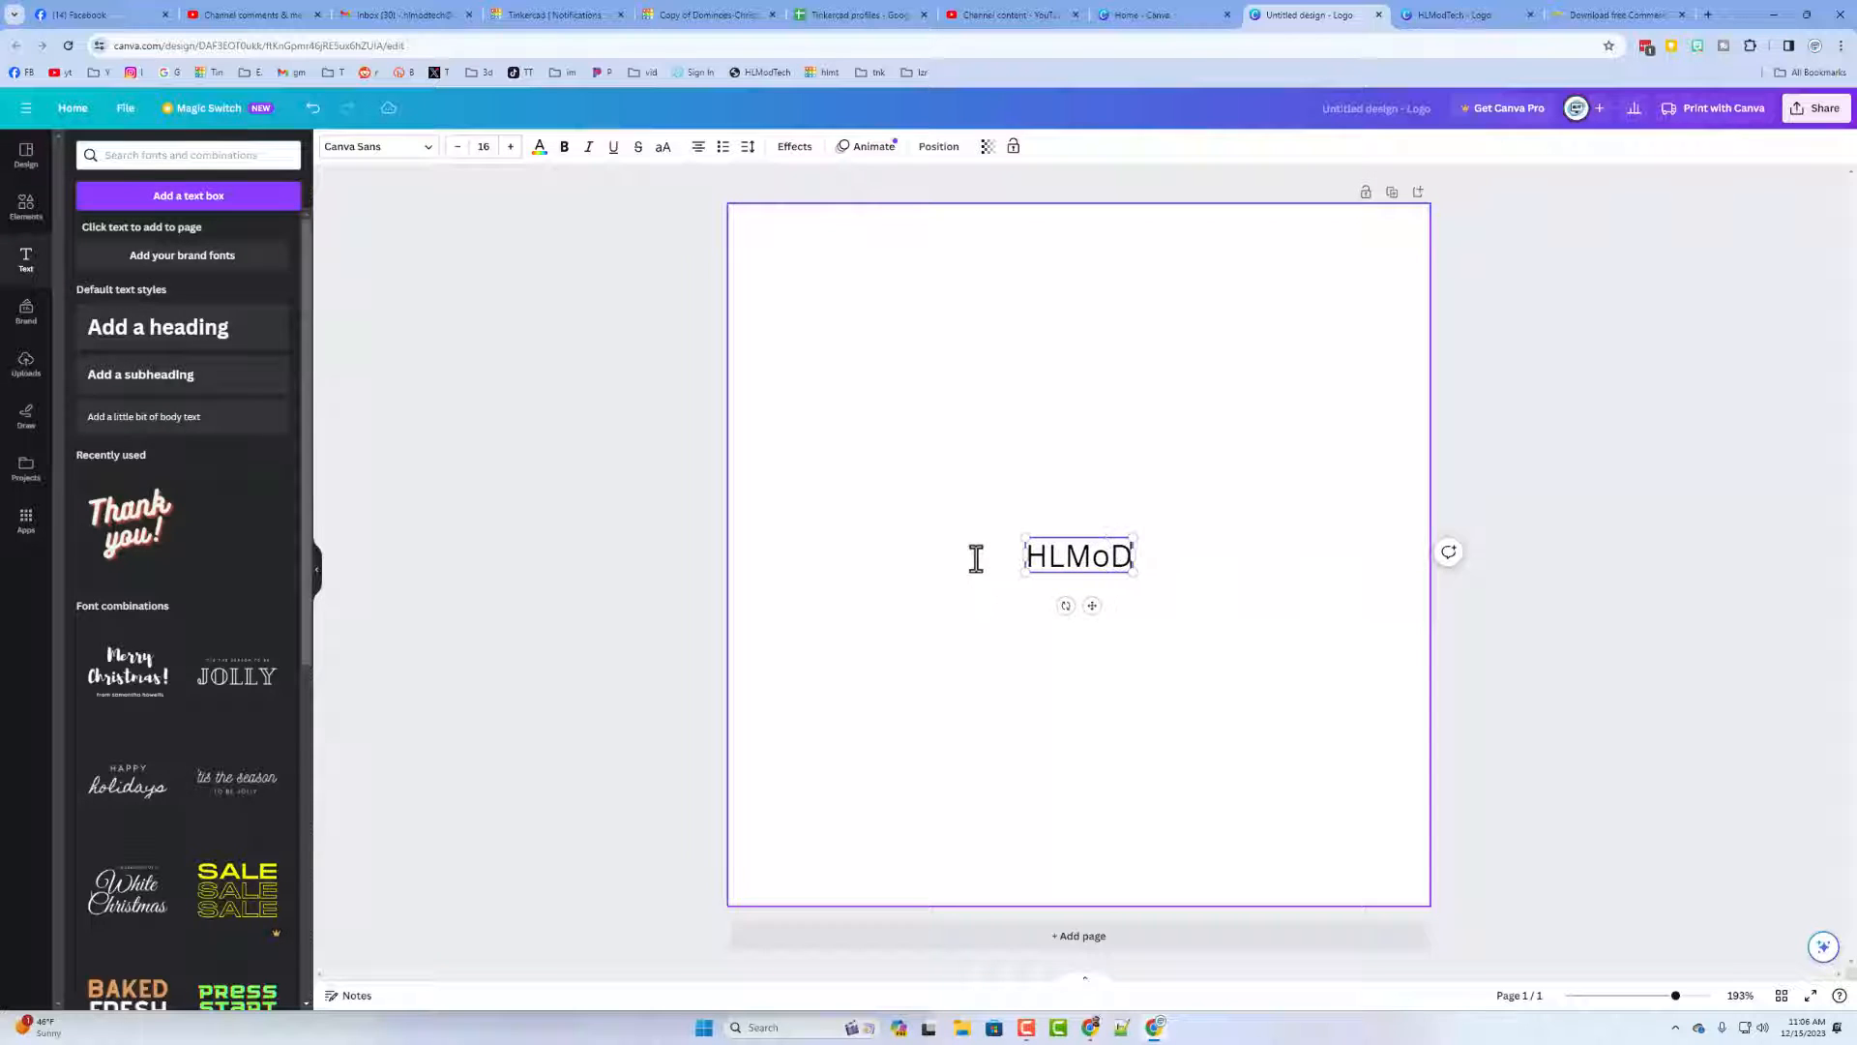
pyautogui.press('BackSpace')
pyautogui.write('dTech')
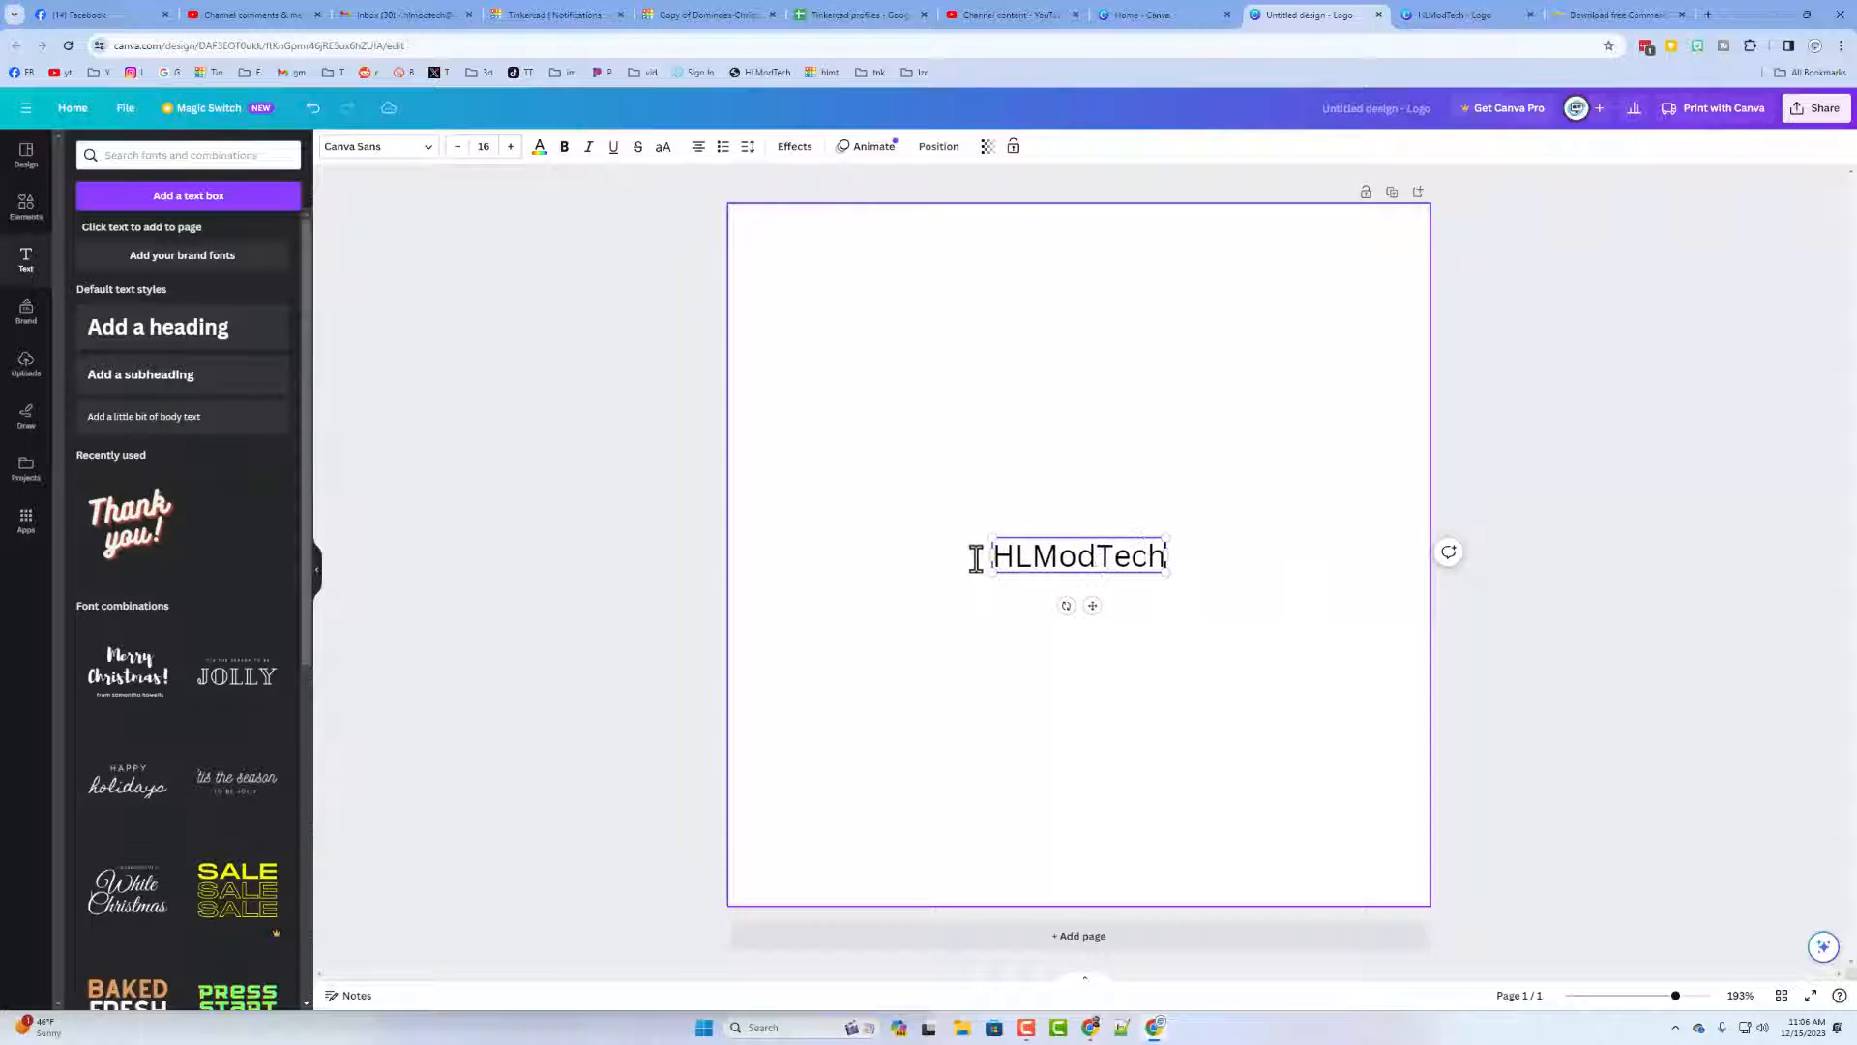
pyautogui.click(966, 447)
pyautogui.moveTo(1020, 553); pyautogui.dragTo(1337, 540)
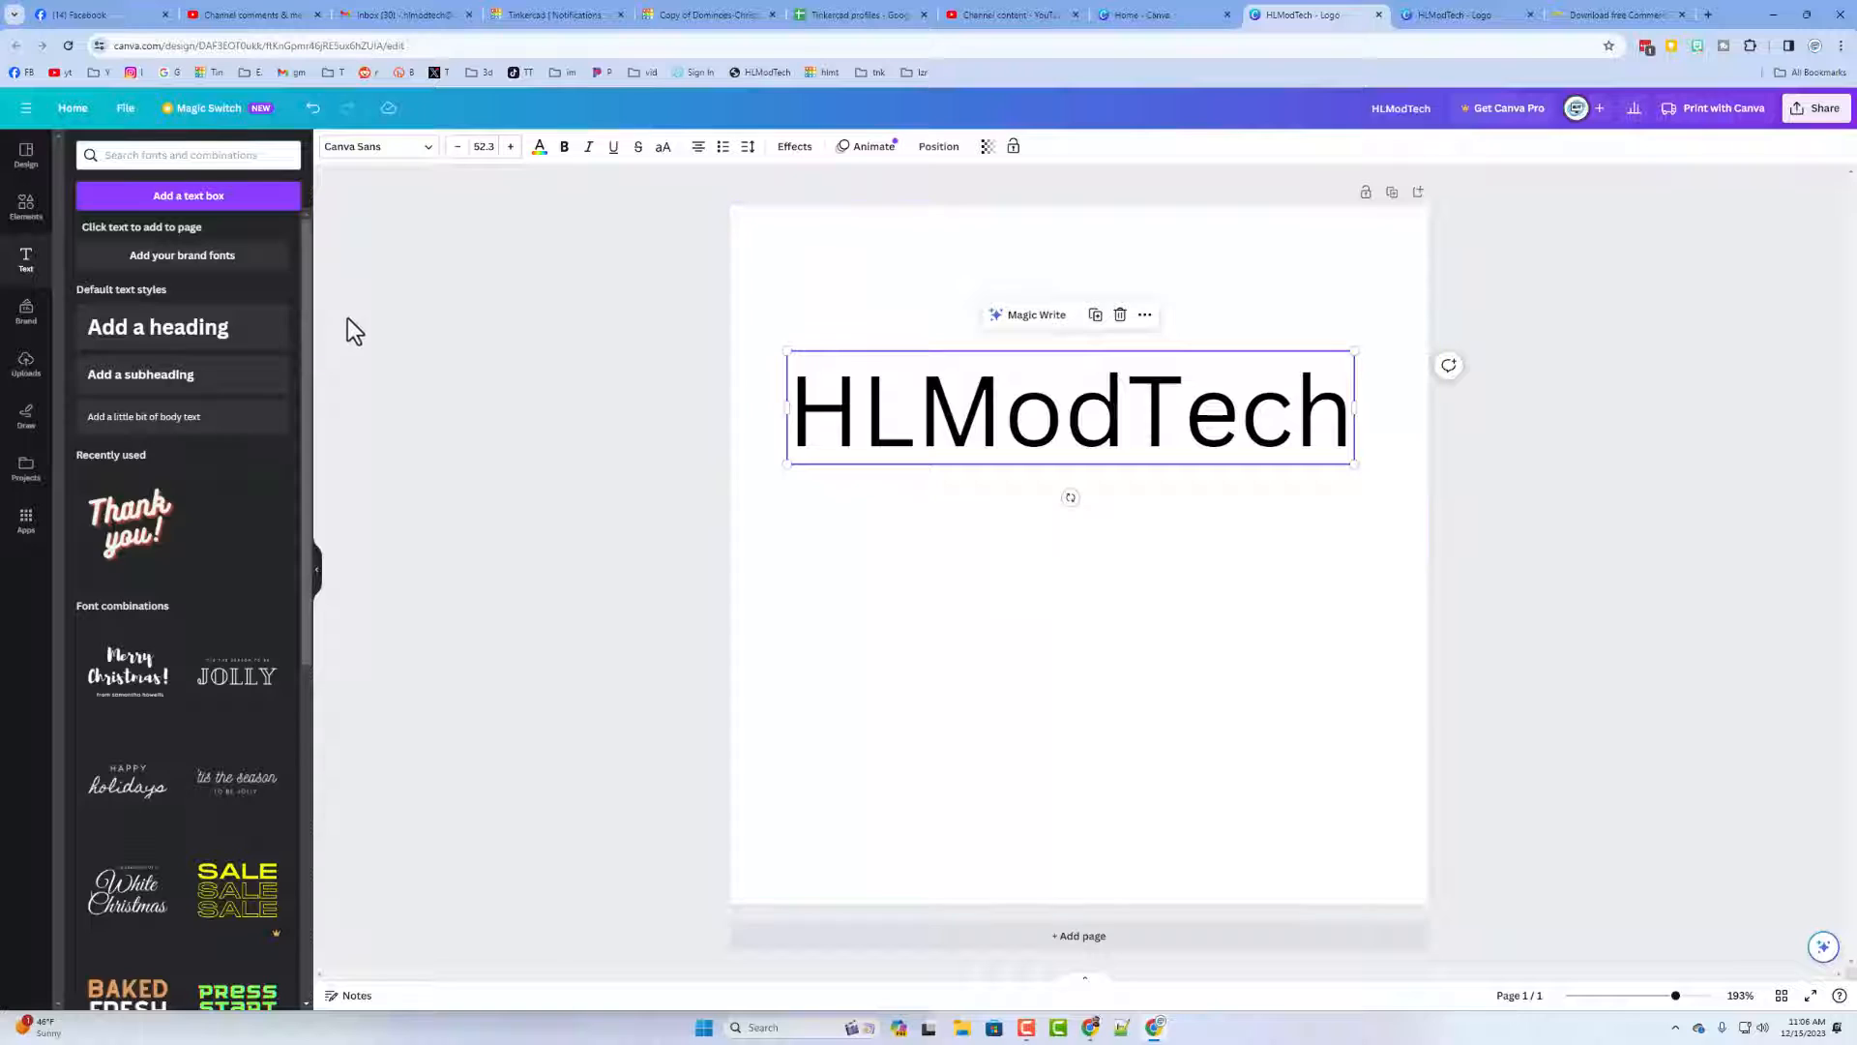
# - Try the handwriting fonts Beth Ellen and Alex Brush on the HLModTech text, and settle on Apricots
pyautogui.click(426, 148)
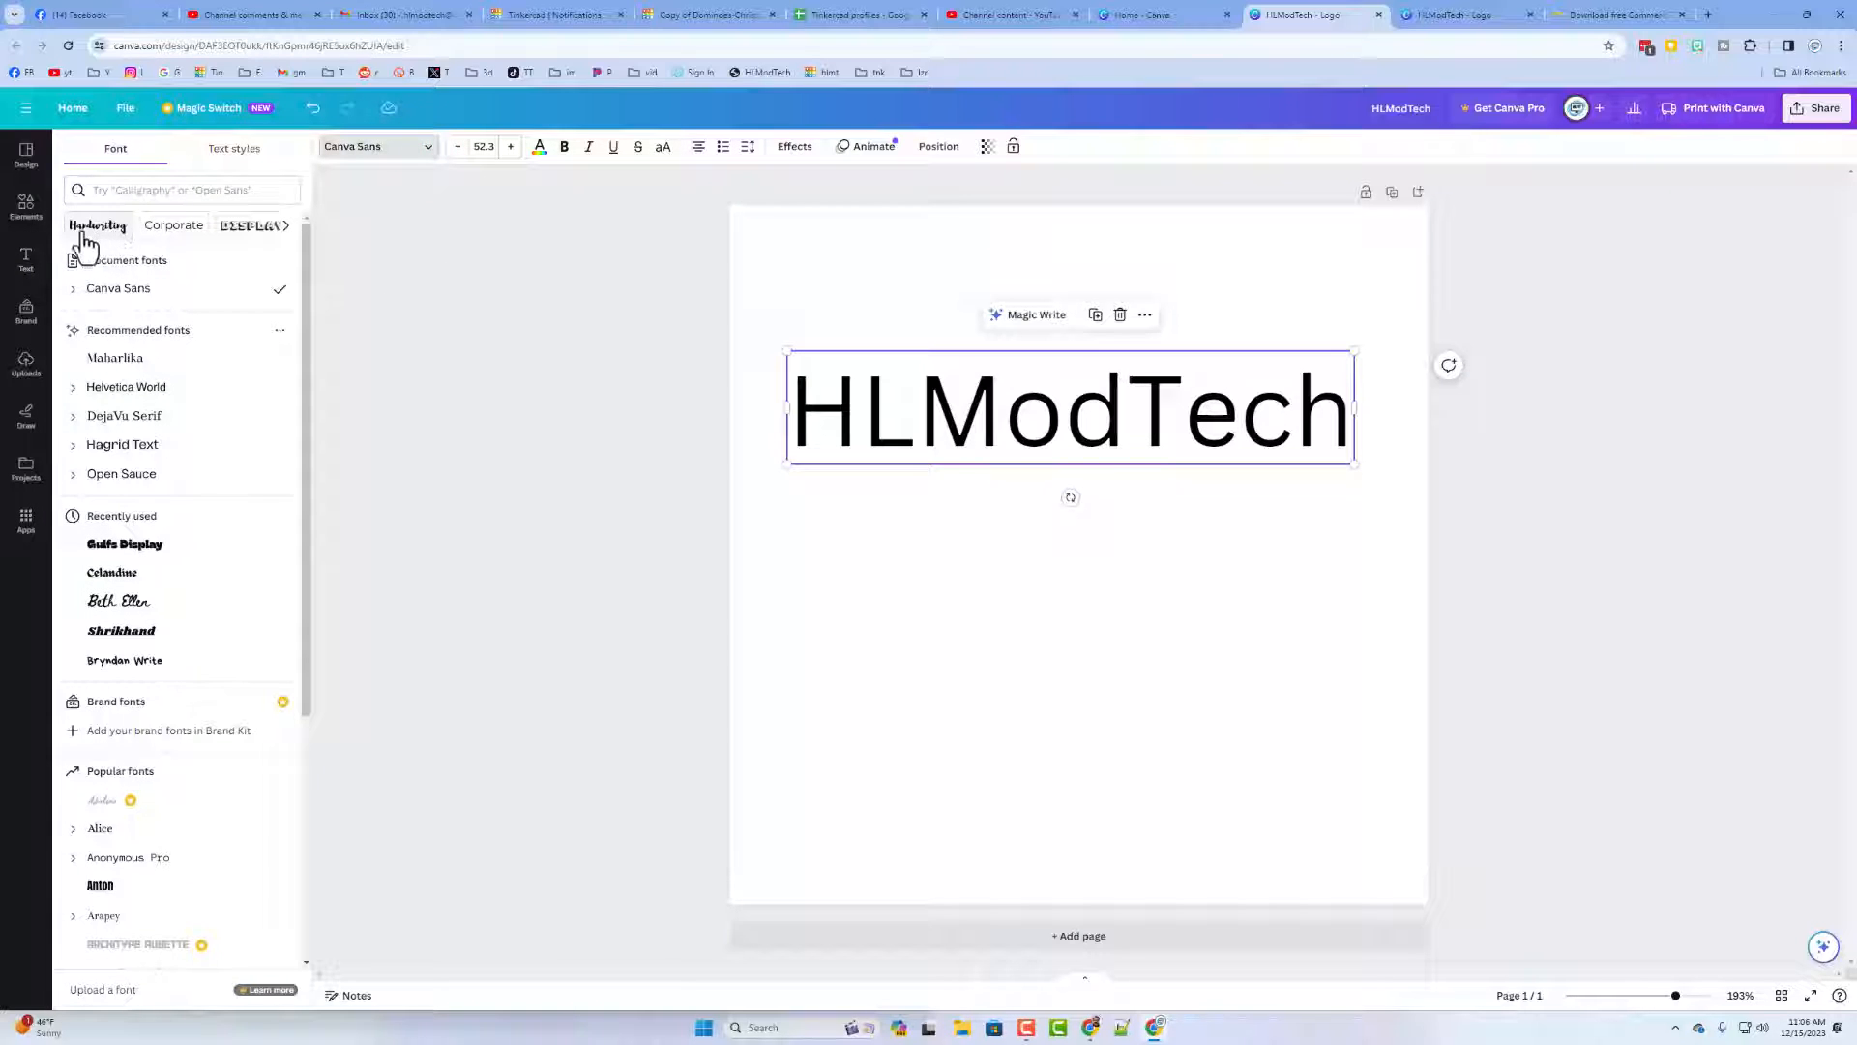
pyautogui.click(91, 230)
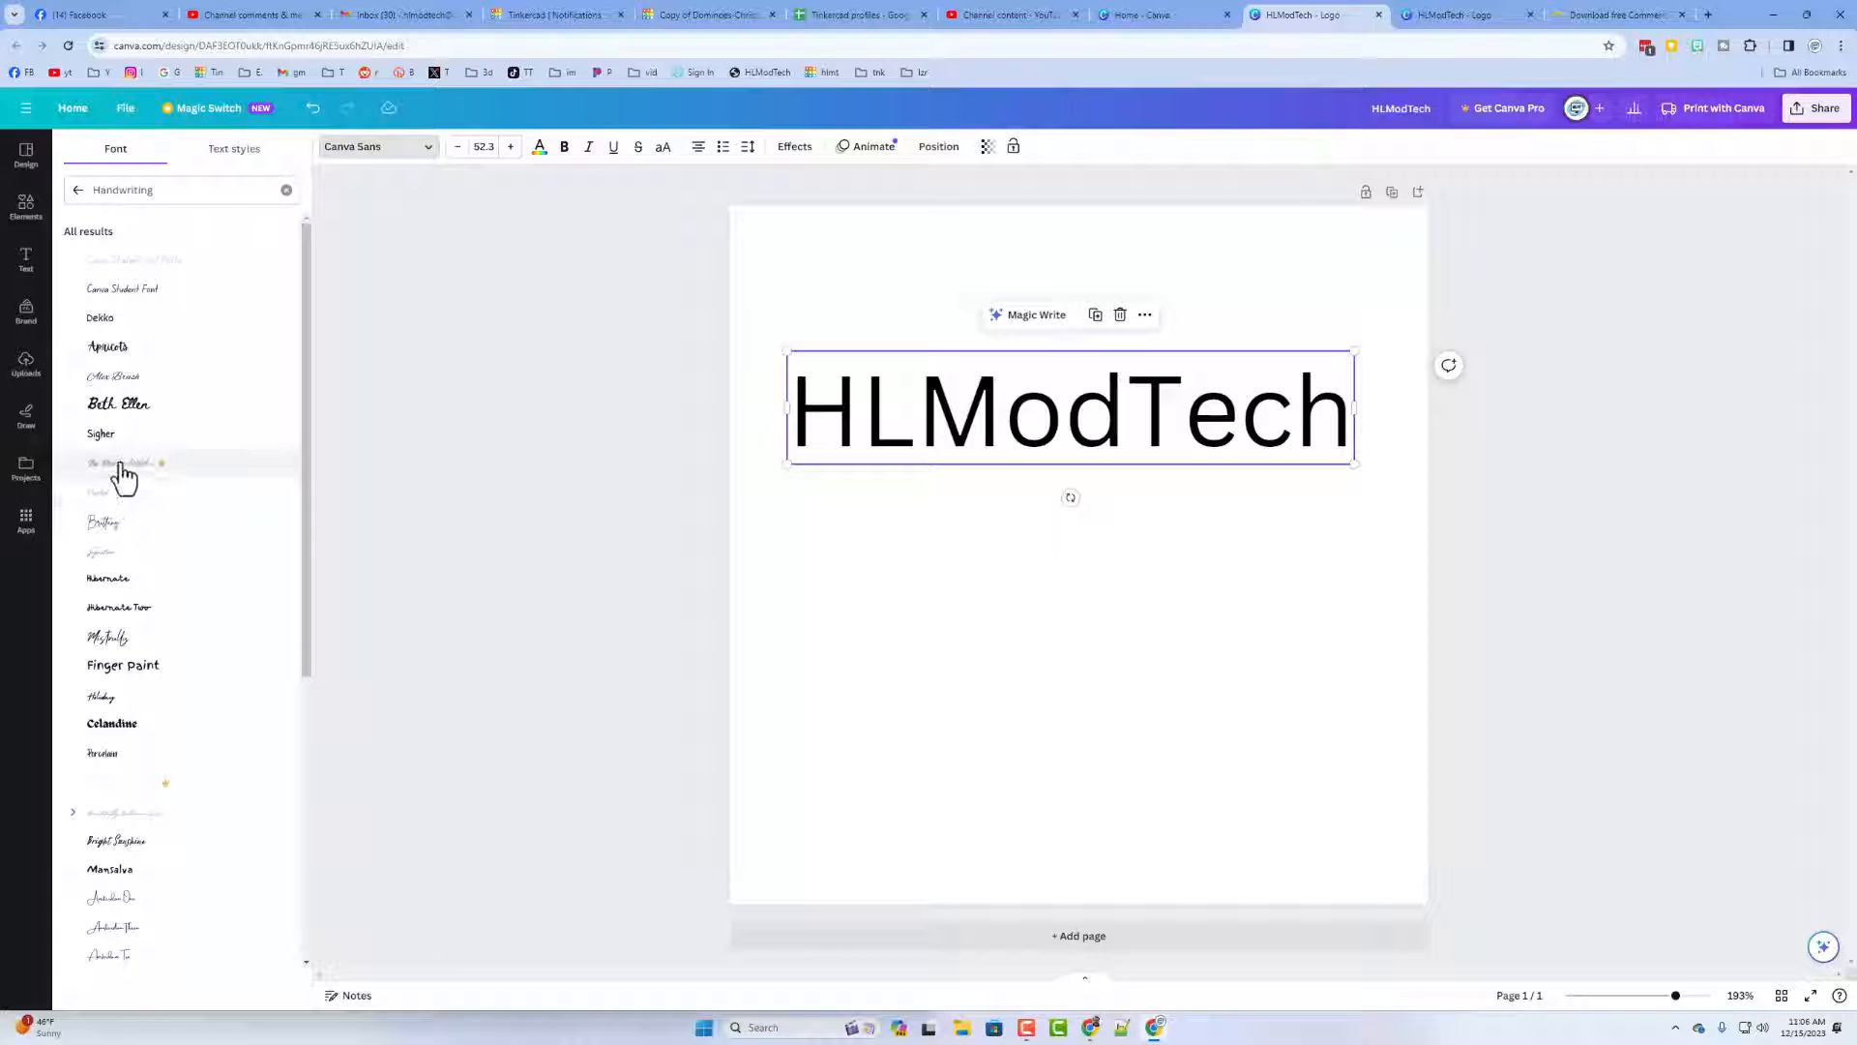
pyautogui.click(126, 418)
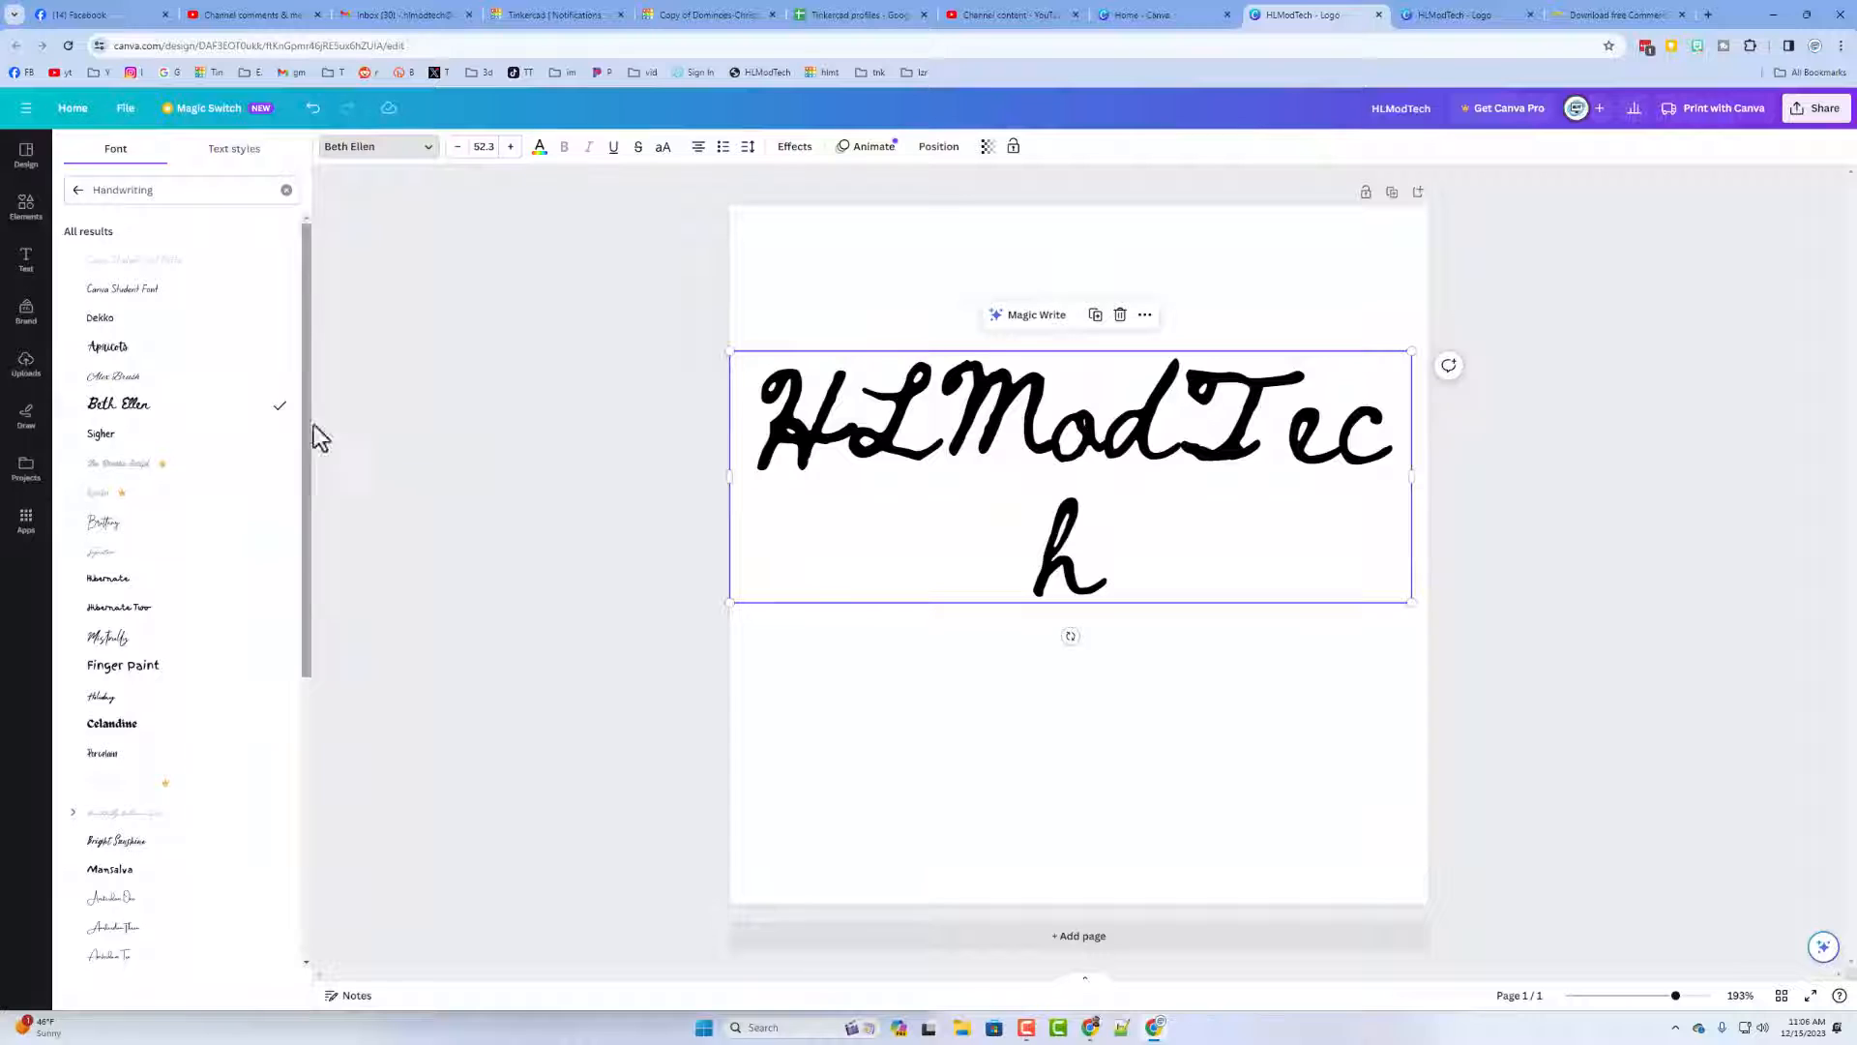
pyautogui.click(131, 377)
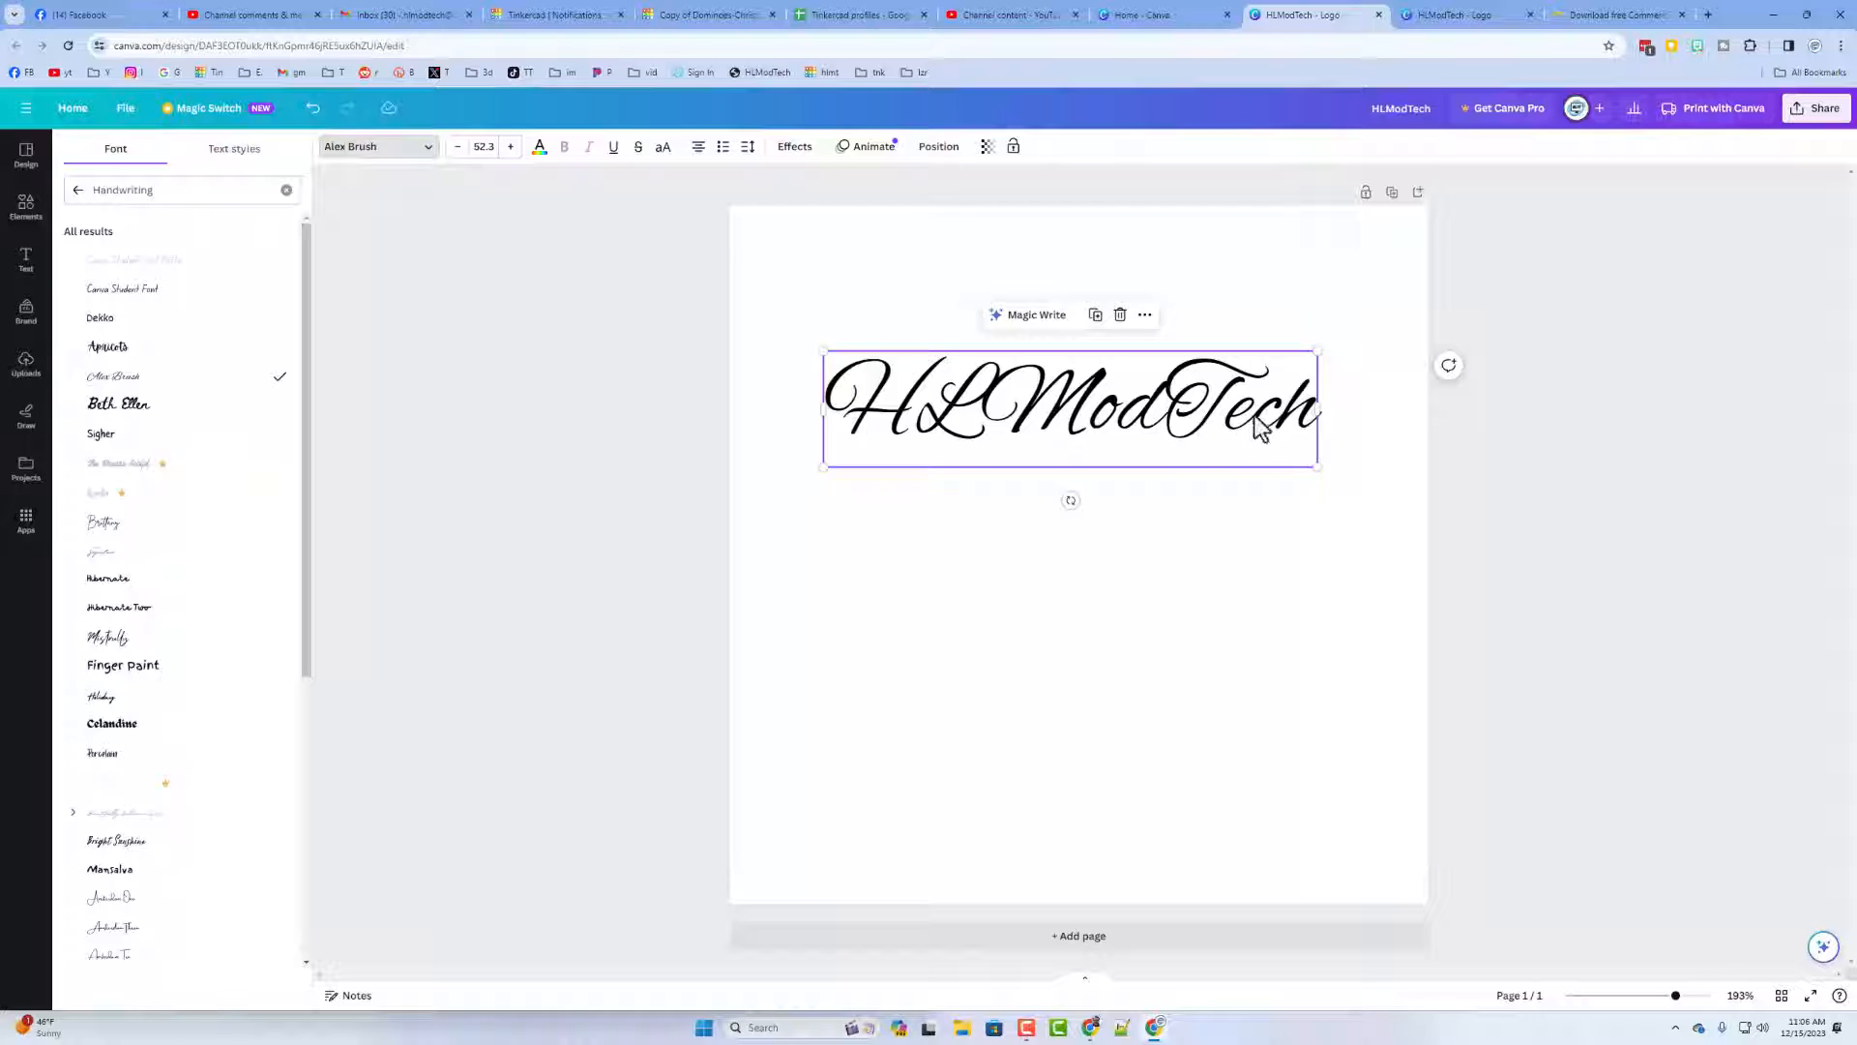
pyautogui.click(121, 348)
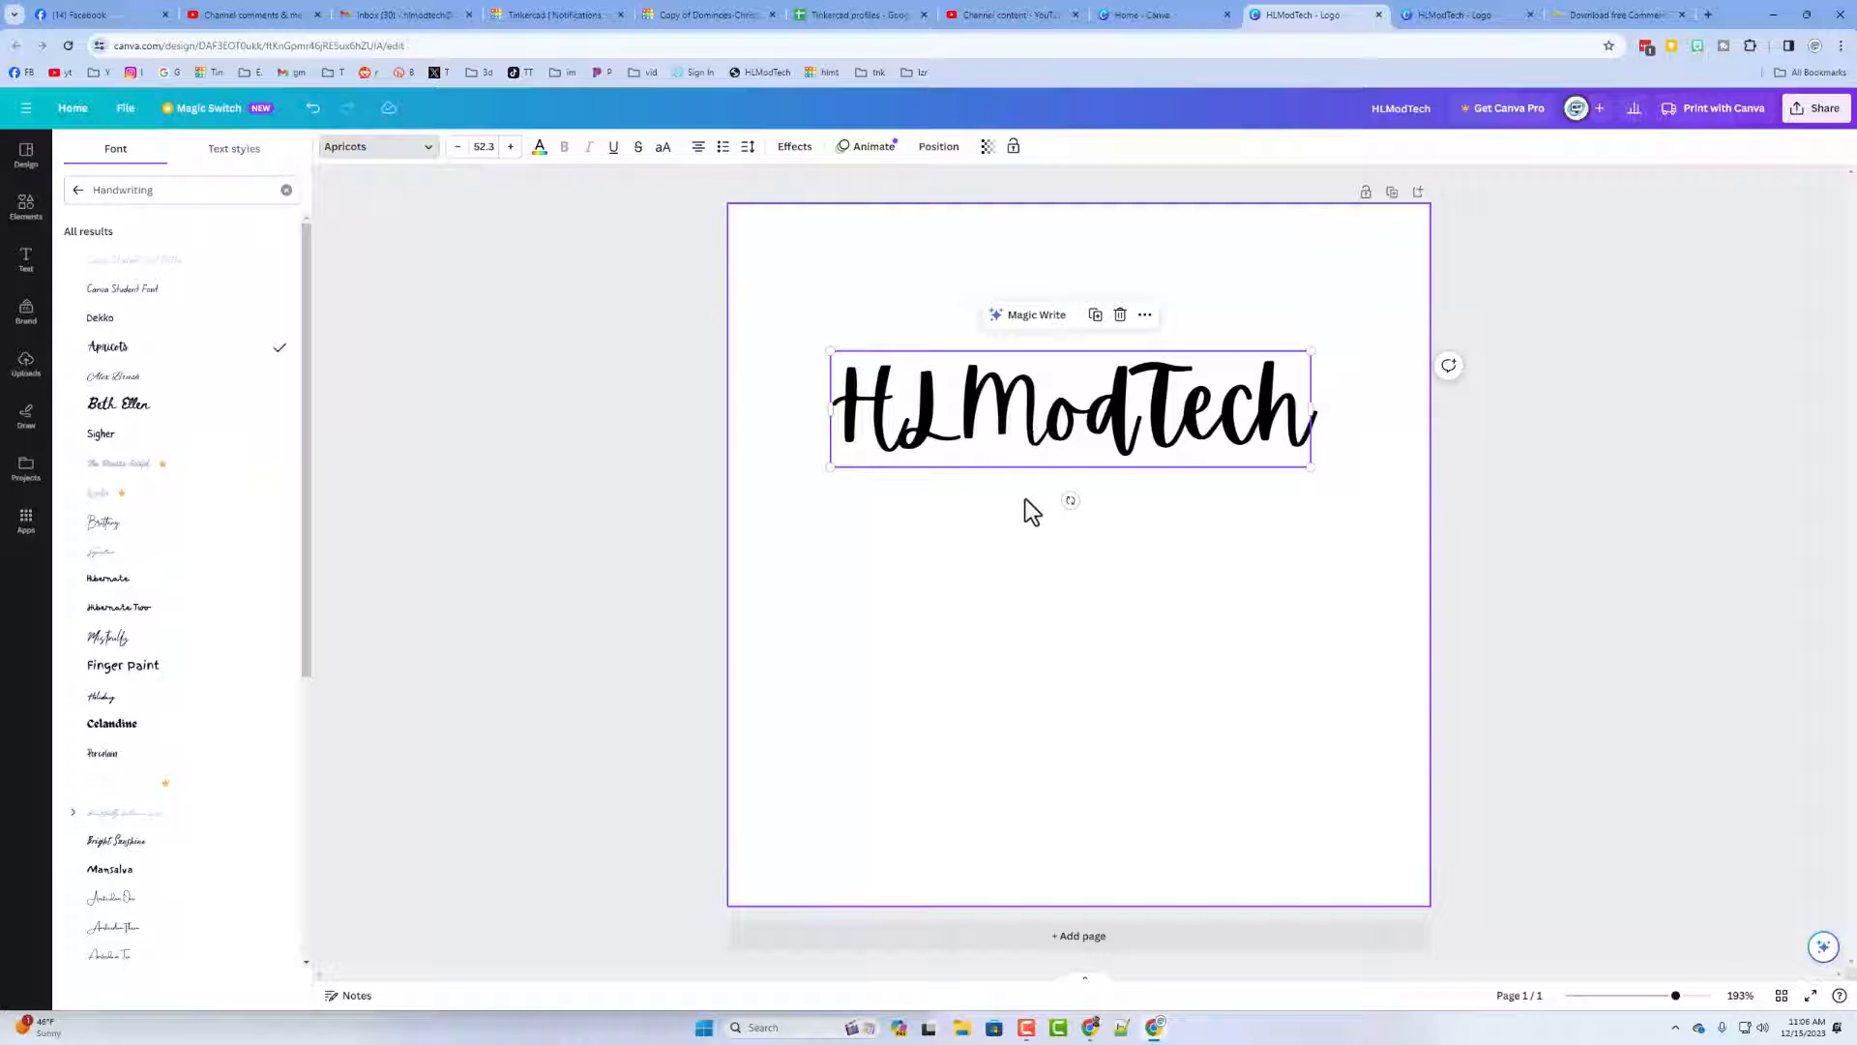
pyautogui.click(985, 503)
pyautogui.click(1041, 526)
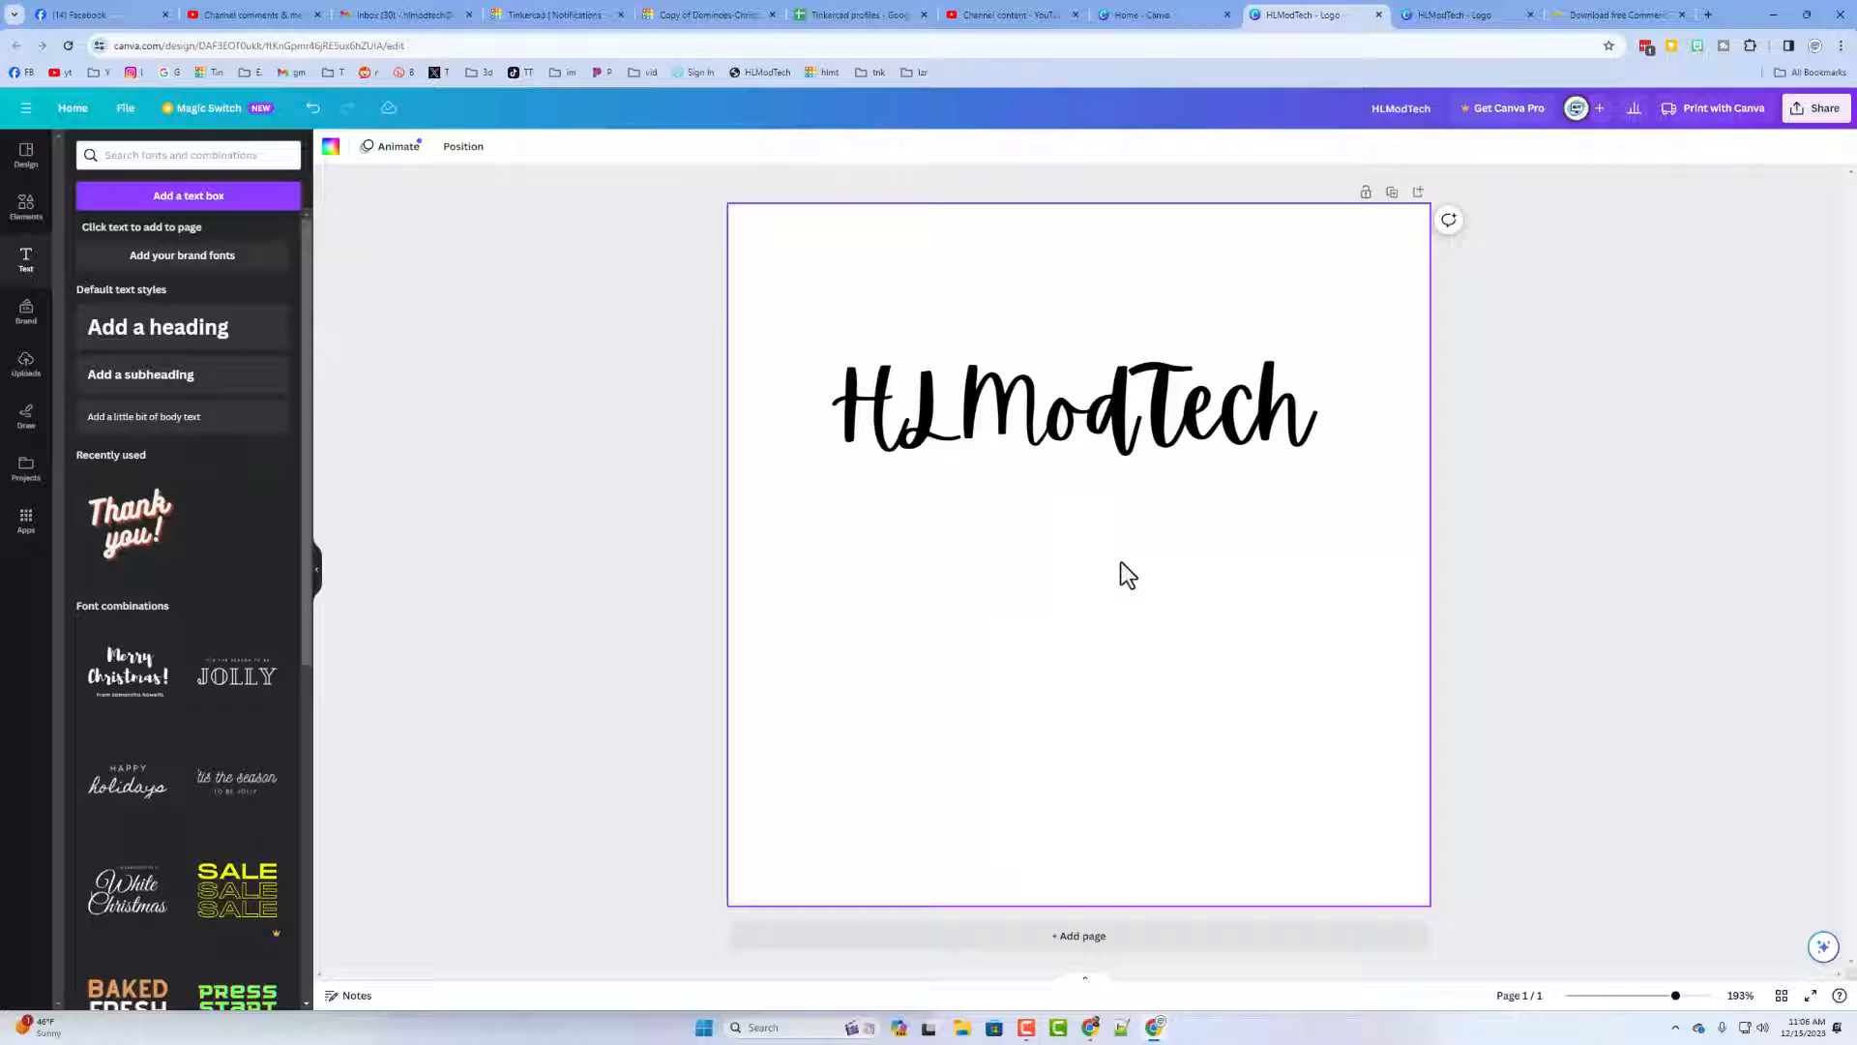
# - Capture a screenshot region around the HLModTech lettering into Snagit Editor
pyautogui.press('Print')
pyautogui.moveTo(779, 323); pyautogui.dragTo(1352, 485)
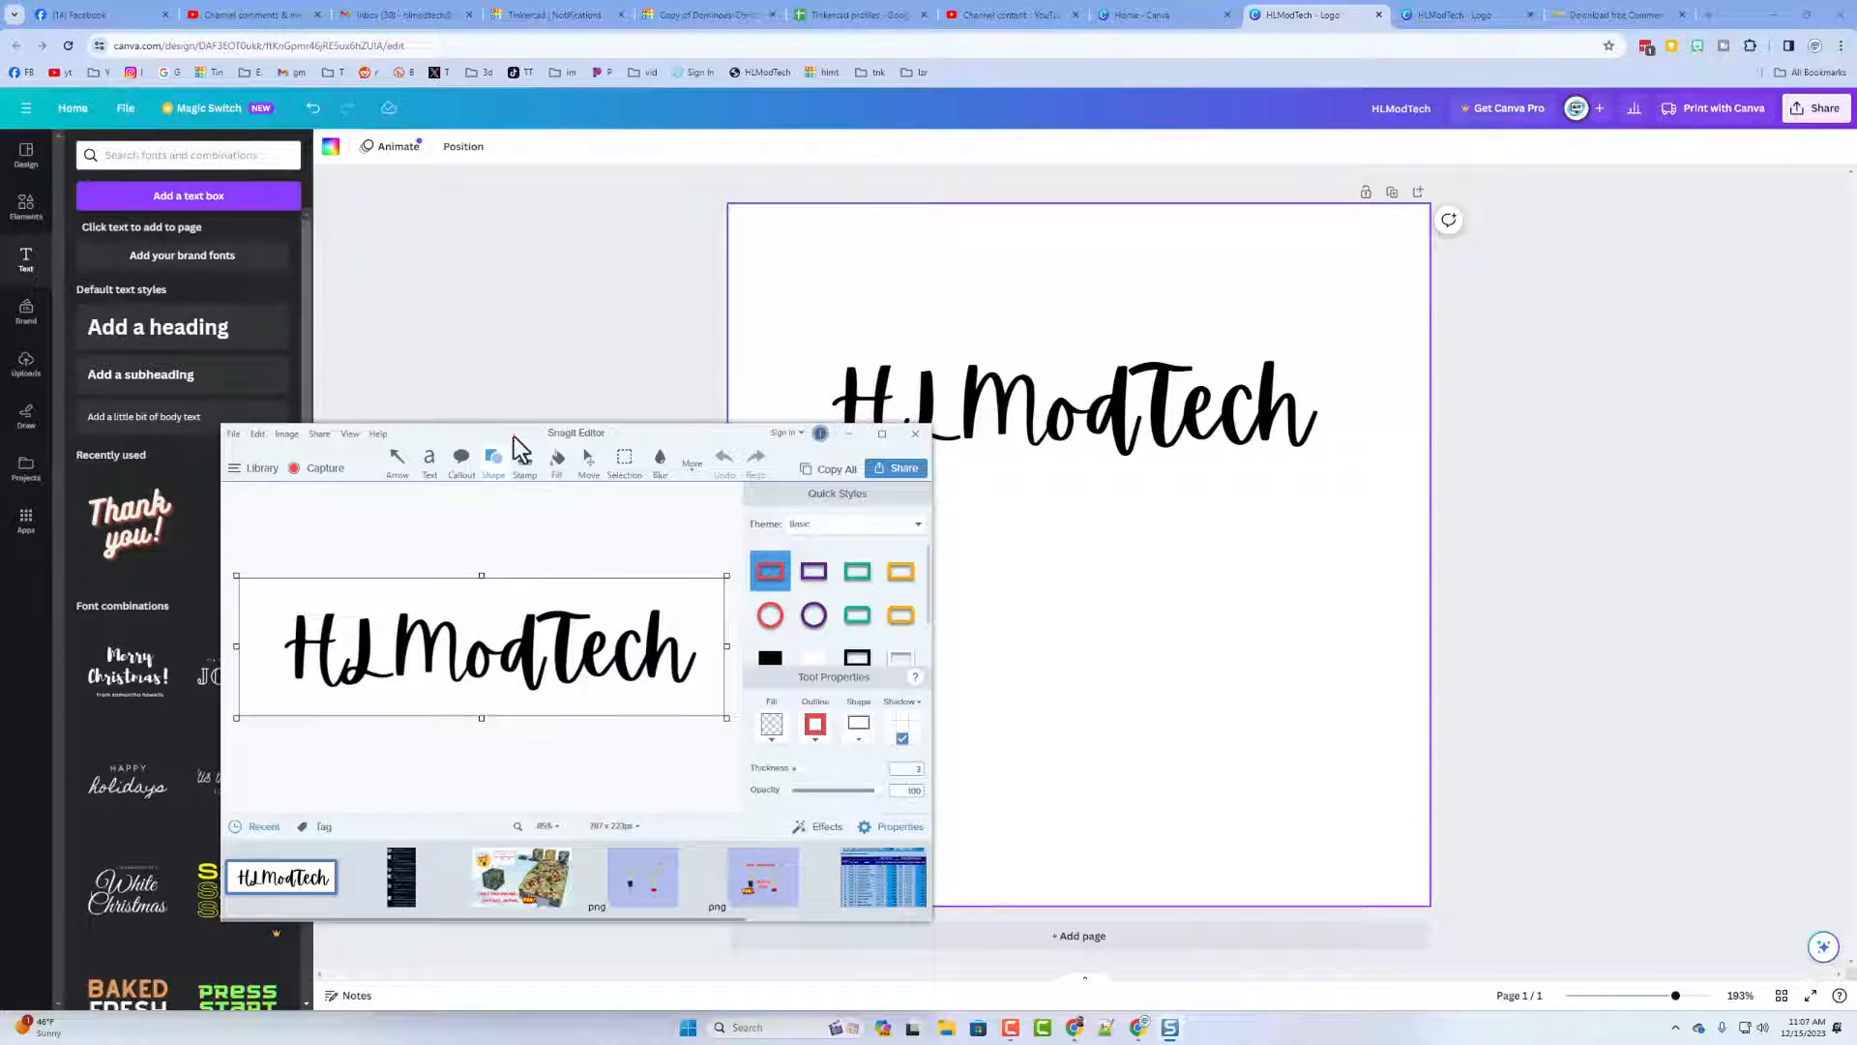
pyautogui.moveTo(514, 435); pyautogui.dragTo(437, 314)
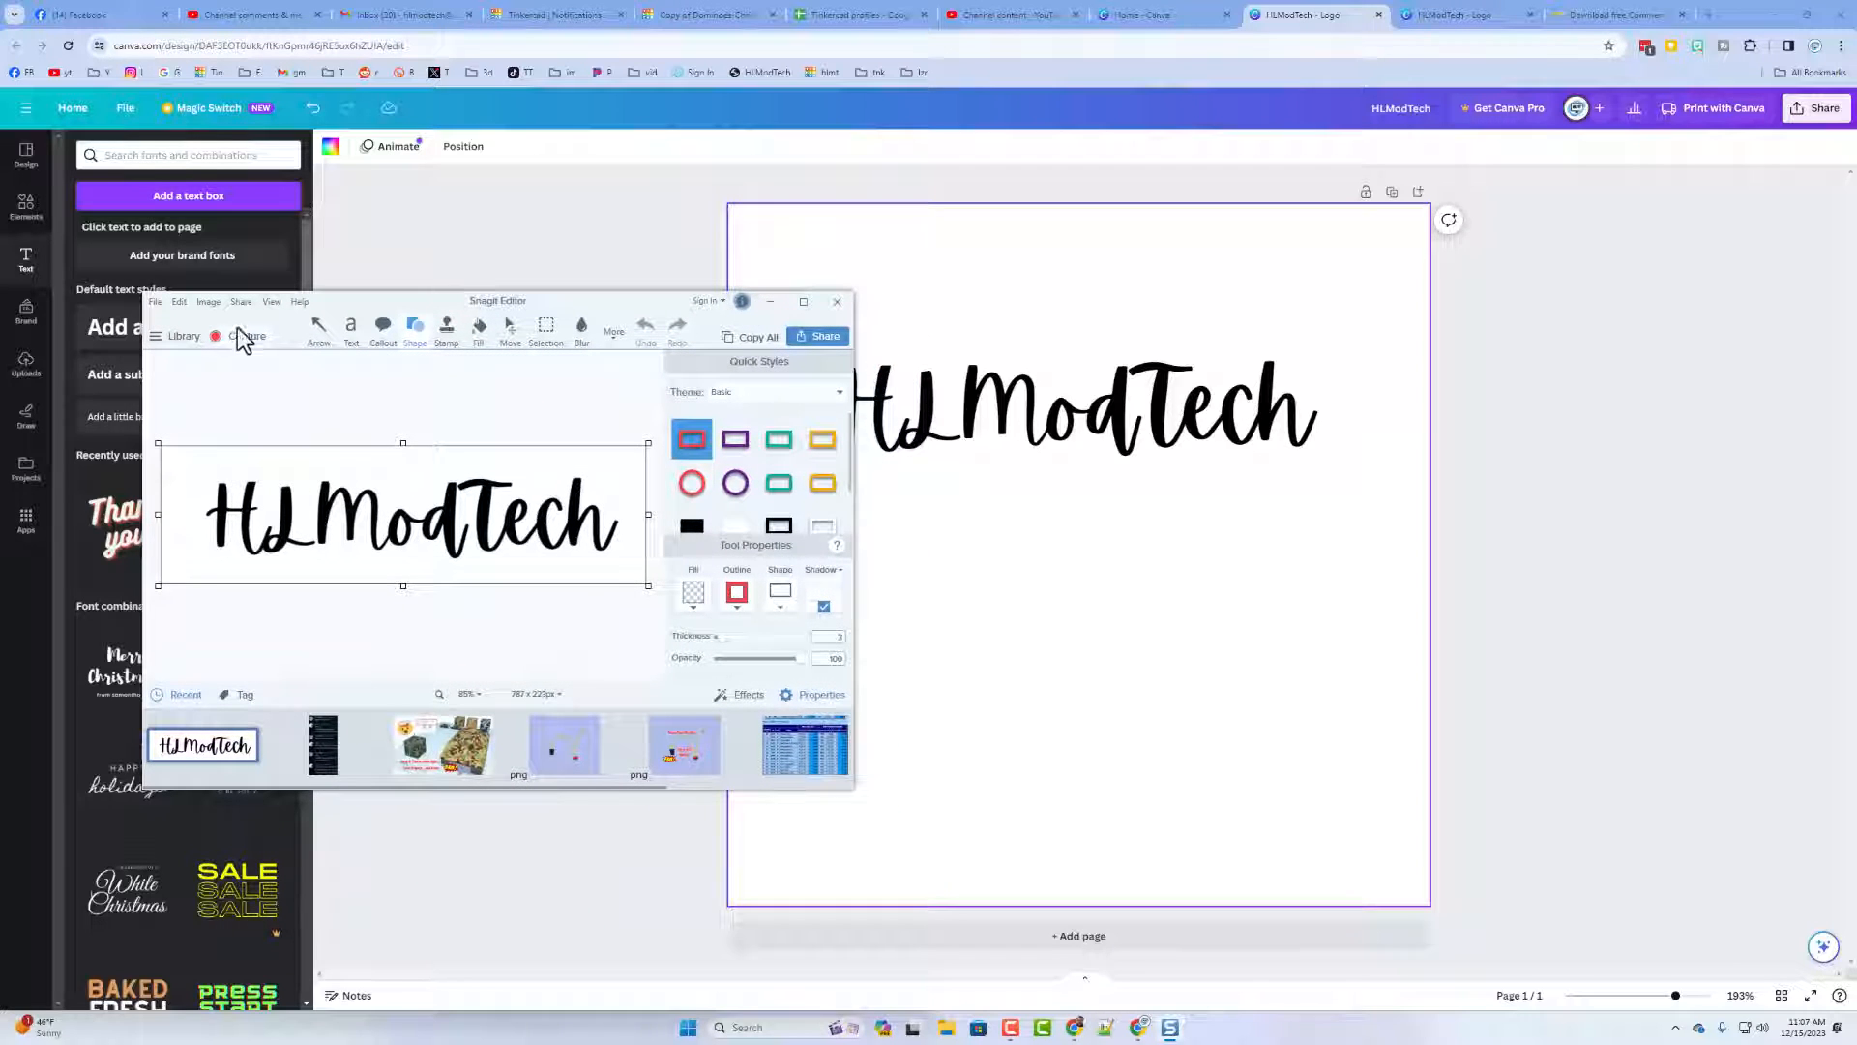
# - Save the lettering capture as a PNG in the Downloads folder under the suggested name
pyautogui.click(155, 303)
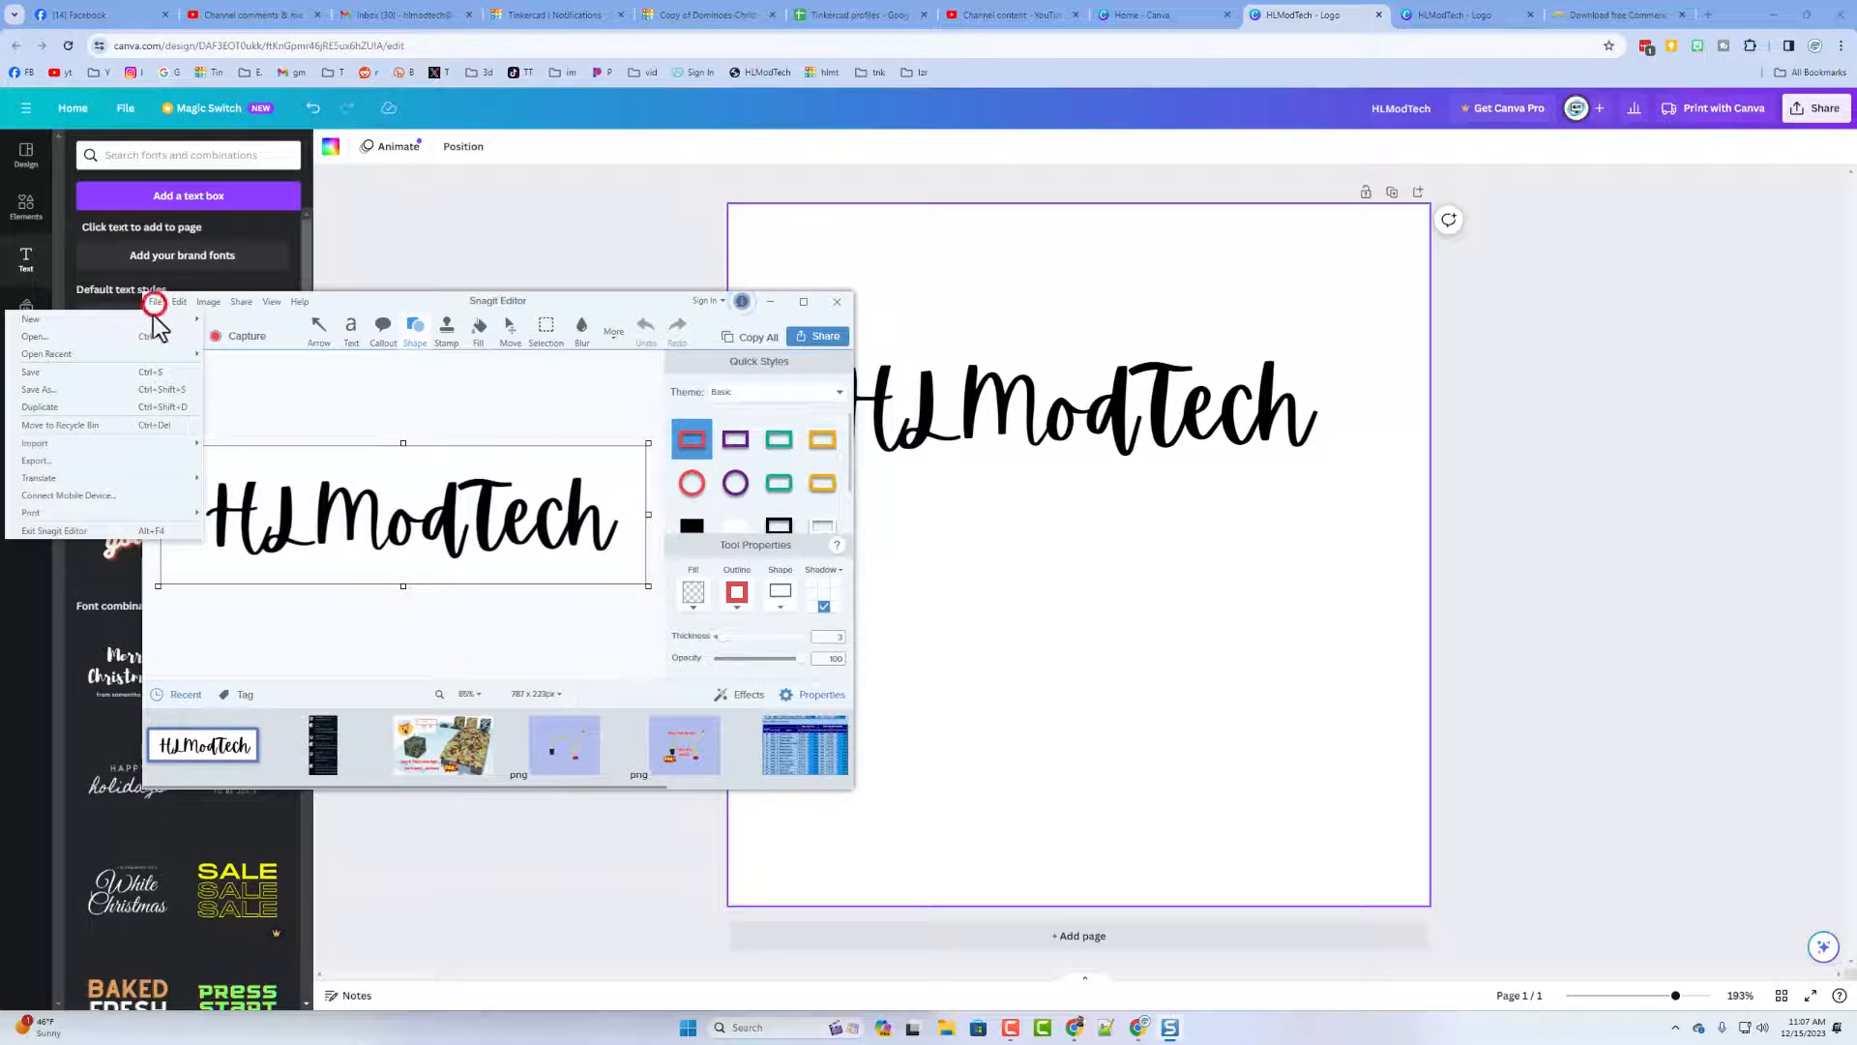
pyautogui.click(111, 378)
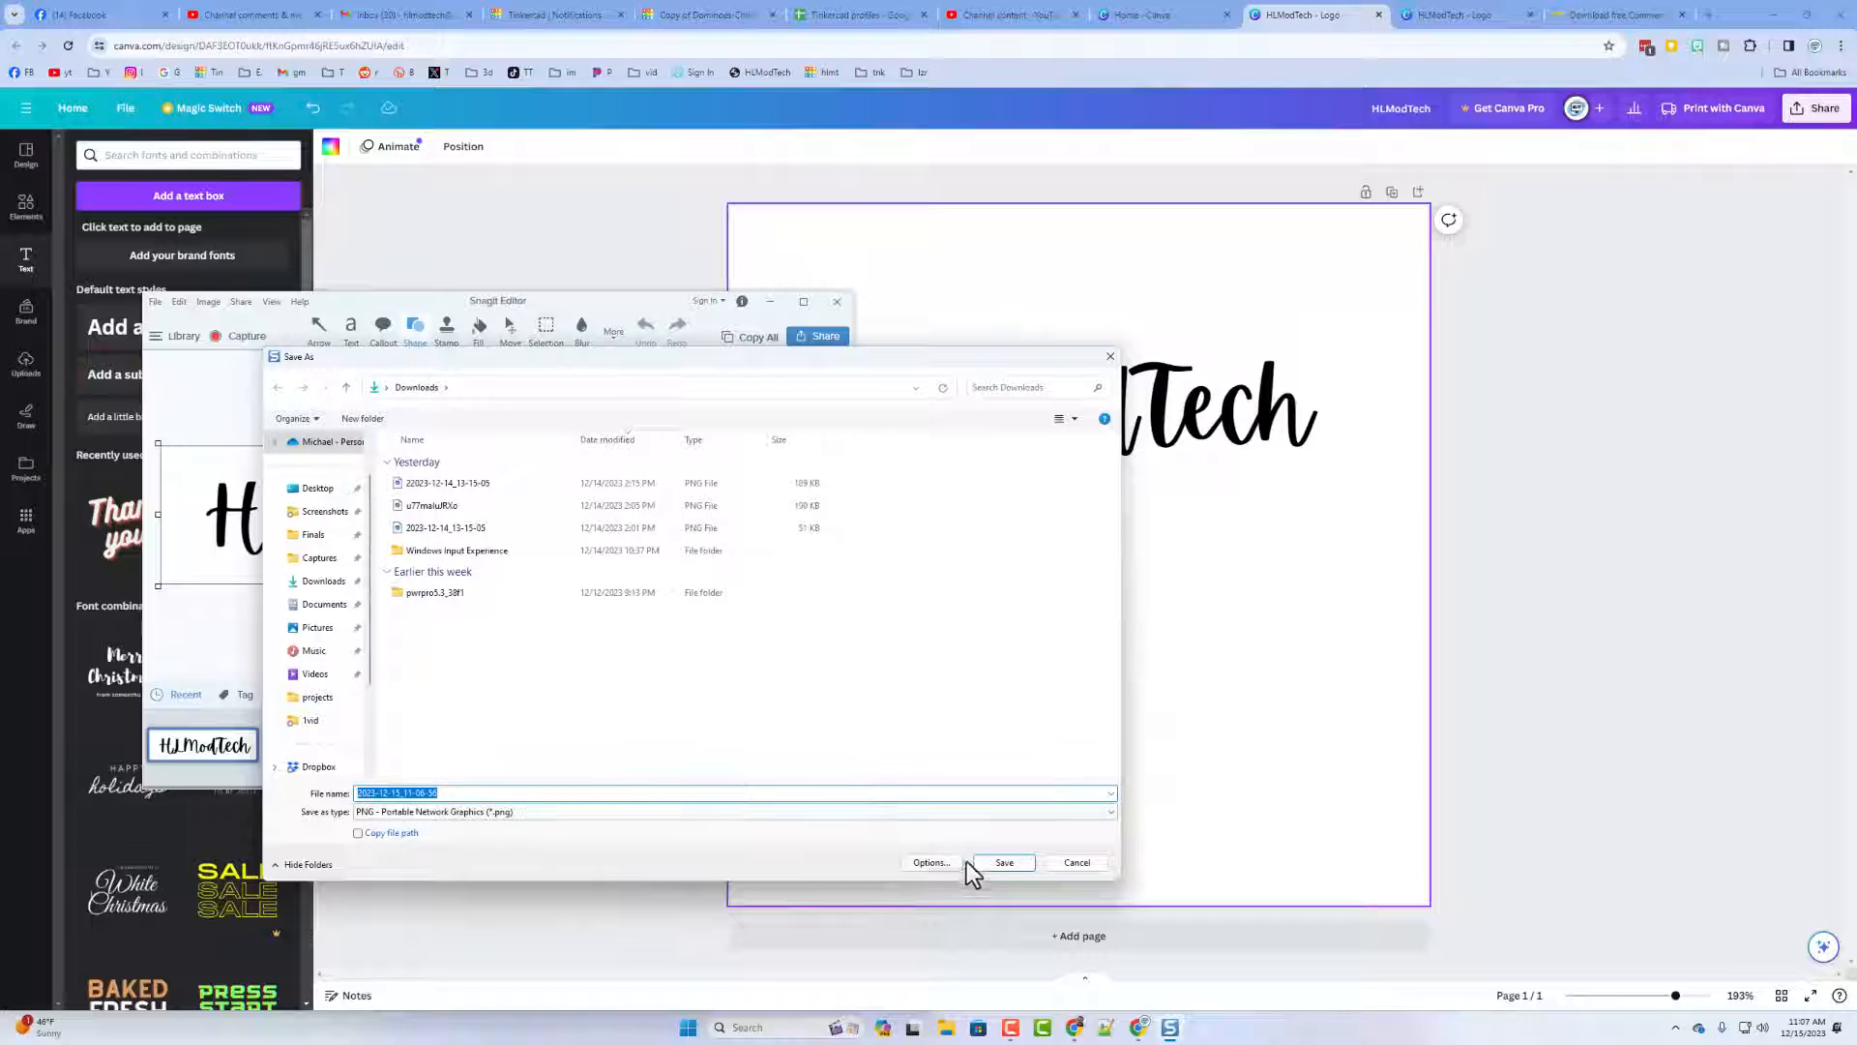
pyautogui.click(1004, 862)
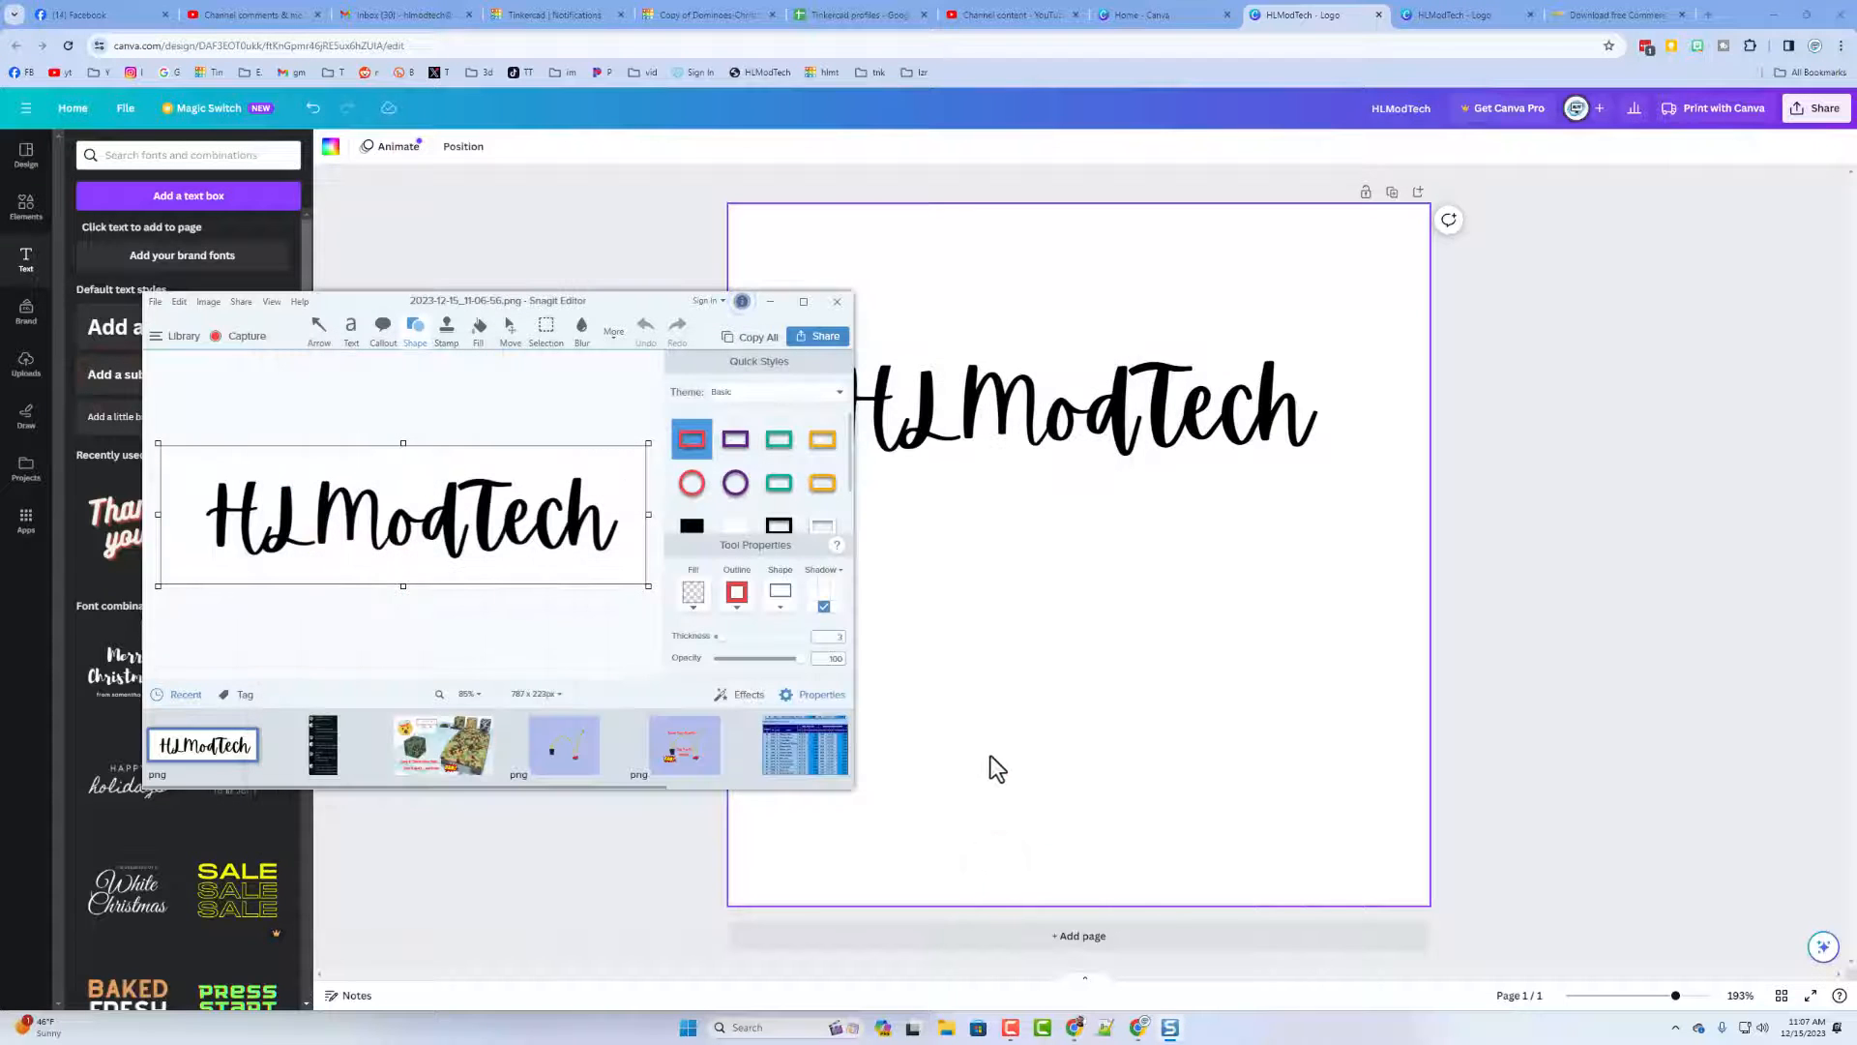
# - Maximize Snagit Editor and erase a small spot between the H and the L with a narrower eraser
pyautogui.press('super+Up')
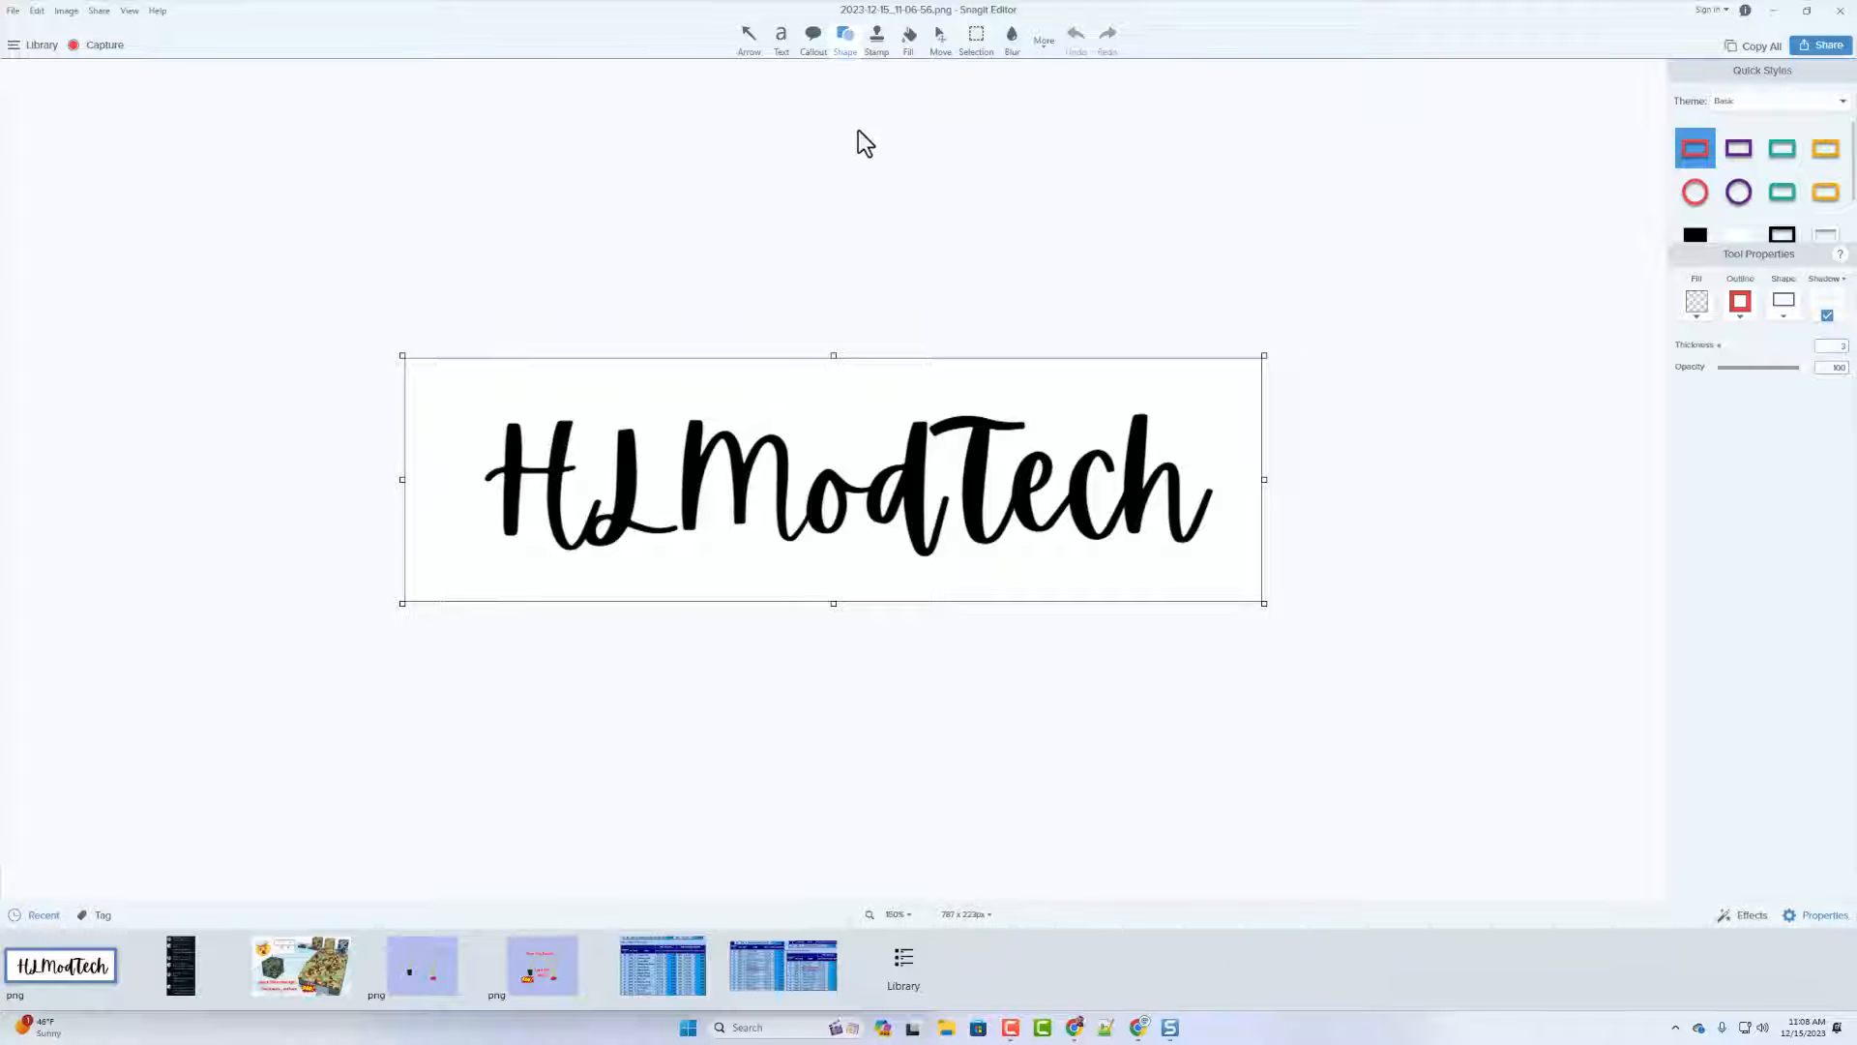
pyautogui.click(1037, 38)
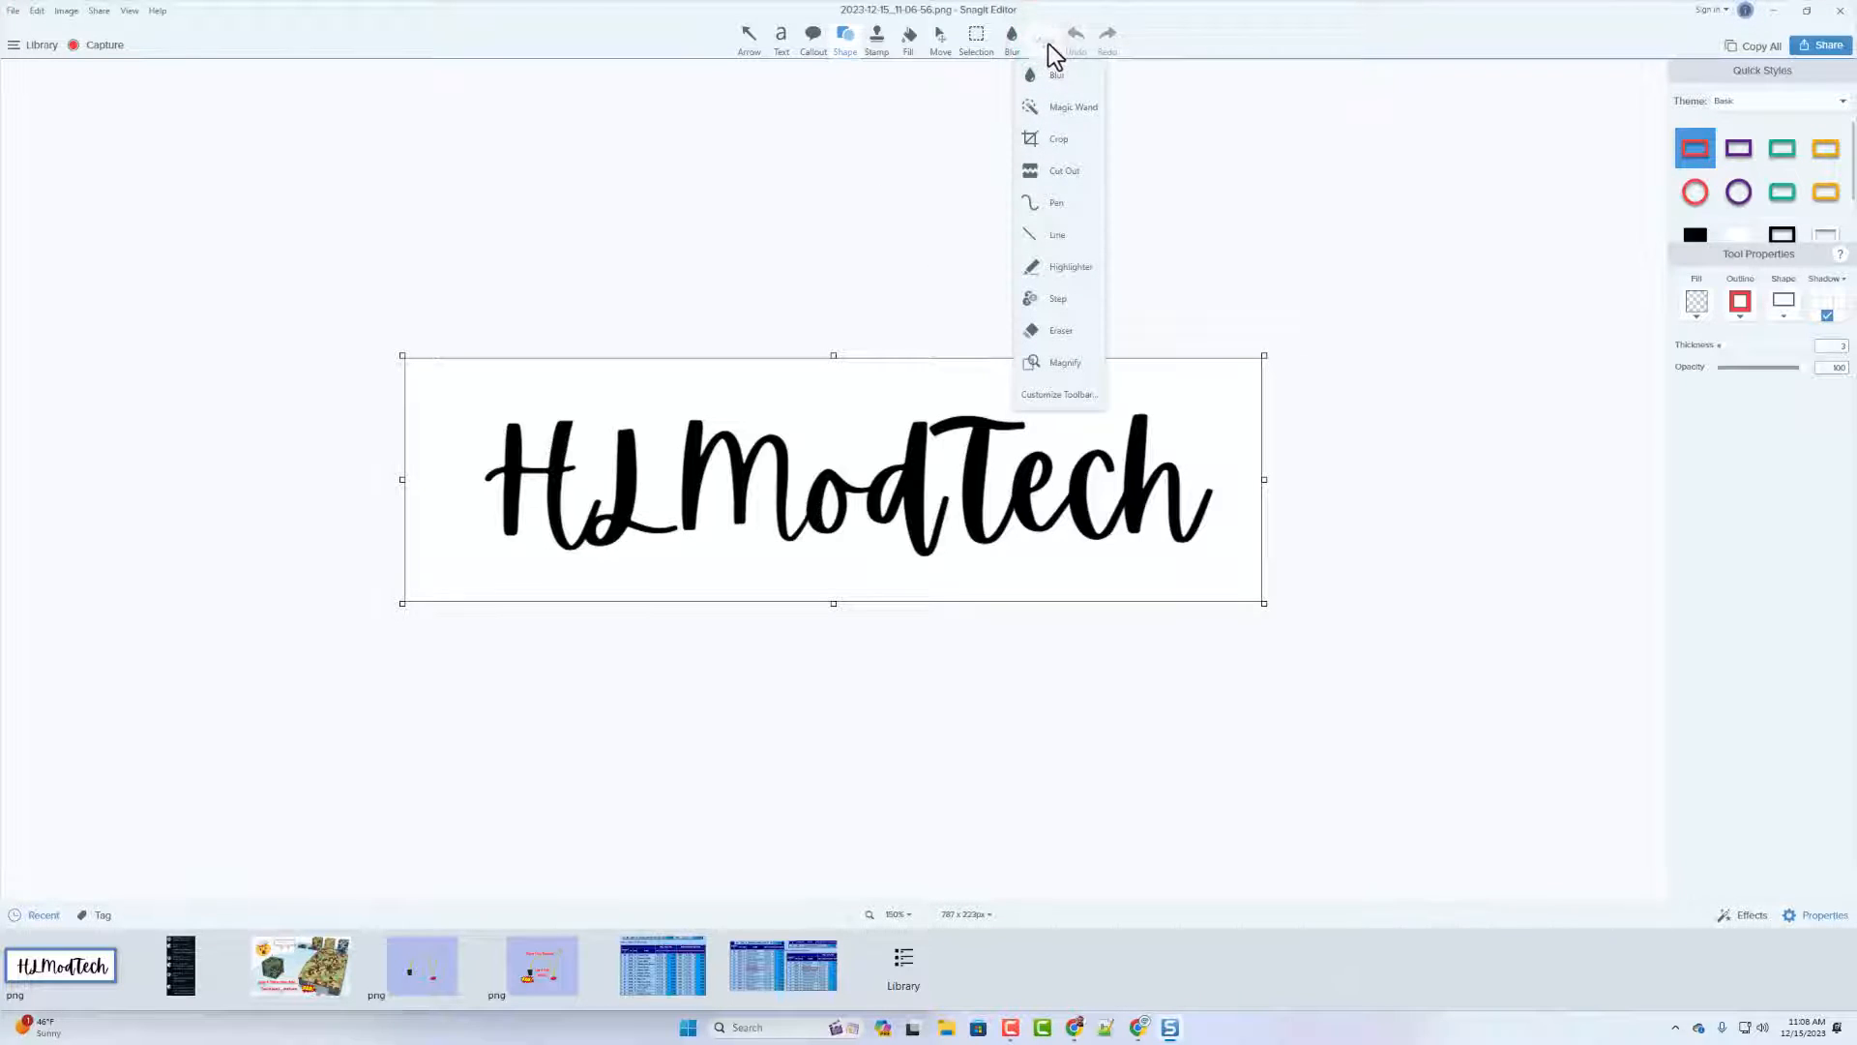
pyautogui.click(1056, 333)
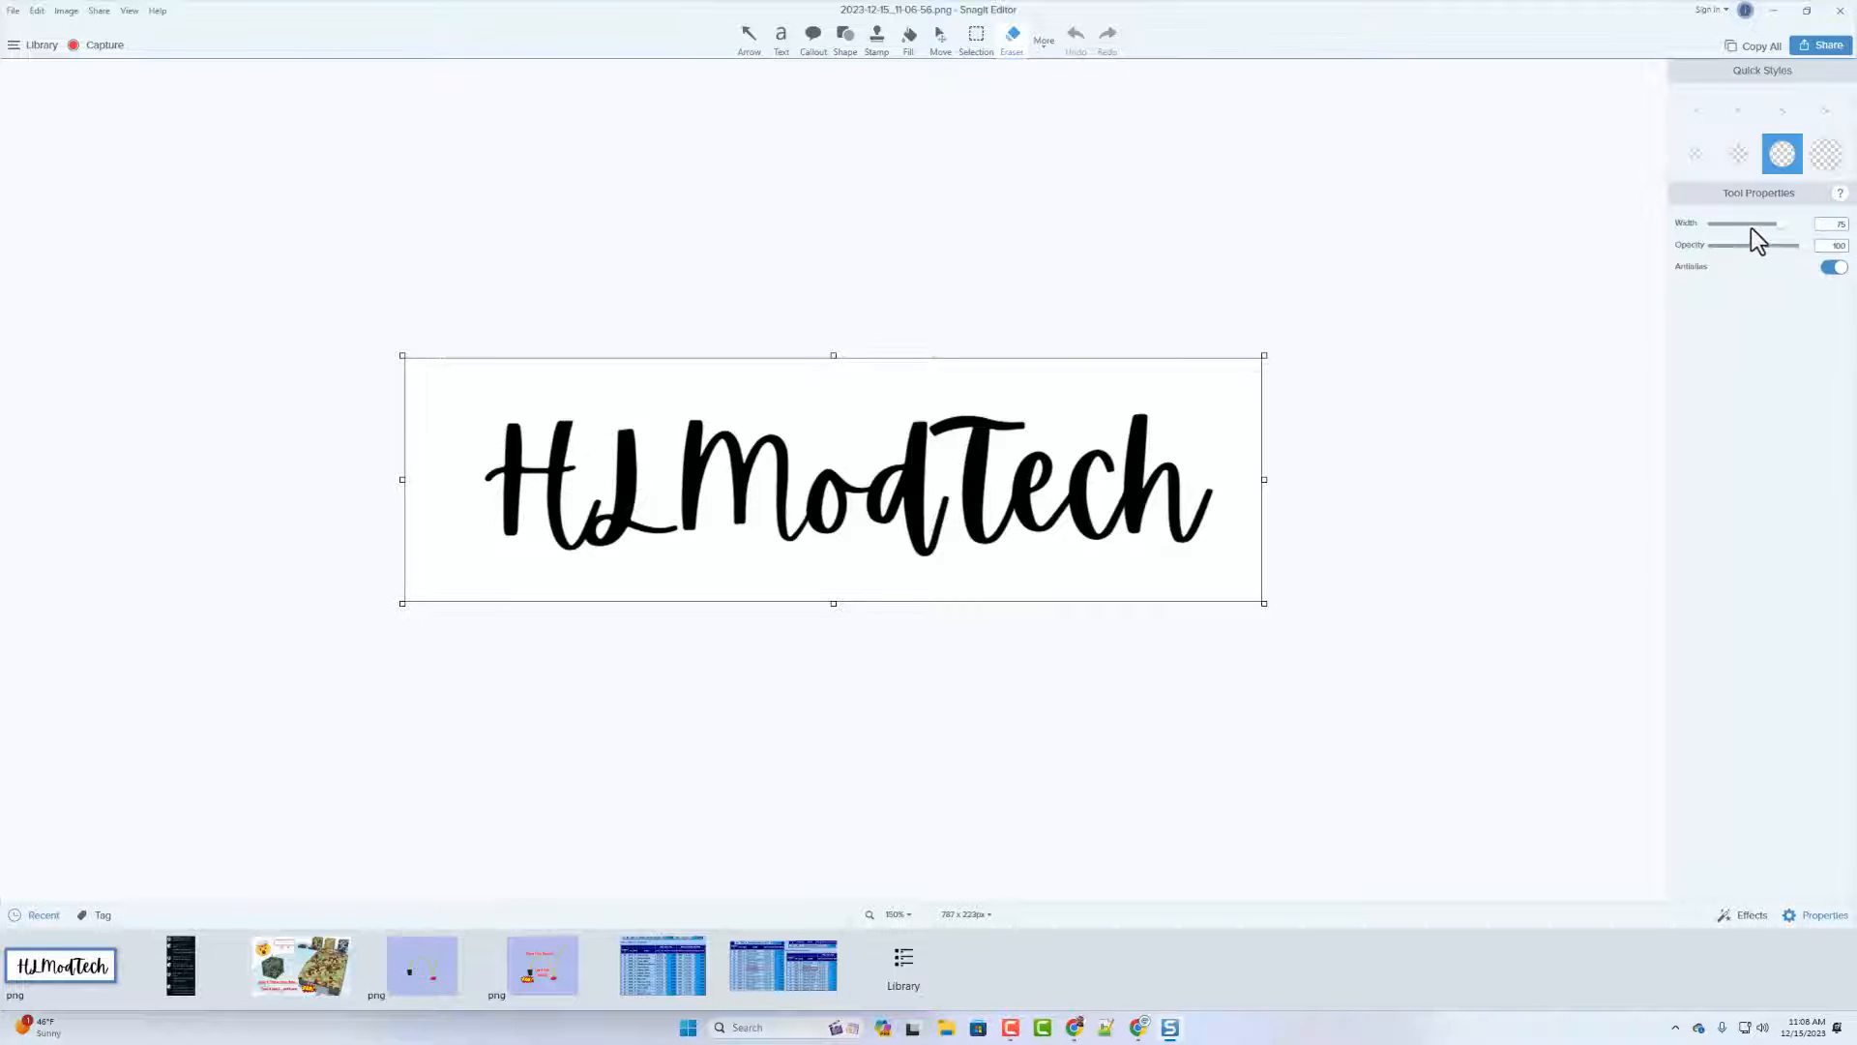
pyautogui.moveTo(1780, 227); pyautogui.dragTo(1732, 228)
pyautogui.moveTo(594, 505)
pyautogui.mouseDown()
pyautogui.moveTo(610, 502)
pyautogui.moveTo(583, 507)
pyautogui.mouseUp()
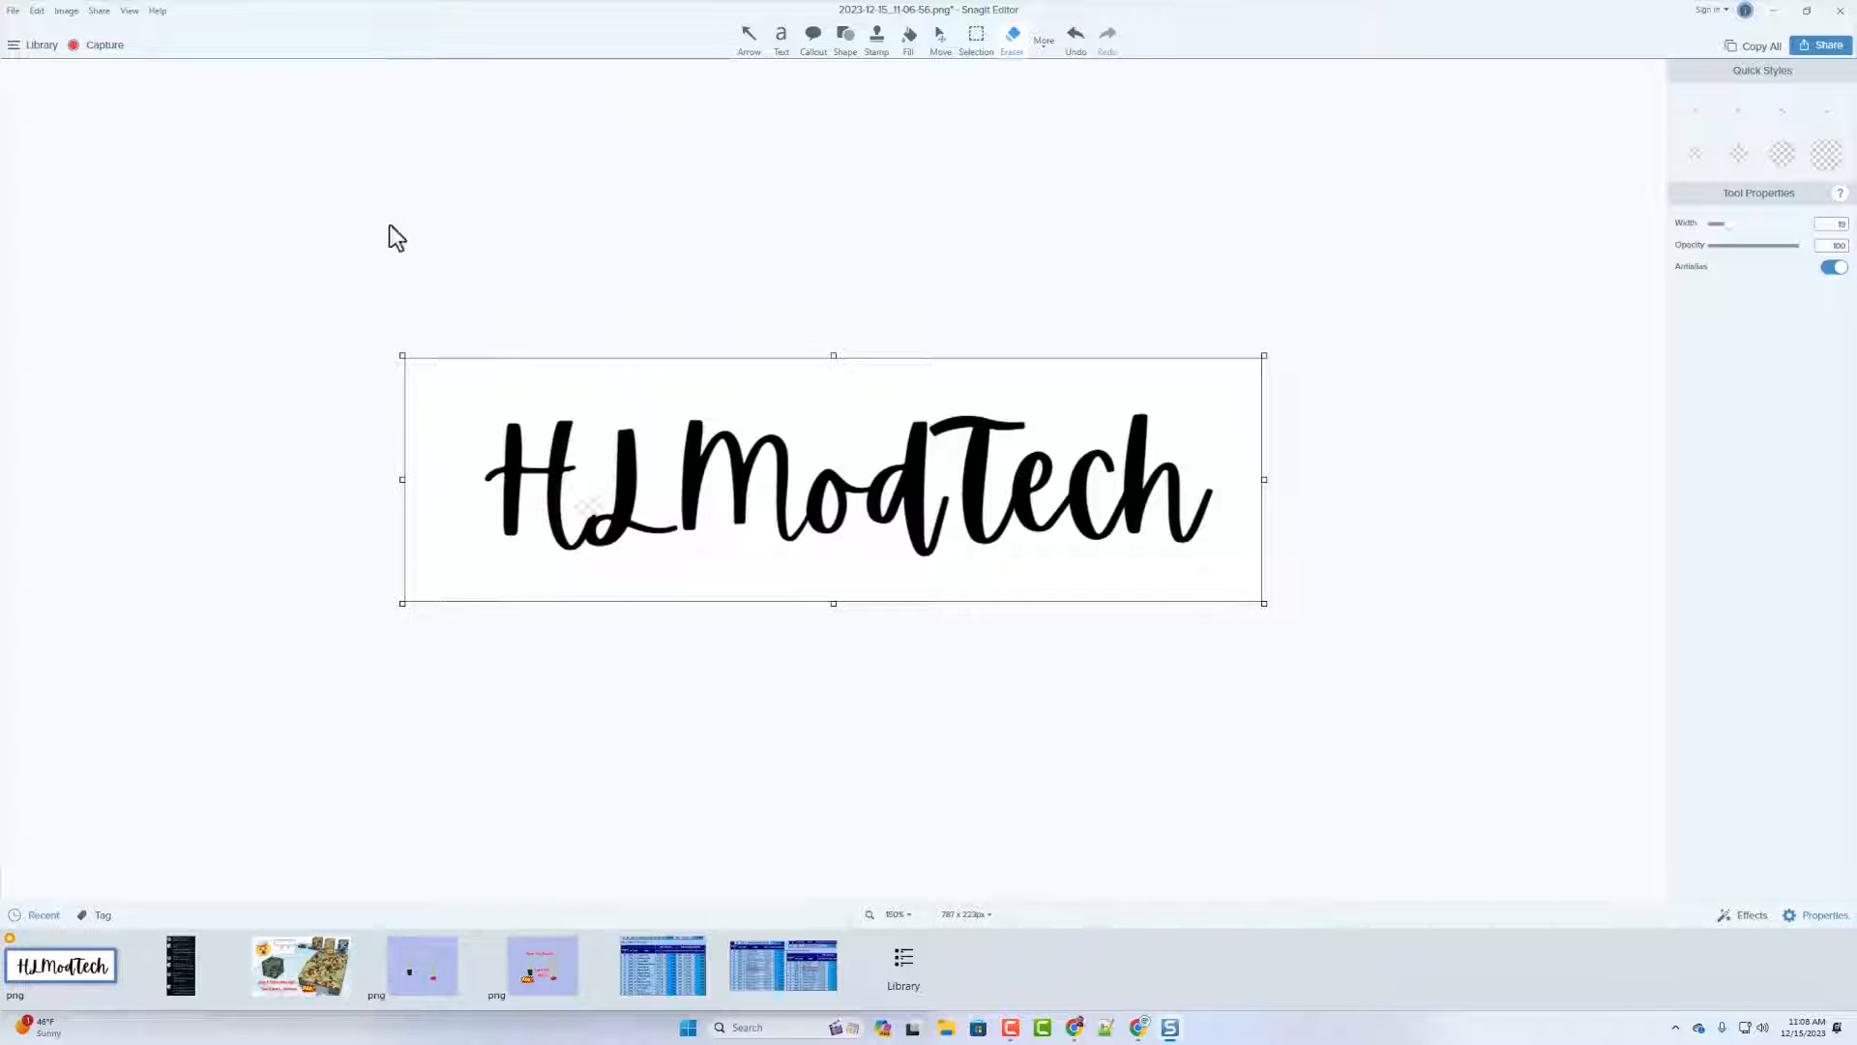
# - Set the canvas color to white and erase again in the gap between the H and the L
pyautogui.click(66, 10)
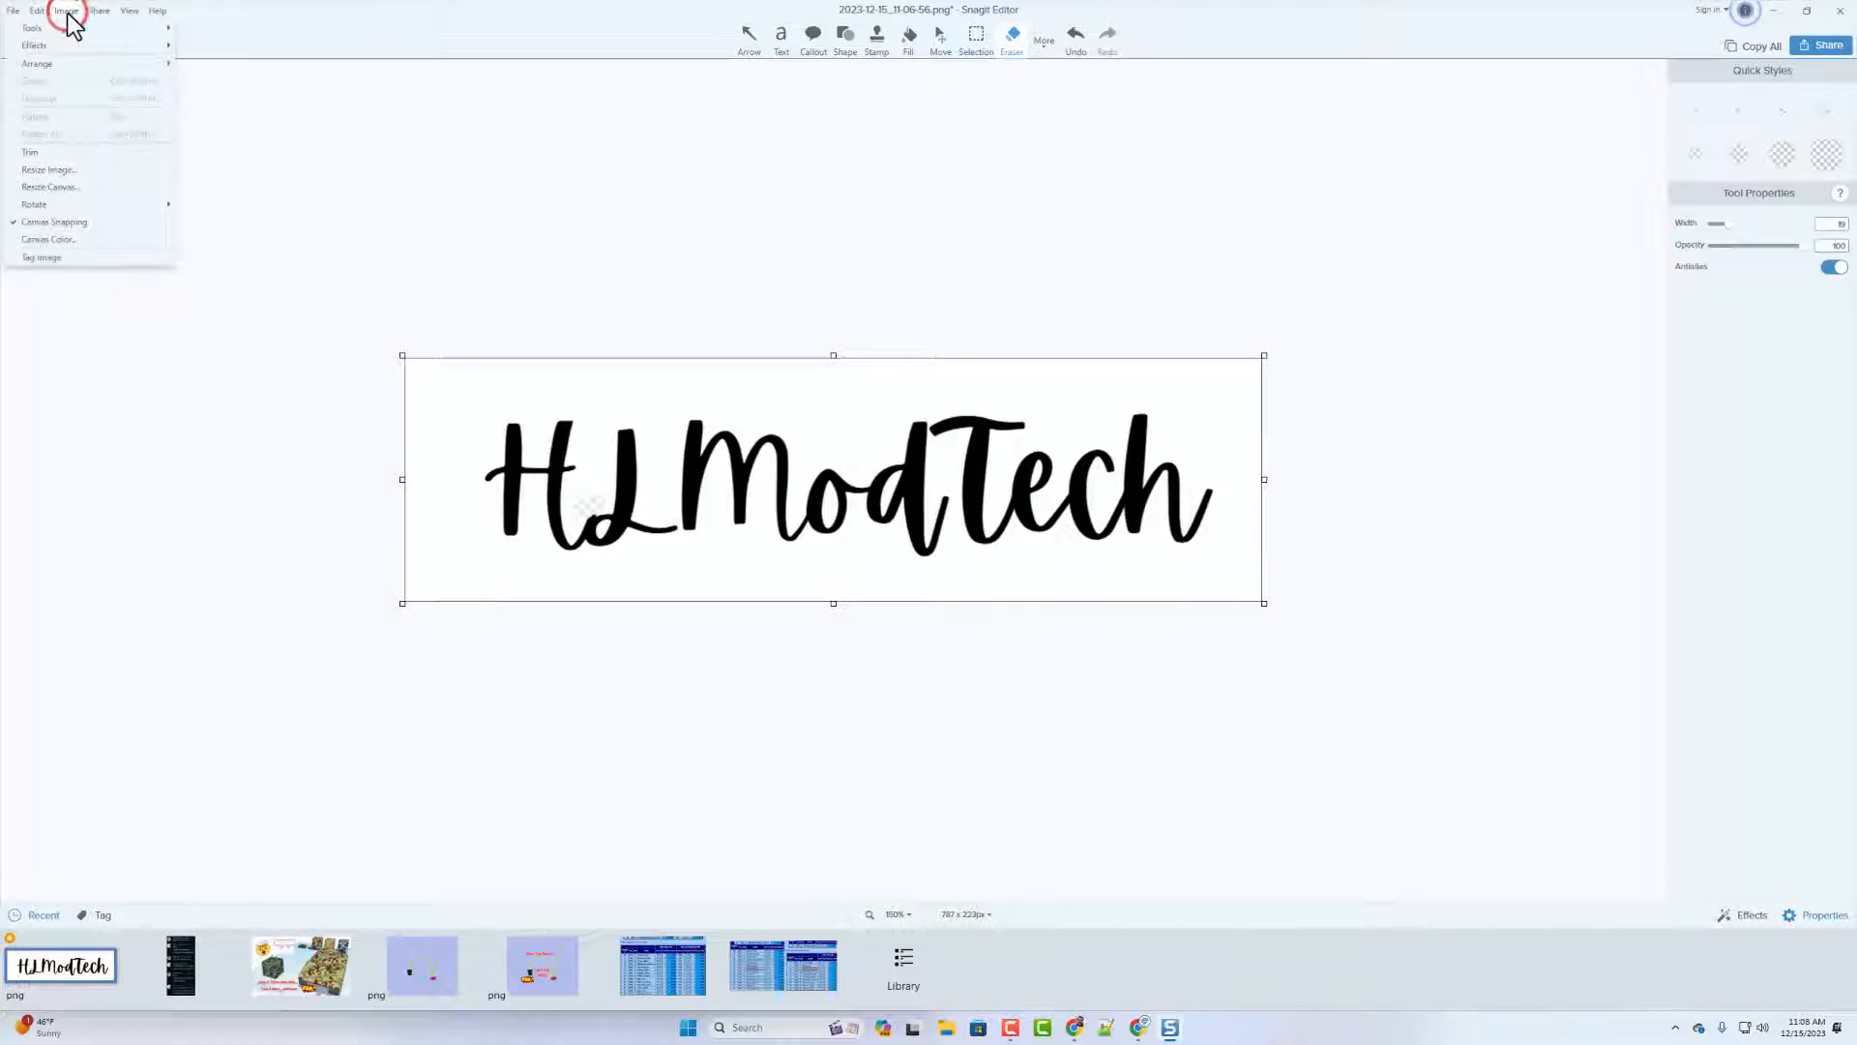
pyautogui.click(62, 240)
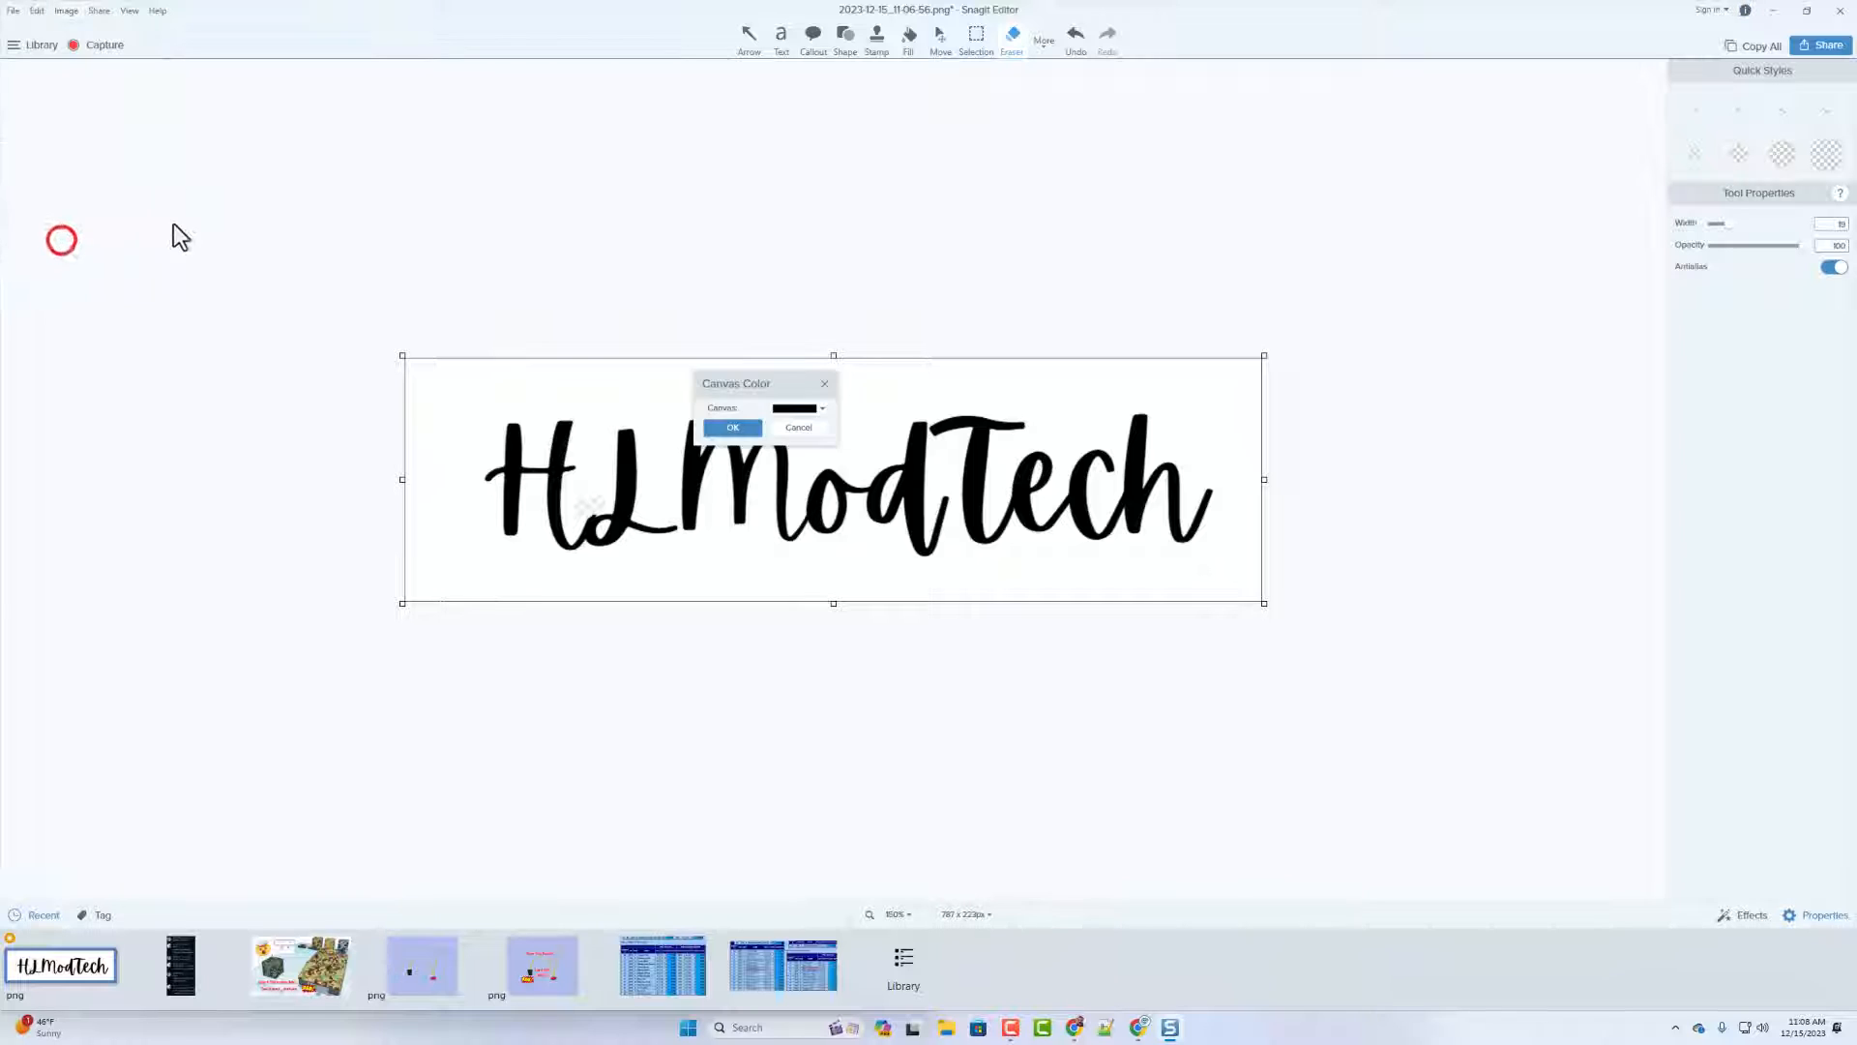
pyautogui.click(796, 407)
pyautogui.click(855, 445)
pyautogui.click(886, 397)
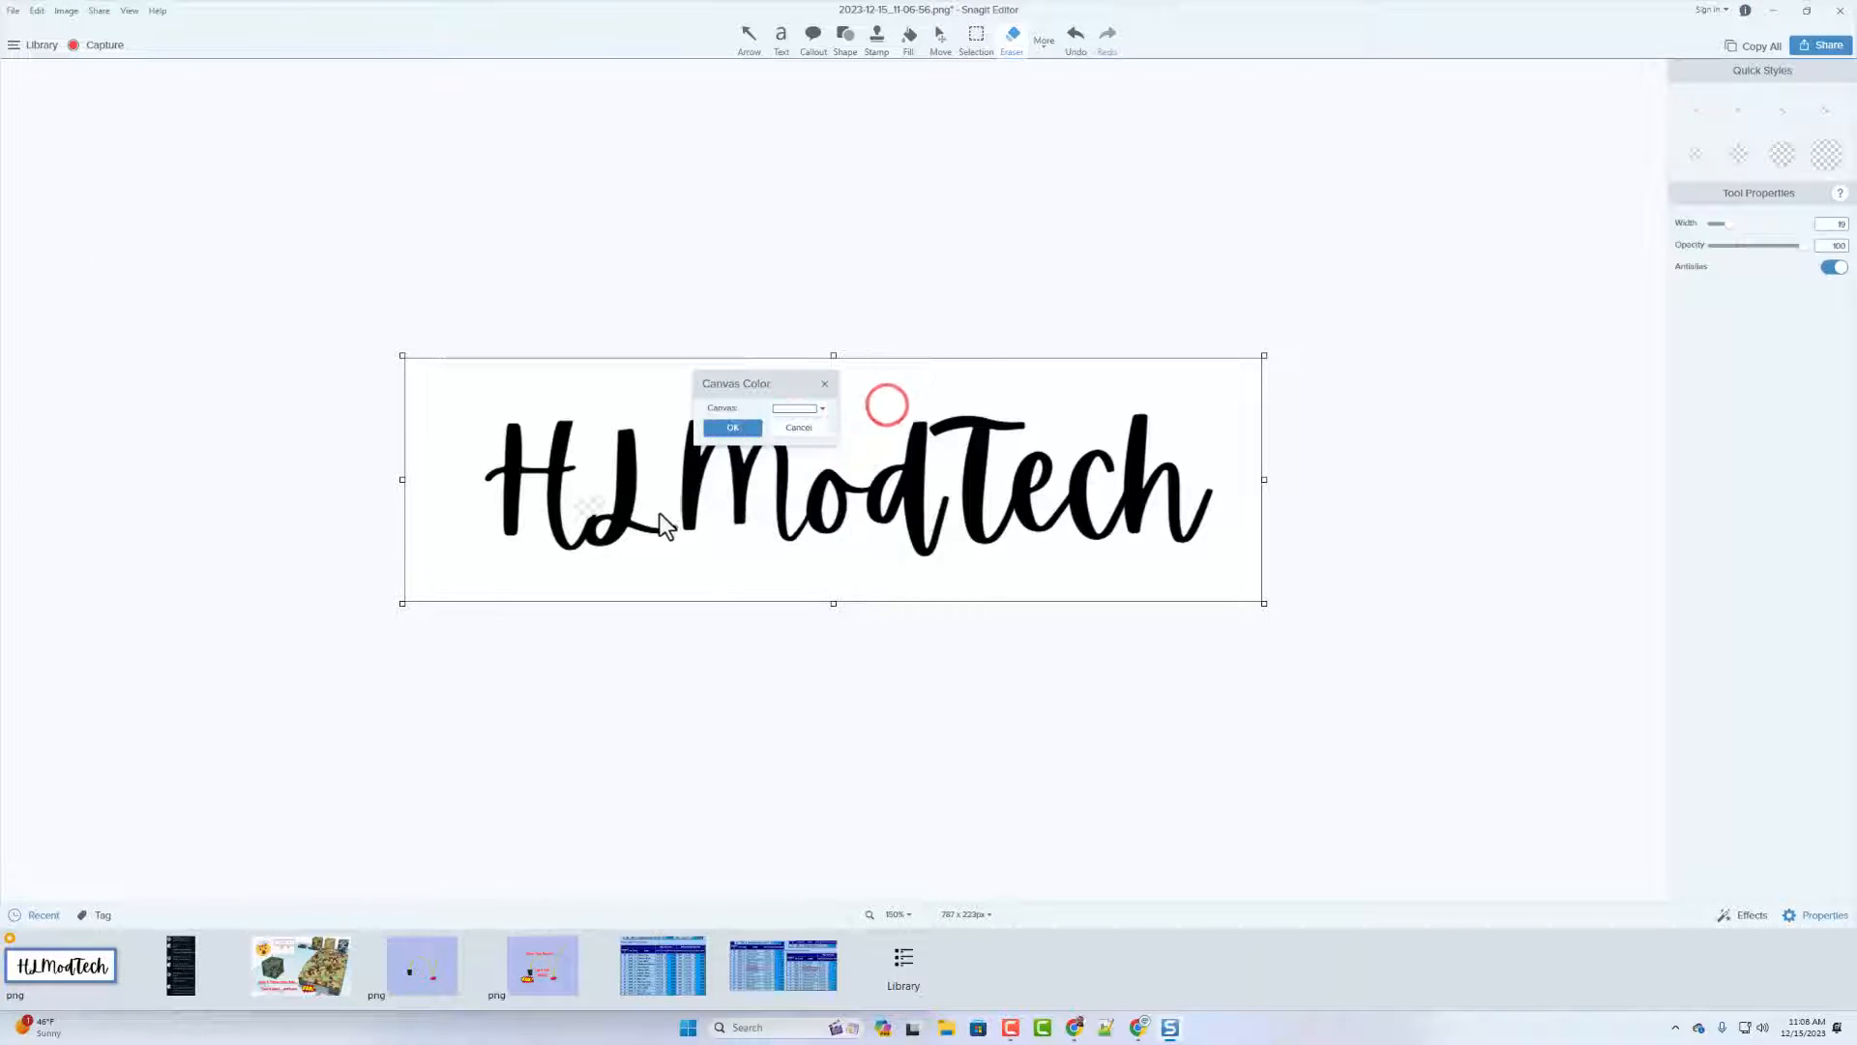
pyautogui.click(733, 426)
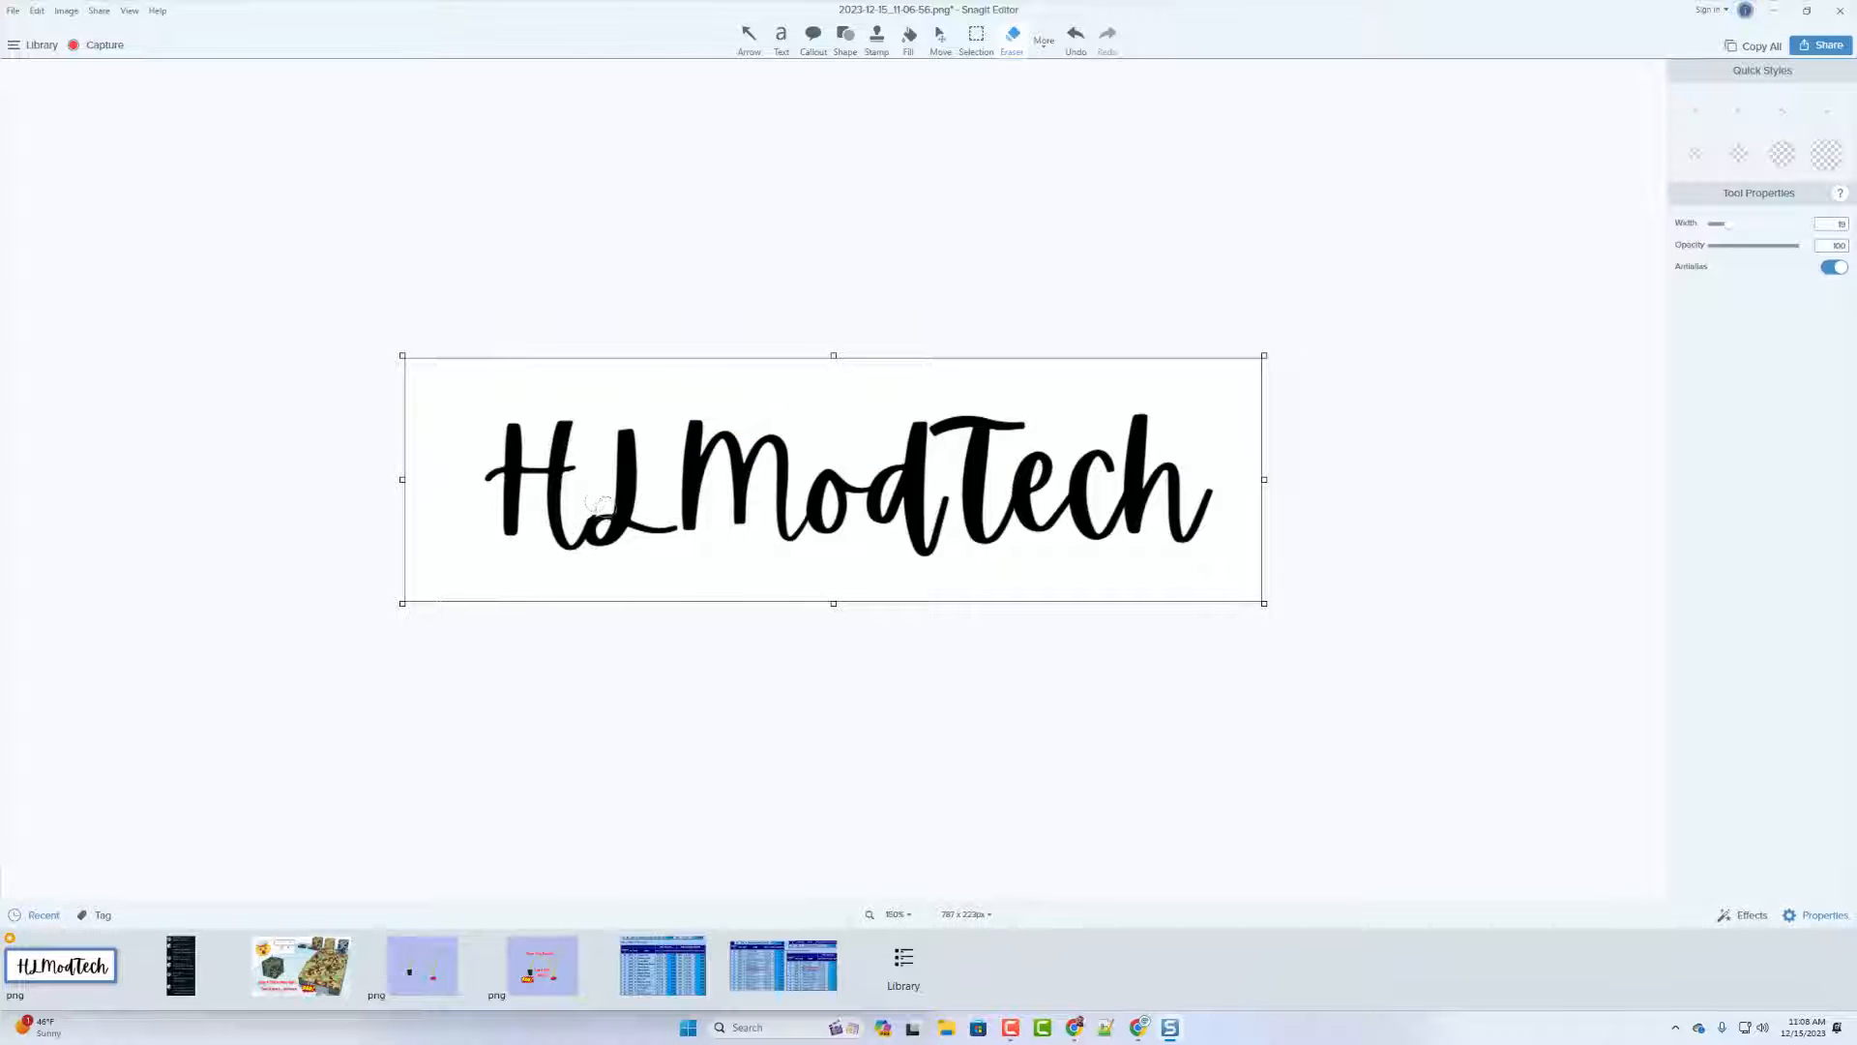
pyautogui.click(592, 508)
# - Set up the Pen tool with black sampled from the lettering
pyautogui.click(1047, 39)
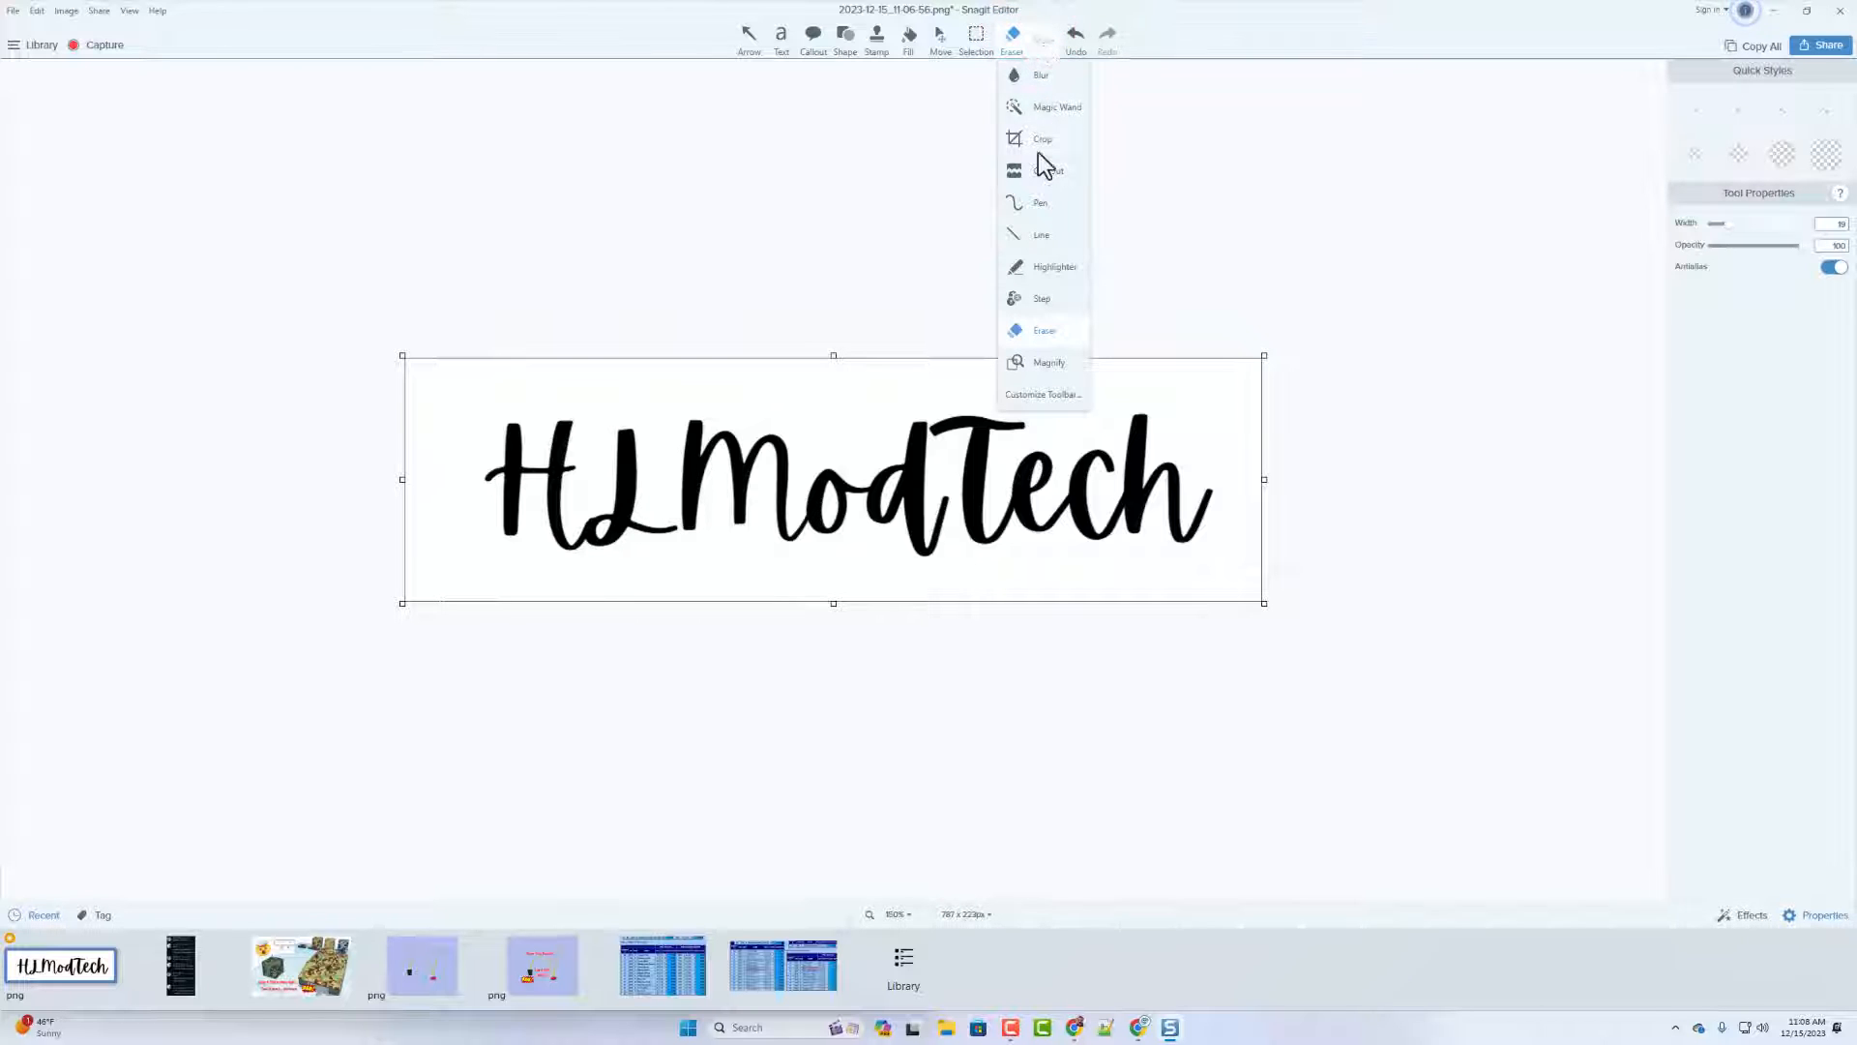
pyautogui.click(1036, 201)
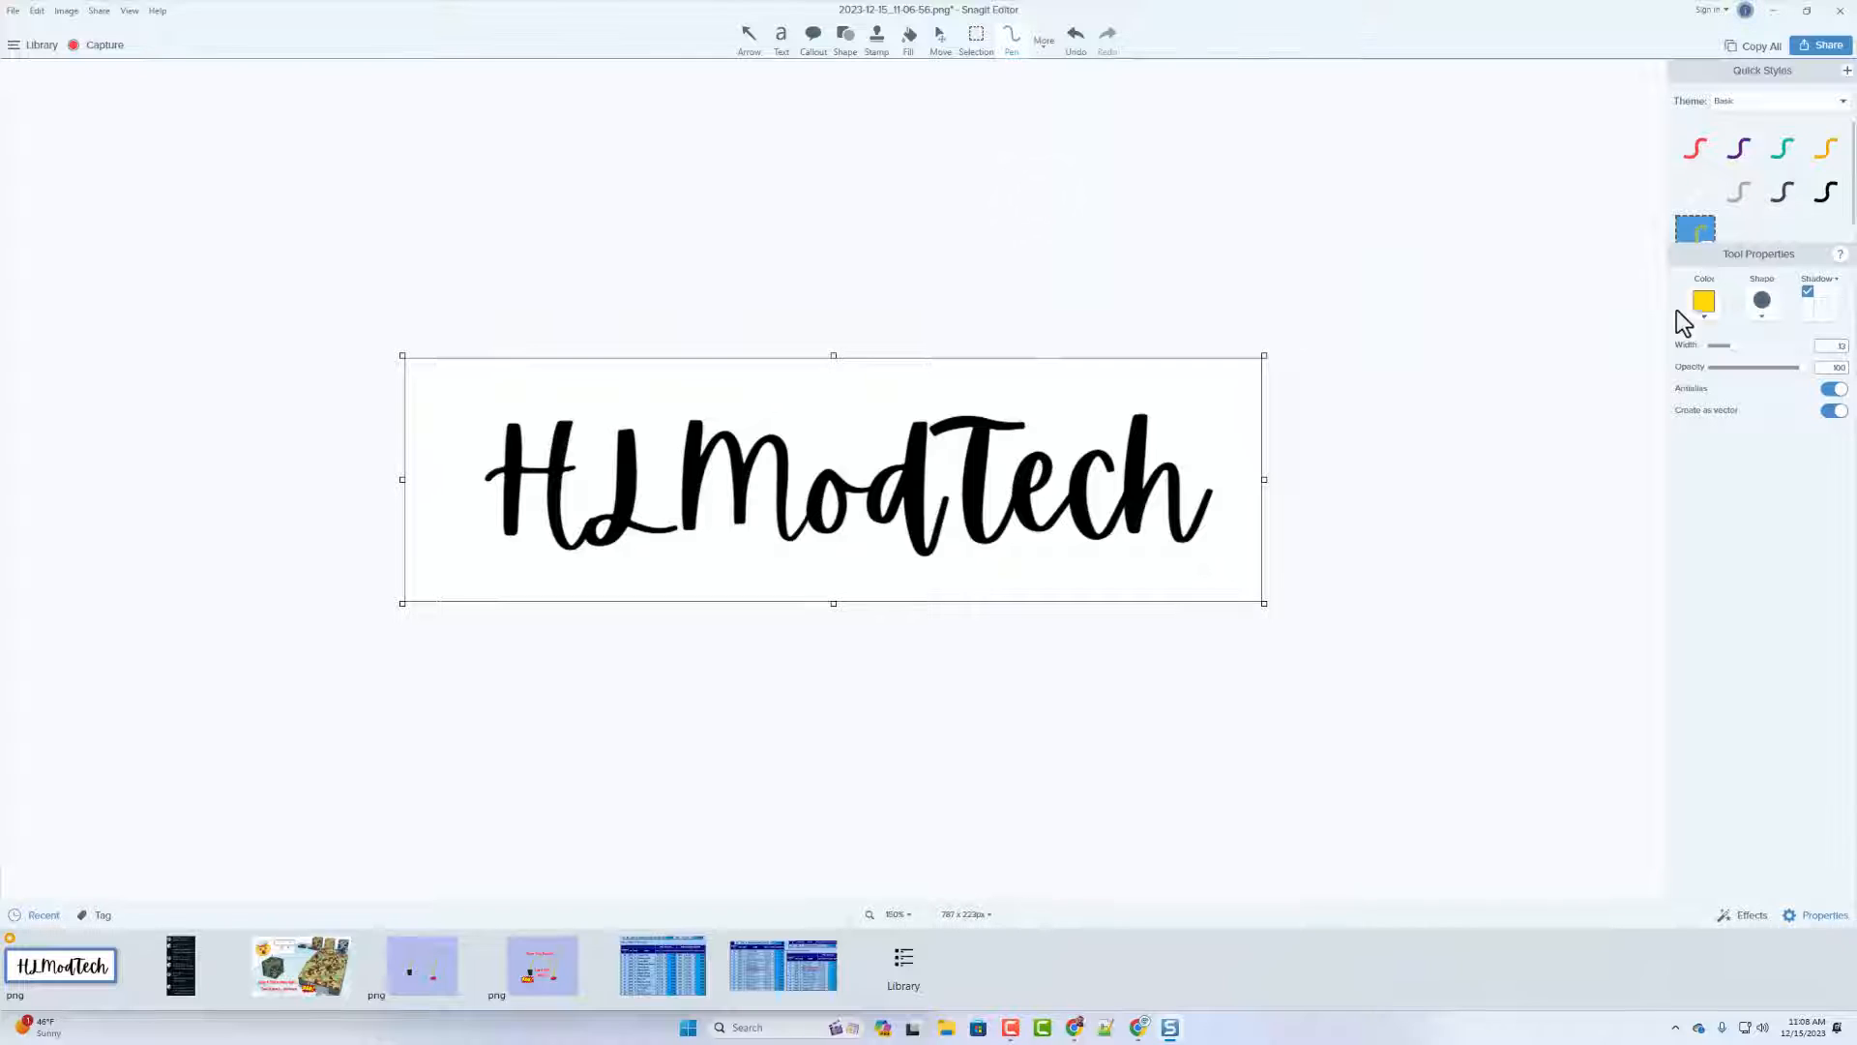
pyautogui.click(1708, 303)
pyautogui.click(1756, 360)
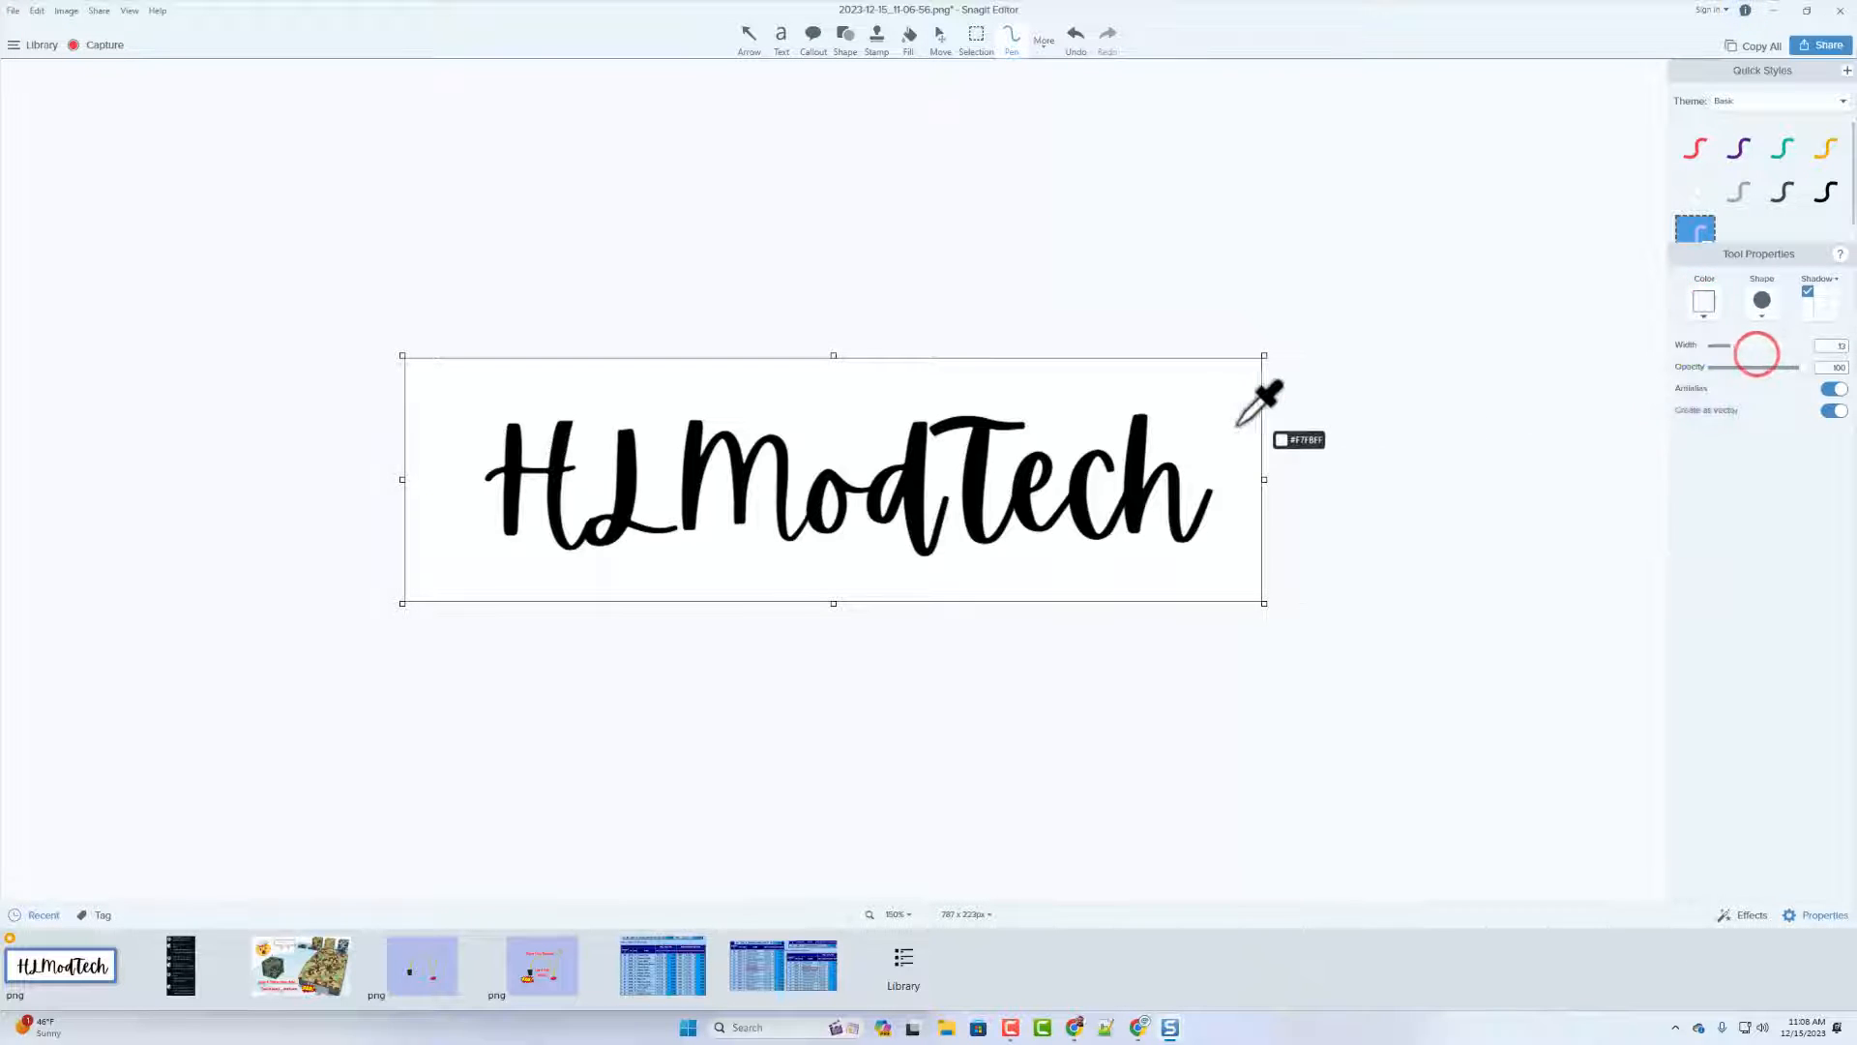
pyautogui.click(1141, 447)
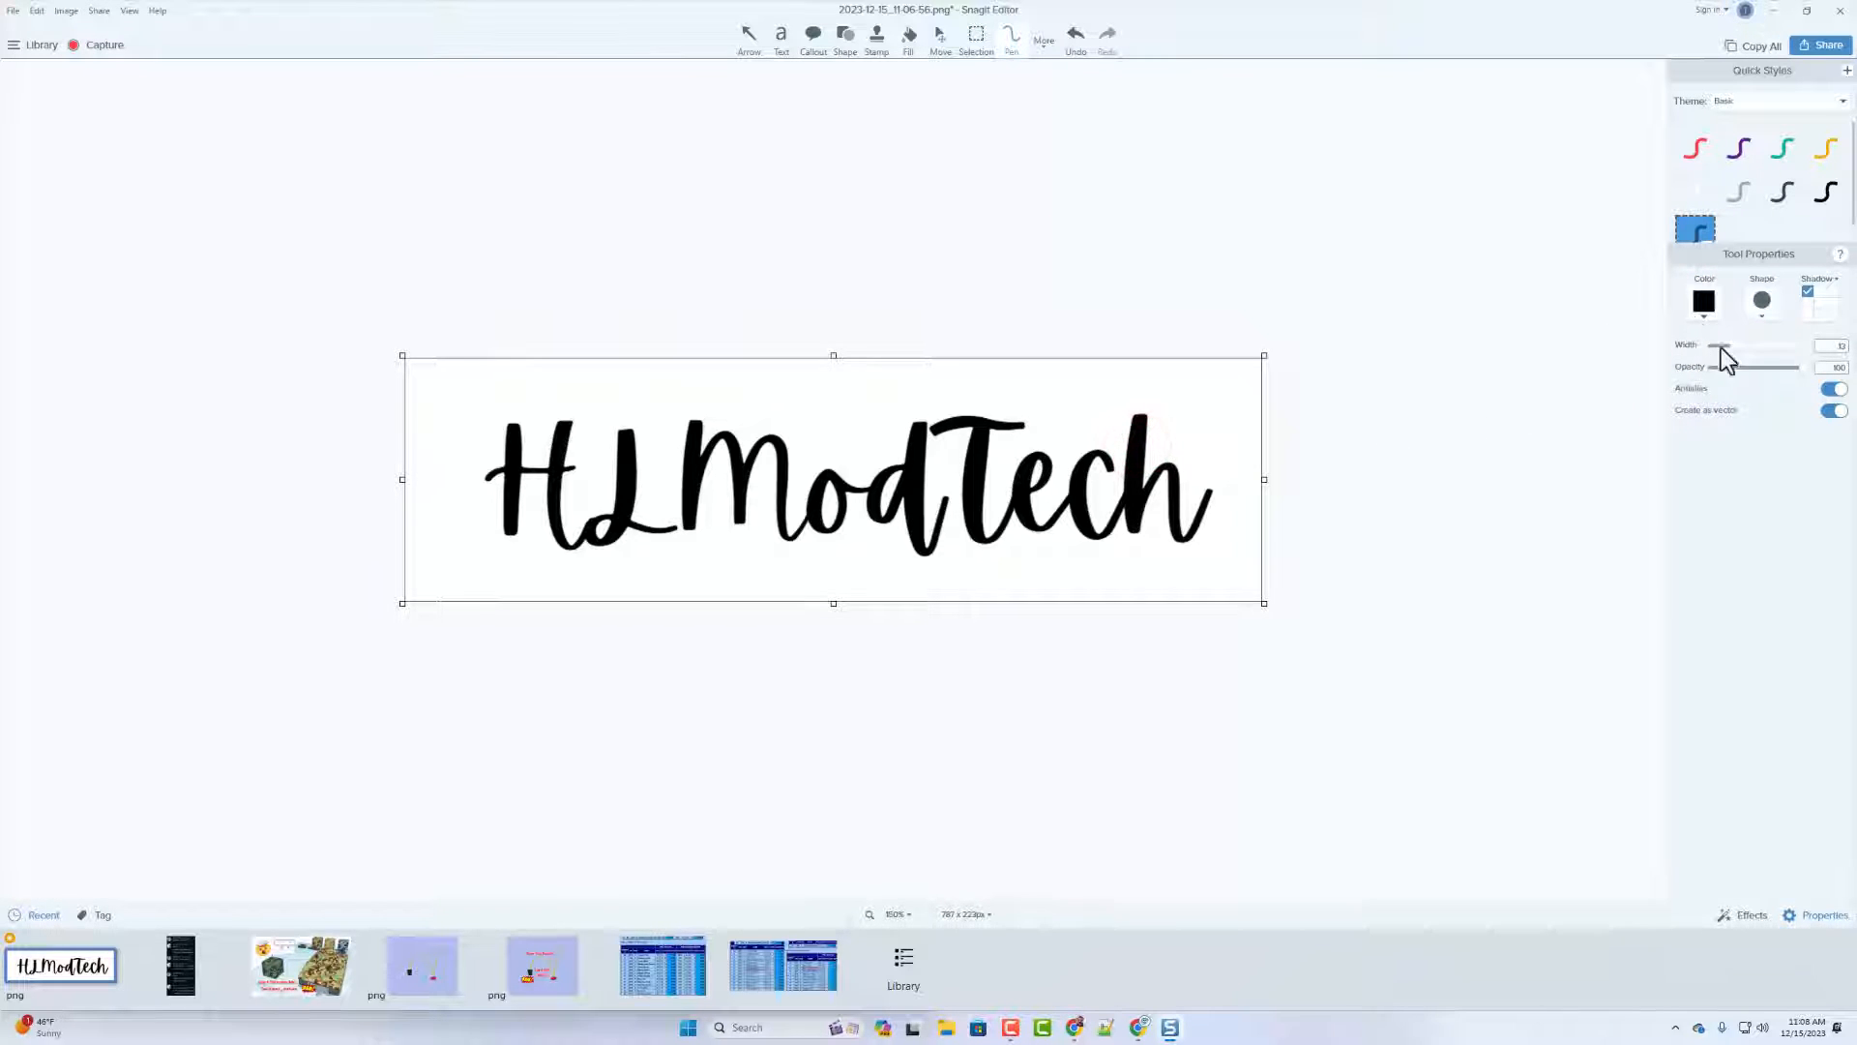
# - Set the pen width to 4 and add a short black stroke joining the L's tail to the M
pyautogui.moveTo(1729, 345); pyautogui.dragTo(1717, 346)
pyautogui.click(685, 524)
pyautogui.click(1831, 347)
pyautogui.press('Return')
pyautogui.click(895, 914)
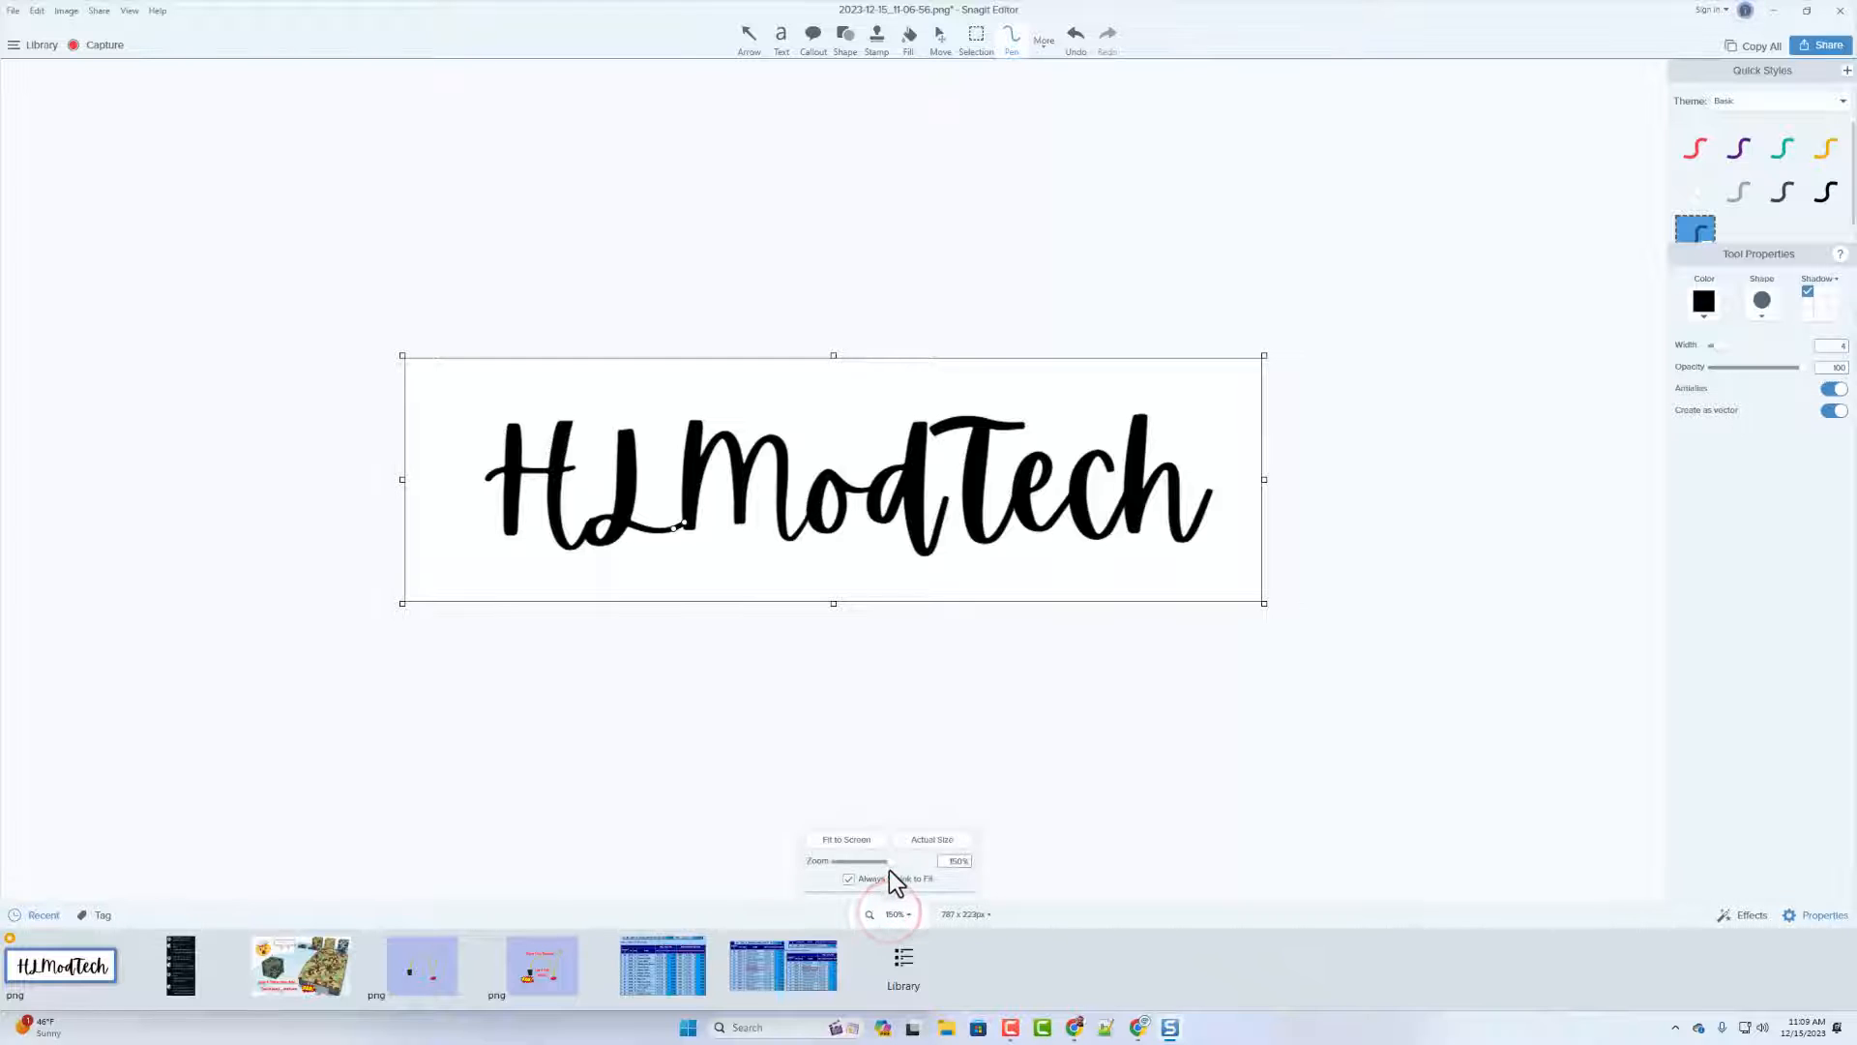
pyautogui.click(893, 864)
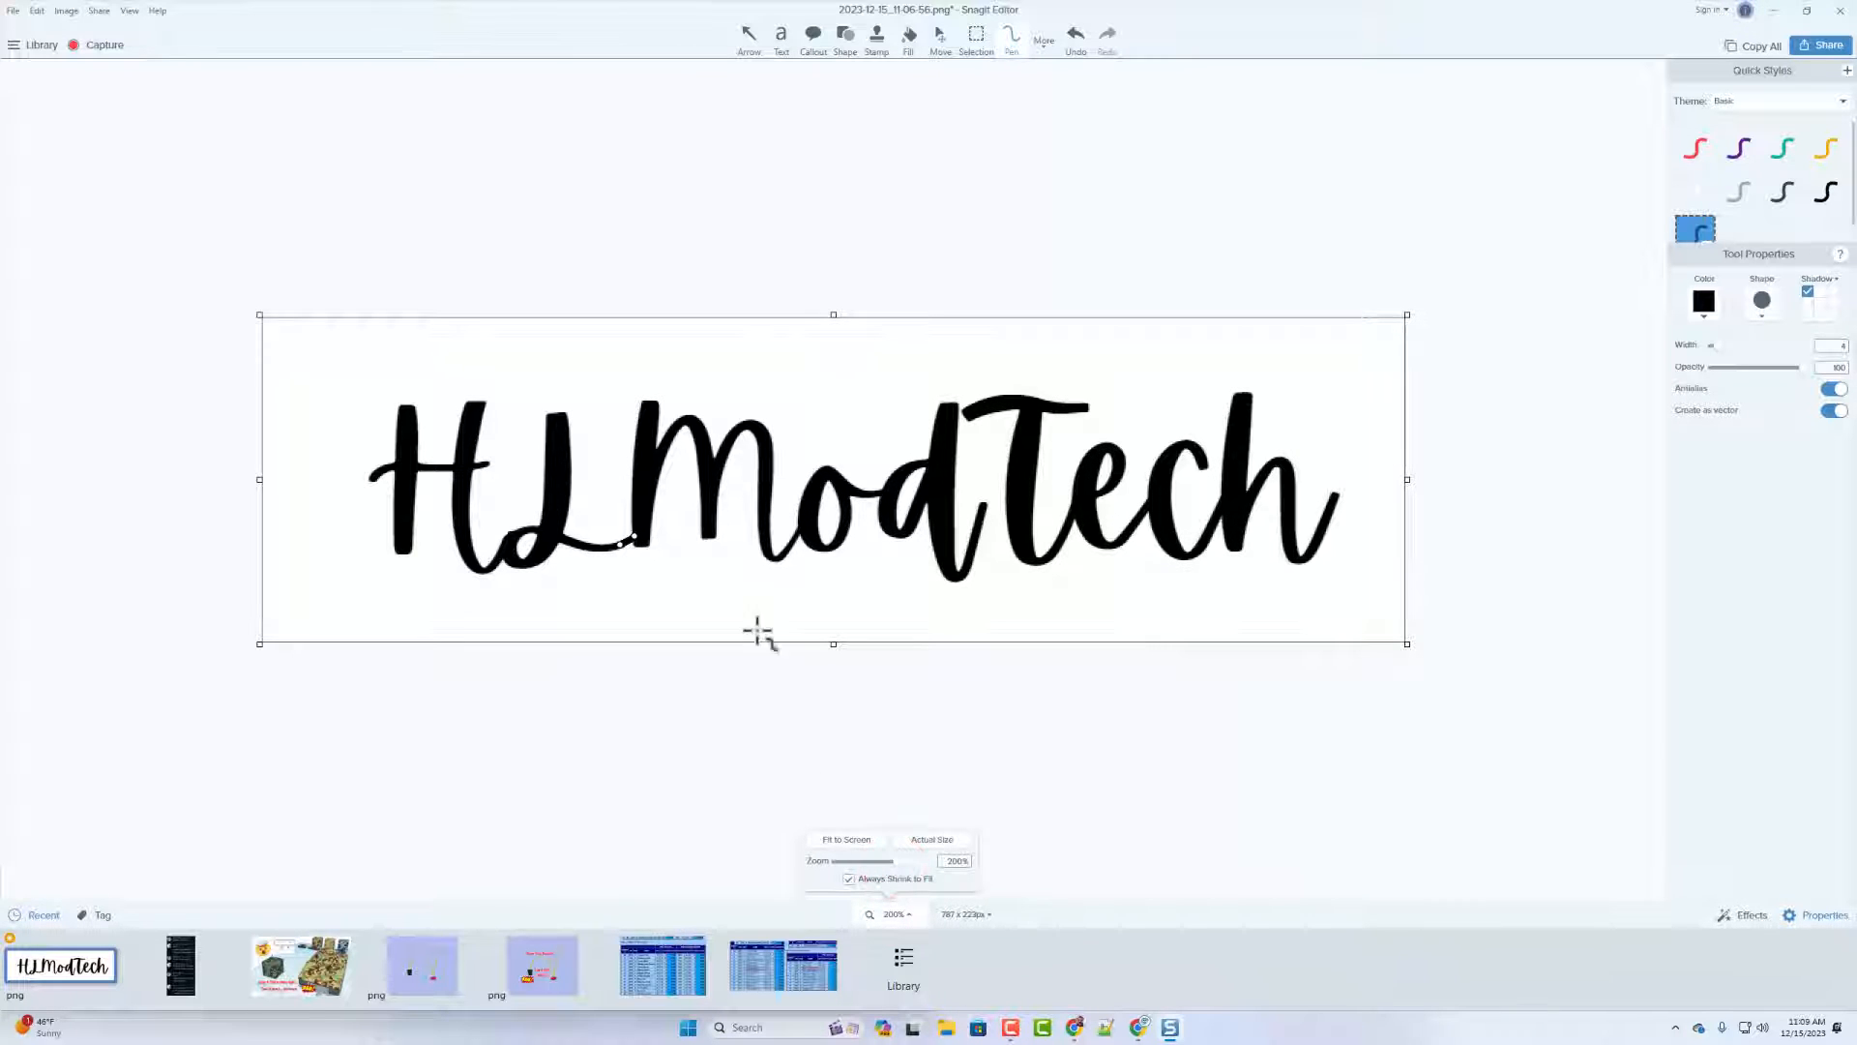
pyautogui.click(710, 674)
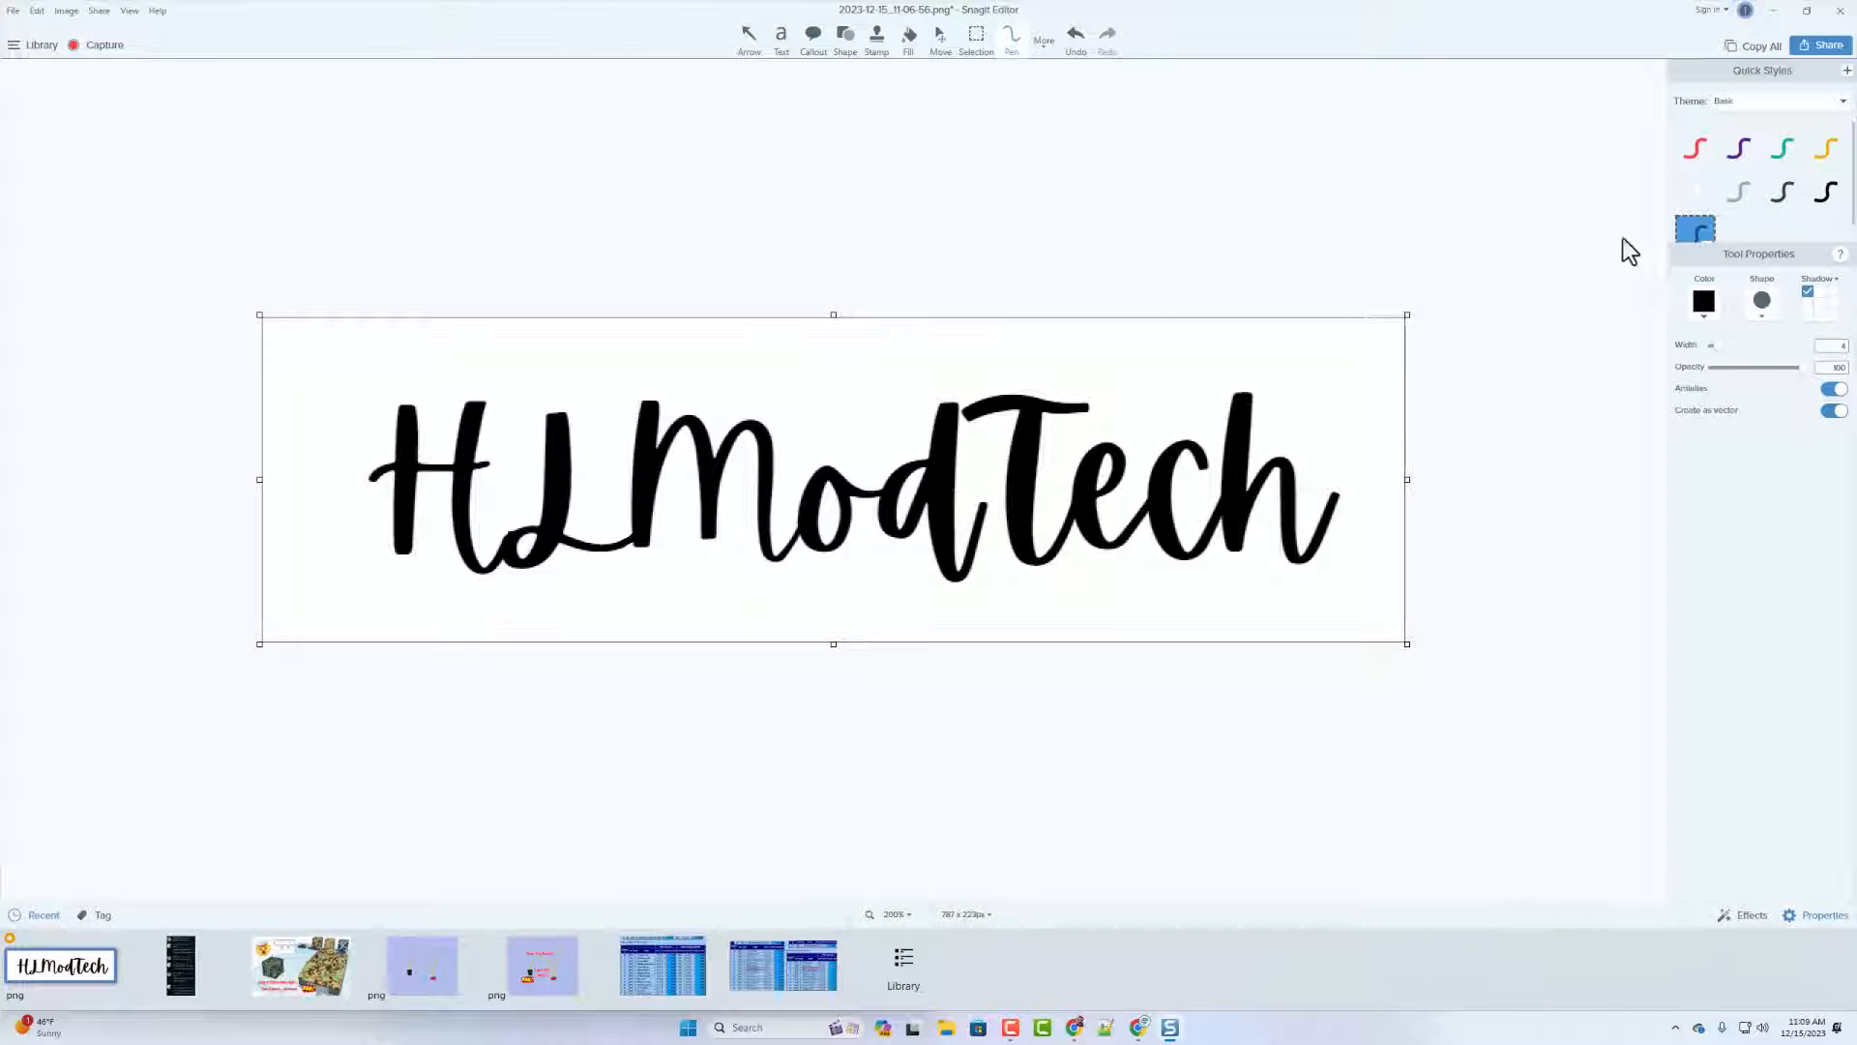
# - Erase the d's exit stroke in the gap before the T
pyautogui.click(1044, 39)
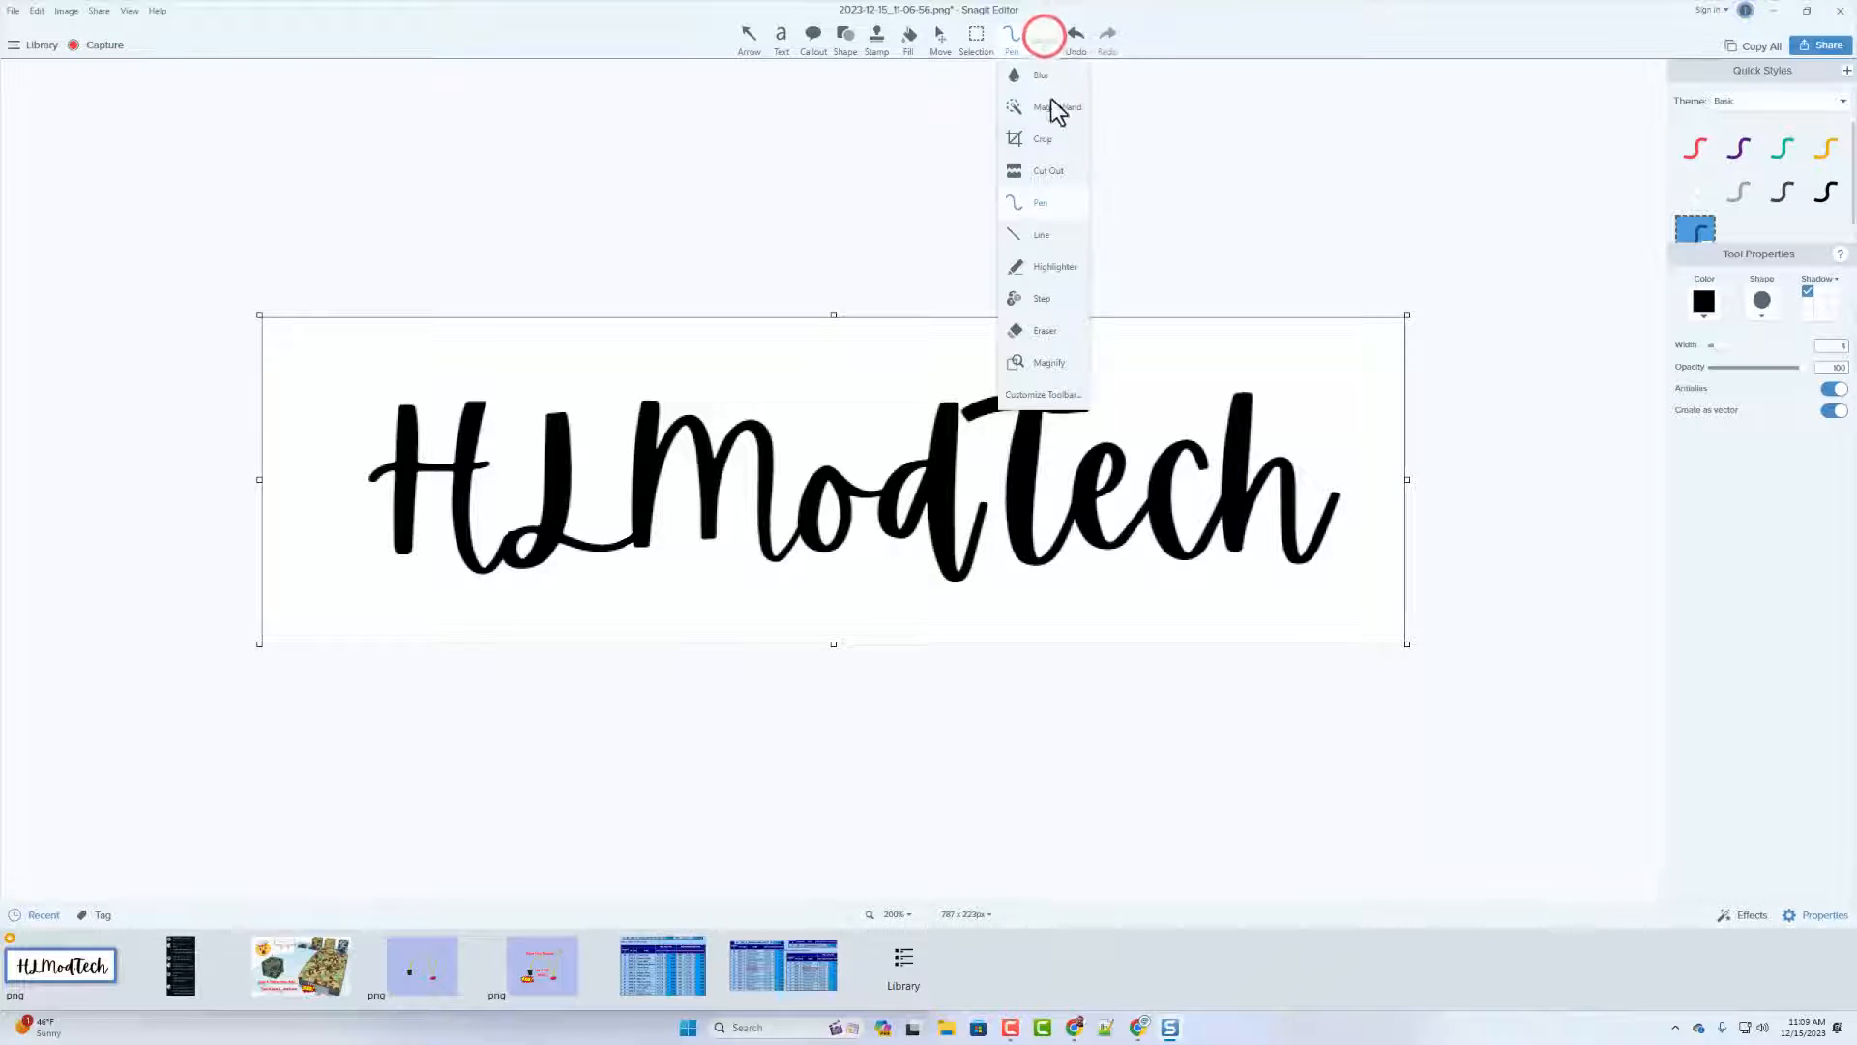
pyautogui.click(1043, 332)
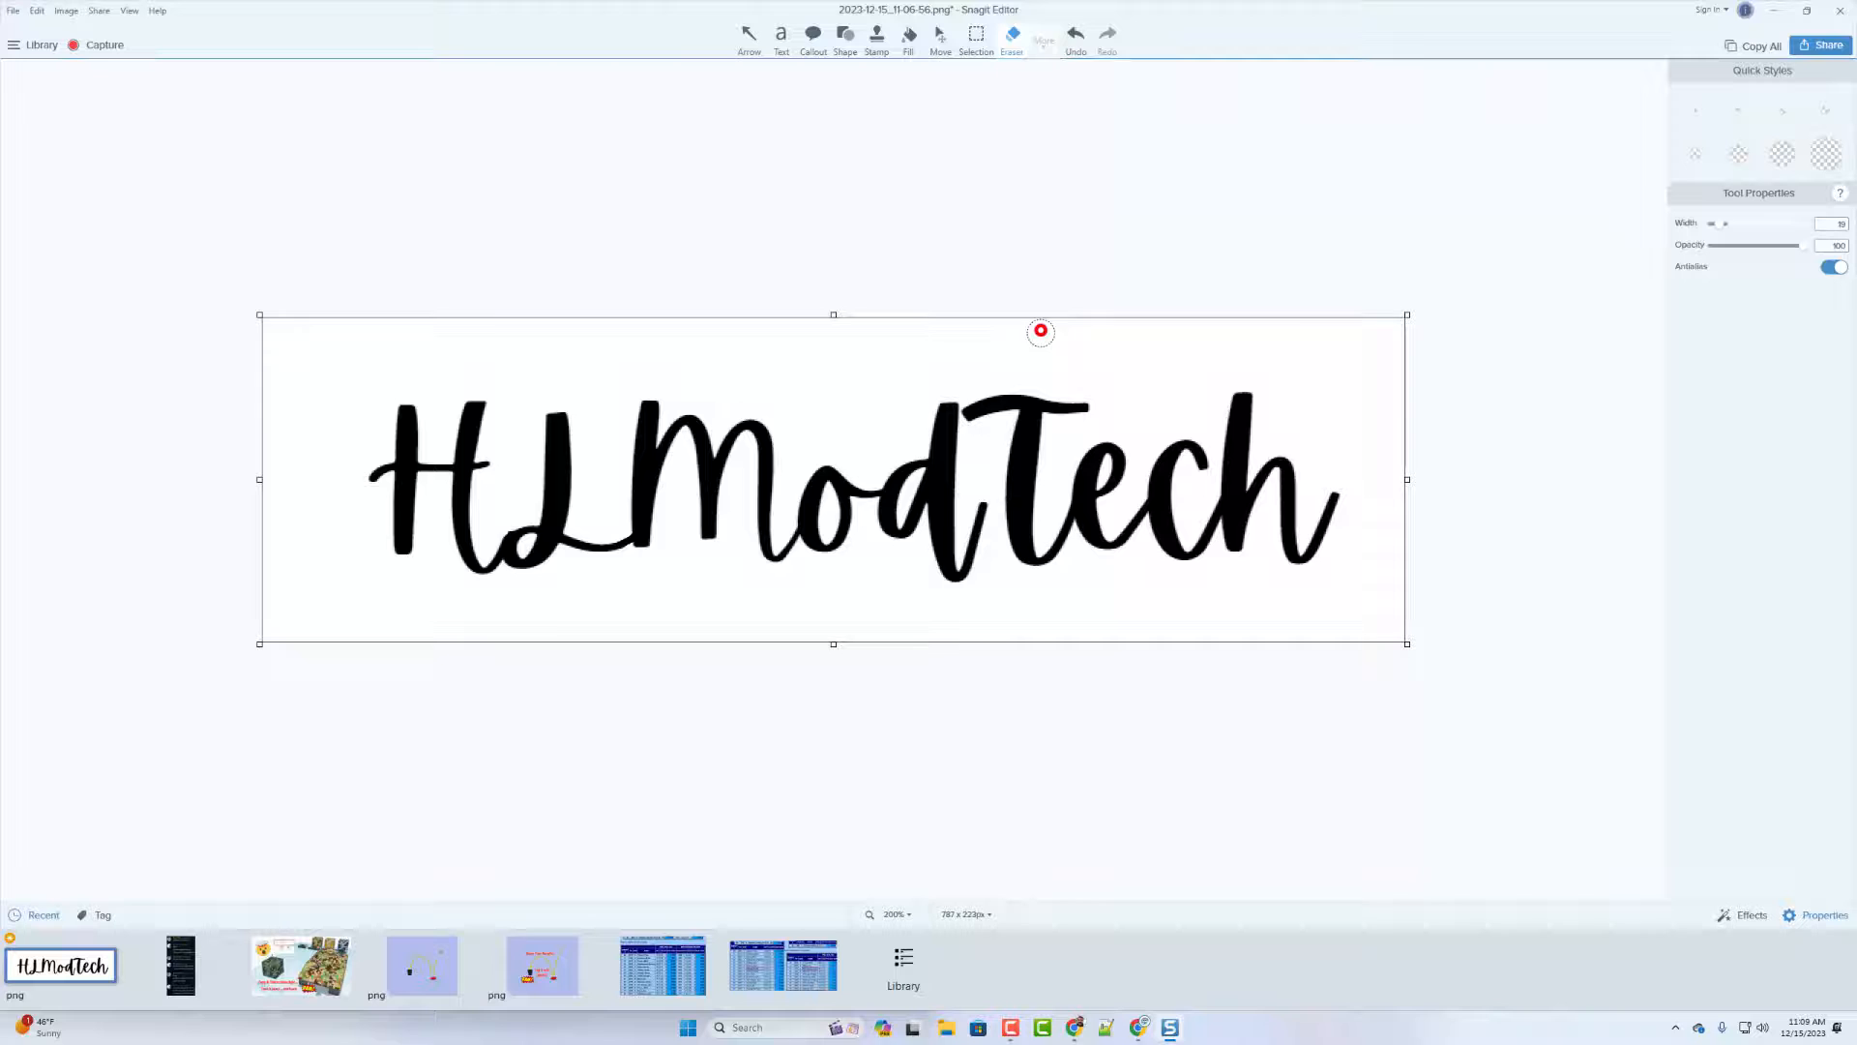
pyautogui.click(979, 505)
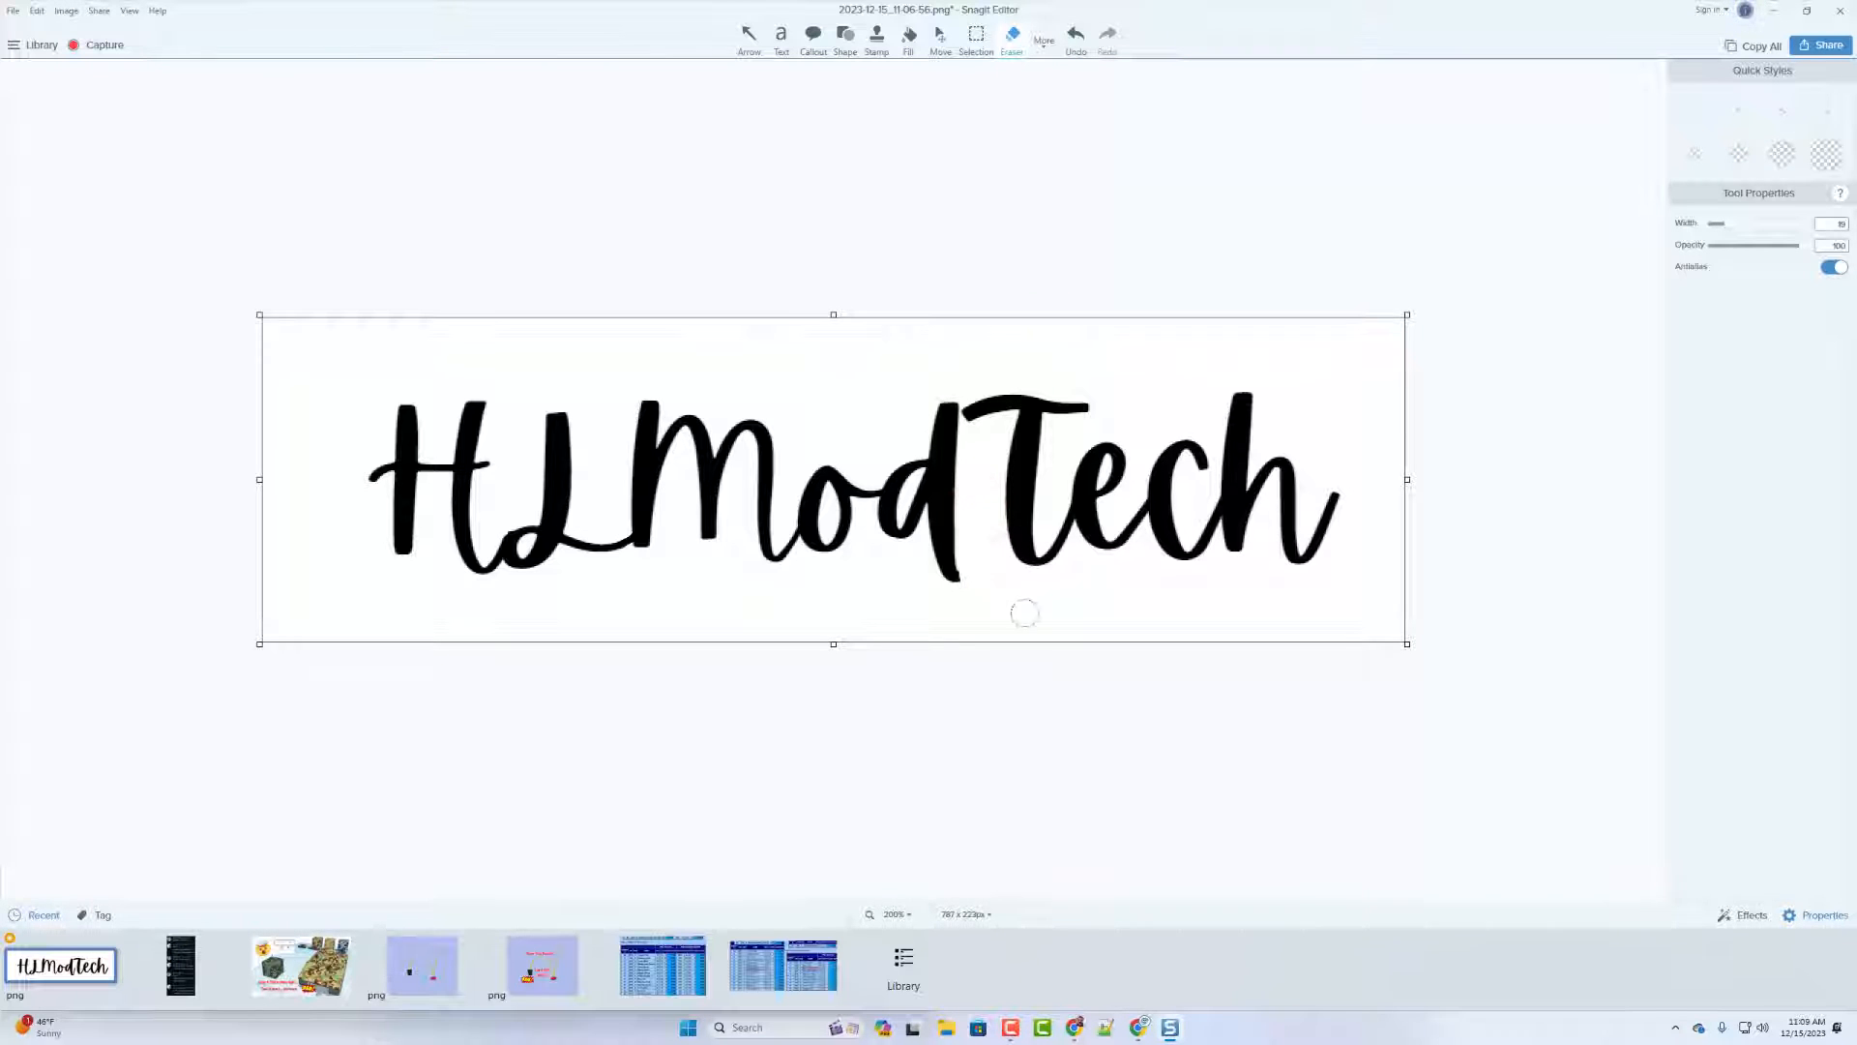
# - Draw a thin black Pen stroke from the base of the d up to the T
pyautogui.click(1045, 39)
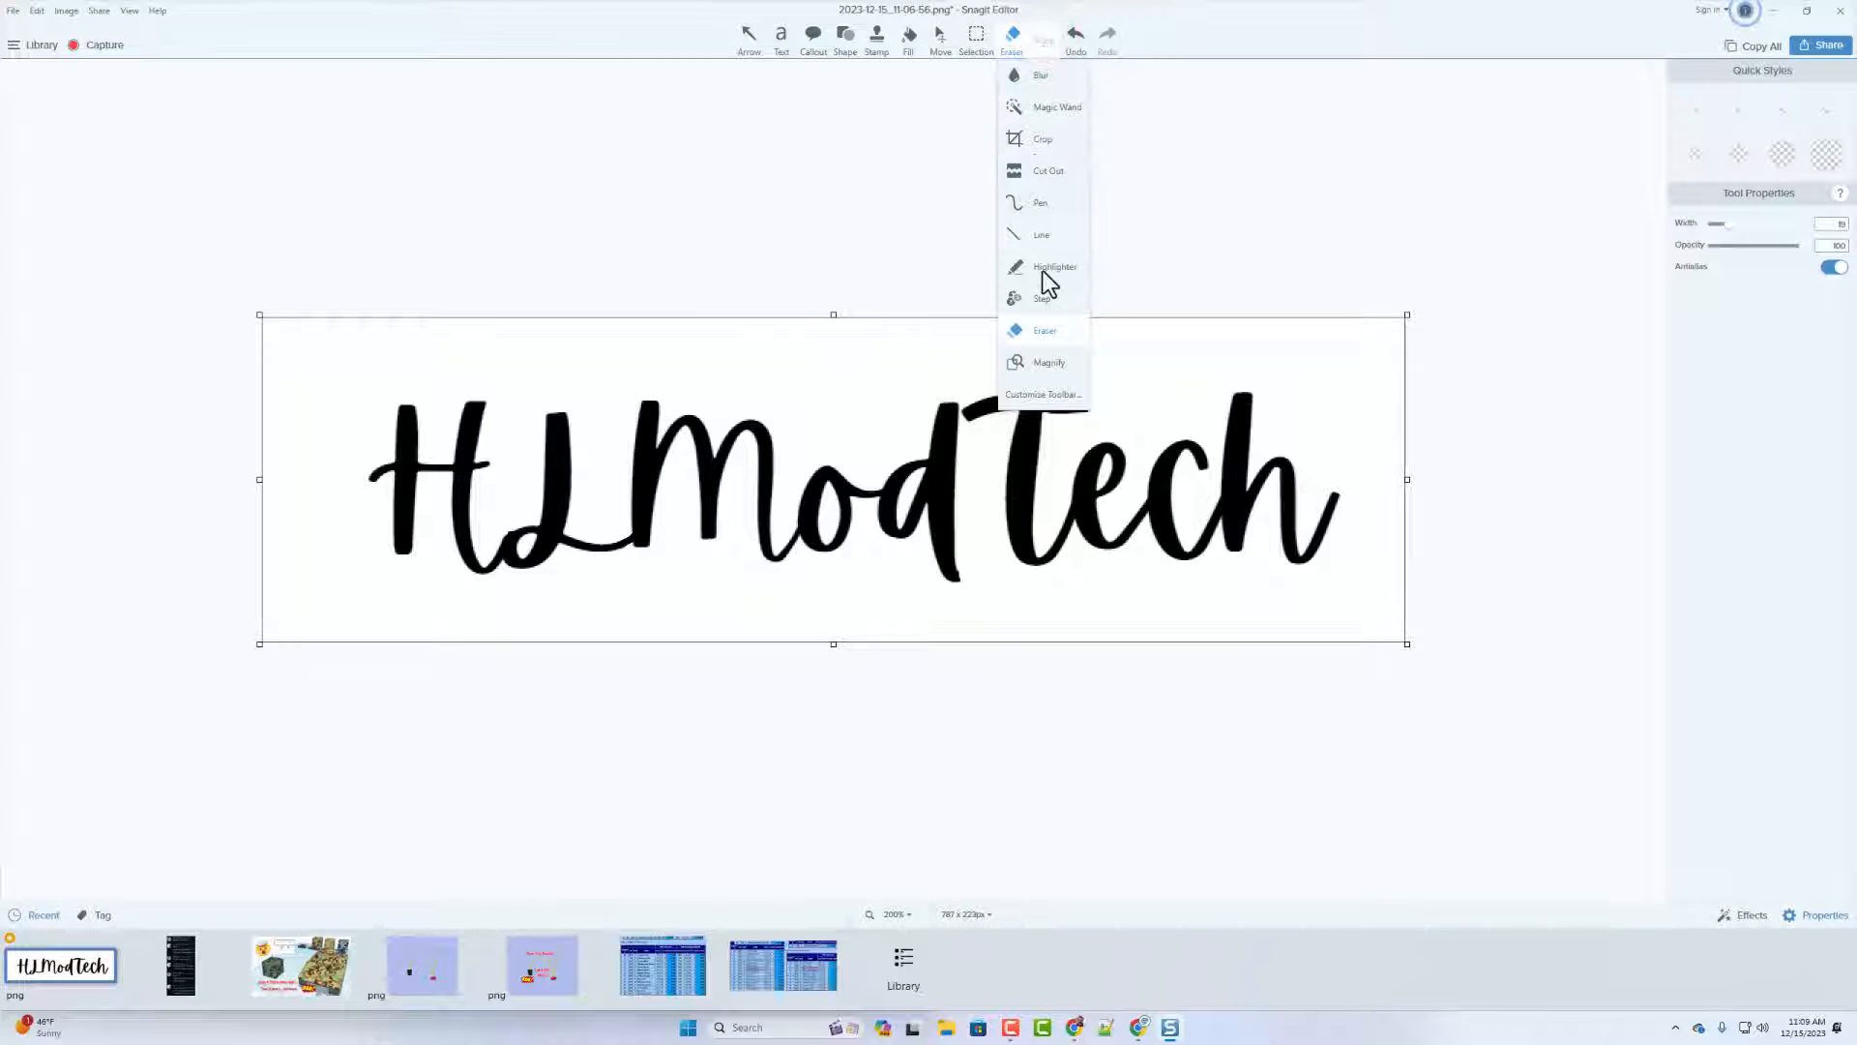
pyautogui.click(1040, 203)
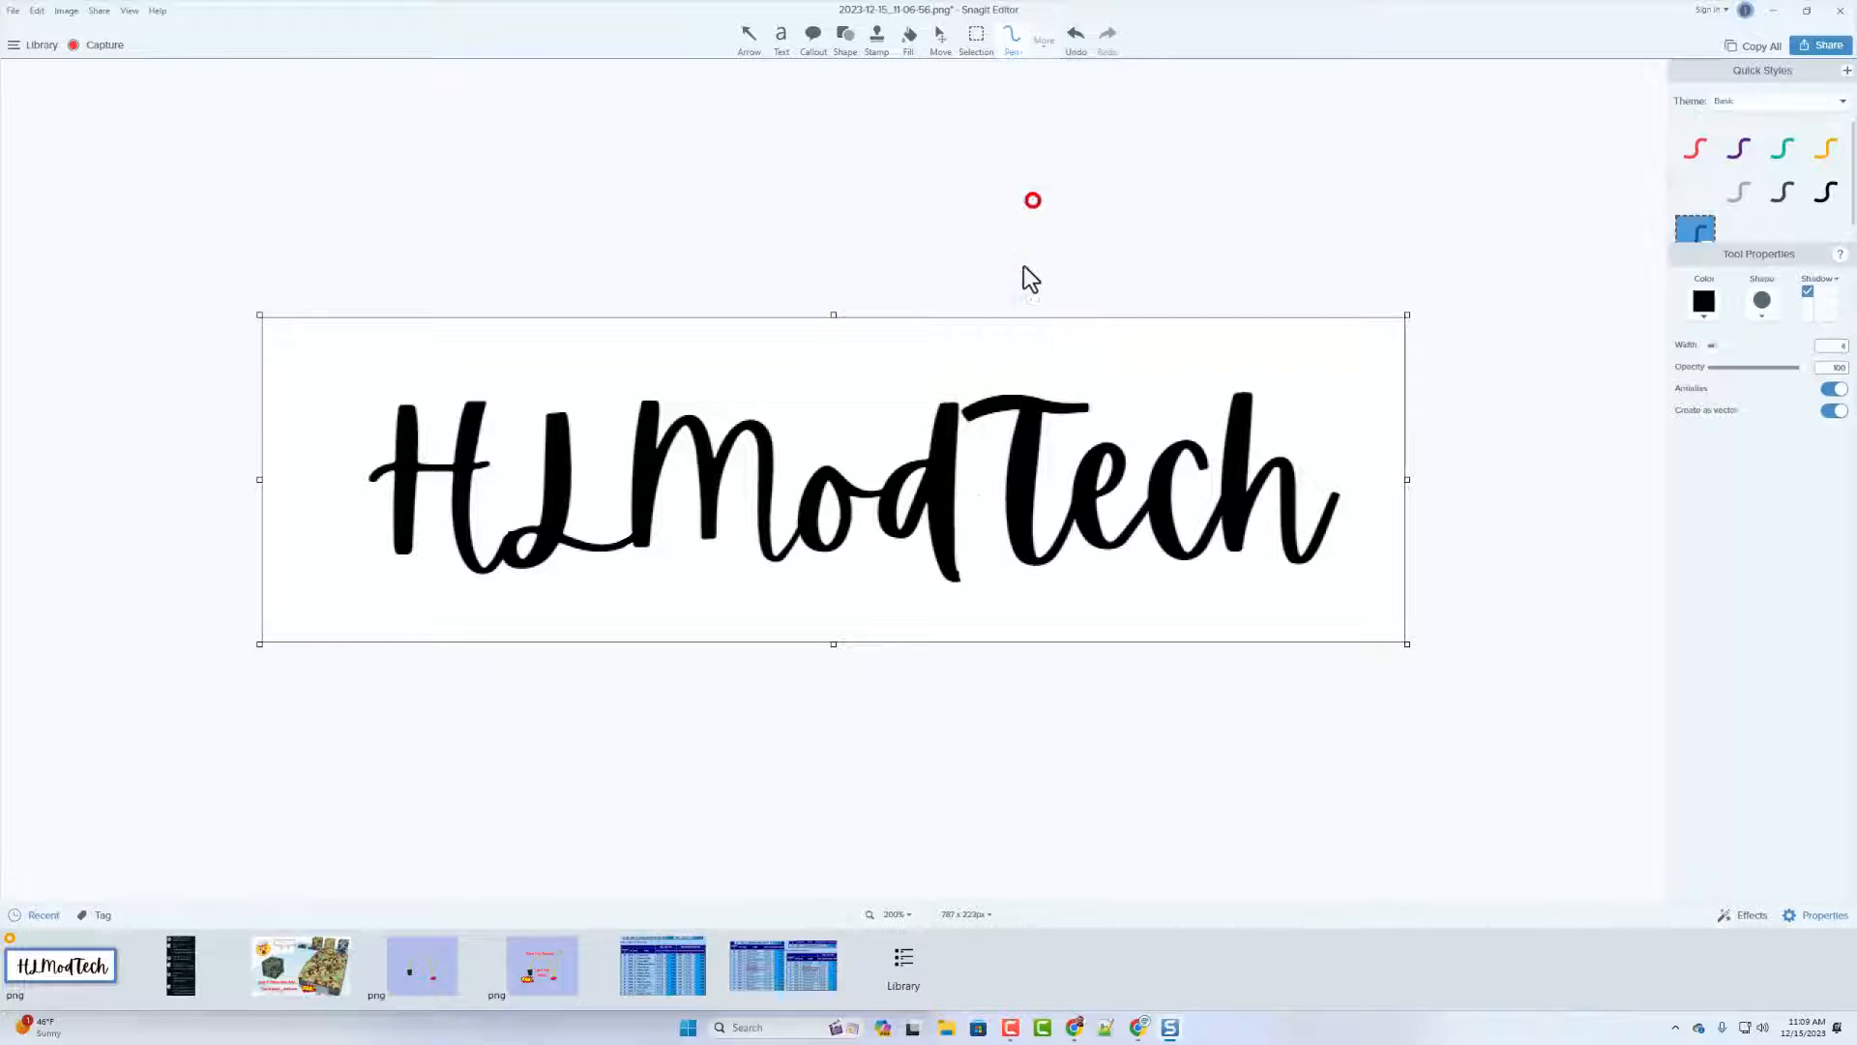
pyautogui.click(957, 577)
pyautogui.moveTo(958, 577)
pyautogui.mouseDown()
pyautogui.moveTo(1008, 559)
pyautogui.moveTo(1013, 534)
pyautogui.mouseUp()
# - Try a thicker pen stroke joining the base of the d to the T, and undo it
pyautogui.moveTo(1714, 347); pyautogui.dragTo(1725, 346)
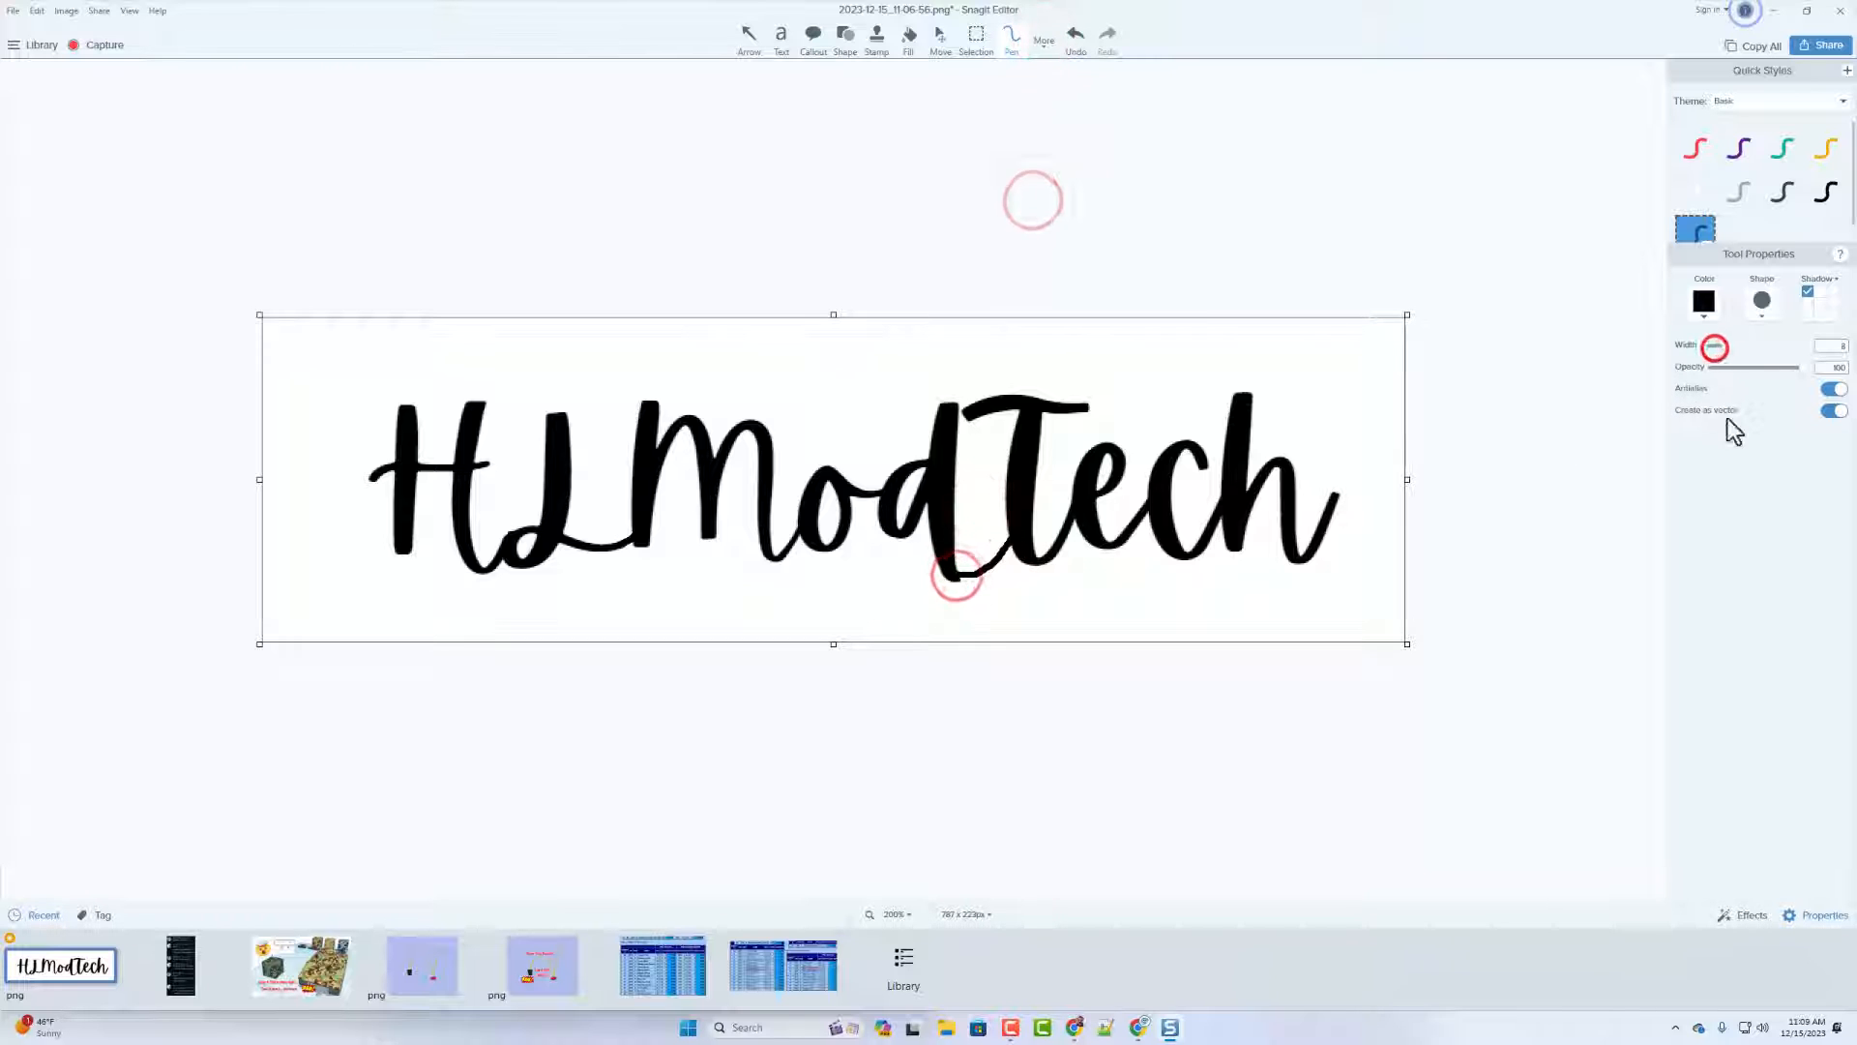
pyautogui.click(1011, 45)
pyautogui.keyDown('ctrl'); pyautogui.scroll(3, 958, 578); pyautogui.keyUp('ctrl')
pyautogui.moveTo(724, 725); pyautogui.dragTo(859, 588)
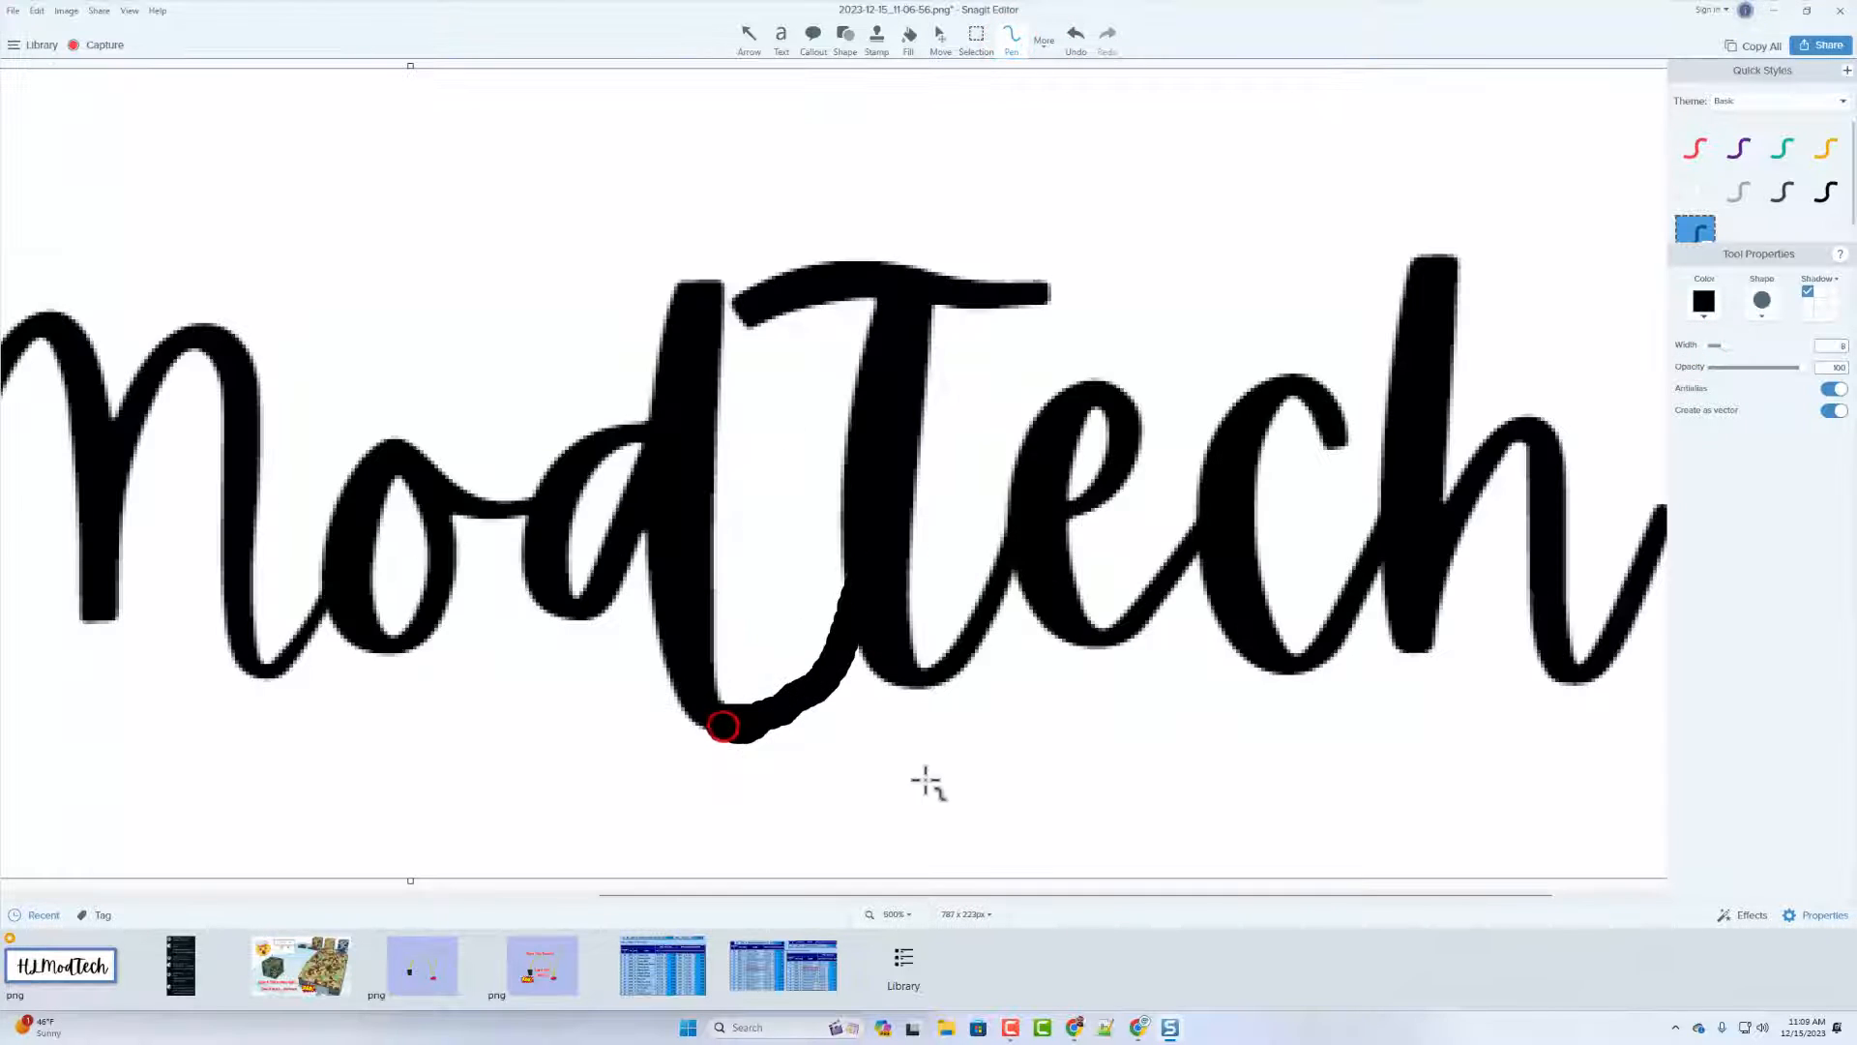
pyautogui.hotkey('ctrl', 'z')
pyautogui.hotkey('ctrl', 'z')
# - Redraw the curved black connection between the d and the T with pen width 4
pyautogui.moveTo(723, 725)
pyautogui.mouseDown()
pyautogui.moveTo(850, 642)
pyautogui.moveTo(854, 619)
pyautogui.mouseUp()
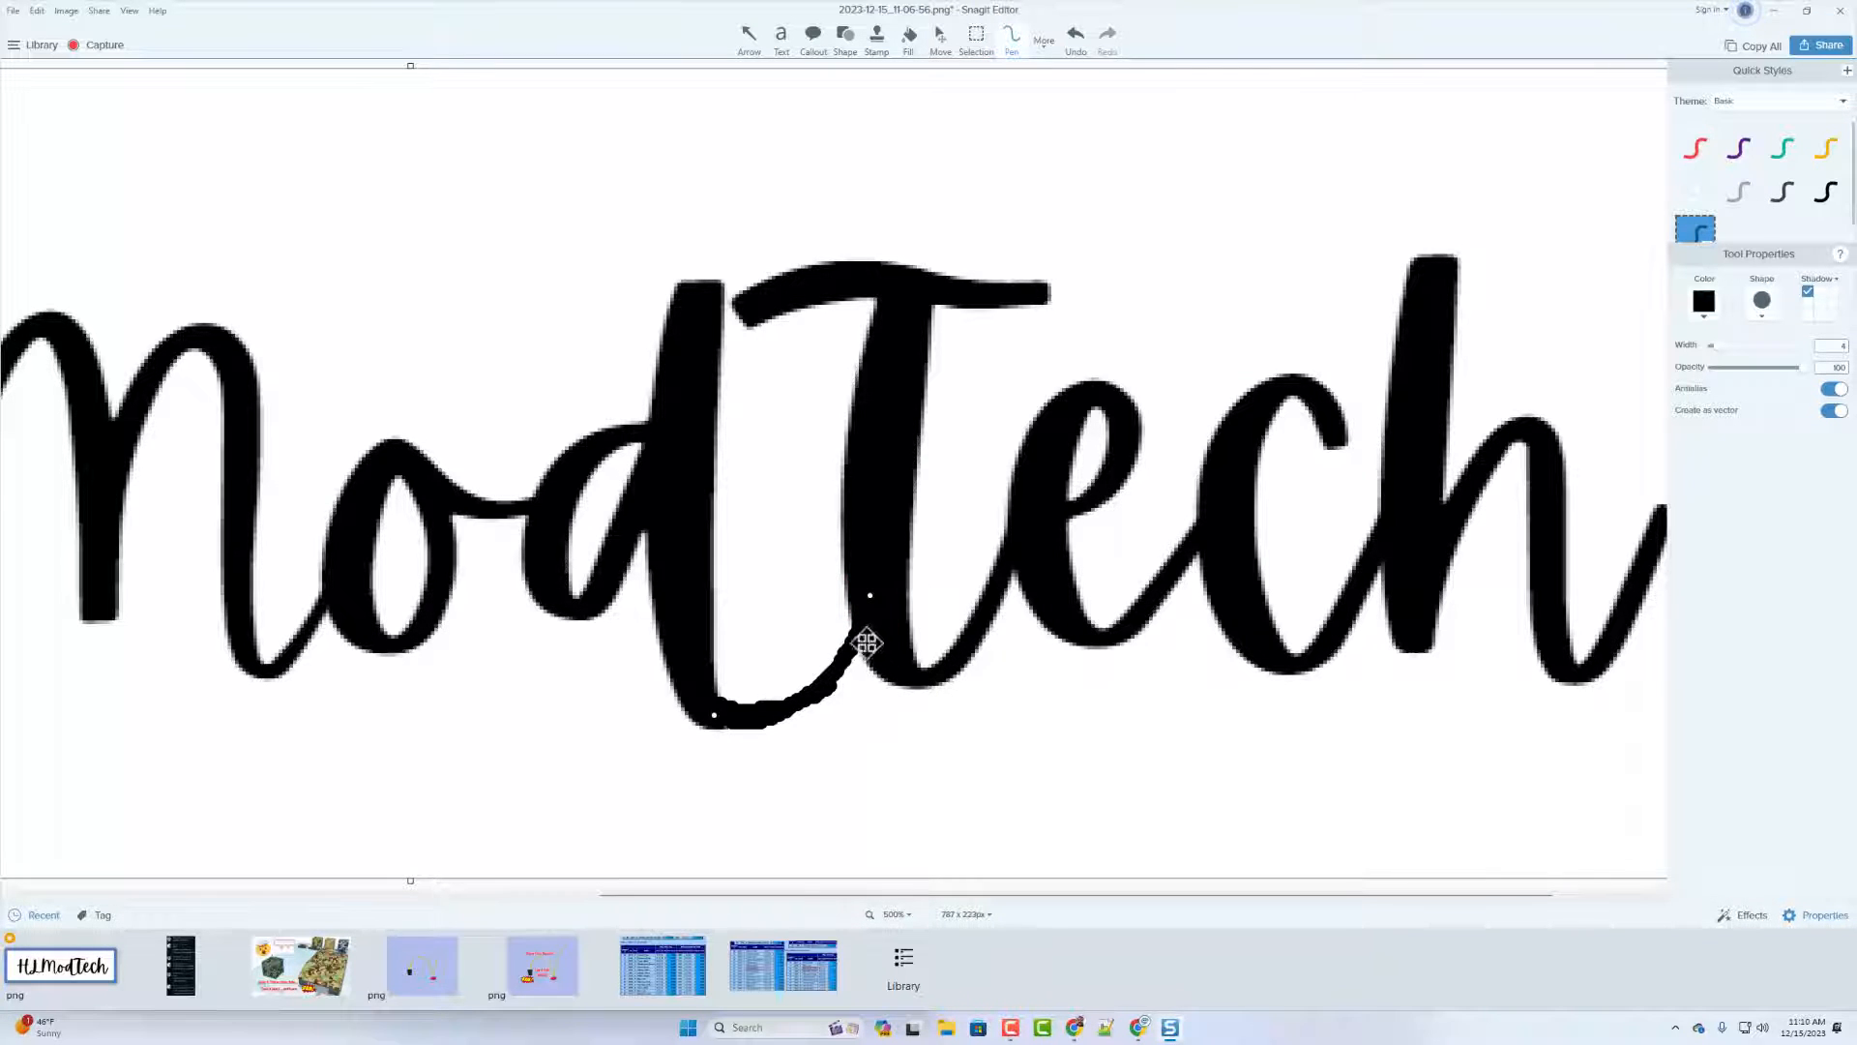
pyautogui.keyDown('ctrl'); pyautogui.scroll(-4, 953, 529); pyautogui.keyUp('ctrl')
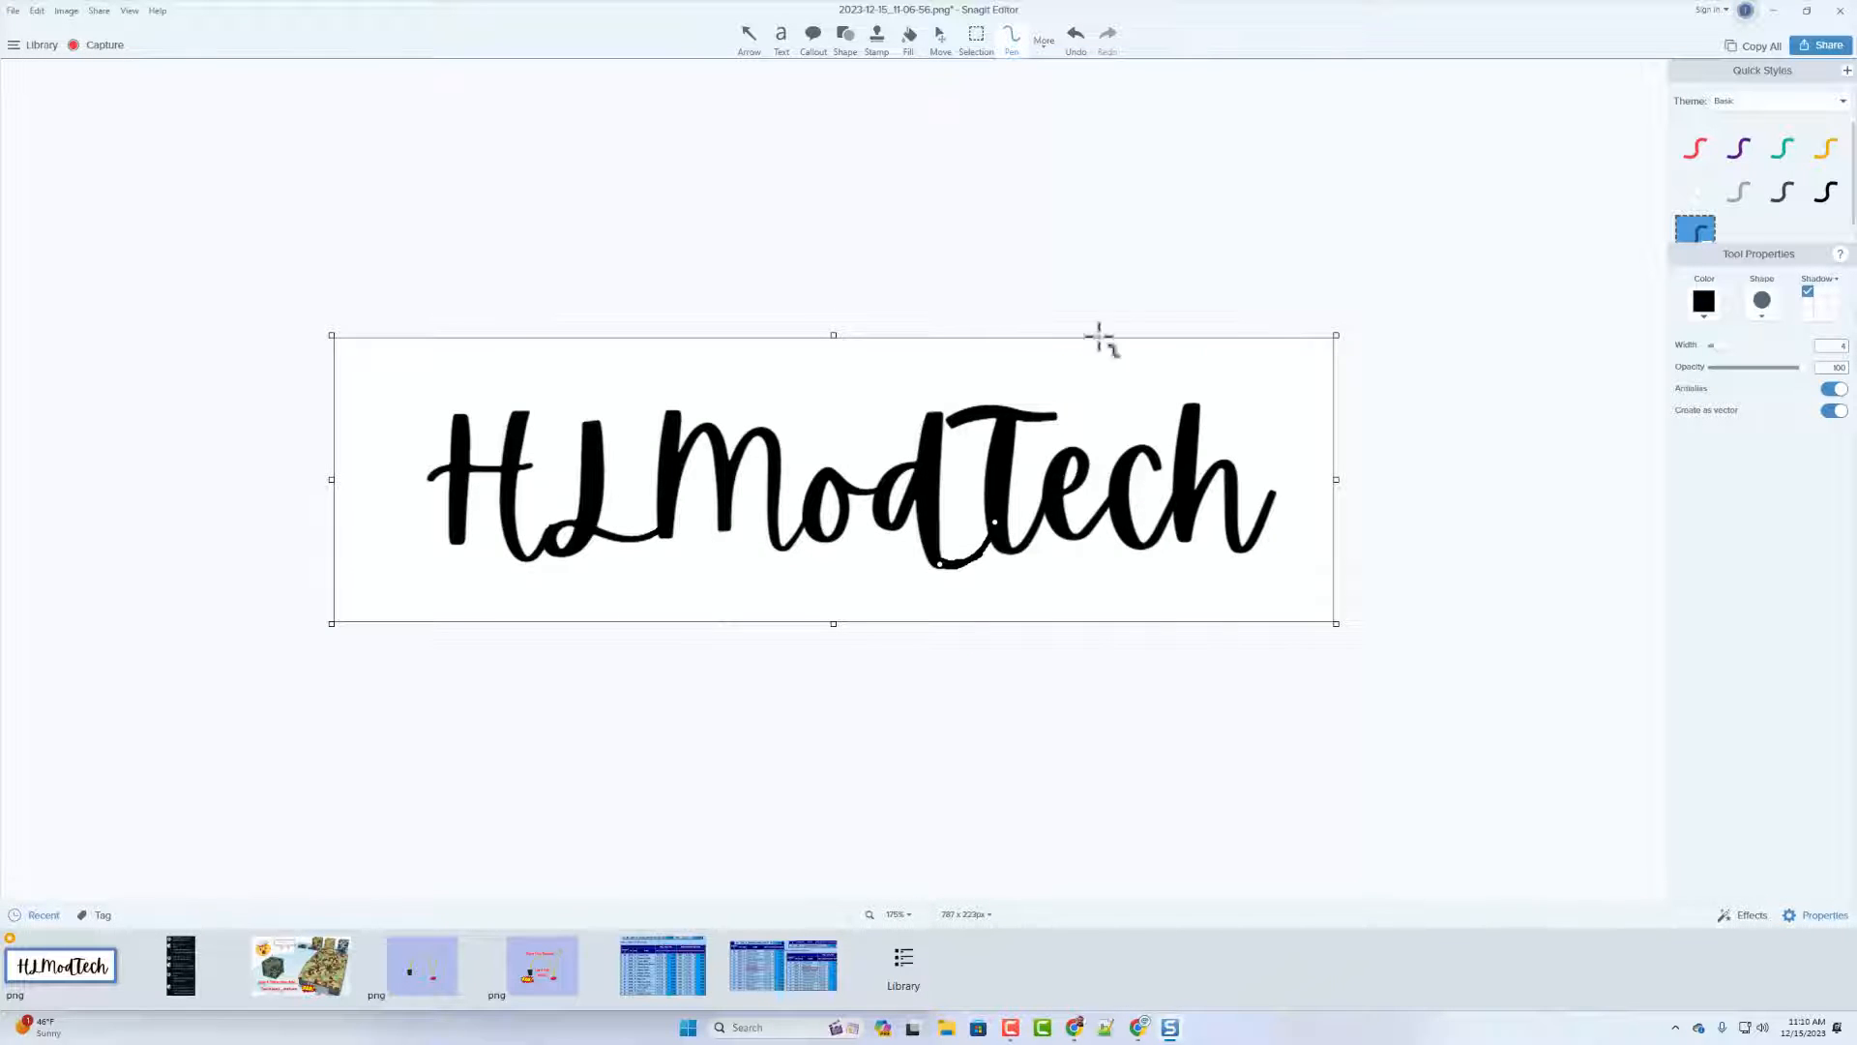
# - Save the edited lettering as a new PNG named v22023-12-15_11-06-56 in the Downloads folder
pyautogui.click(13, 11)
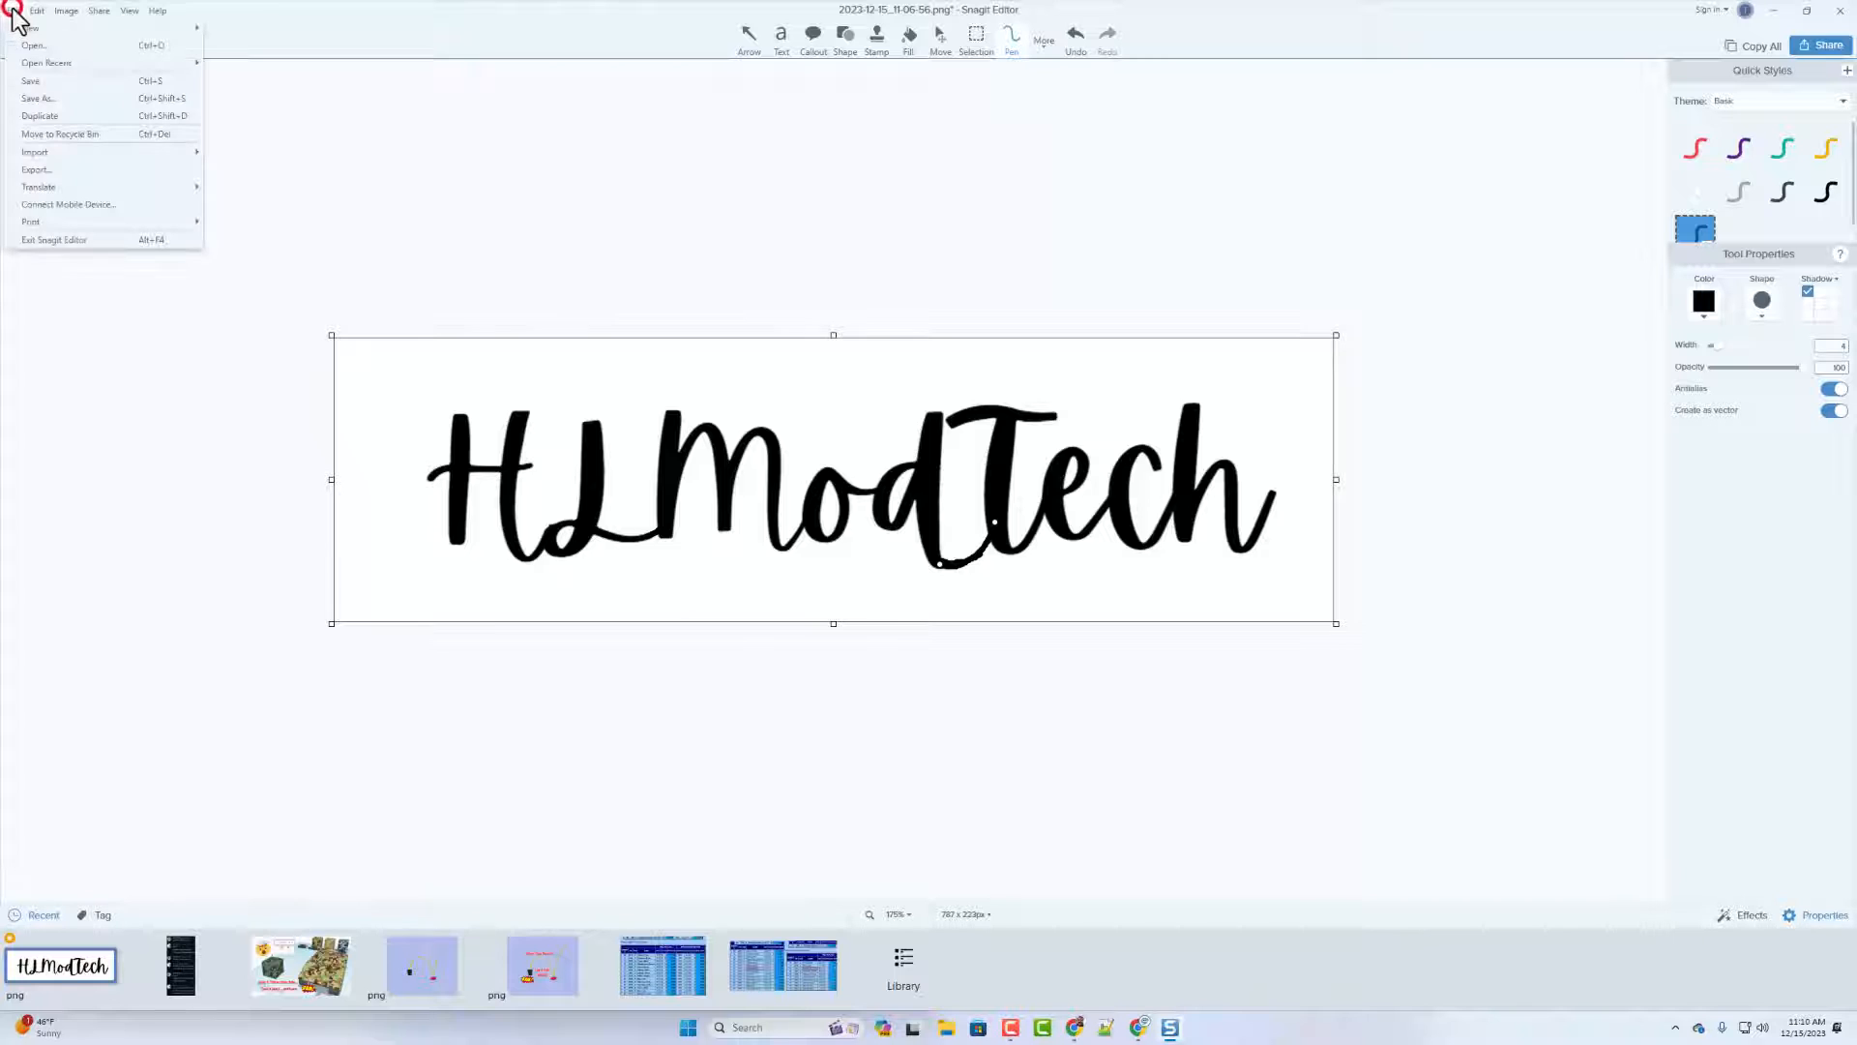
pyautogui.click(37, 99)
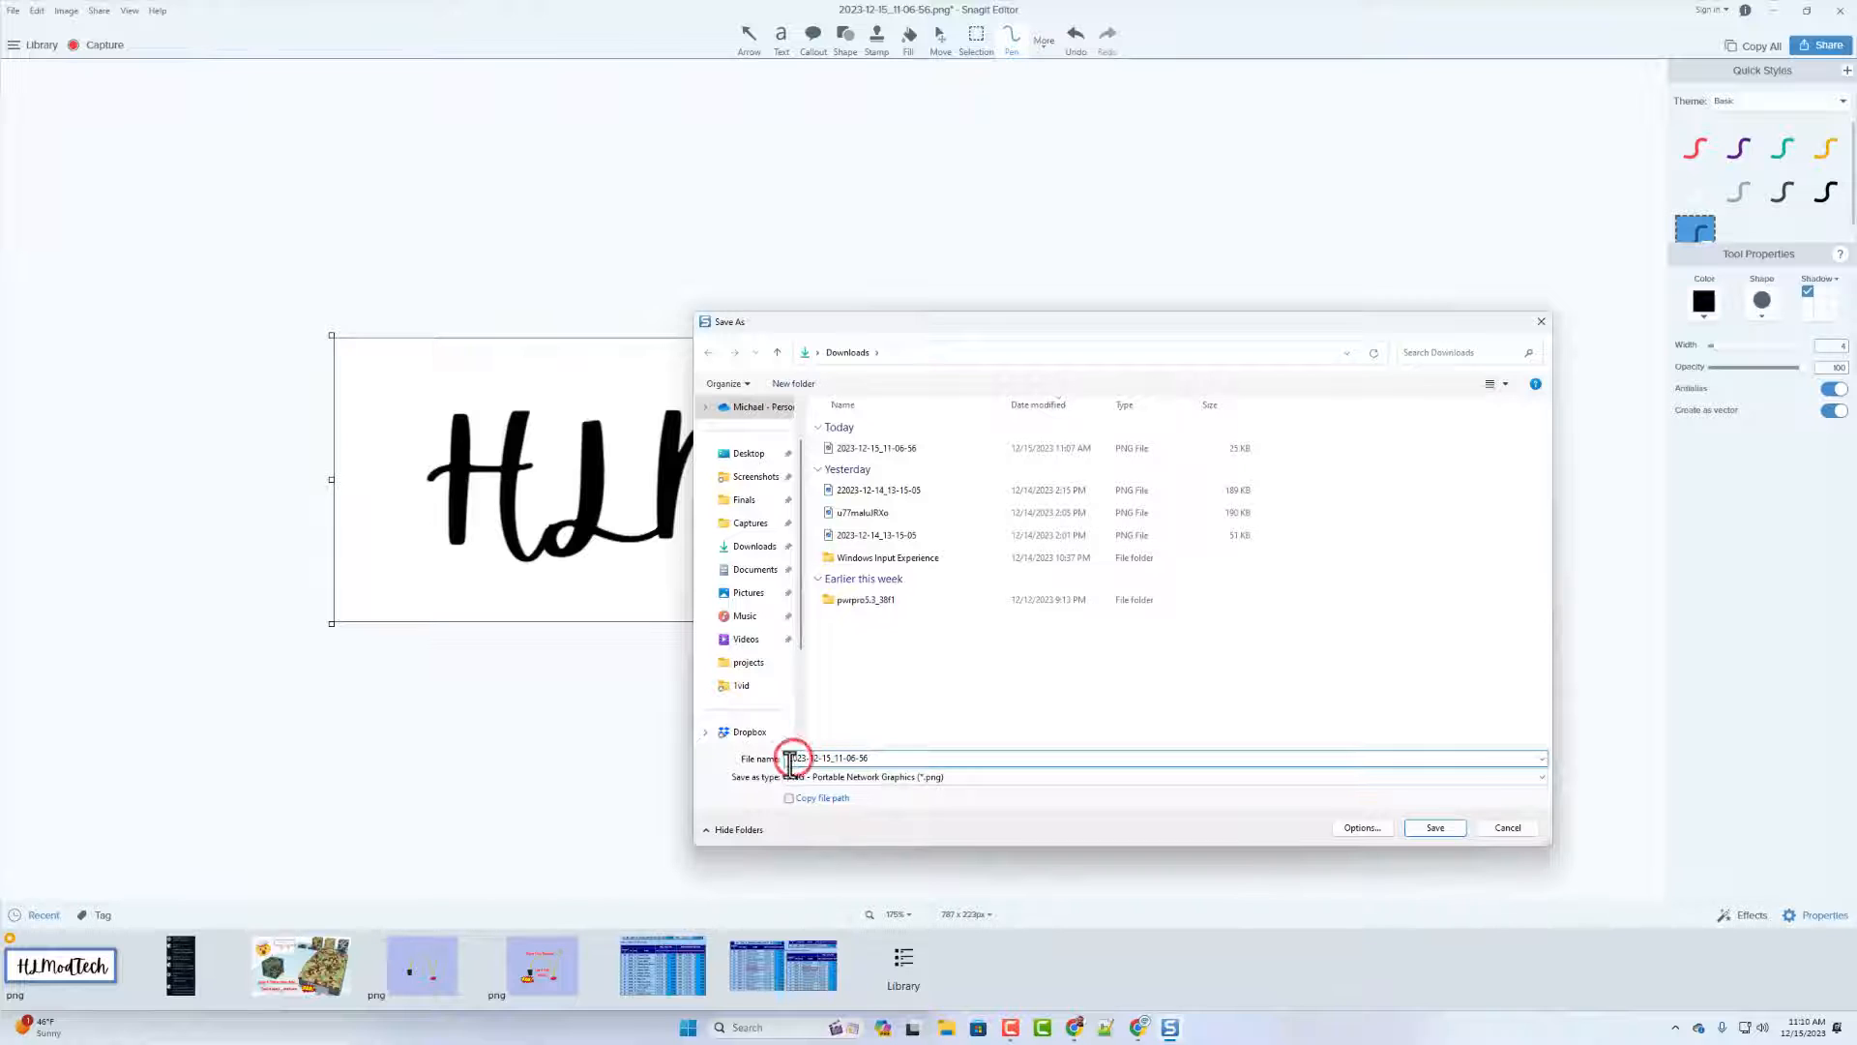
pyautogui.click(790, 762)
pyautogui.write('2')
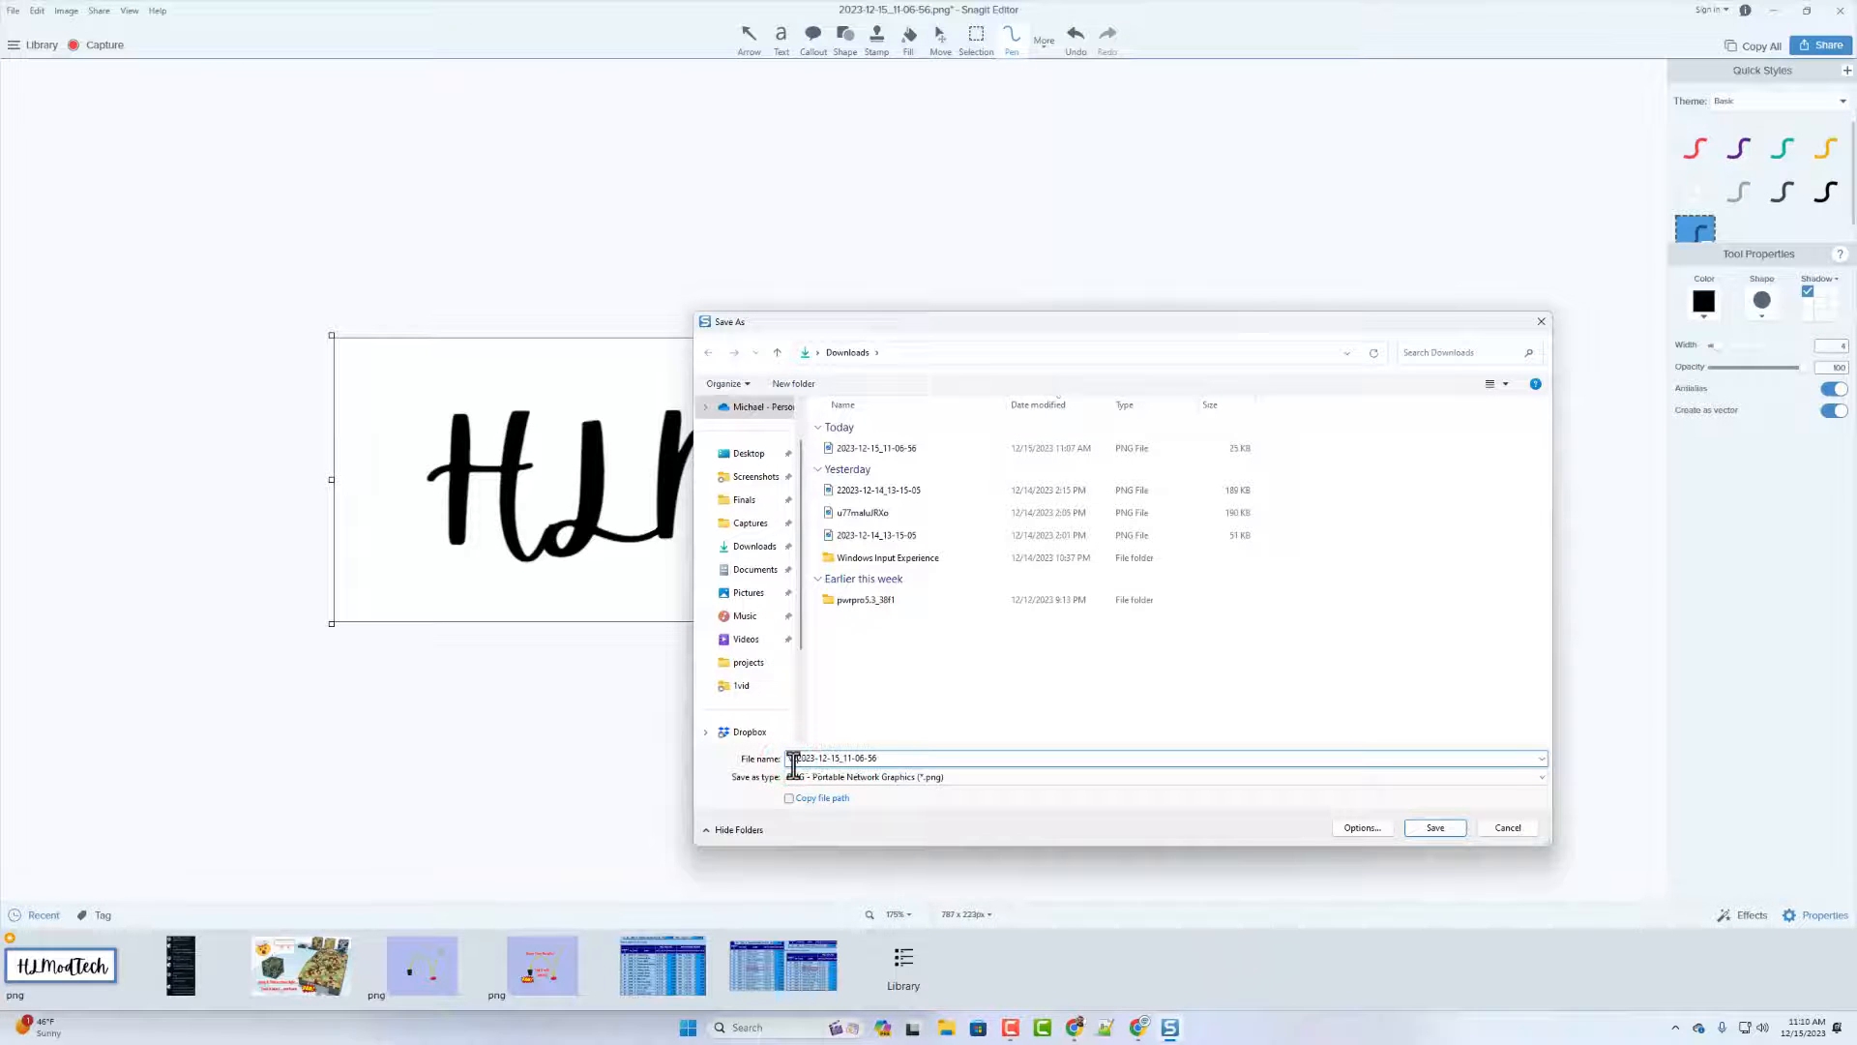
pyautogui.press('Return')
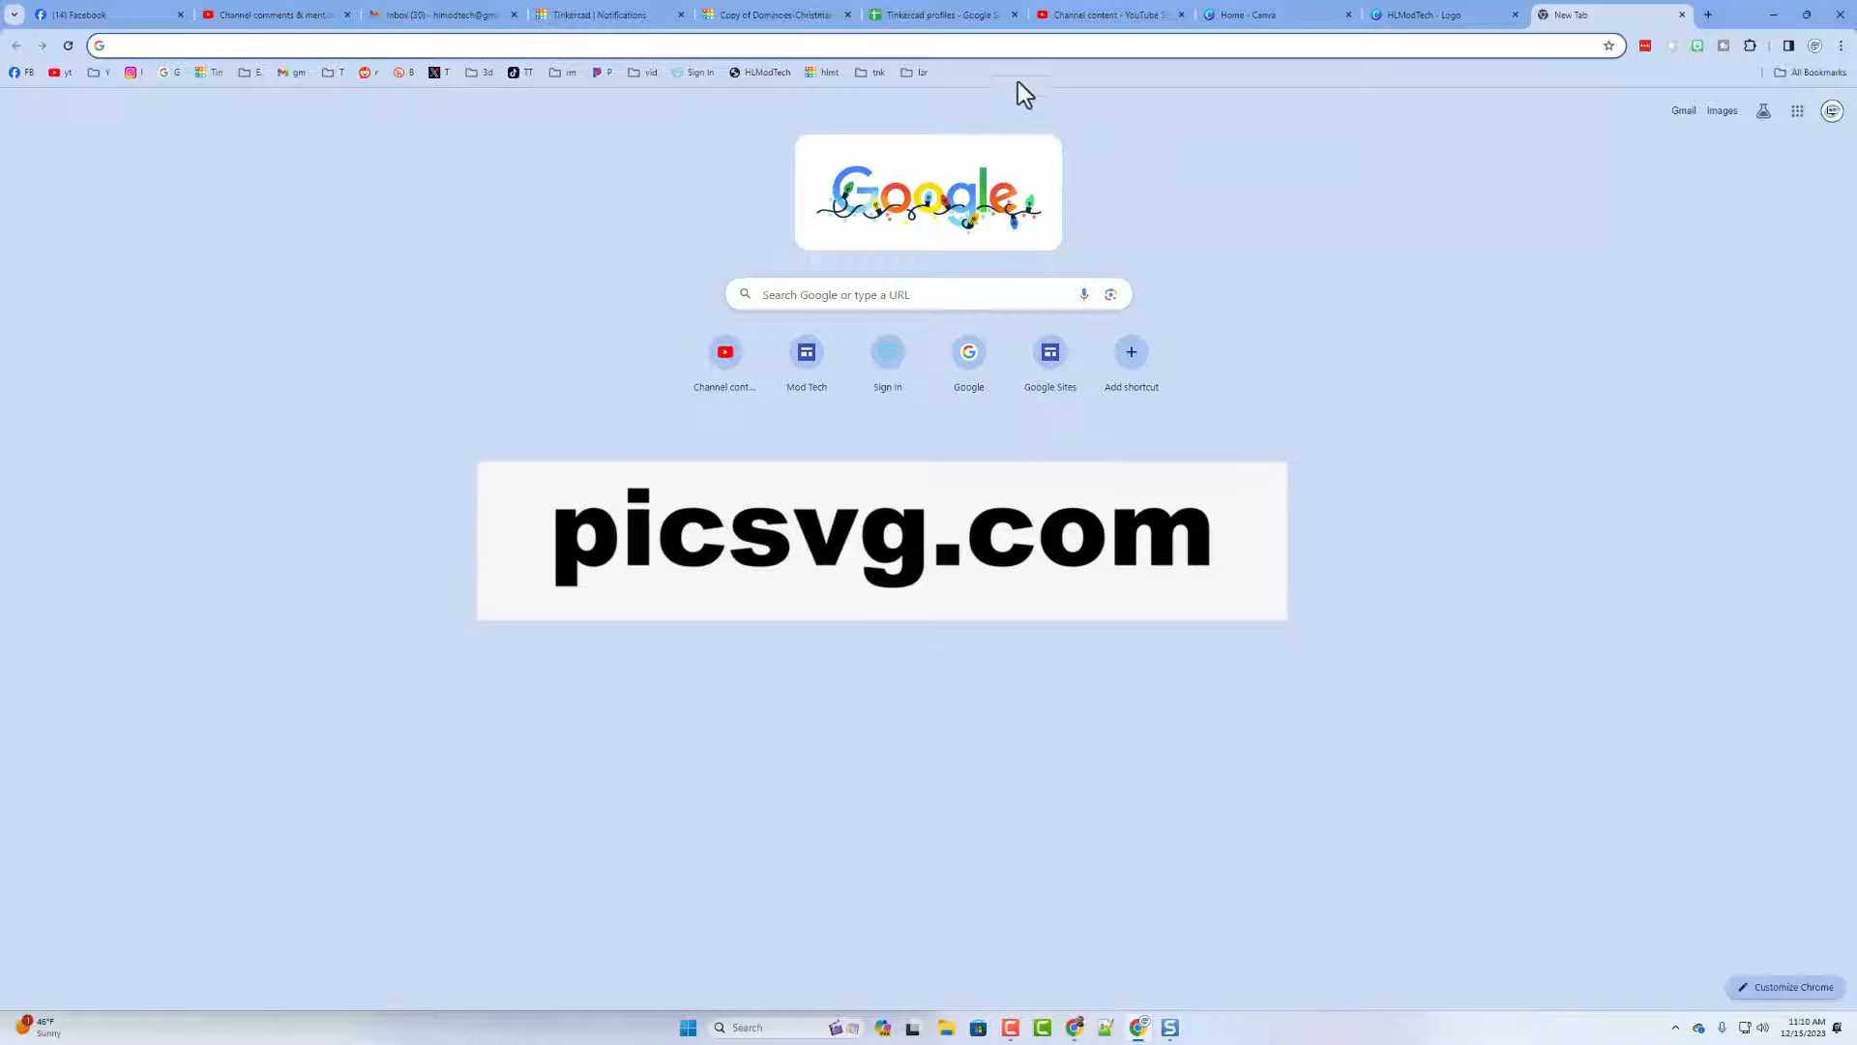
# - Open picsvg.com in the browser and upload the v22023-12-15_11-06-56 PNG from Downloads
pyautogui.click(1015, 45)
pyautogui.write('pi')
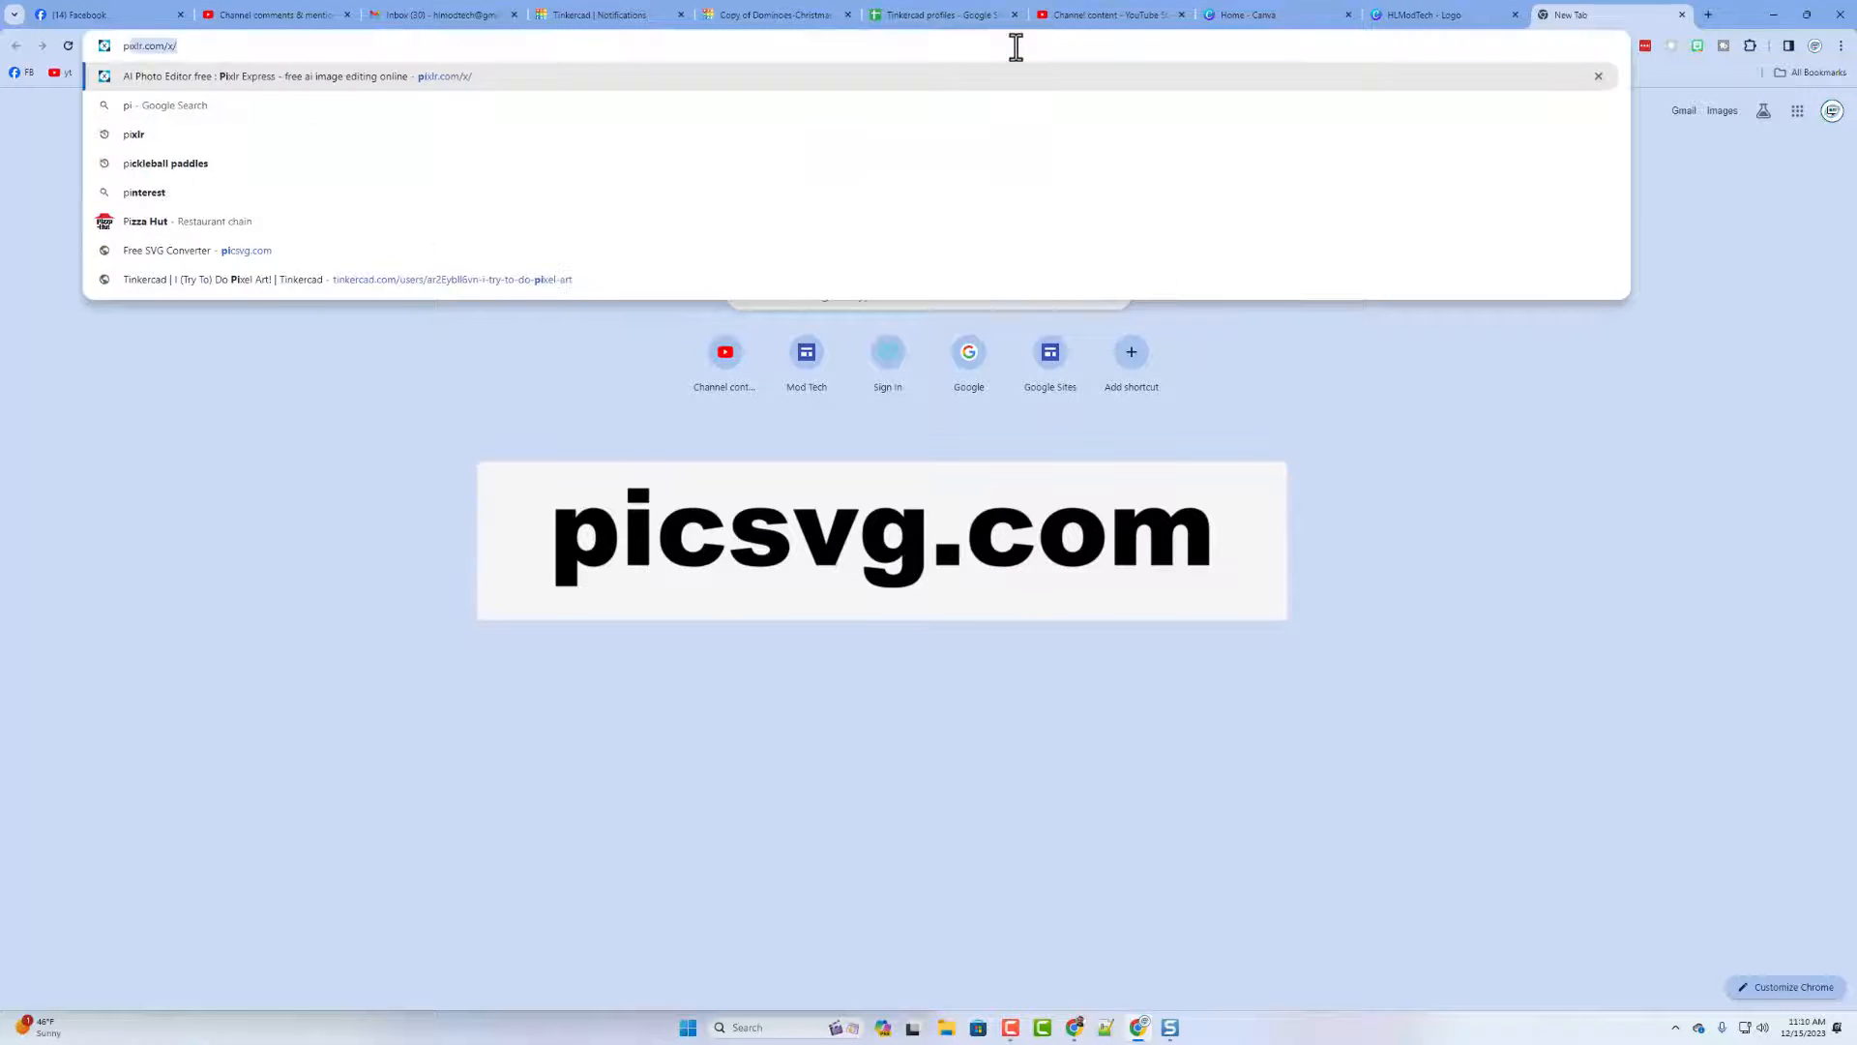
pyautogui.write('csvg')
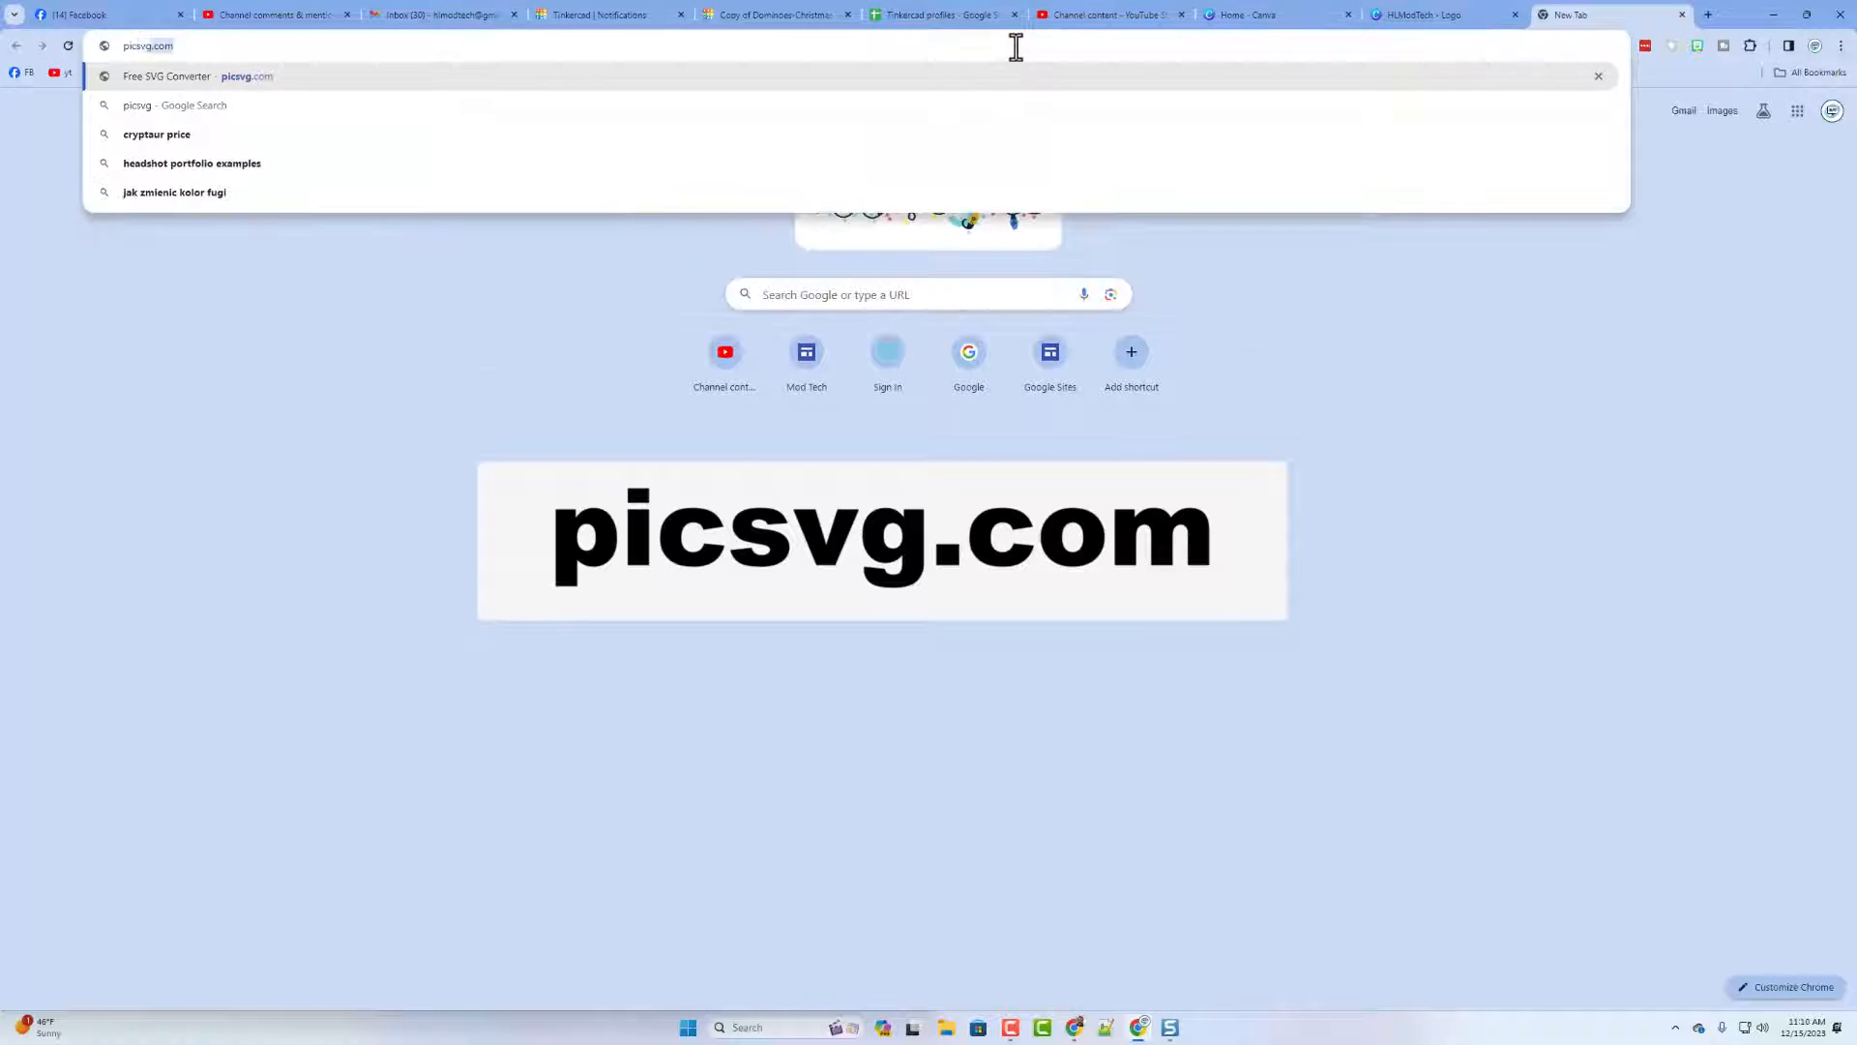
pyautogui.press('Return')
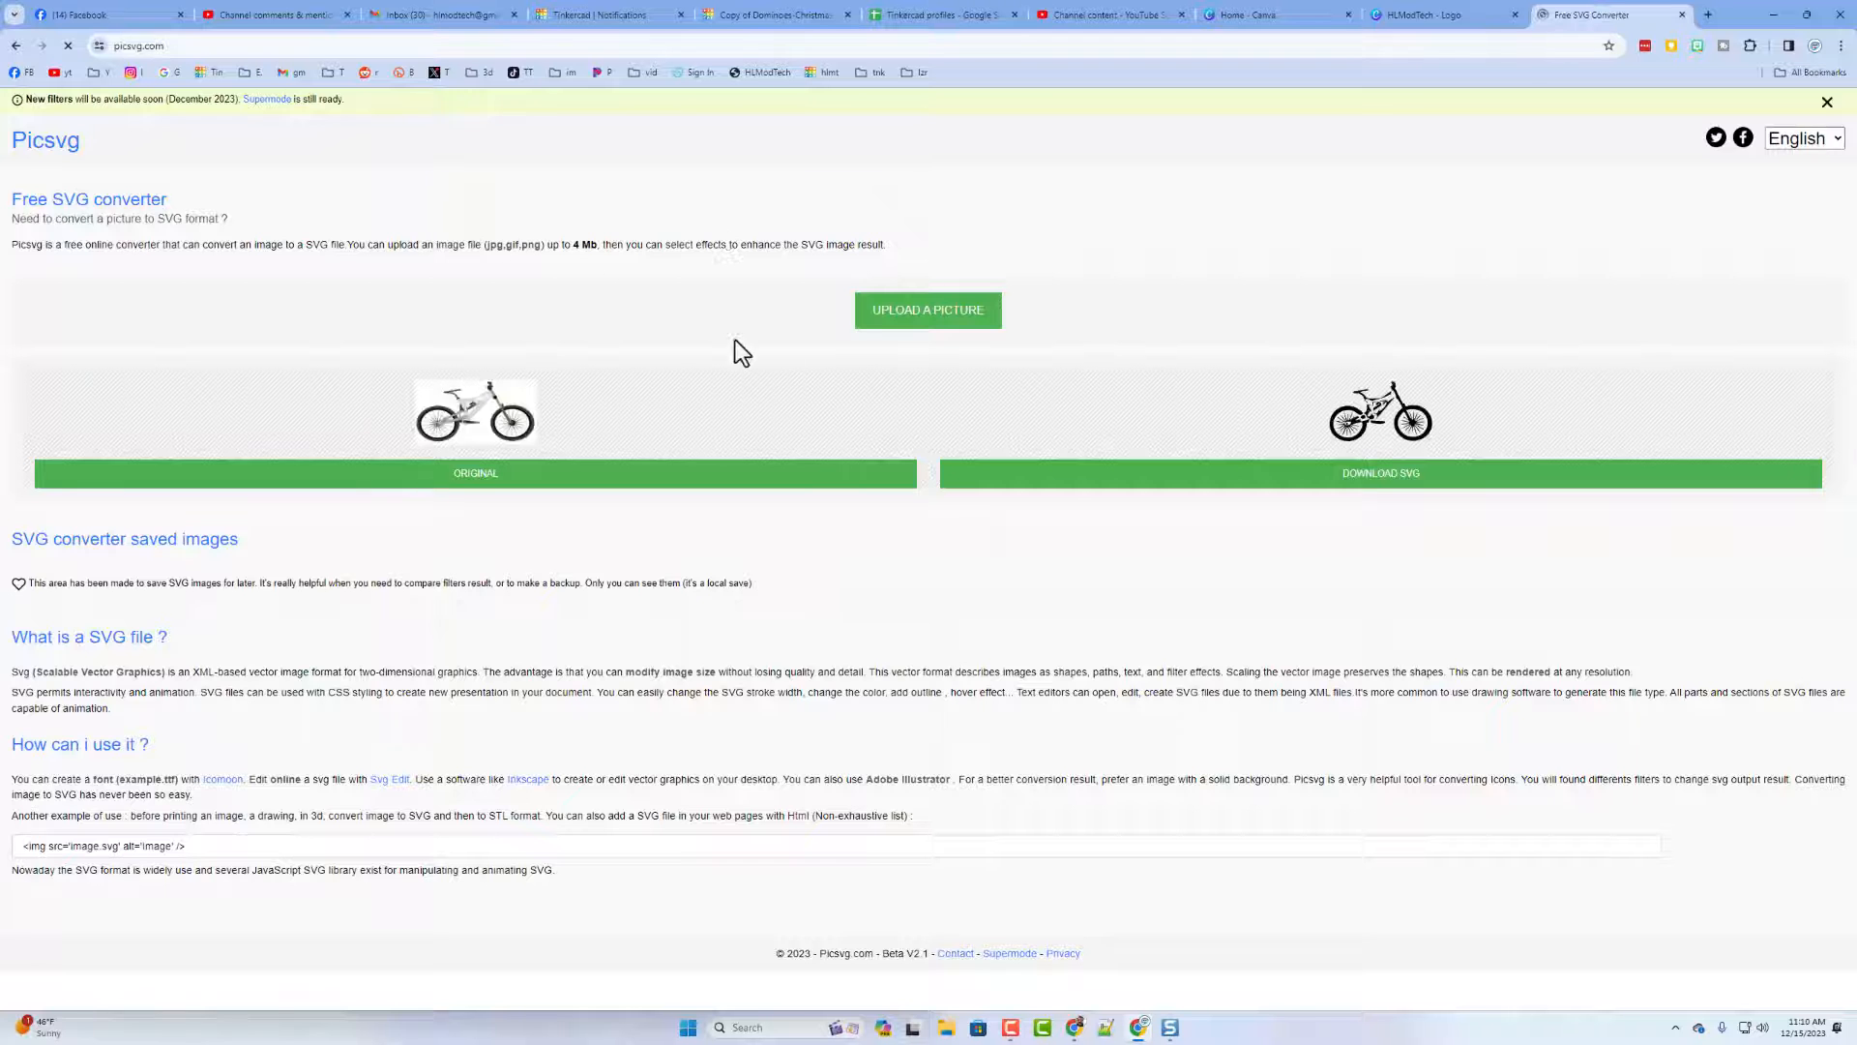
pyautogui.click(878, 322)
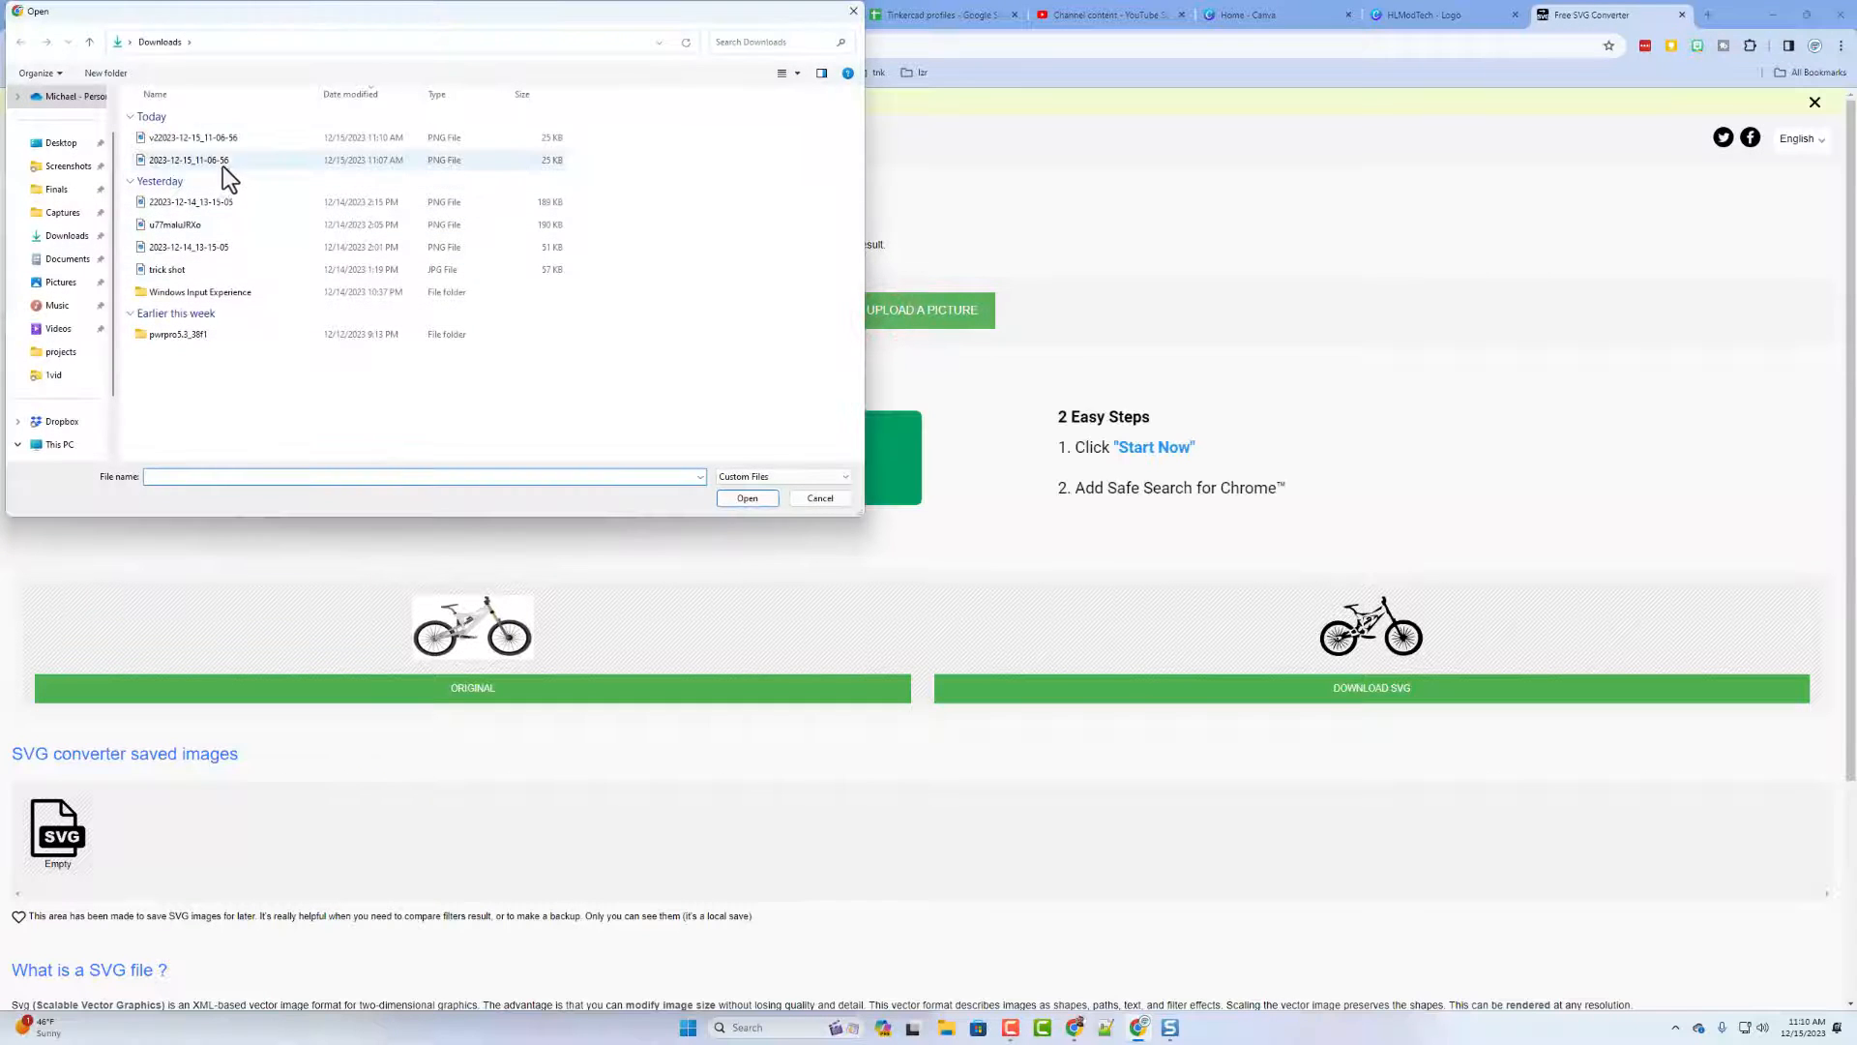
pyautogui.doubleClick(224, 142)
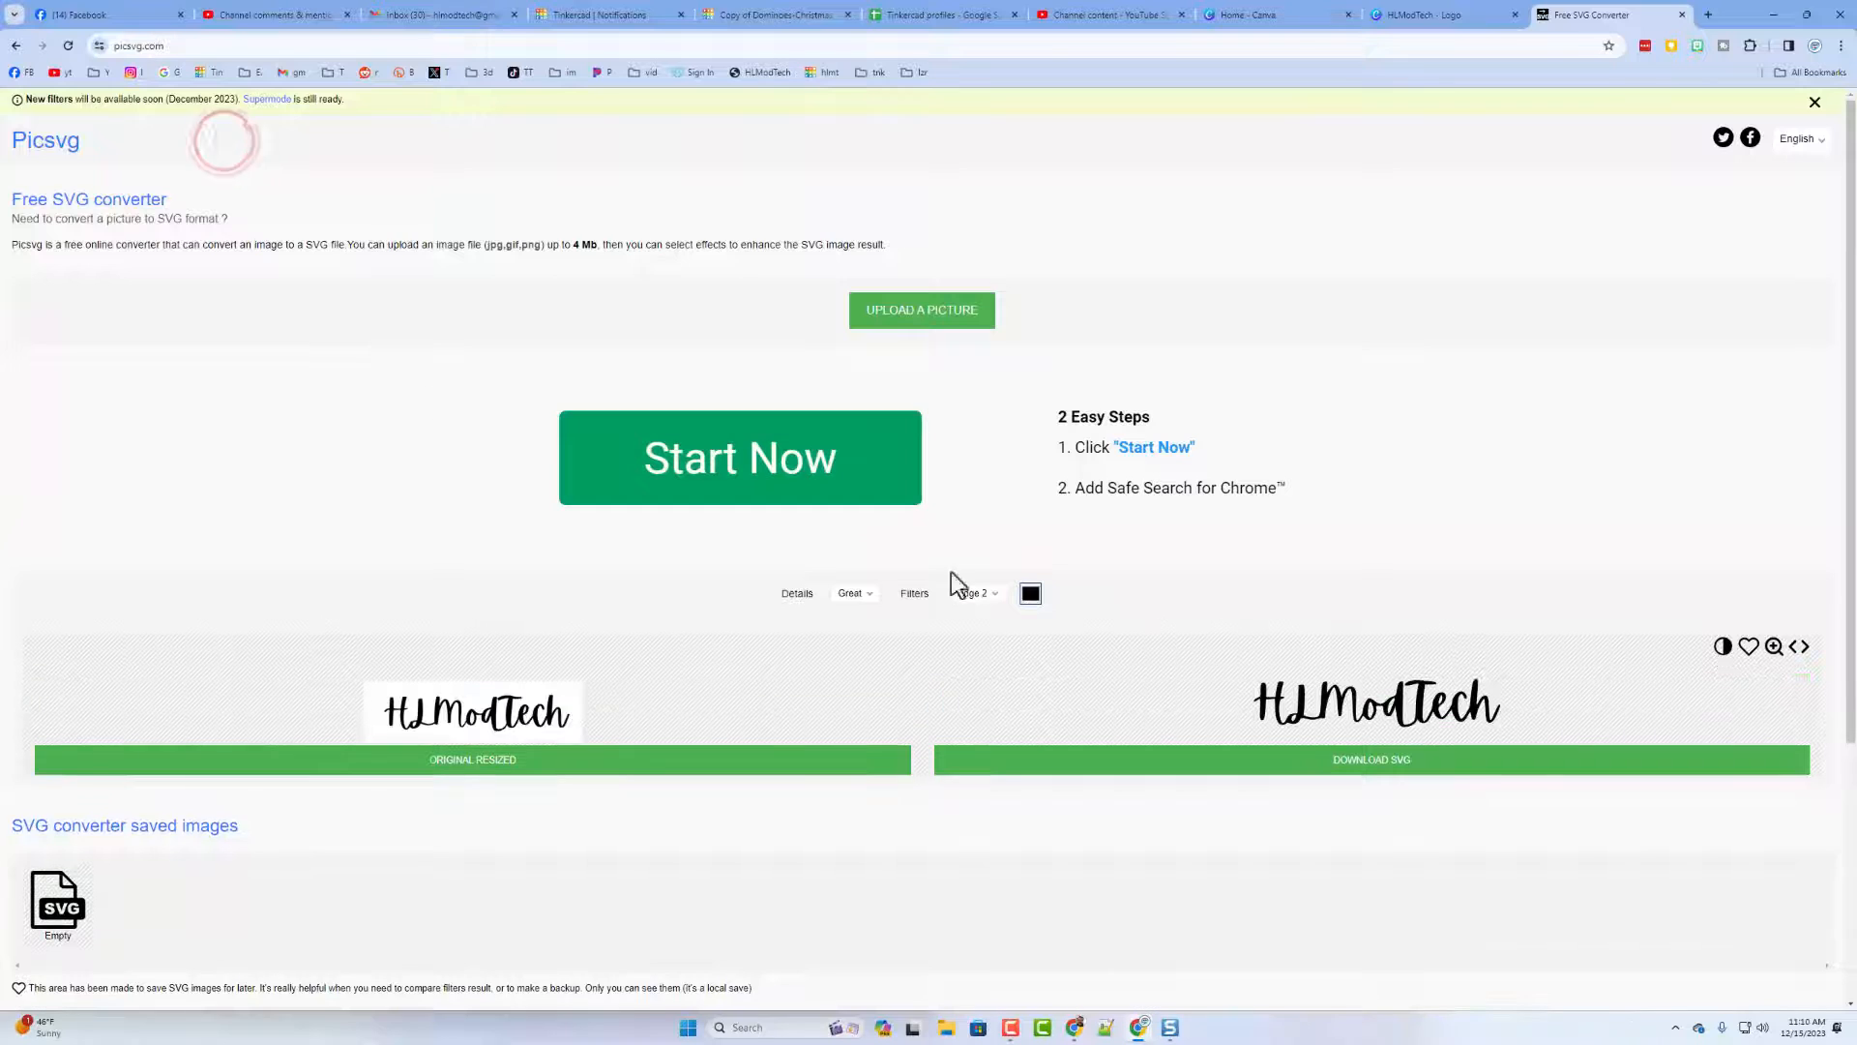
# - Apply the Internal 1 filter to the converted lettering and save the SVG to the Downloads folder
pyautogui.scroll(-1, 1248, 584)
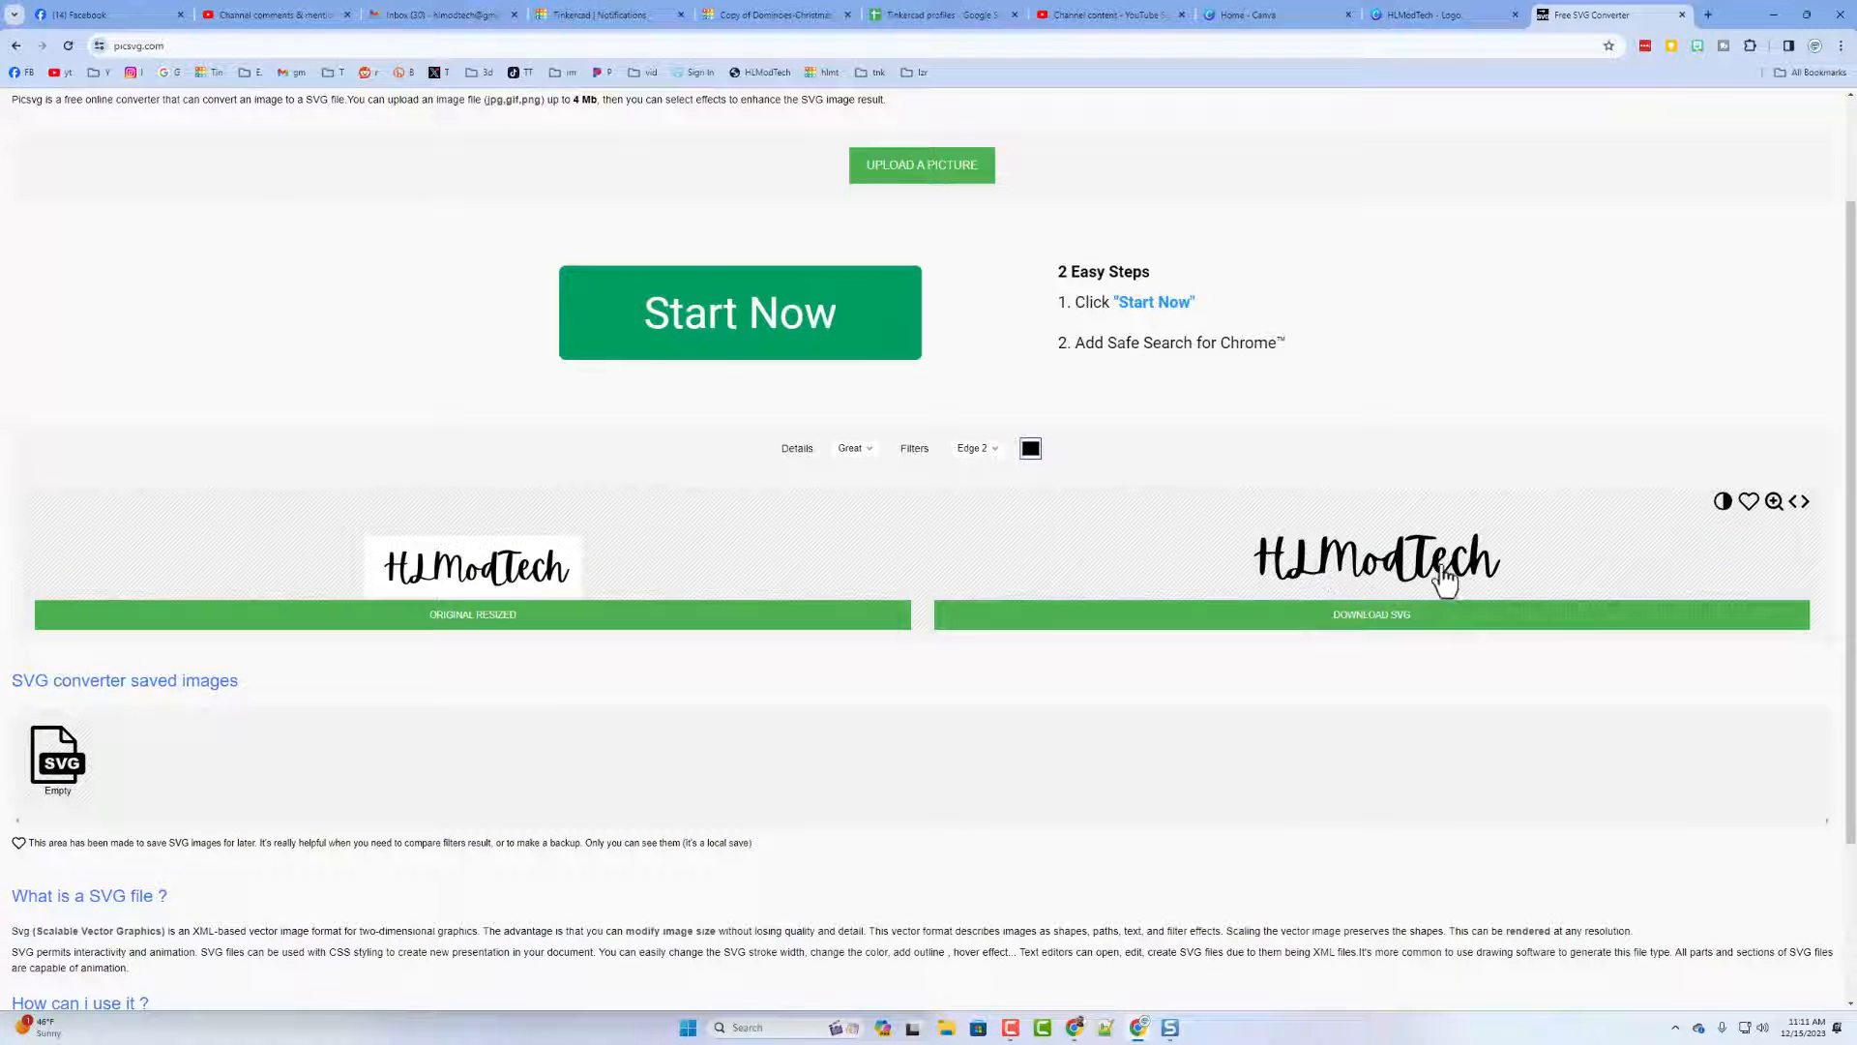
pyautogui.click(979, 447)
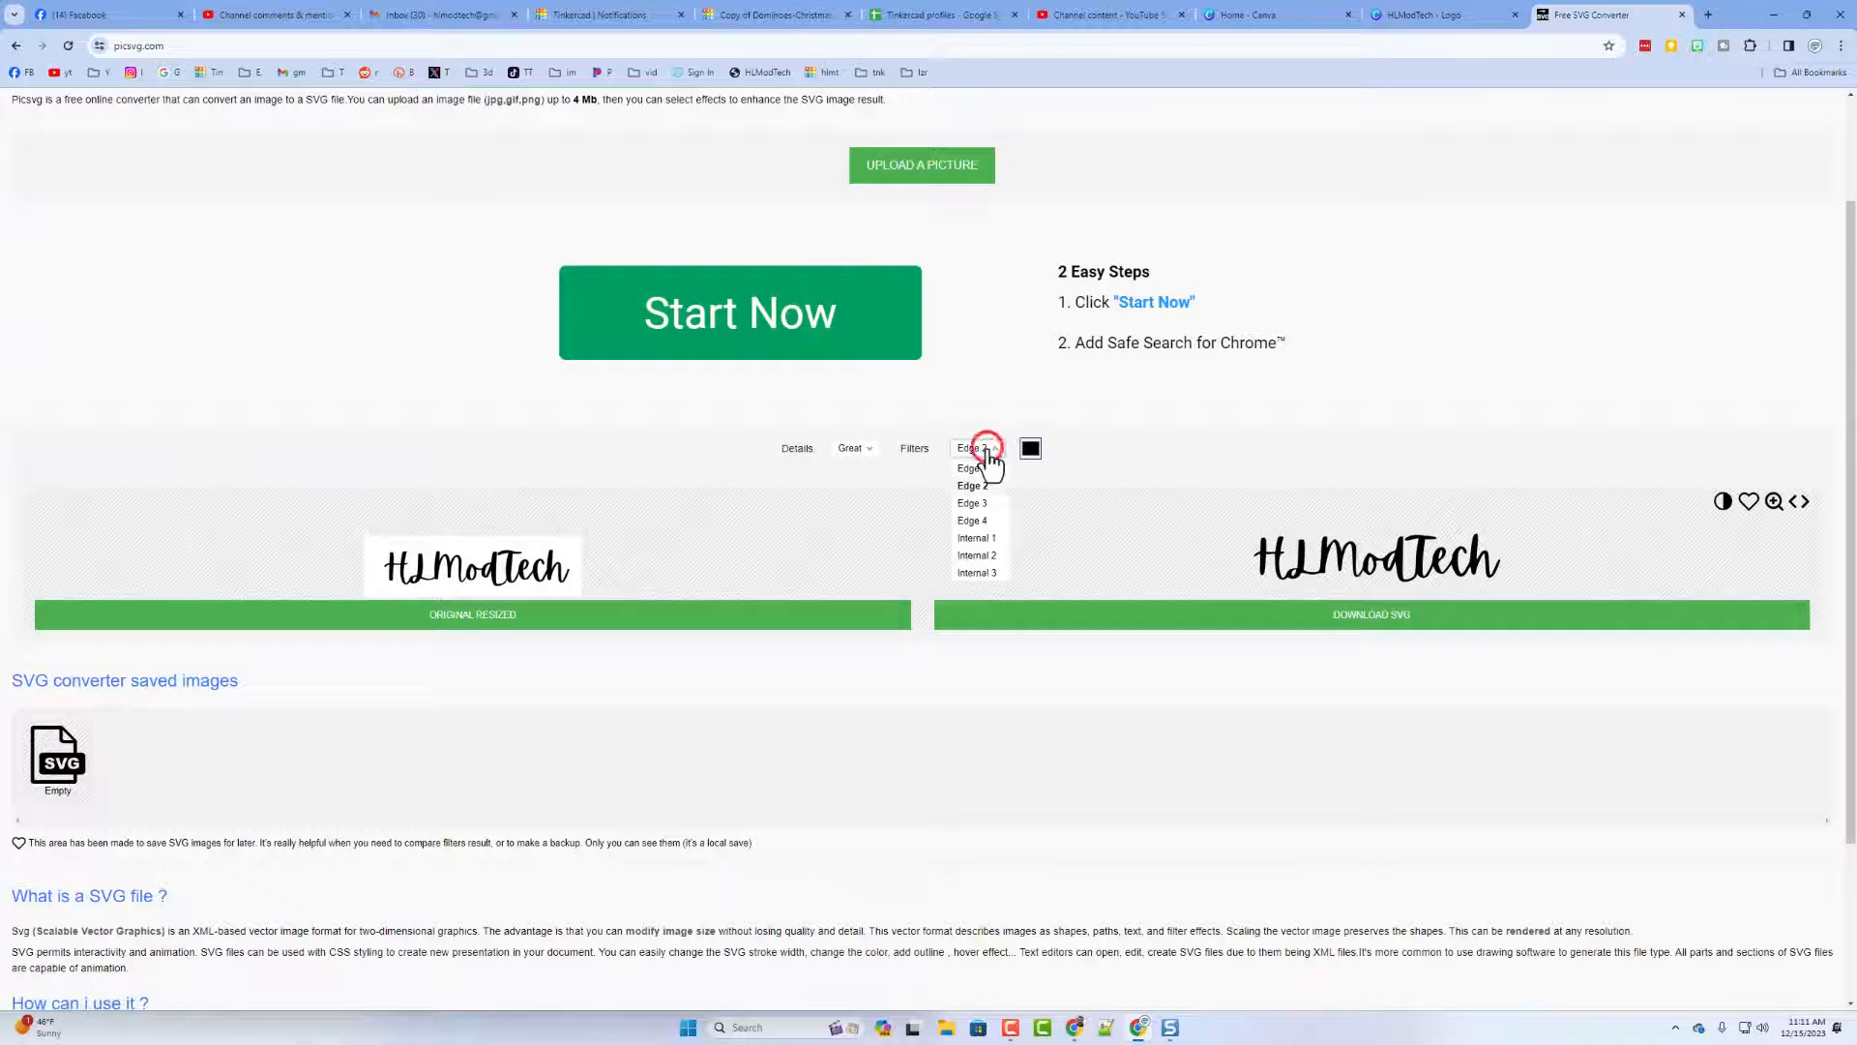
pyautogui.click(972, 540)
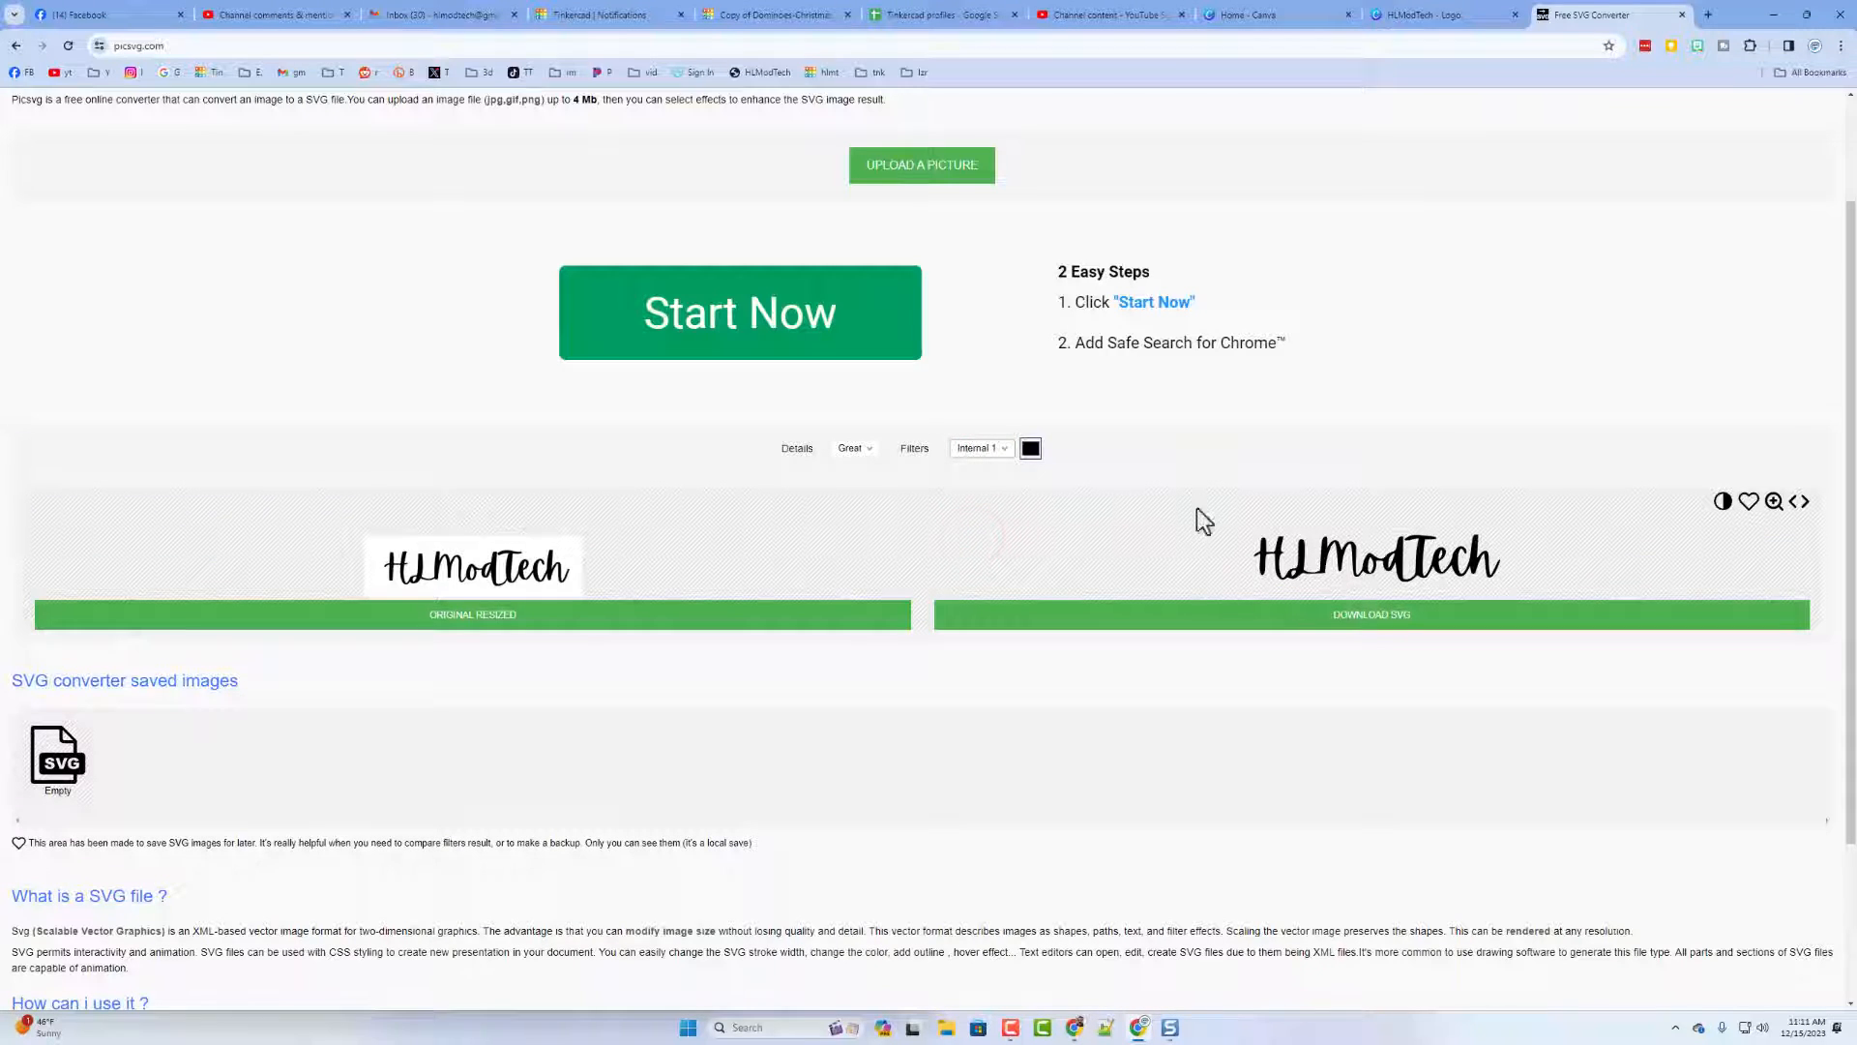
pyautogui.click(1365, 616)
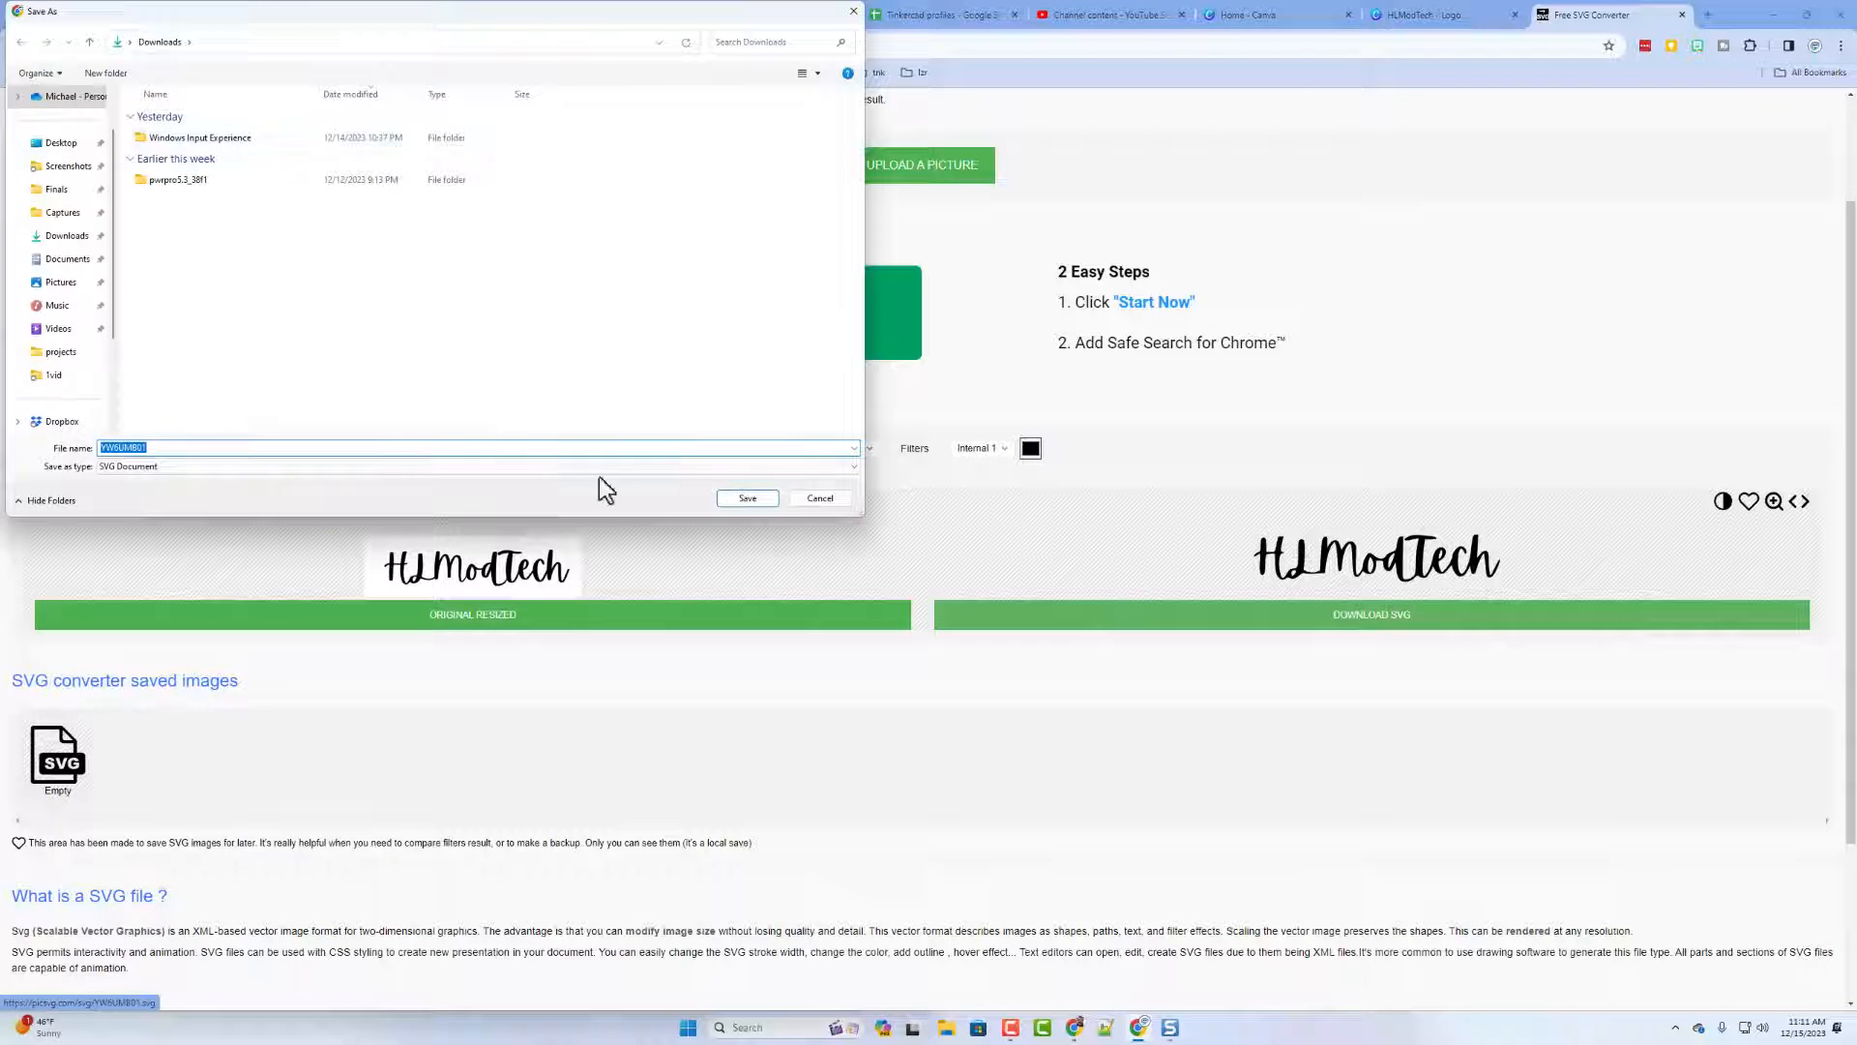
pyautogui.click(747, 498)
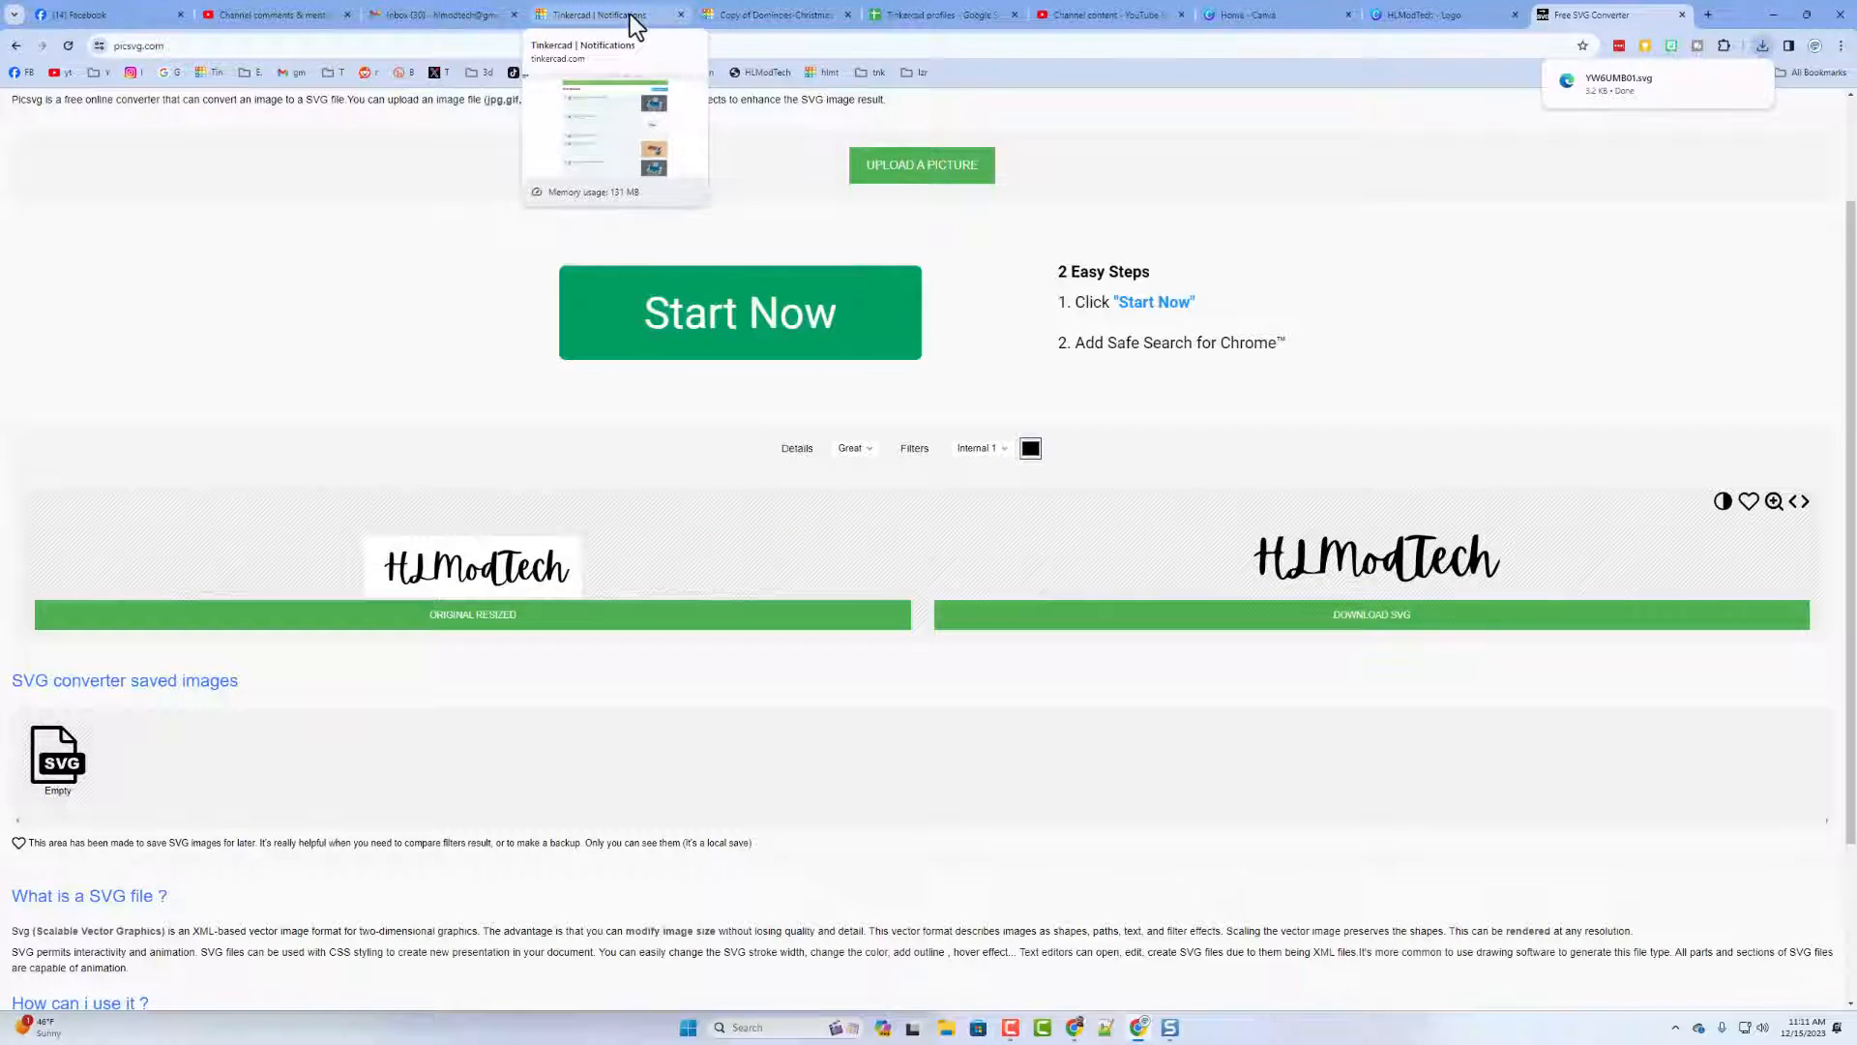
# - Switch to Tinkercad, create a new 3D design and name it LED Sign
pyautogui.click(595, 15)
pyautogui.click(292, 243)
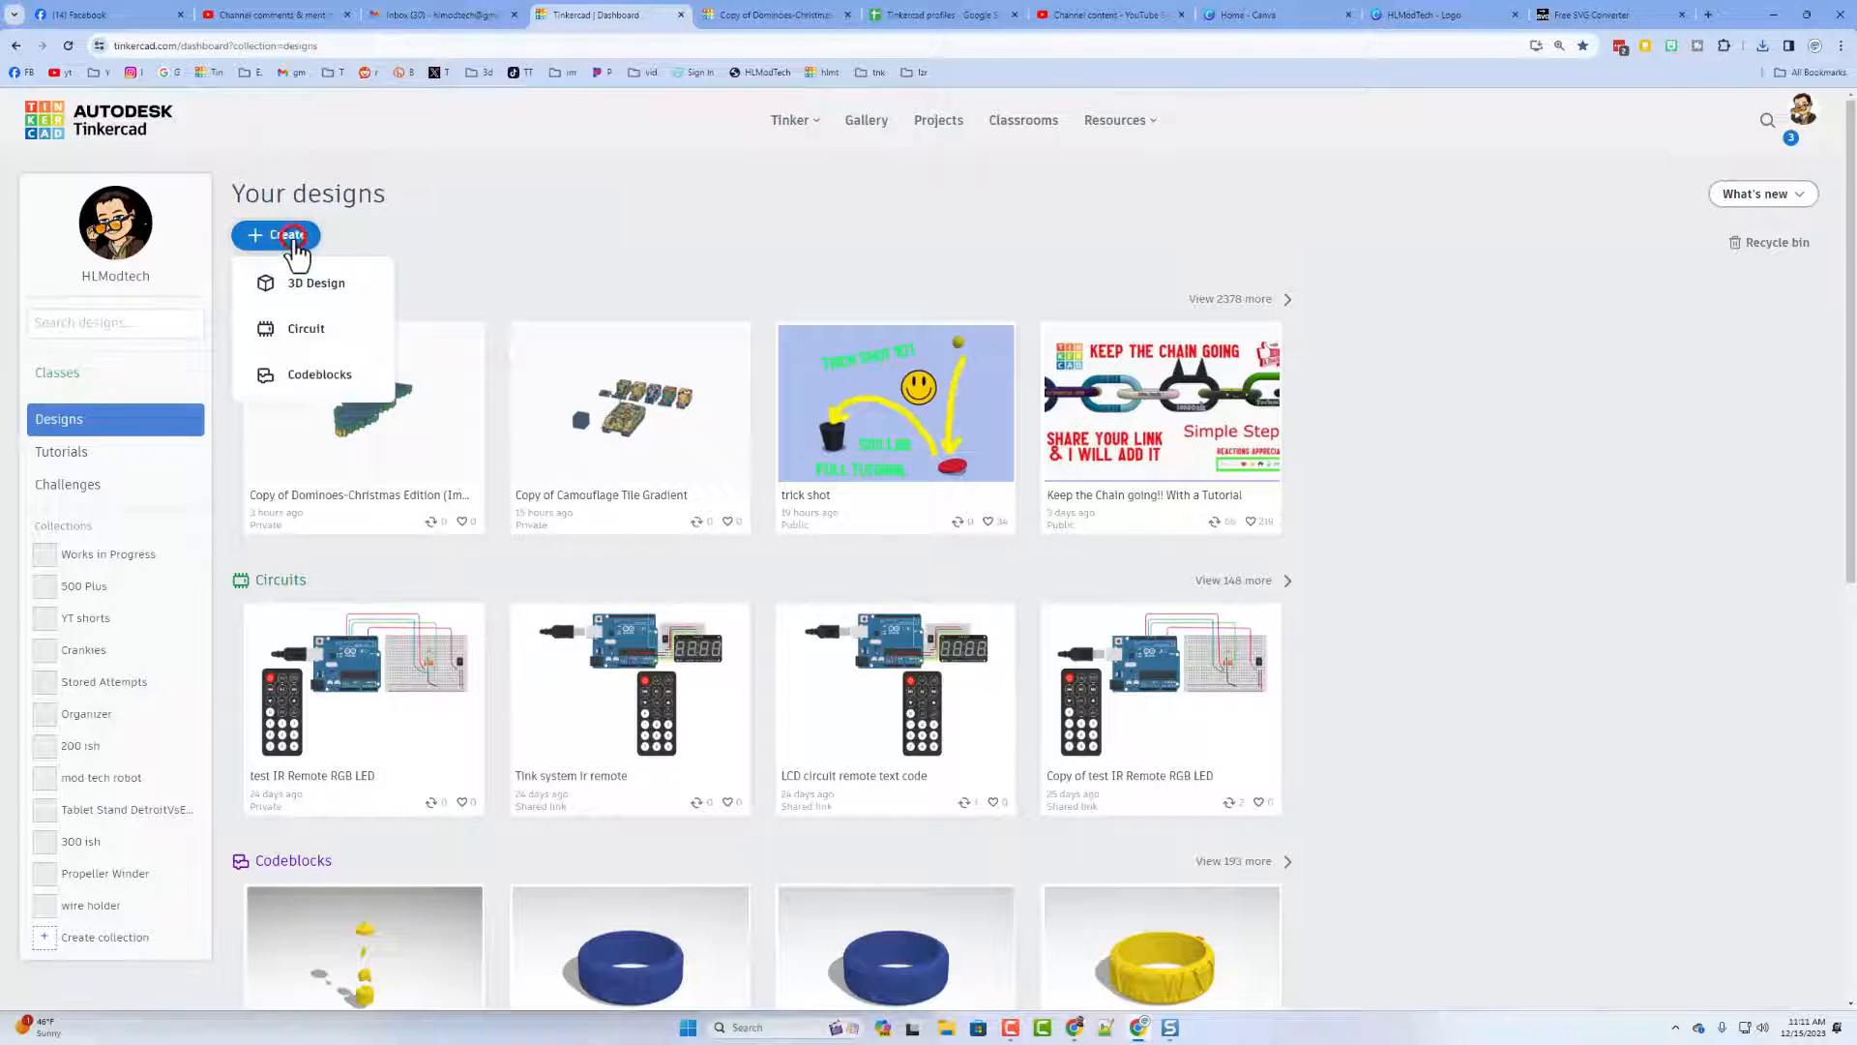
pyautogui.click(327, 288)
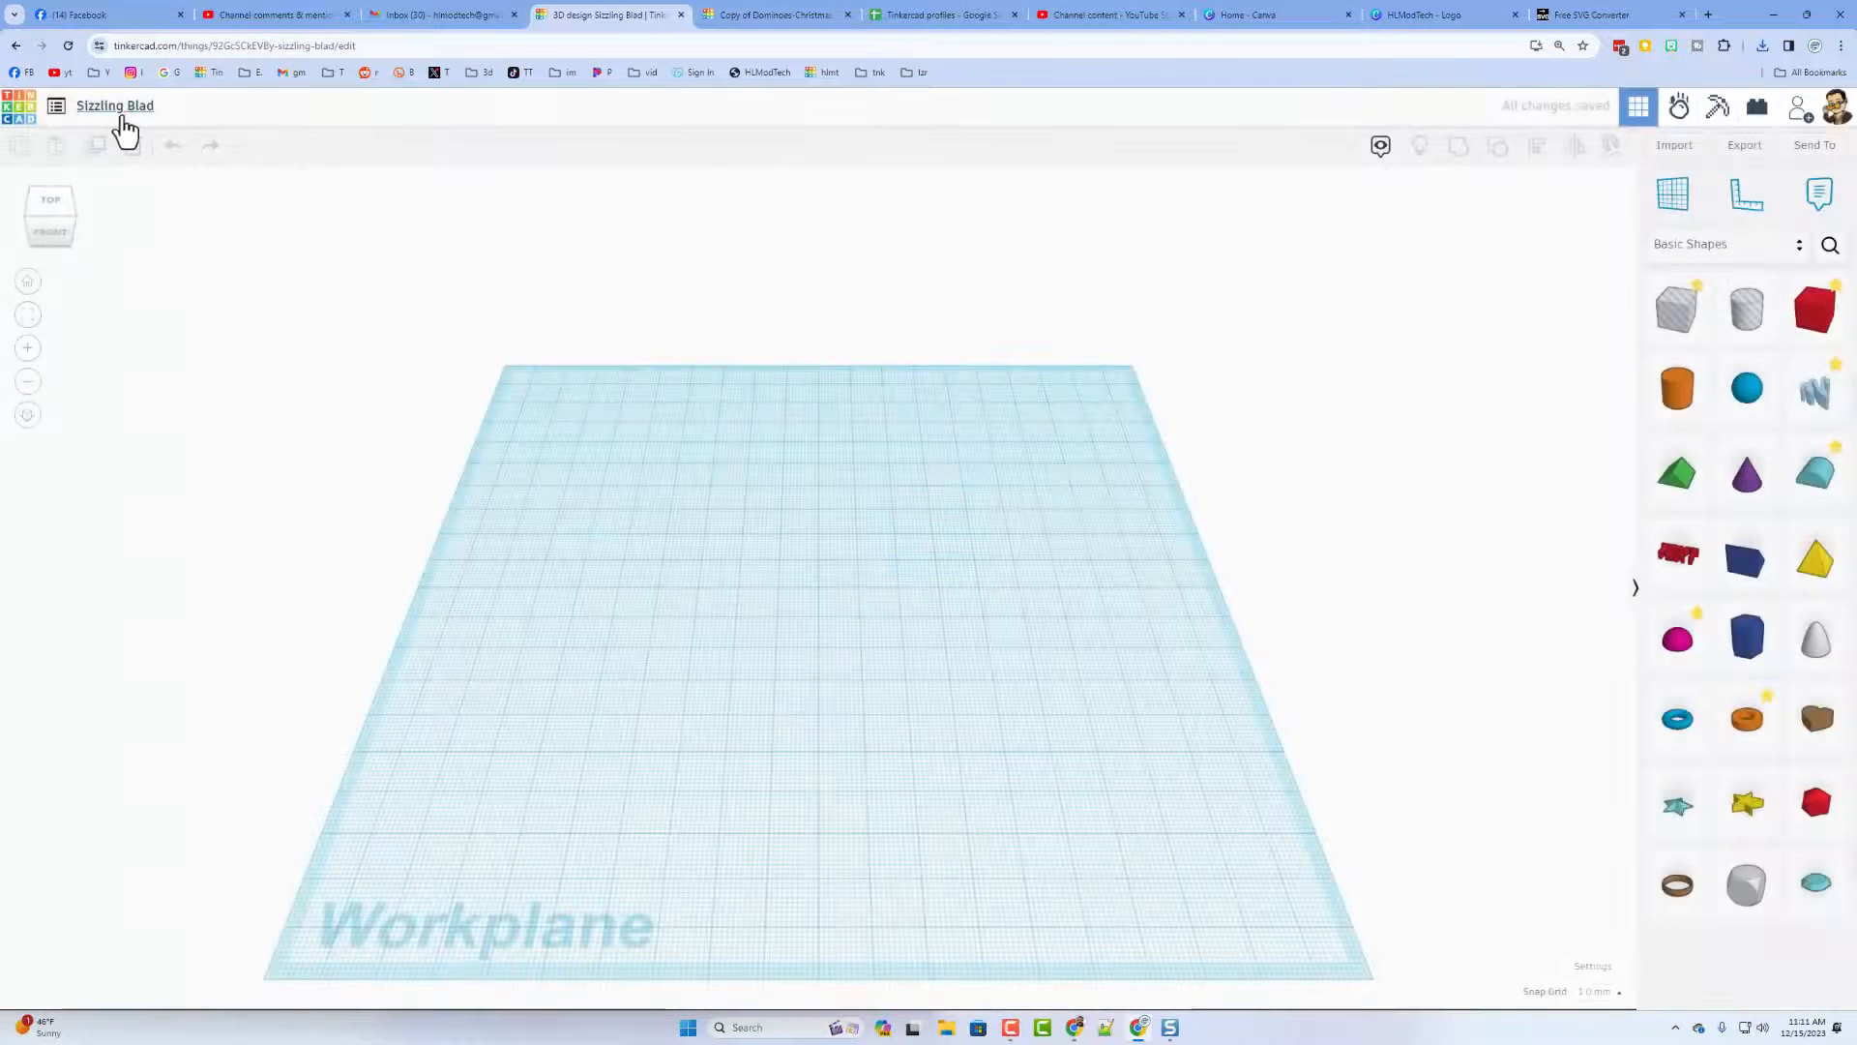
pyautogui.click(122, 113)
pyautogui.write('LED Sign')
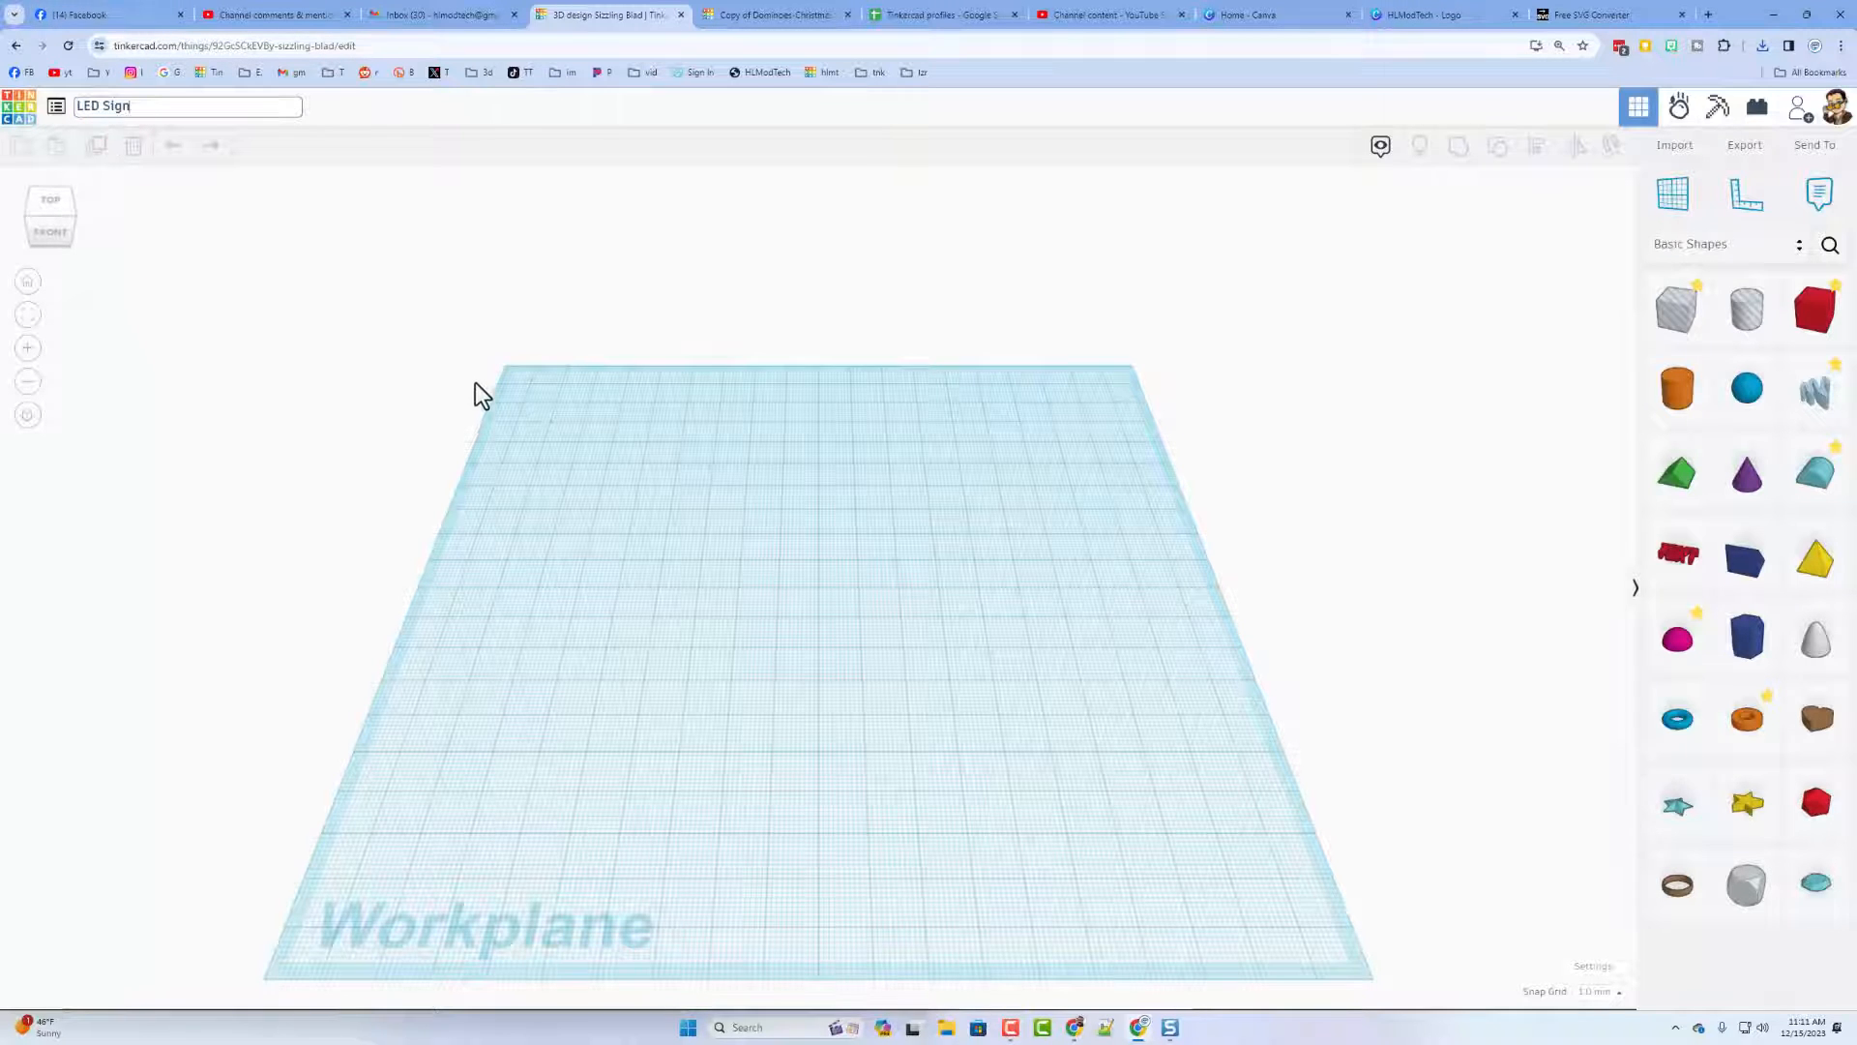
pyautogui.click(616, 501)
# - Import YW6UMB01.svg from Downloads at 100% scale, centered on Art
pyautogui.click(1667, 150)
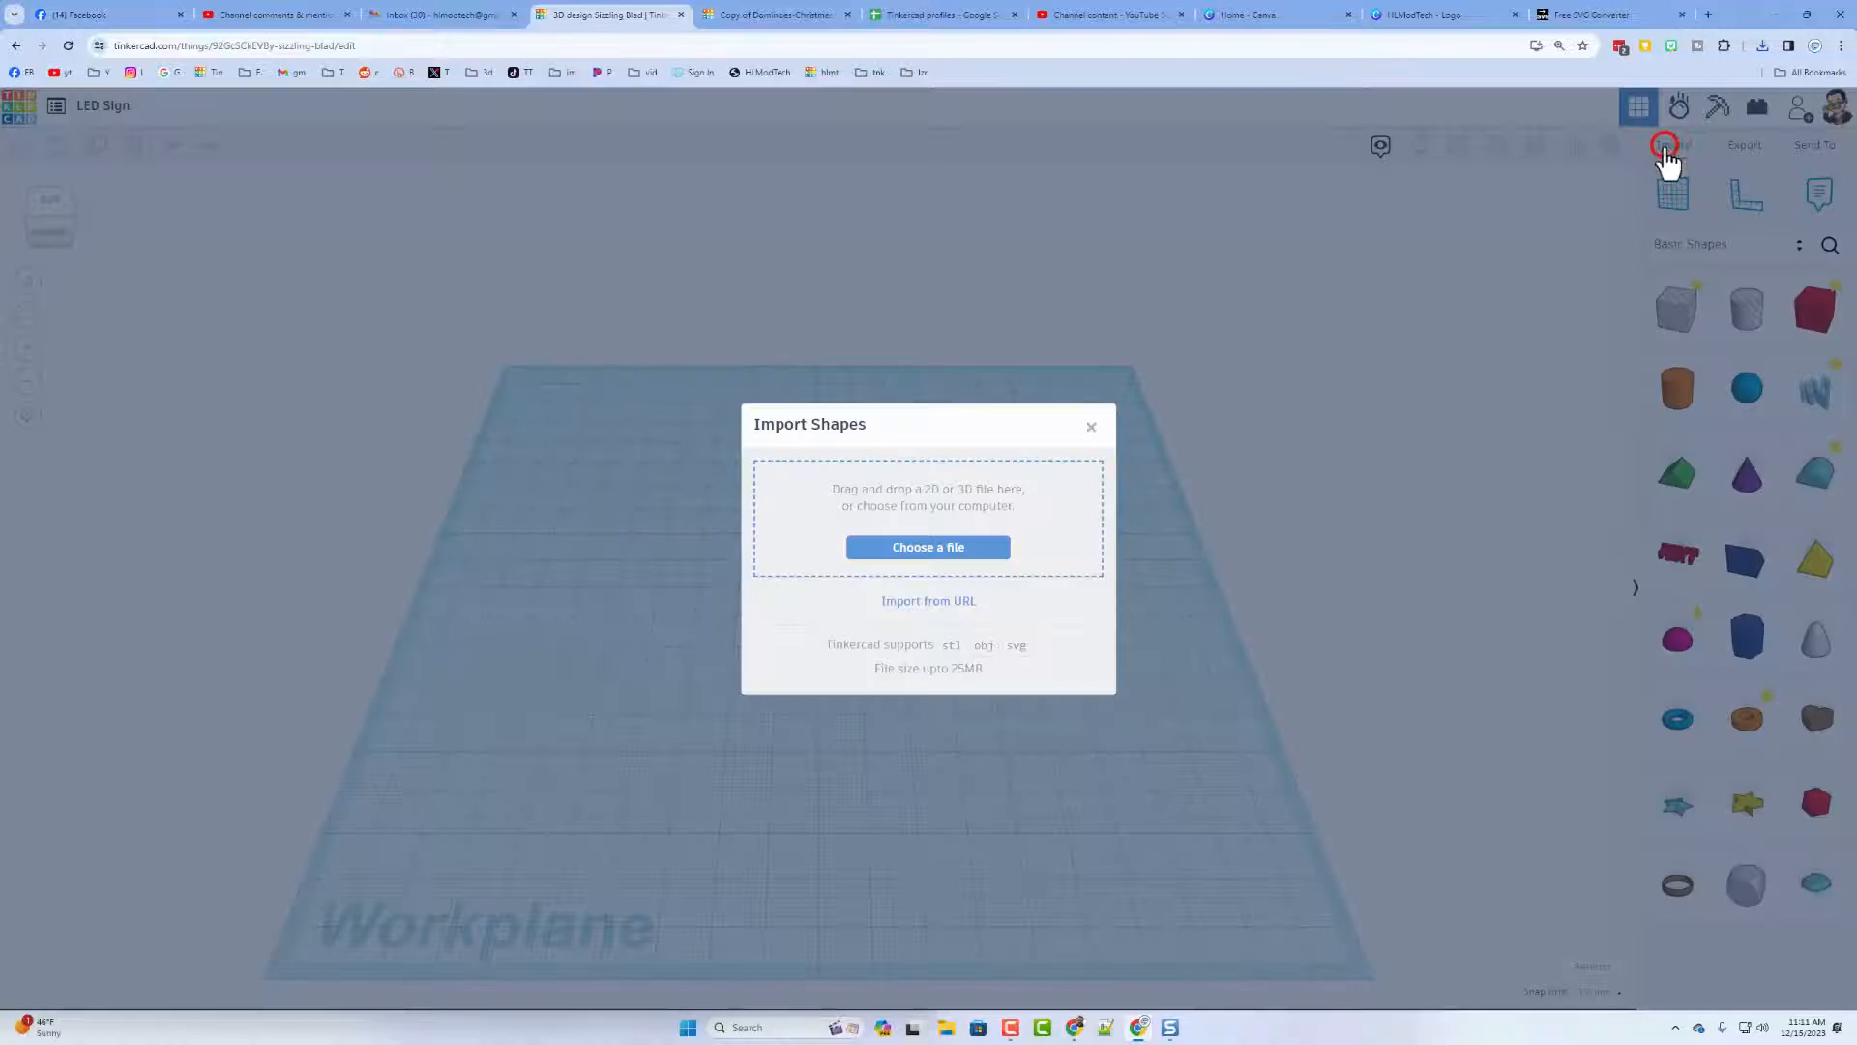
pyautogui.click(930, 549)
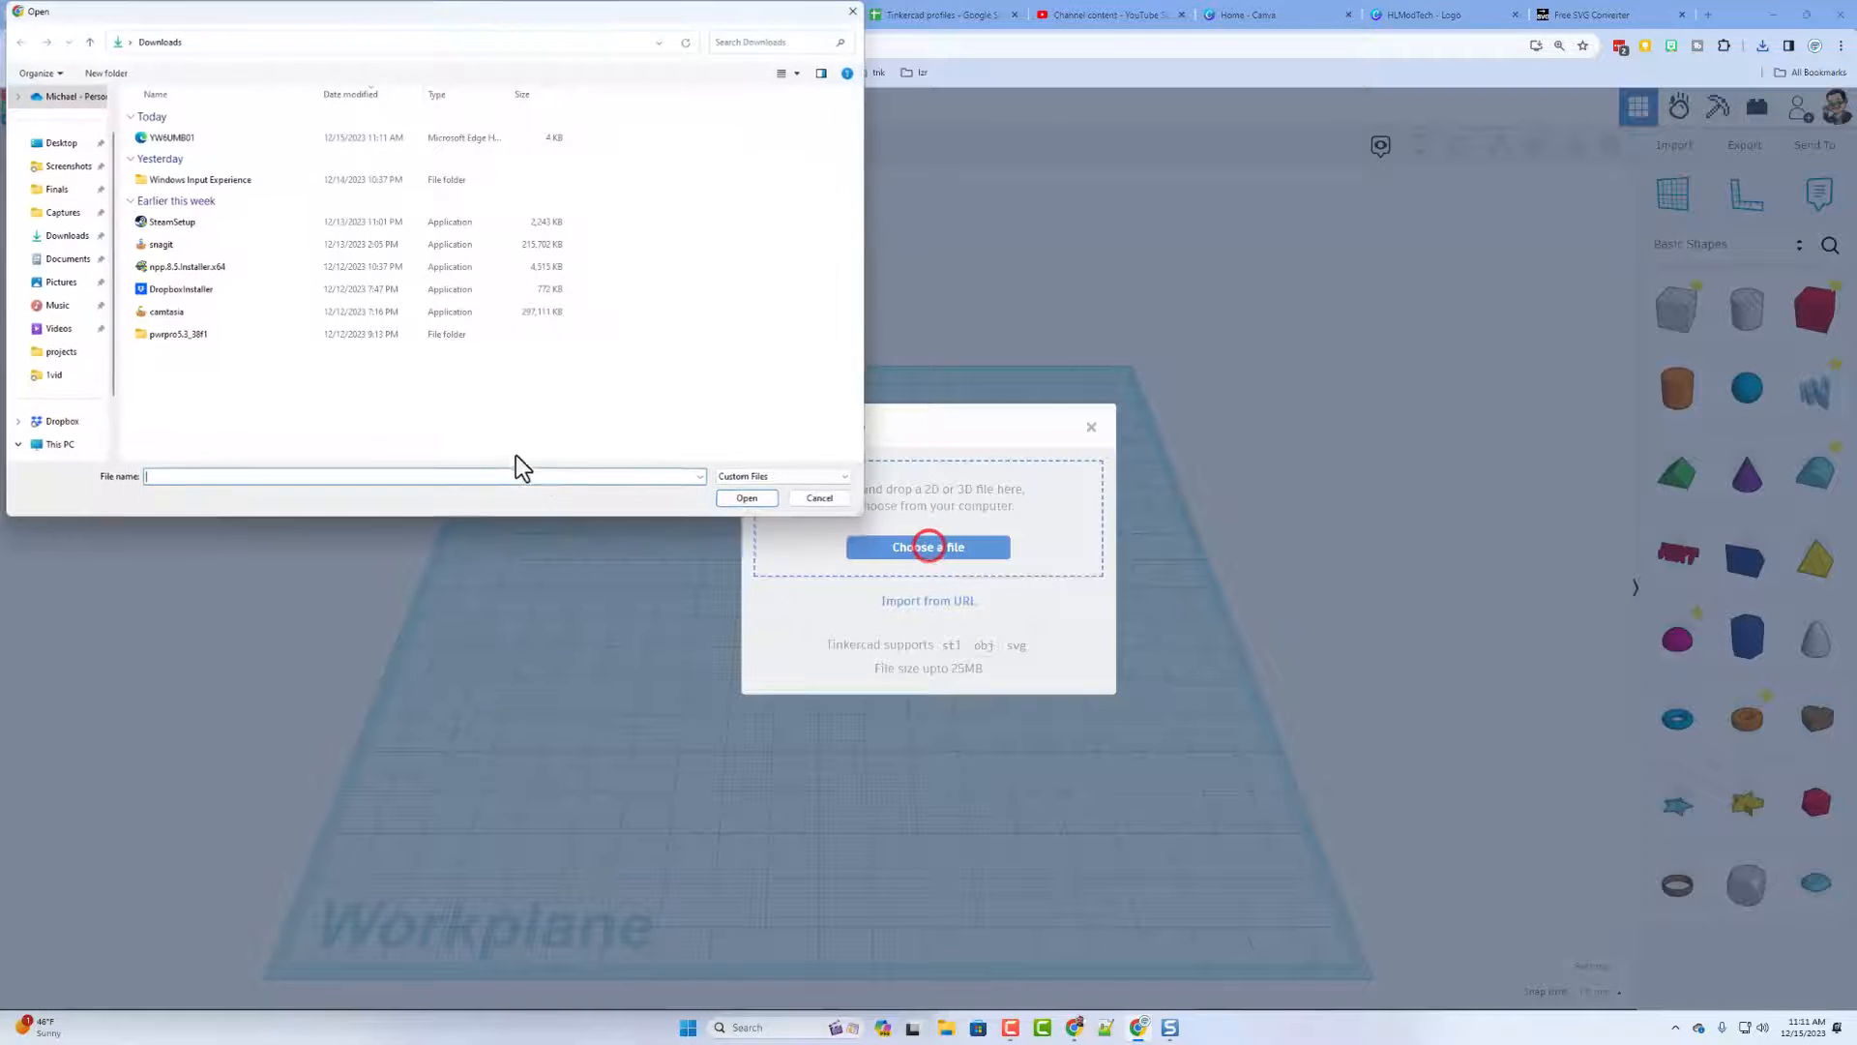
pyautogui.click(184, 138)
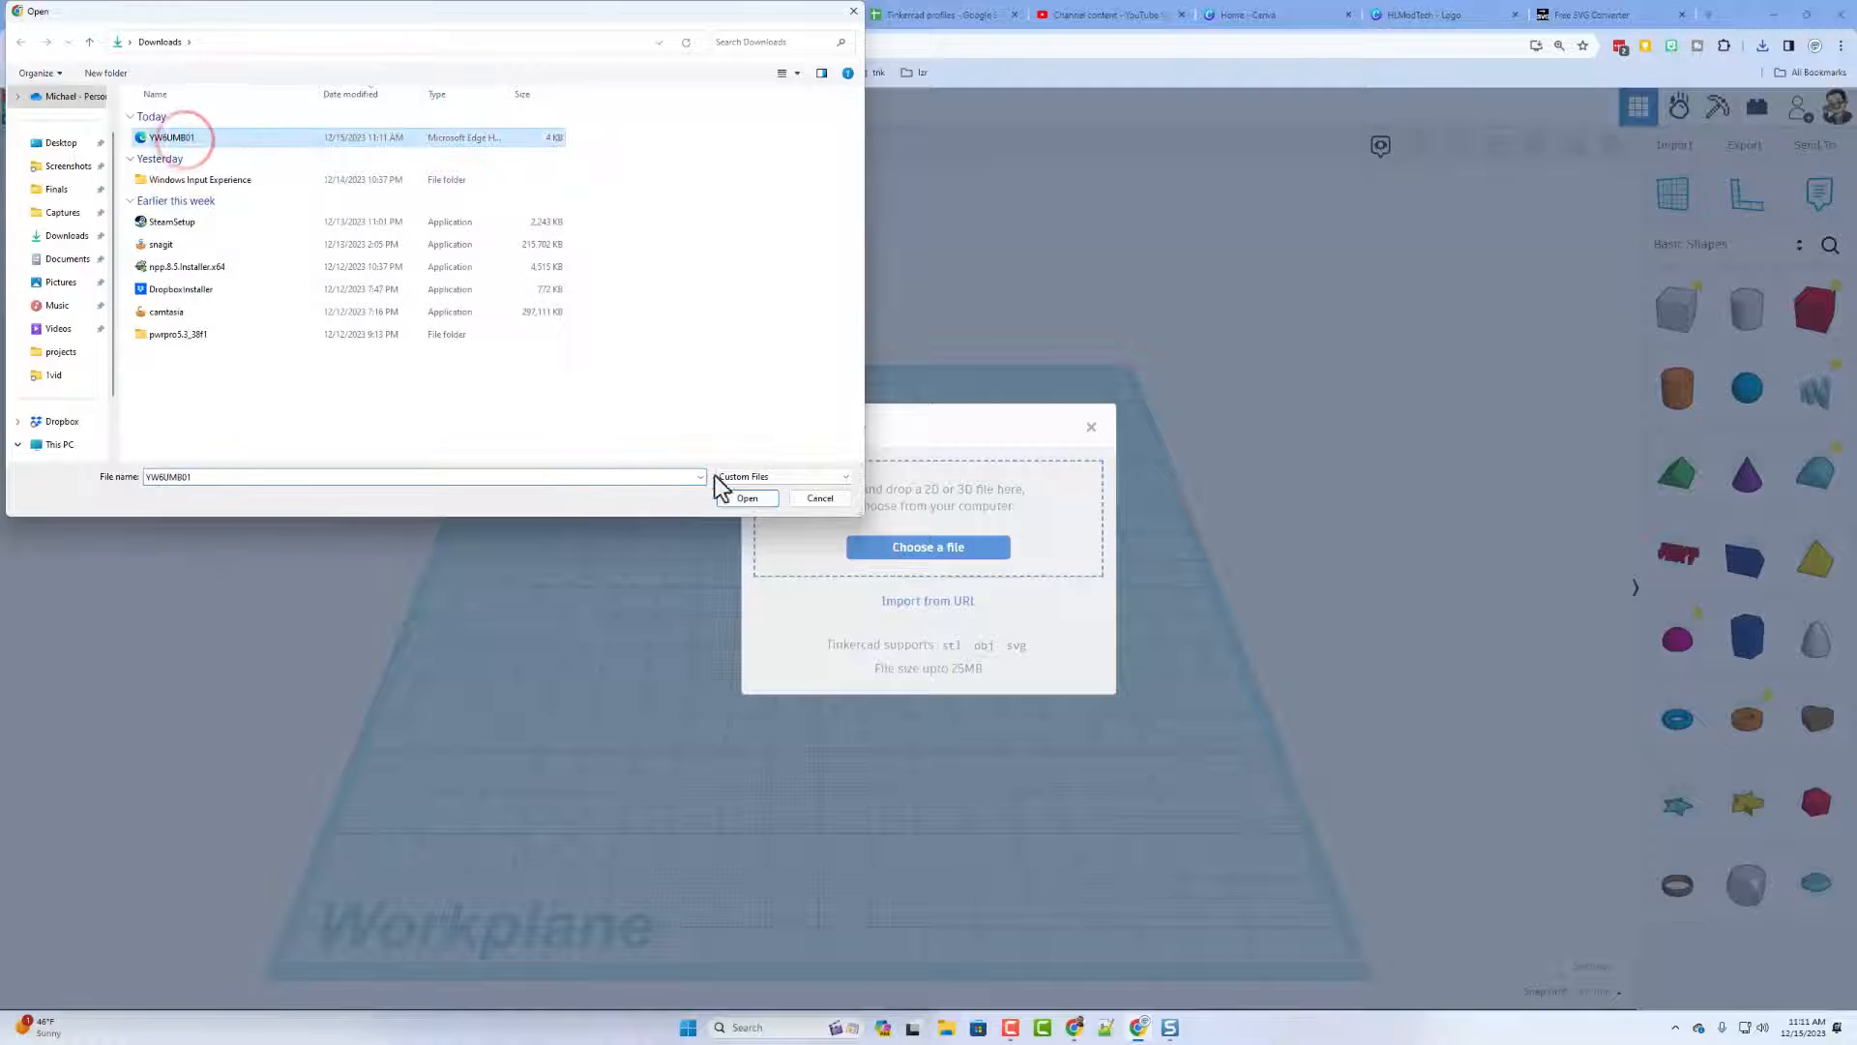
pyautogui.click(733, 497)
pyautogui.click(884, 530)
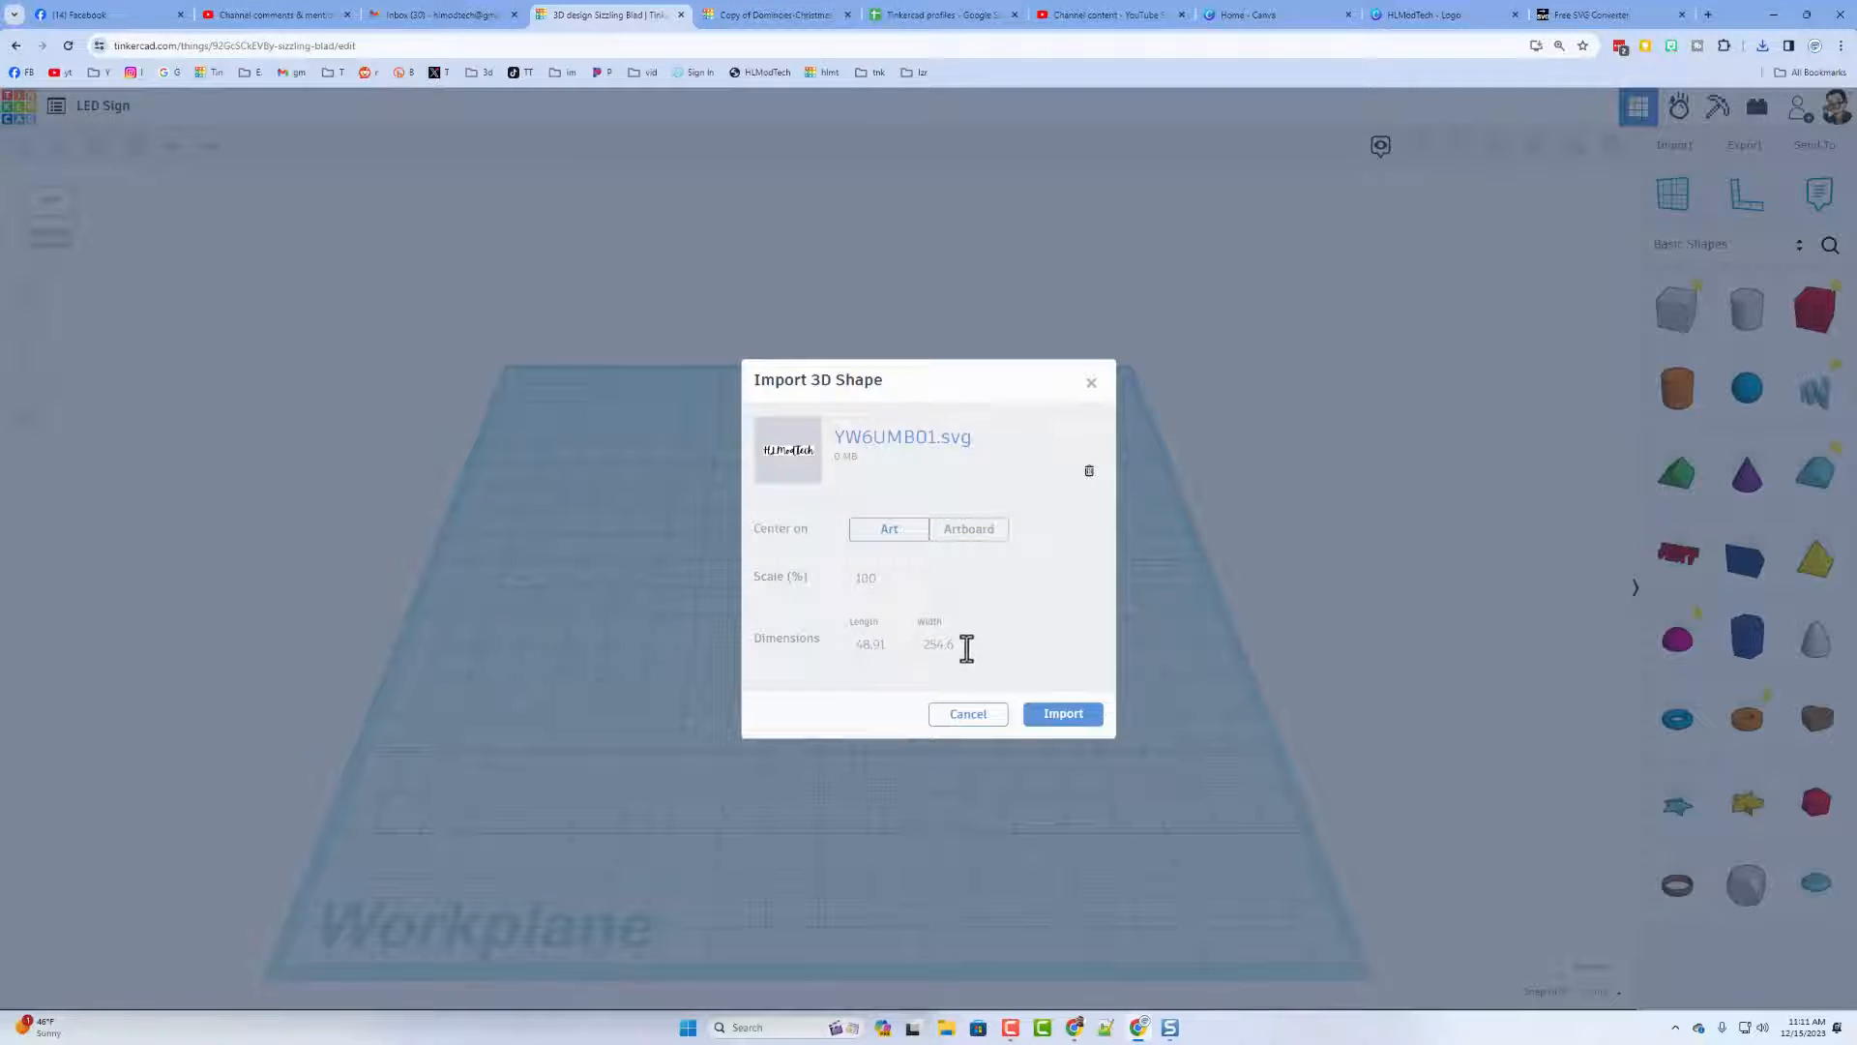
pyautogui.click(1072, 714)
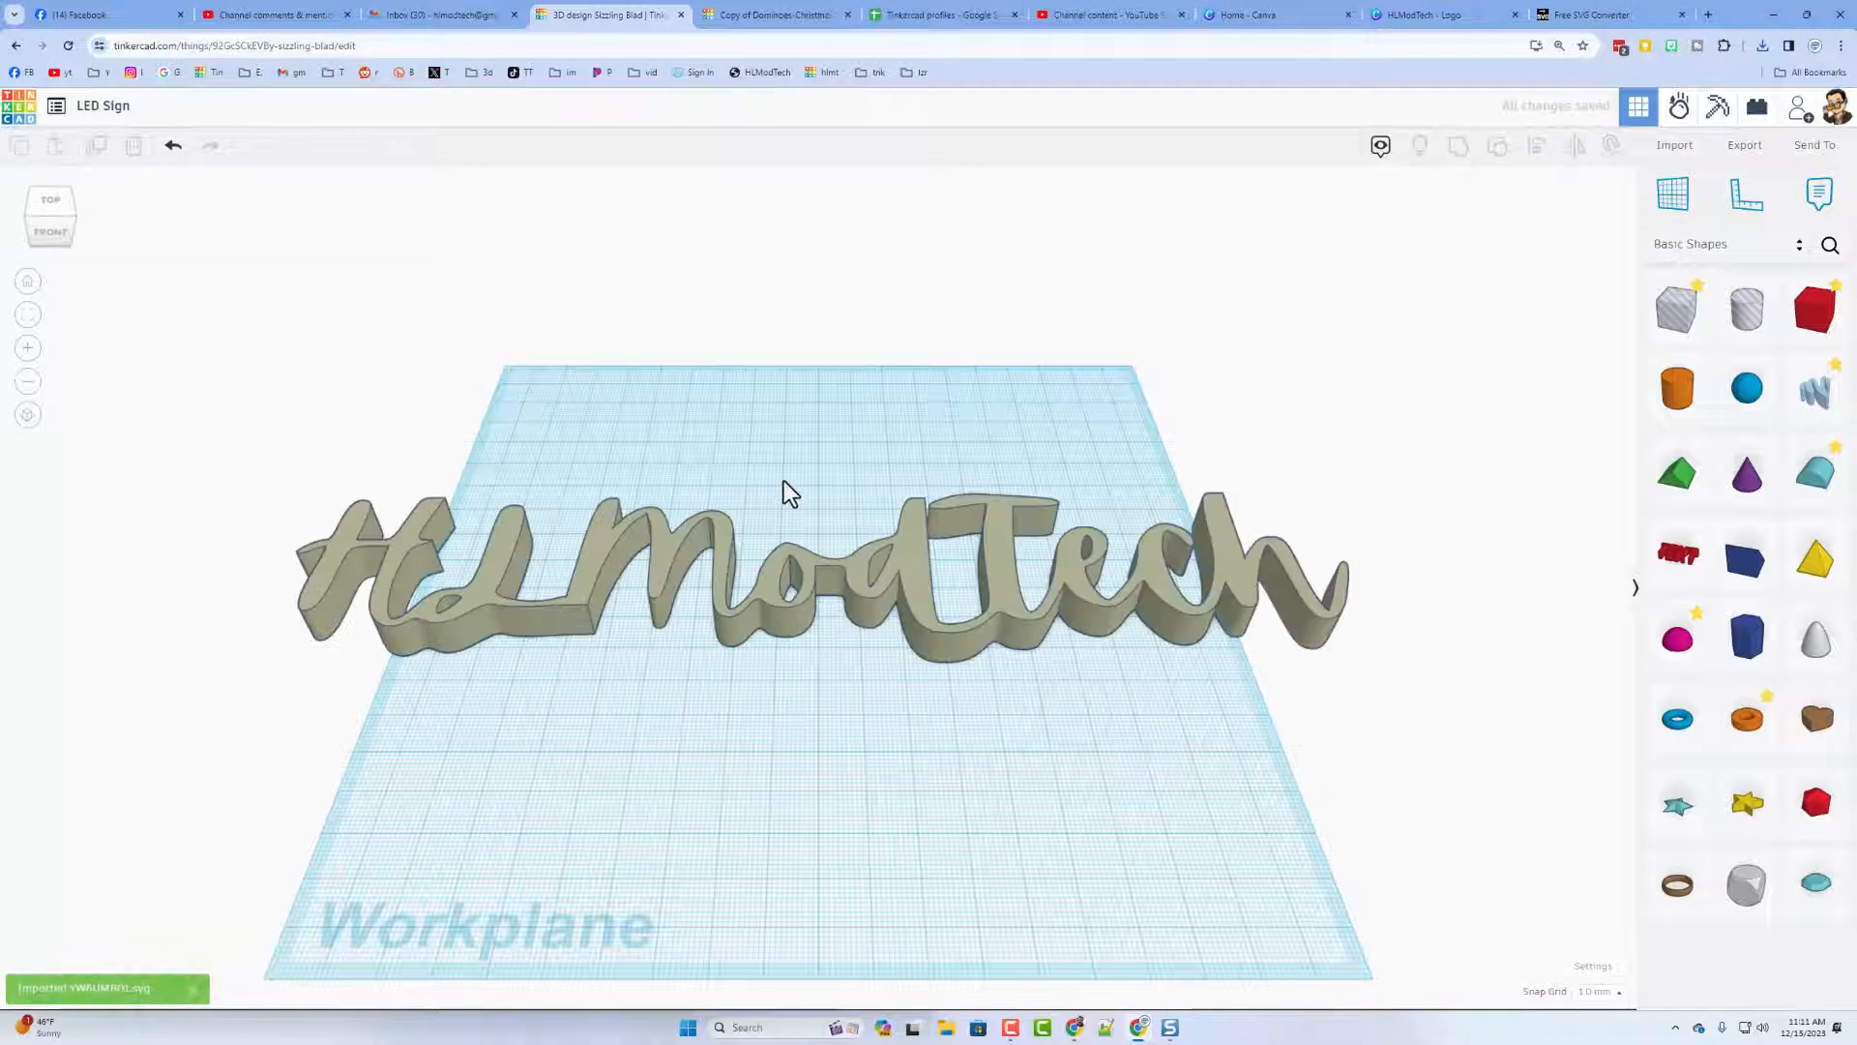
# - Move the imported lettering about 10 mm right and 8 mm toward the back of the workplane, and copy it
pyautogui.moveTo(784, 475); pyautogui.dragTo(789, 642, button='right')
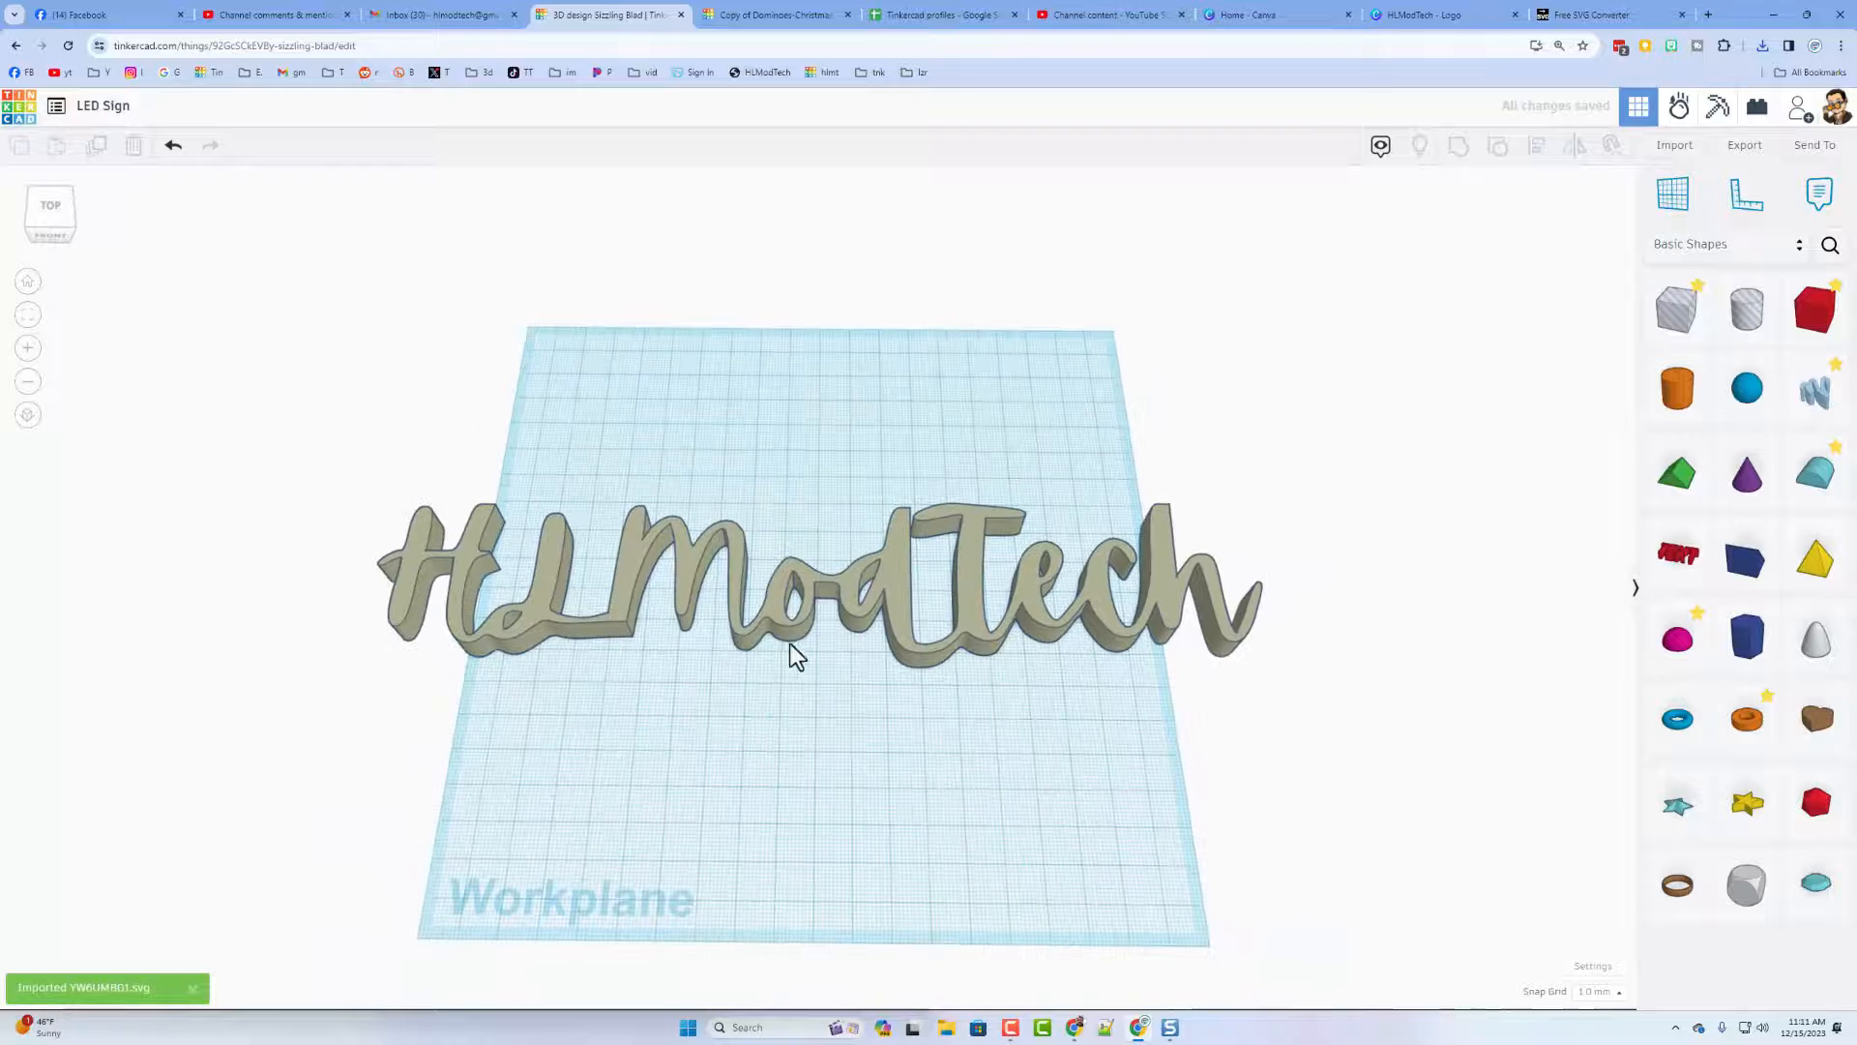
pyautogui.moveTo(733, 600); pyautogui.dragTo(769, 575)
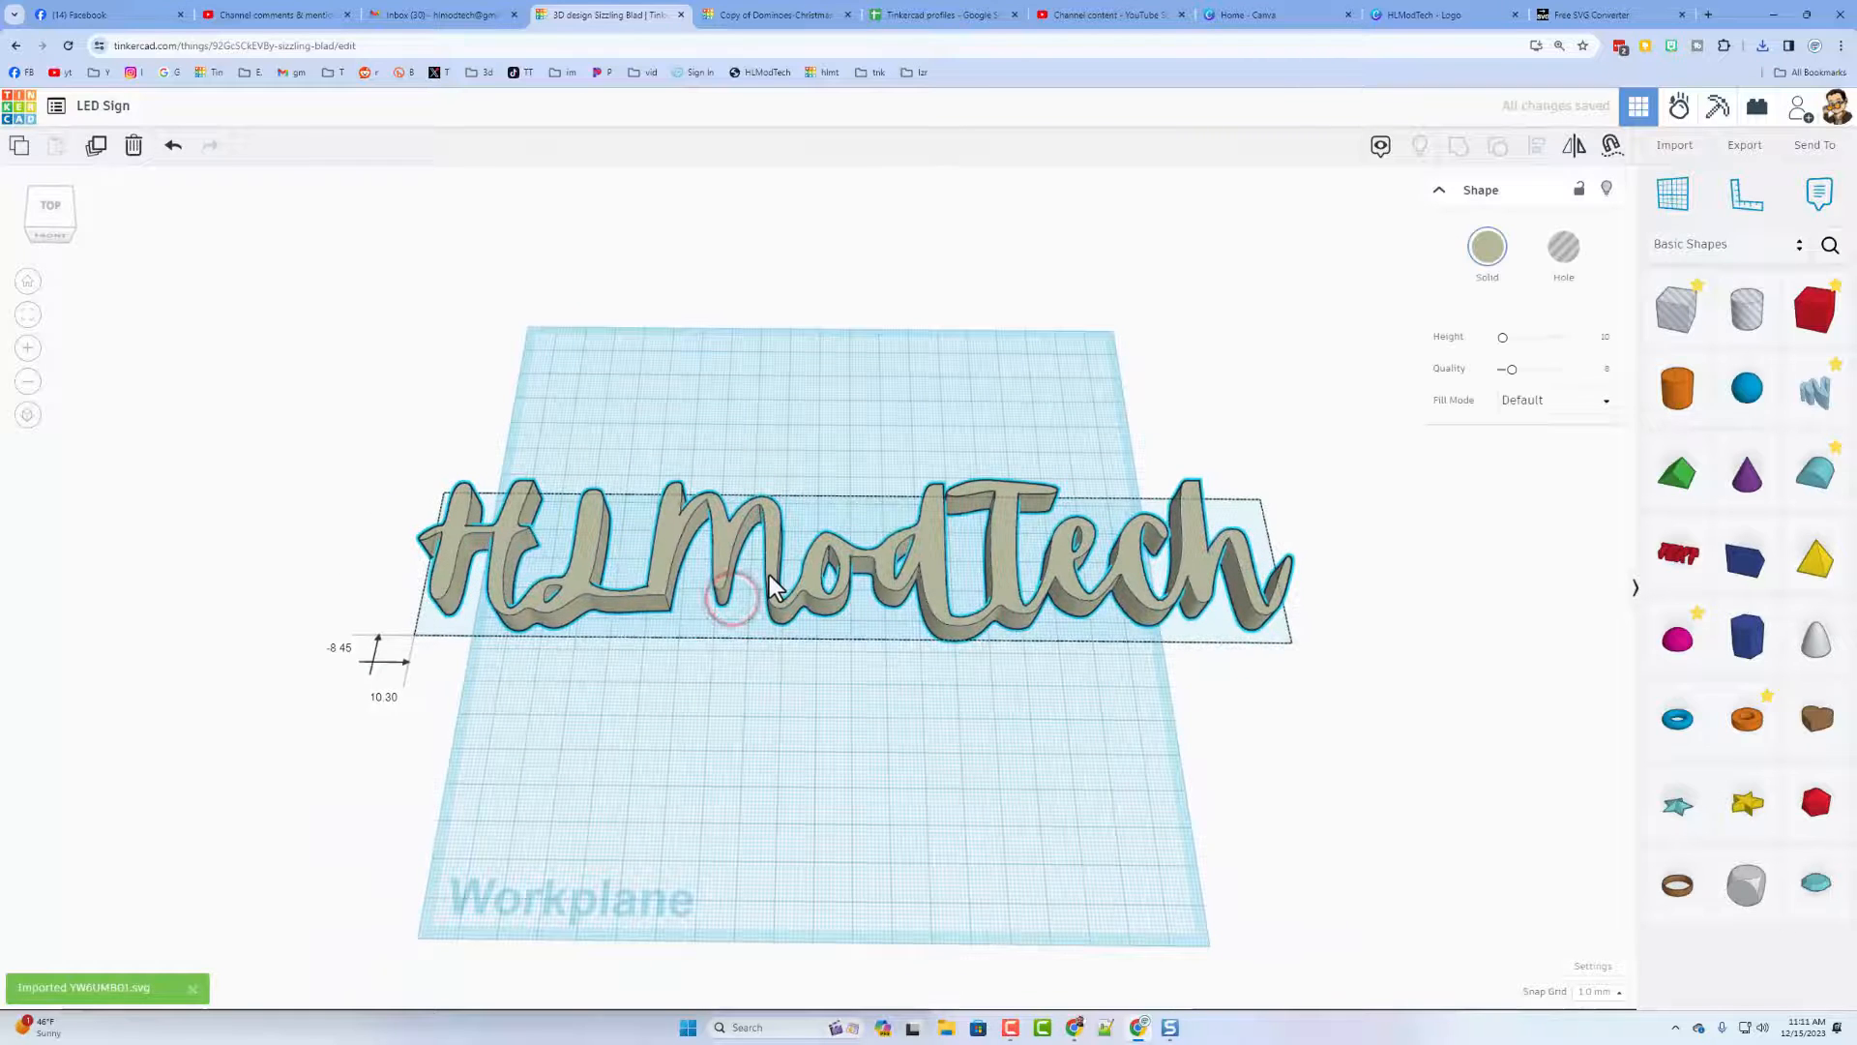
pyautogui.click(896, 595)
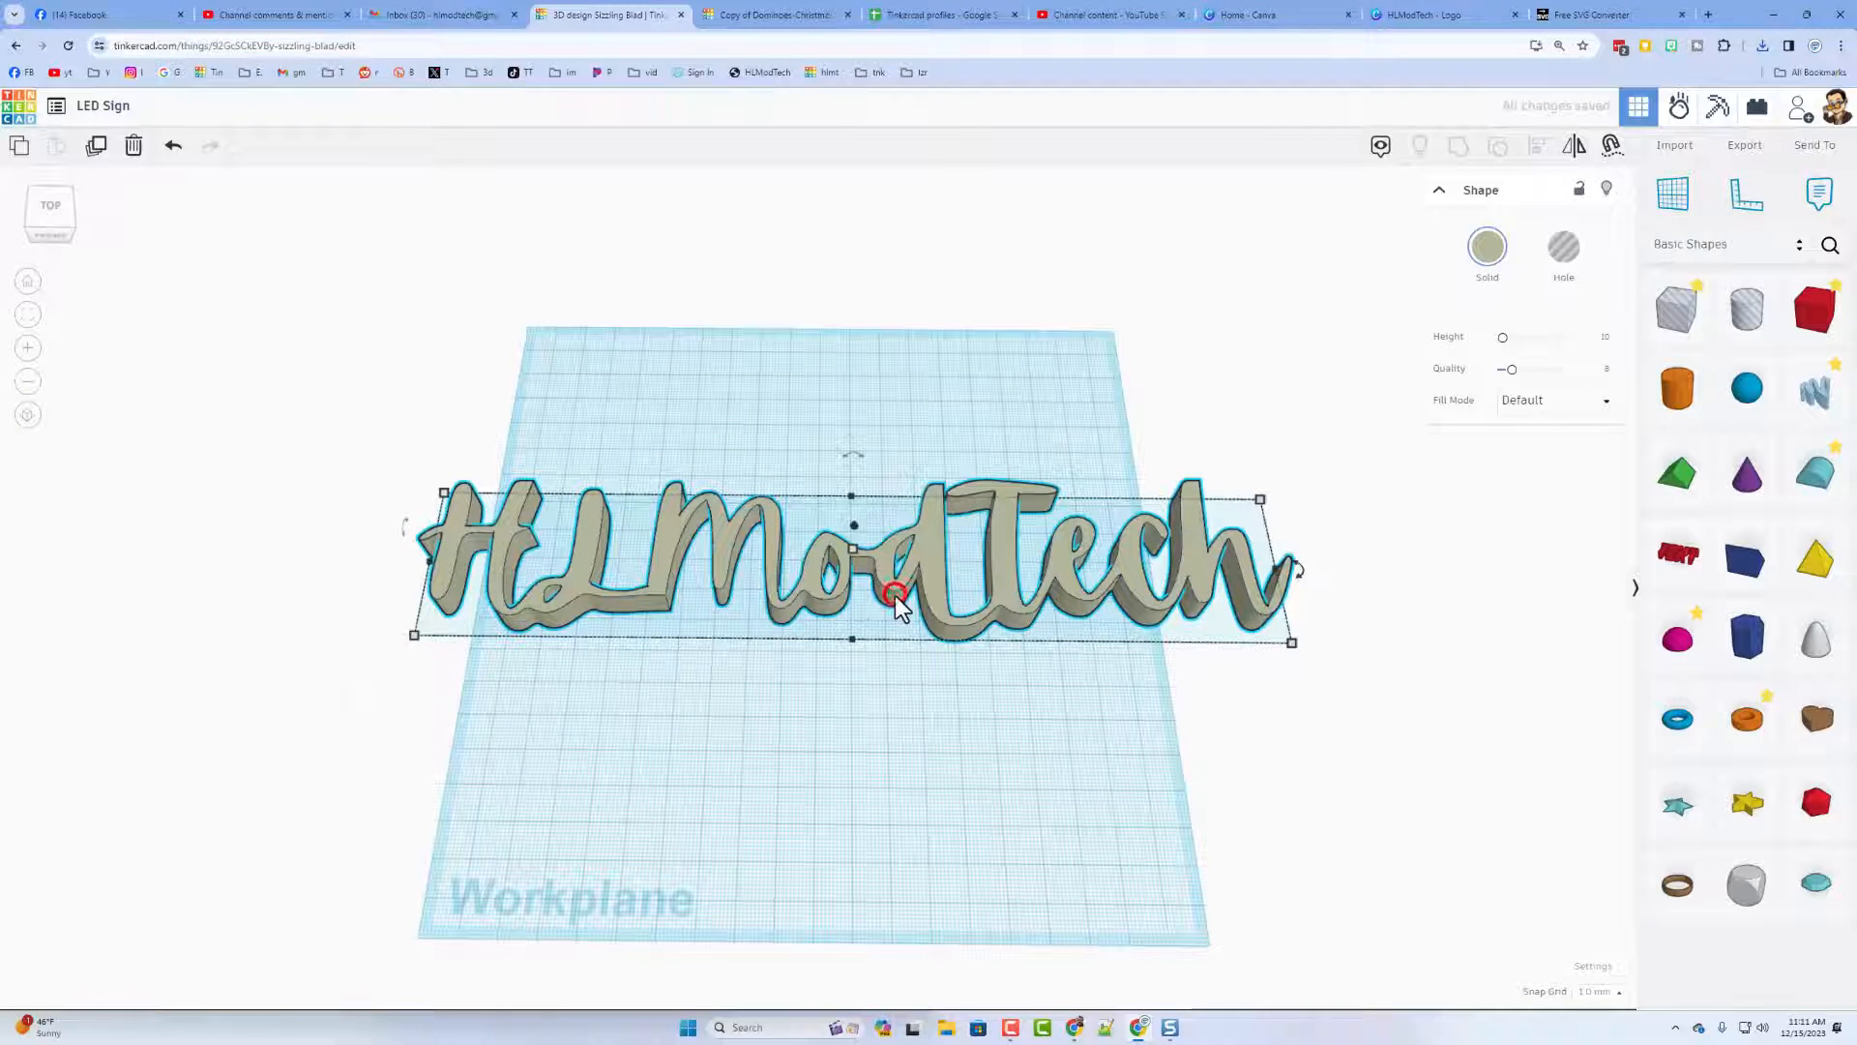
pyautogui.hotkey('ctrl', 'c')
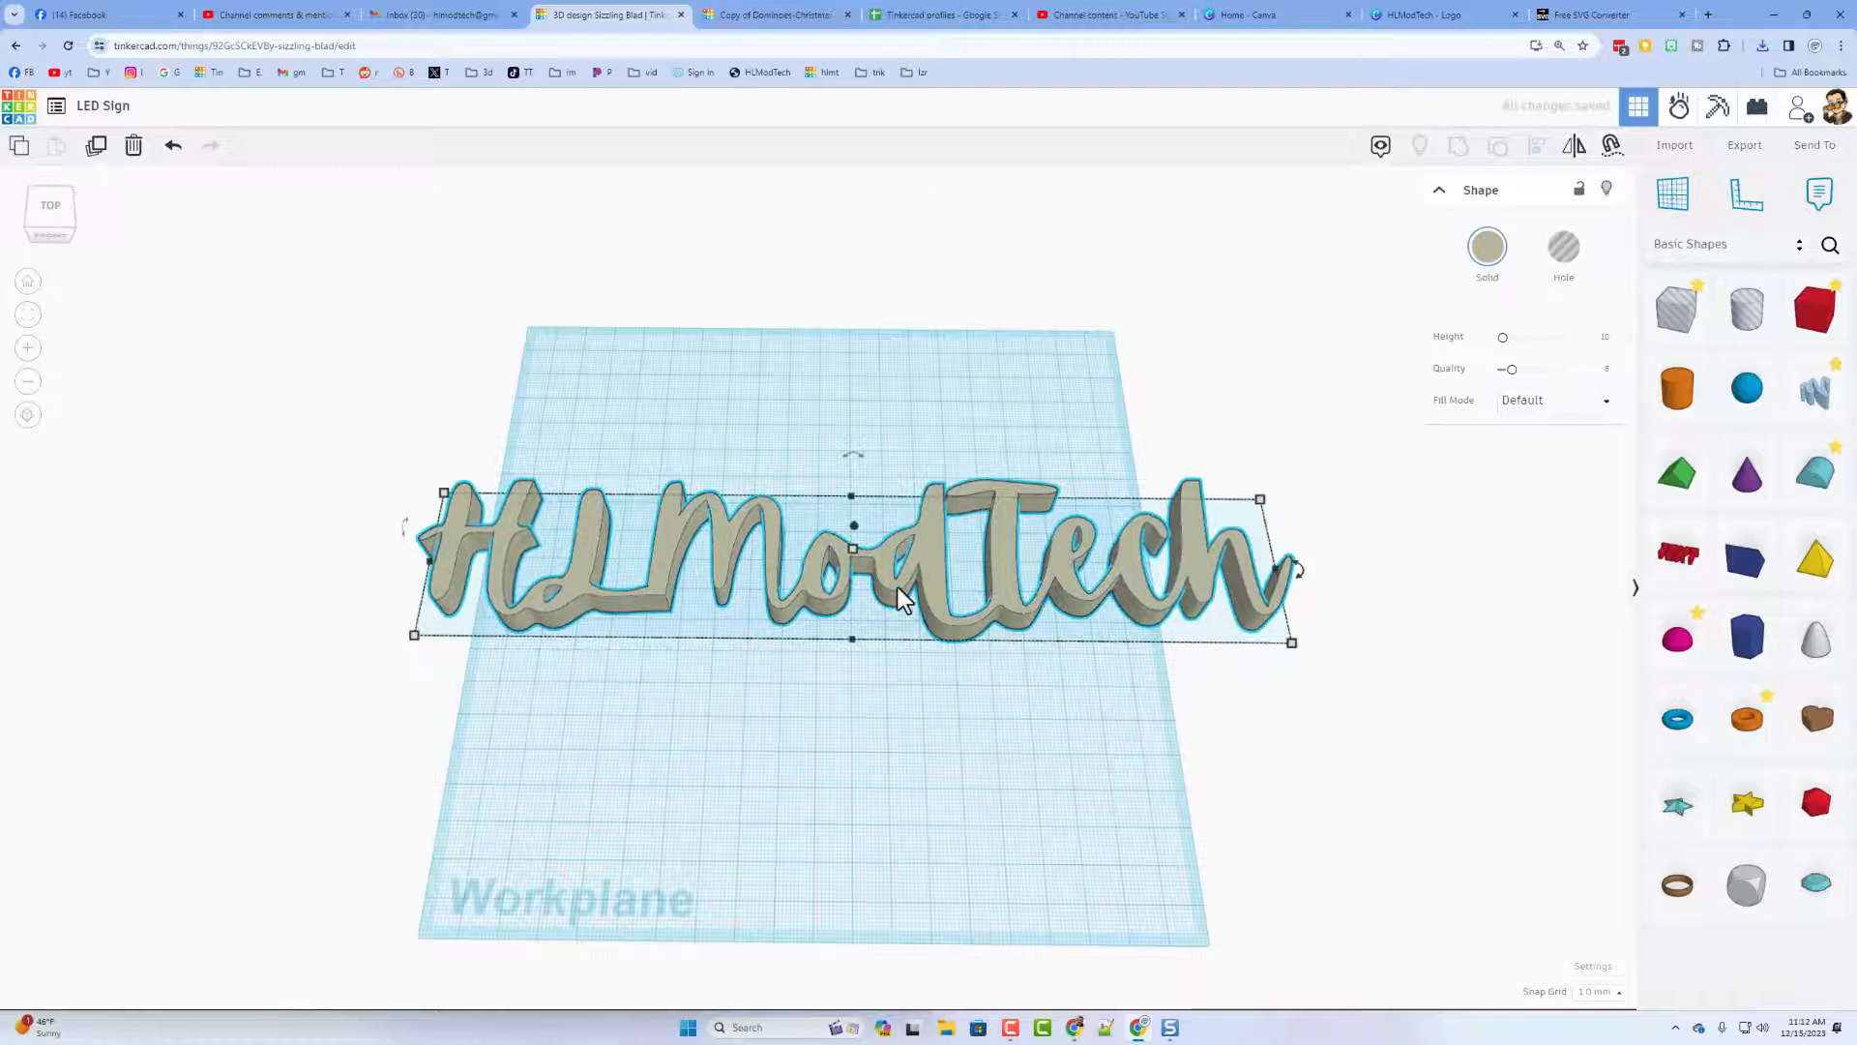
# - Paste the copied lettering and reduce the height of the rear lettering to make it a thin base
pyautogui.hotkey('ctrl', 'v')
pyautogui.click(887, 565)
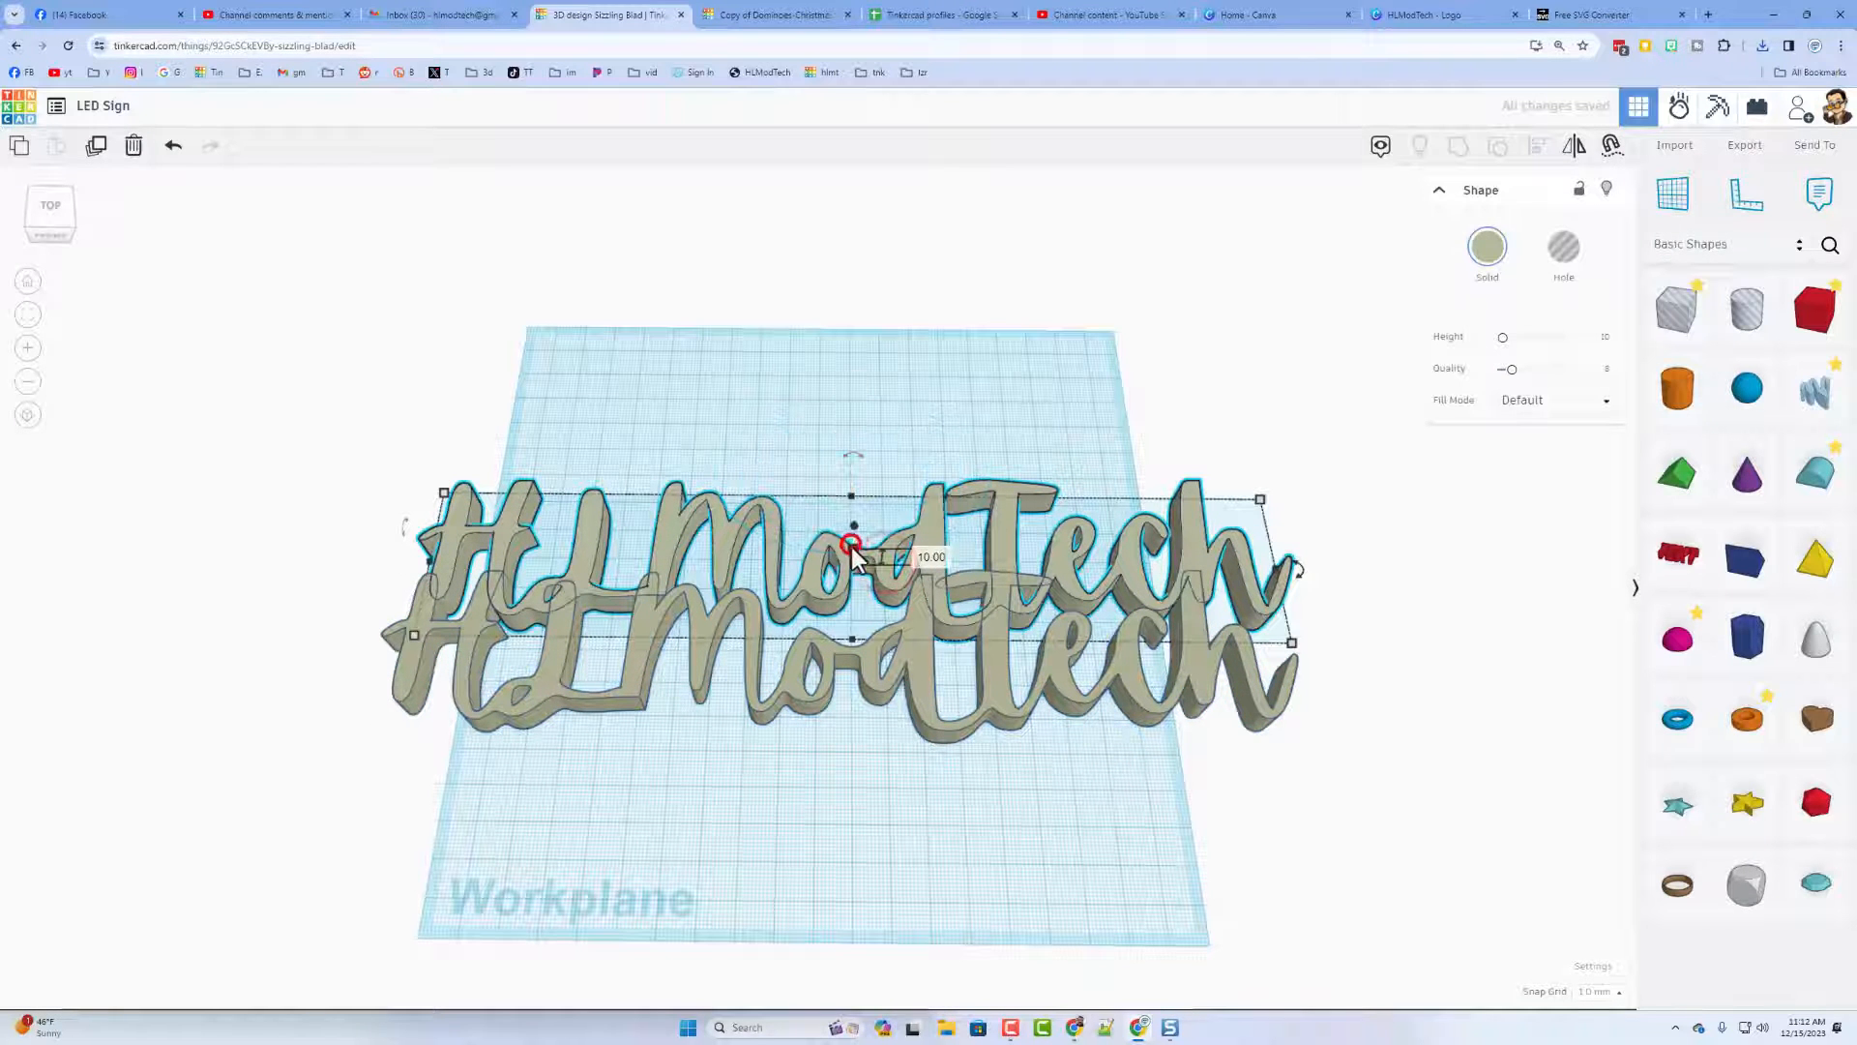
pyautogui.click(915, 559)
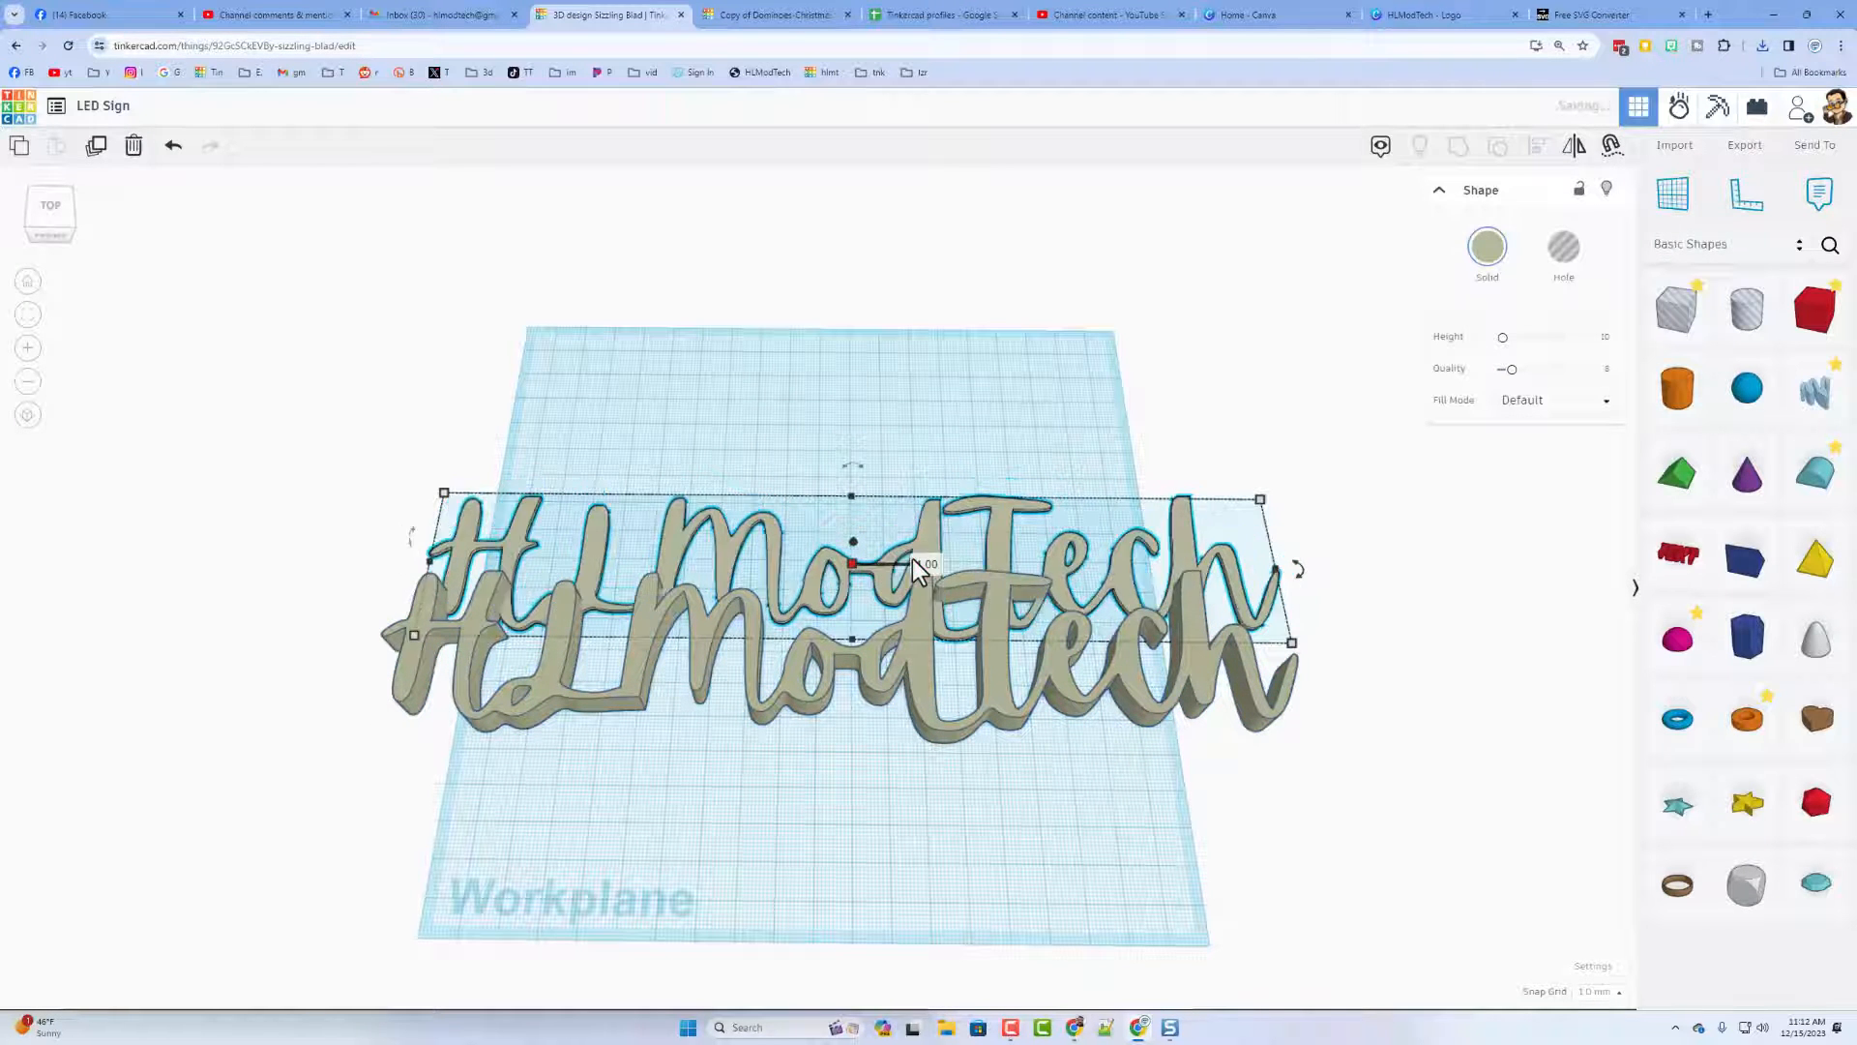
# - Set the front lettering's fill mode to Outer Line and its quality to 24
pyautogui.click(910, 671)
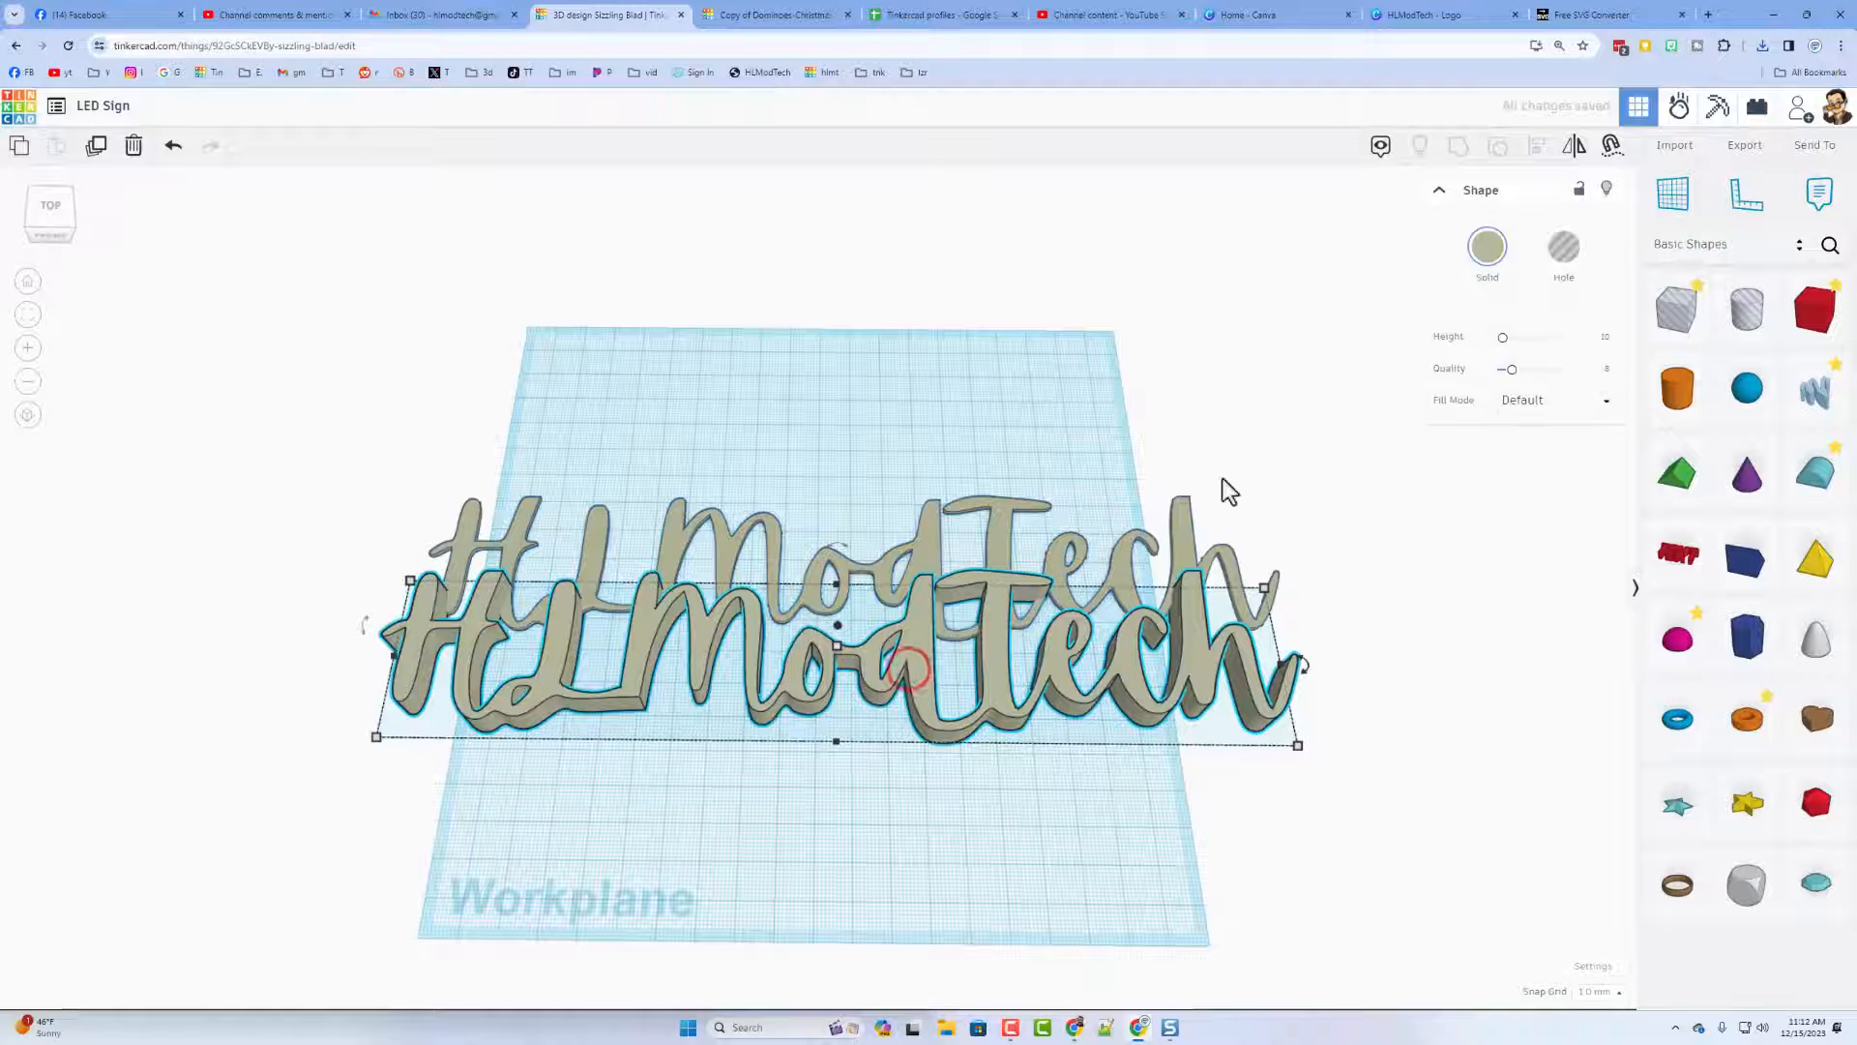
pyautogui.click(1519, 401)
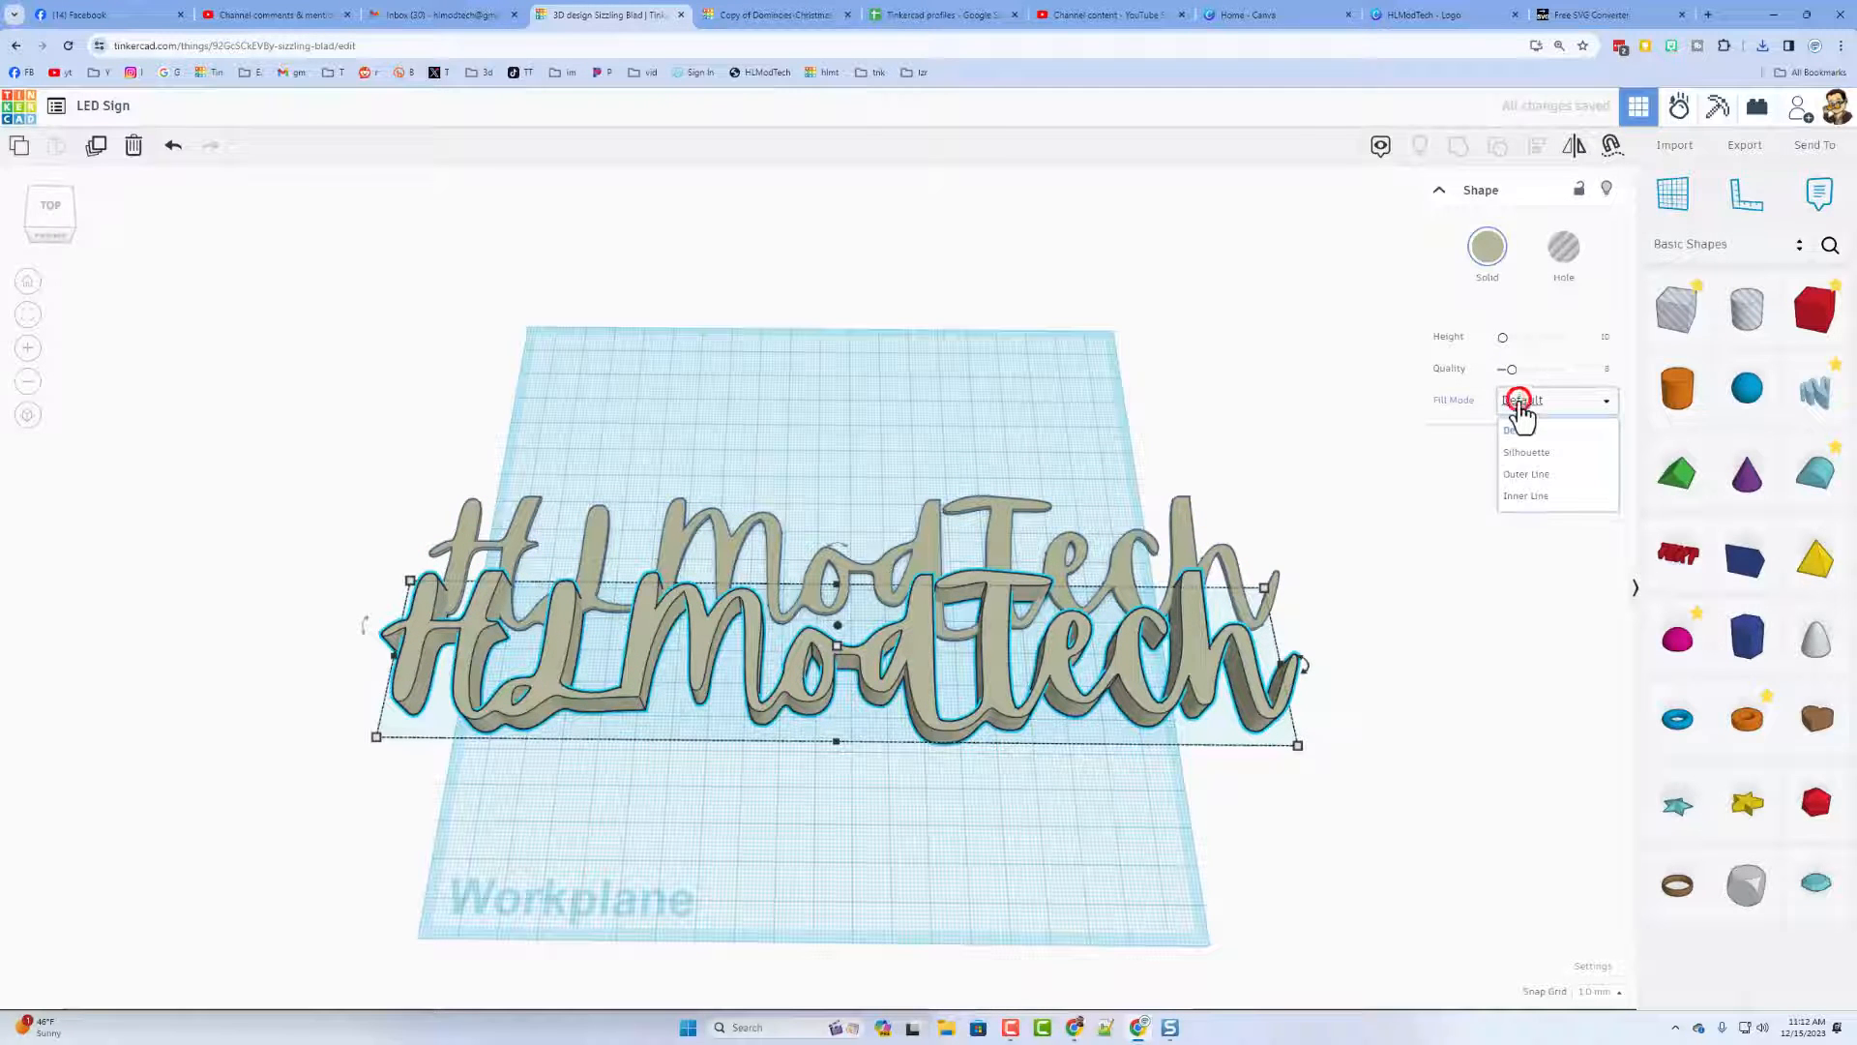
pyautogui.click(1530, 476)
pyautogui.moveTo(1512, 369); pyautogui.dragTo(1595, 365)
# - Give the outlined lettering the custom magenta color ff00cc and set its line width to 1
pyautogui.click(1485, 248)
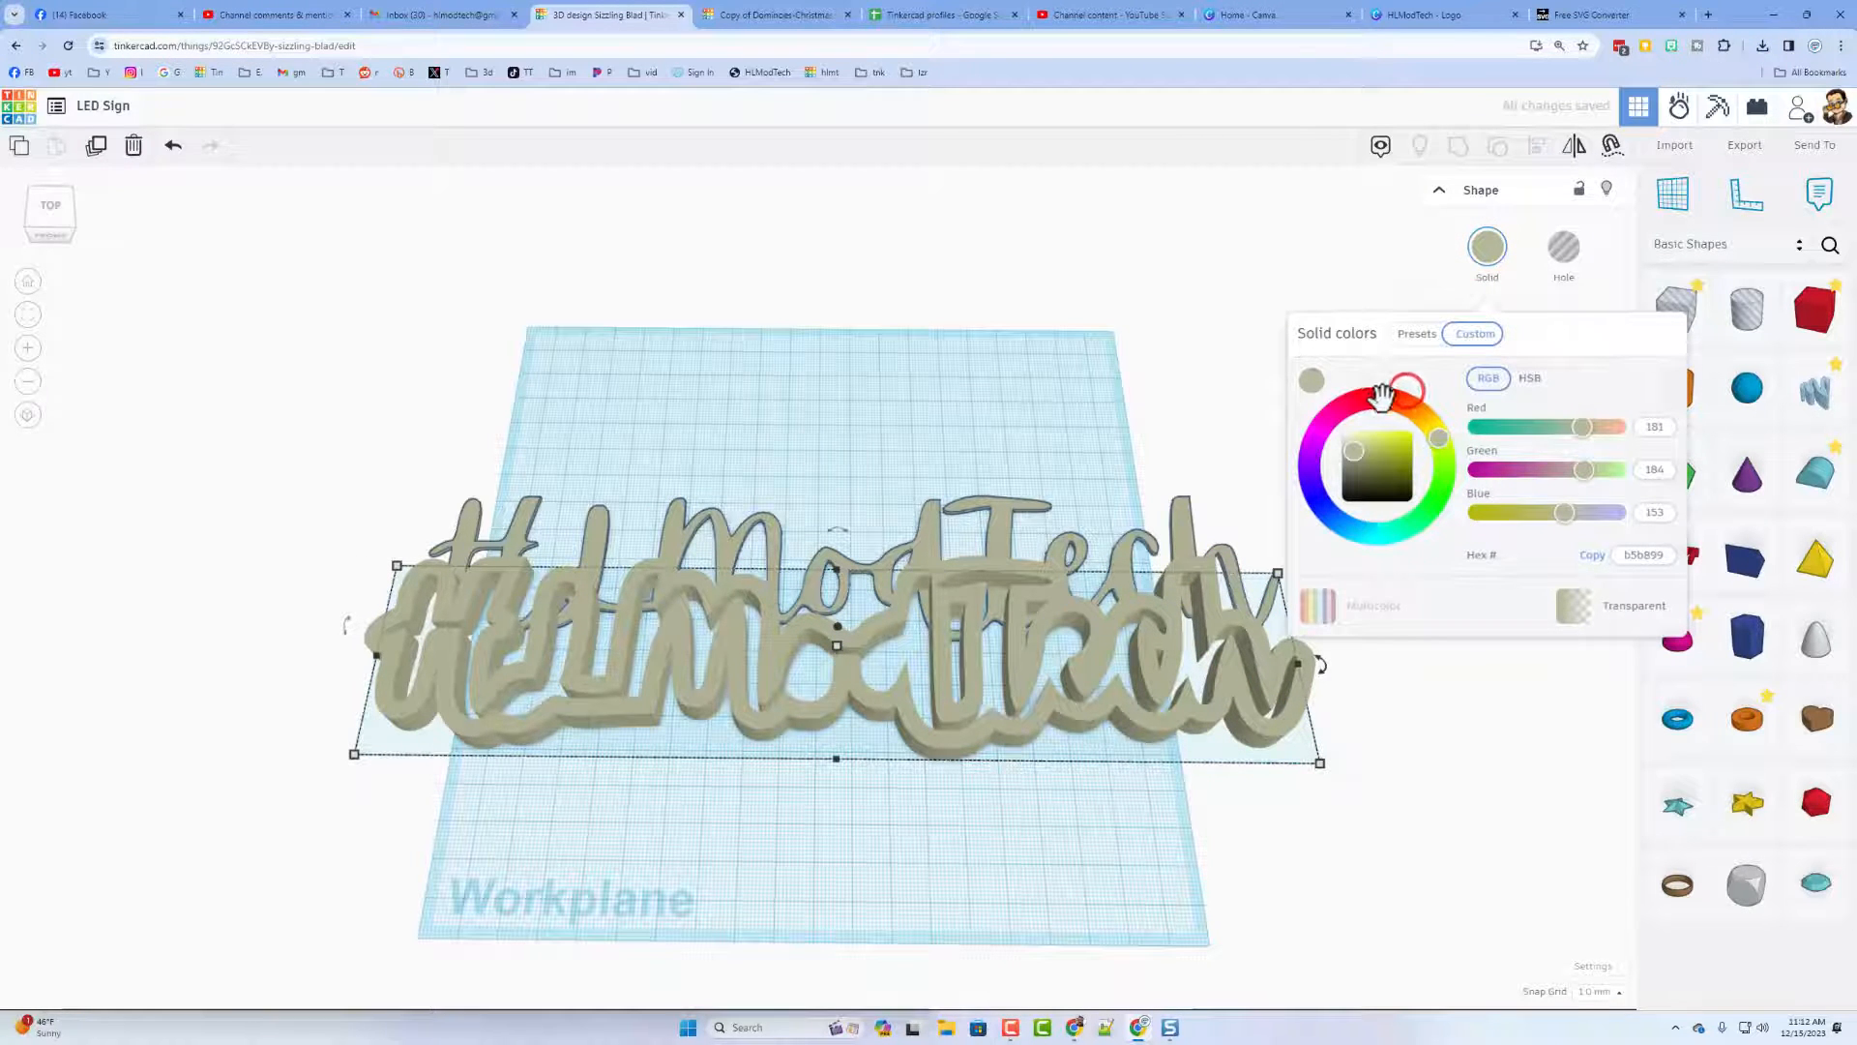
pyautogui.click(1325, 419)
pyautogui.moveTo(1401, 443); pyautogui.dragTo(1427, 429)
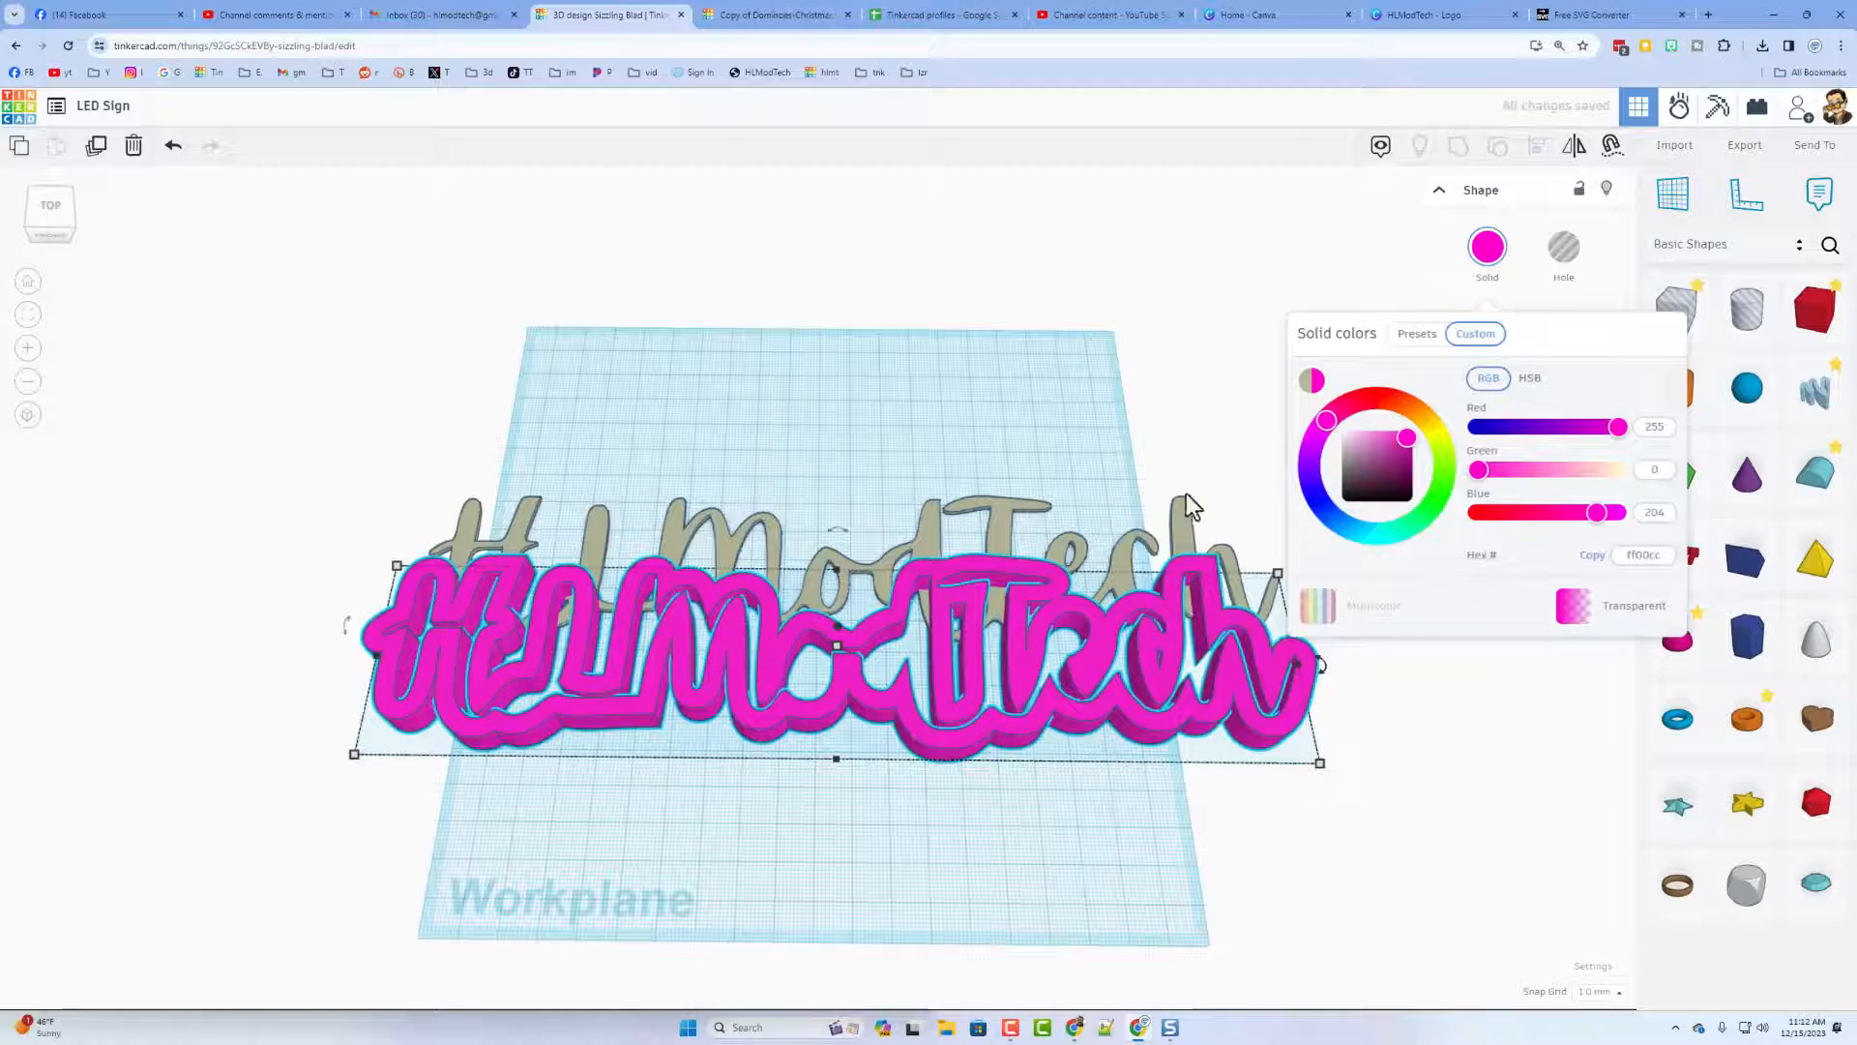
pyautogui.click(1551, 301)
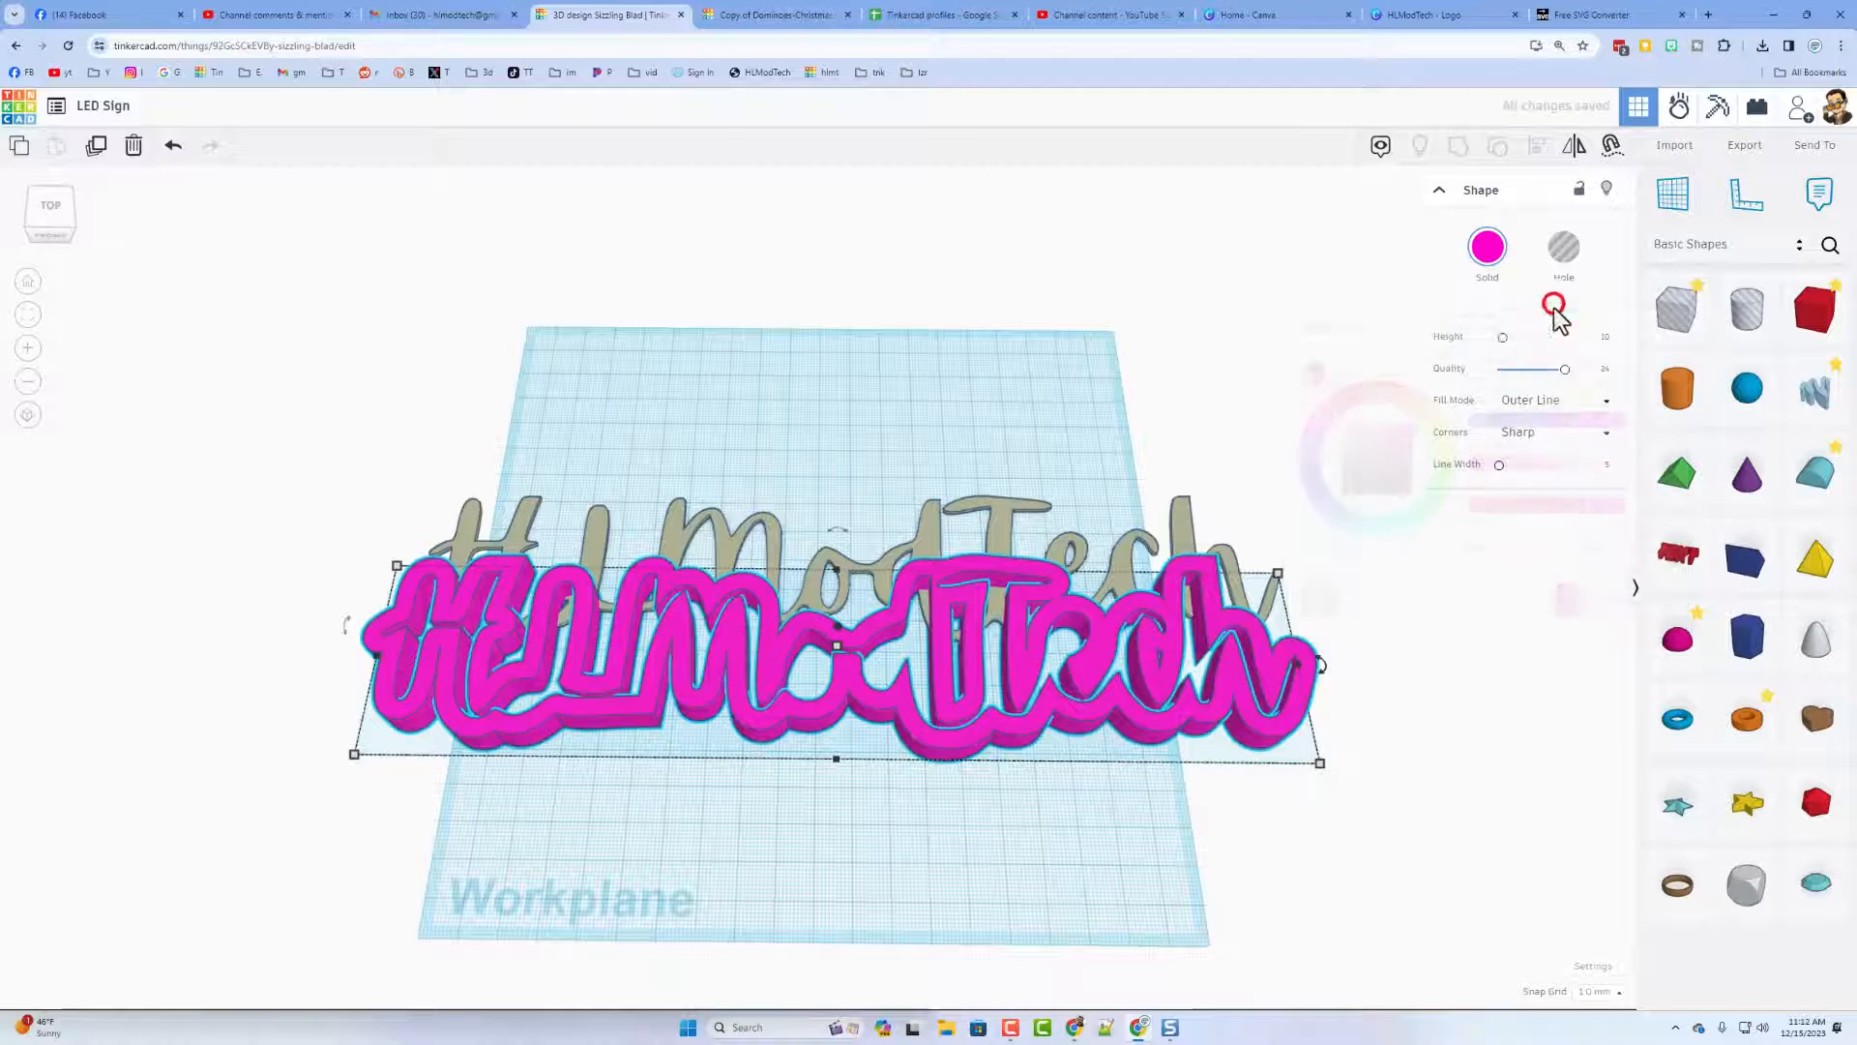
pyautogui.click(1604, 468)
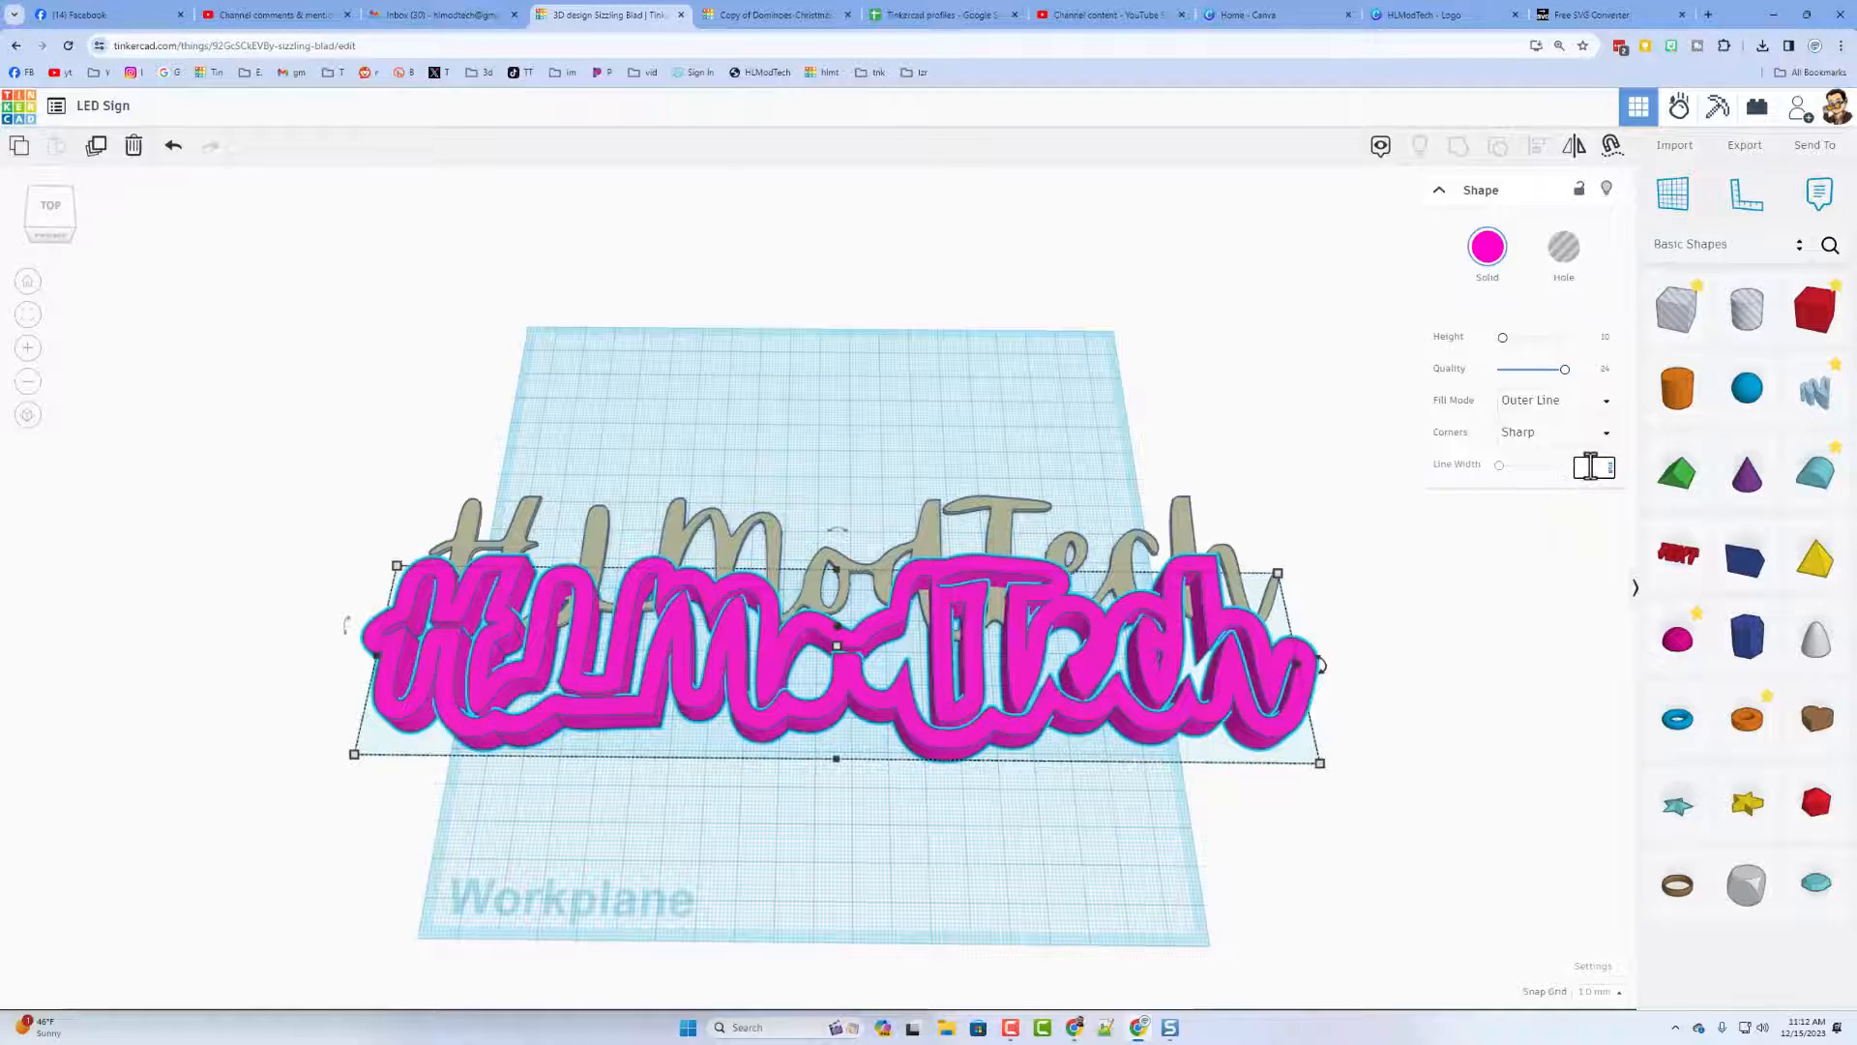
pyautogui.press('Return')
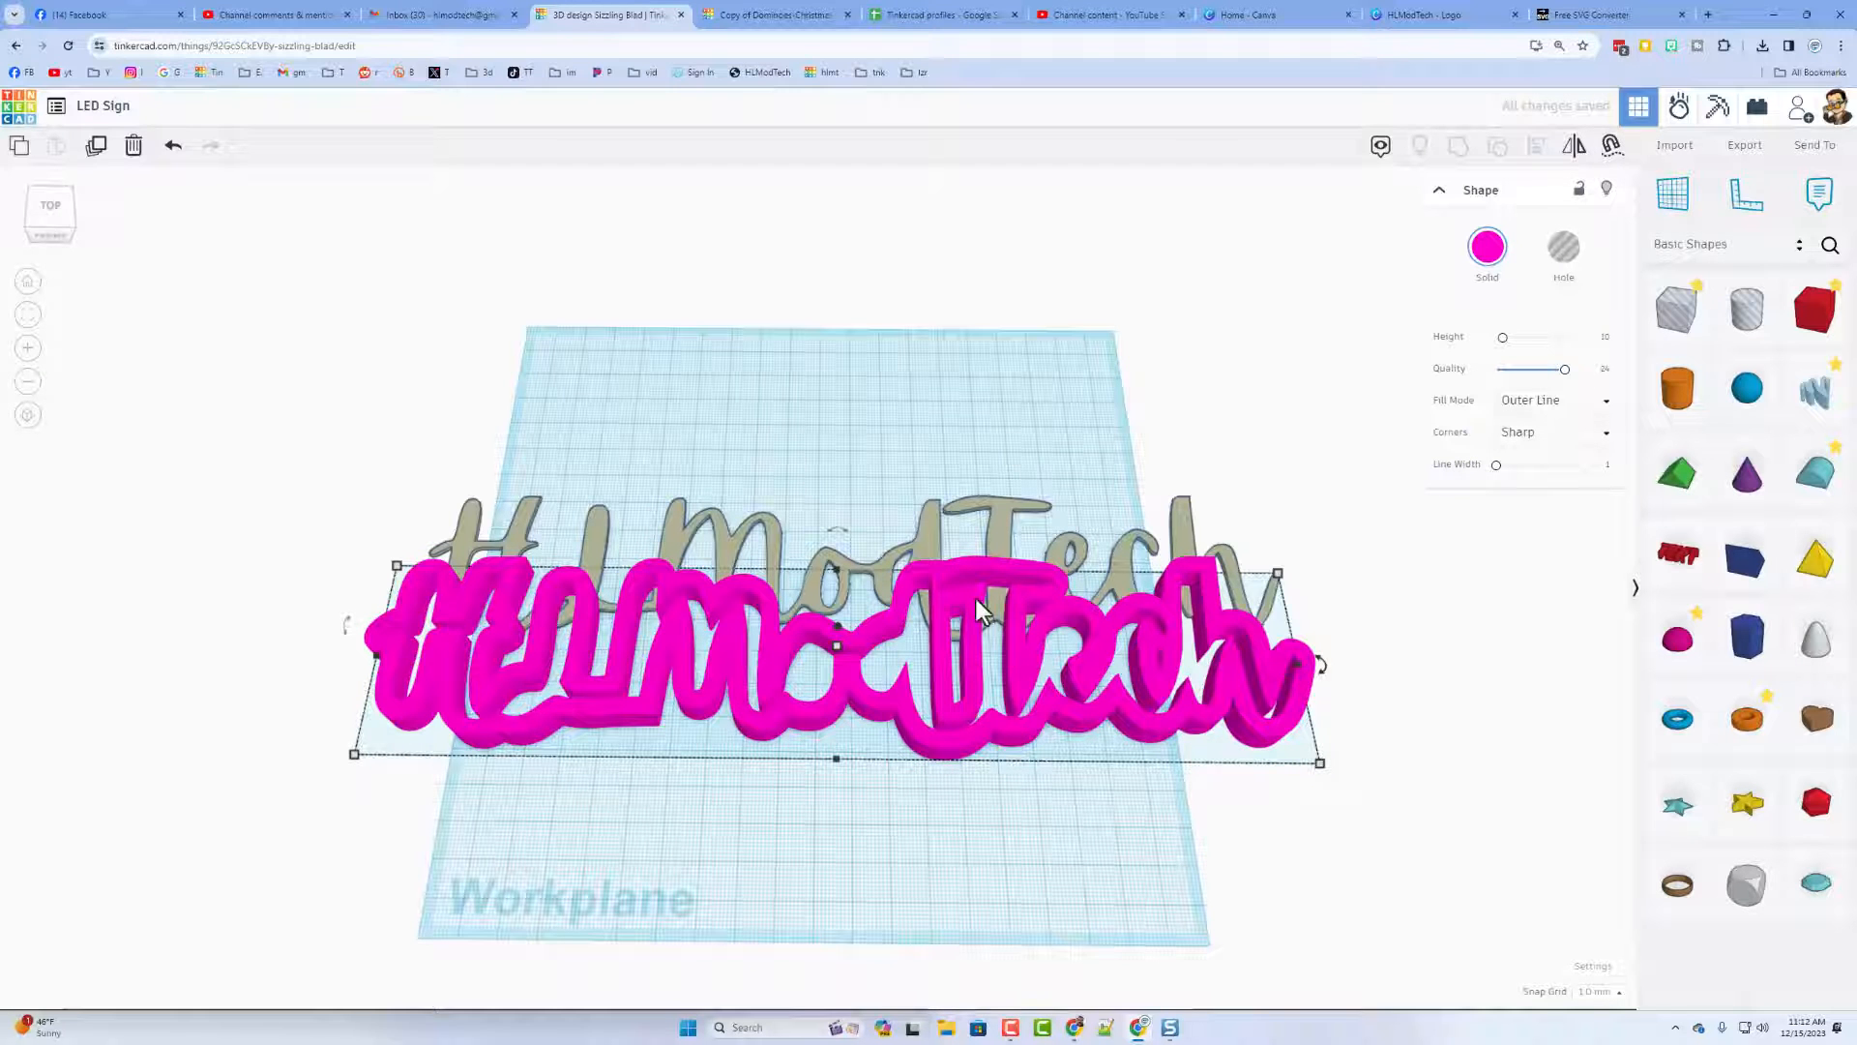
# - Align the magenta outline and the thin base lettering on their centers in both horizontal directions
pyautogui.moveTo(1033, 448); pyautogui.dragTo(886, 633)
pyautogui.press('l')
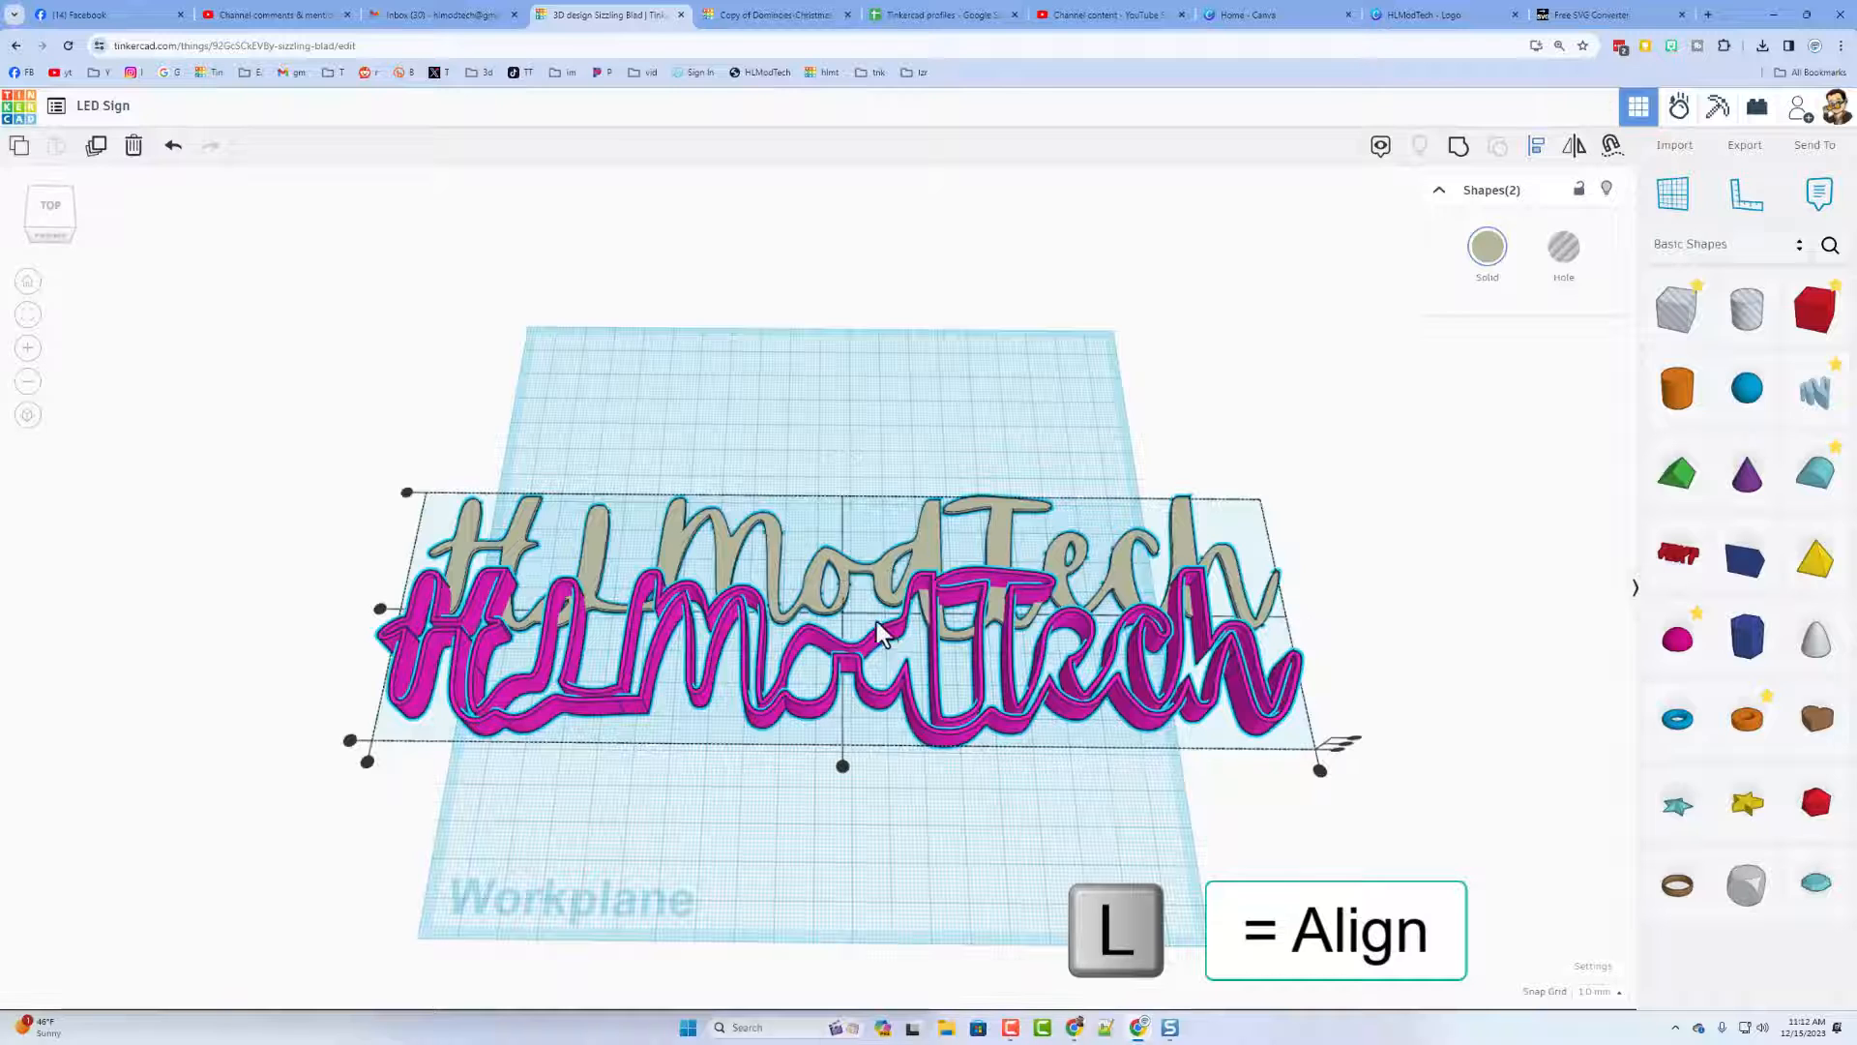
pyautogui.click(377, 607)
pyautogui.click(840, 713)
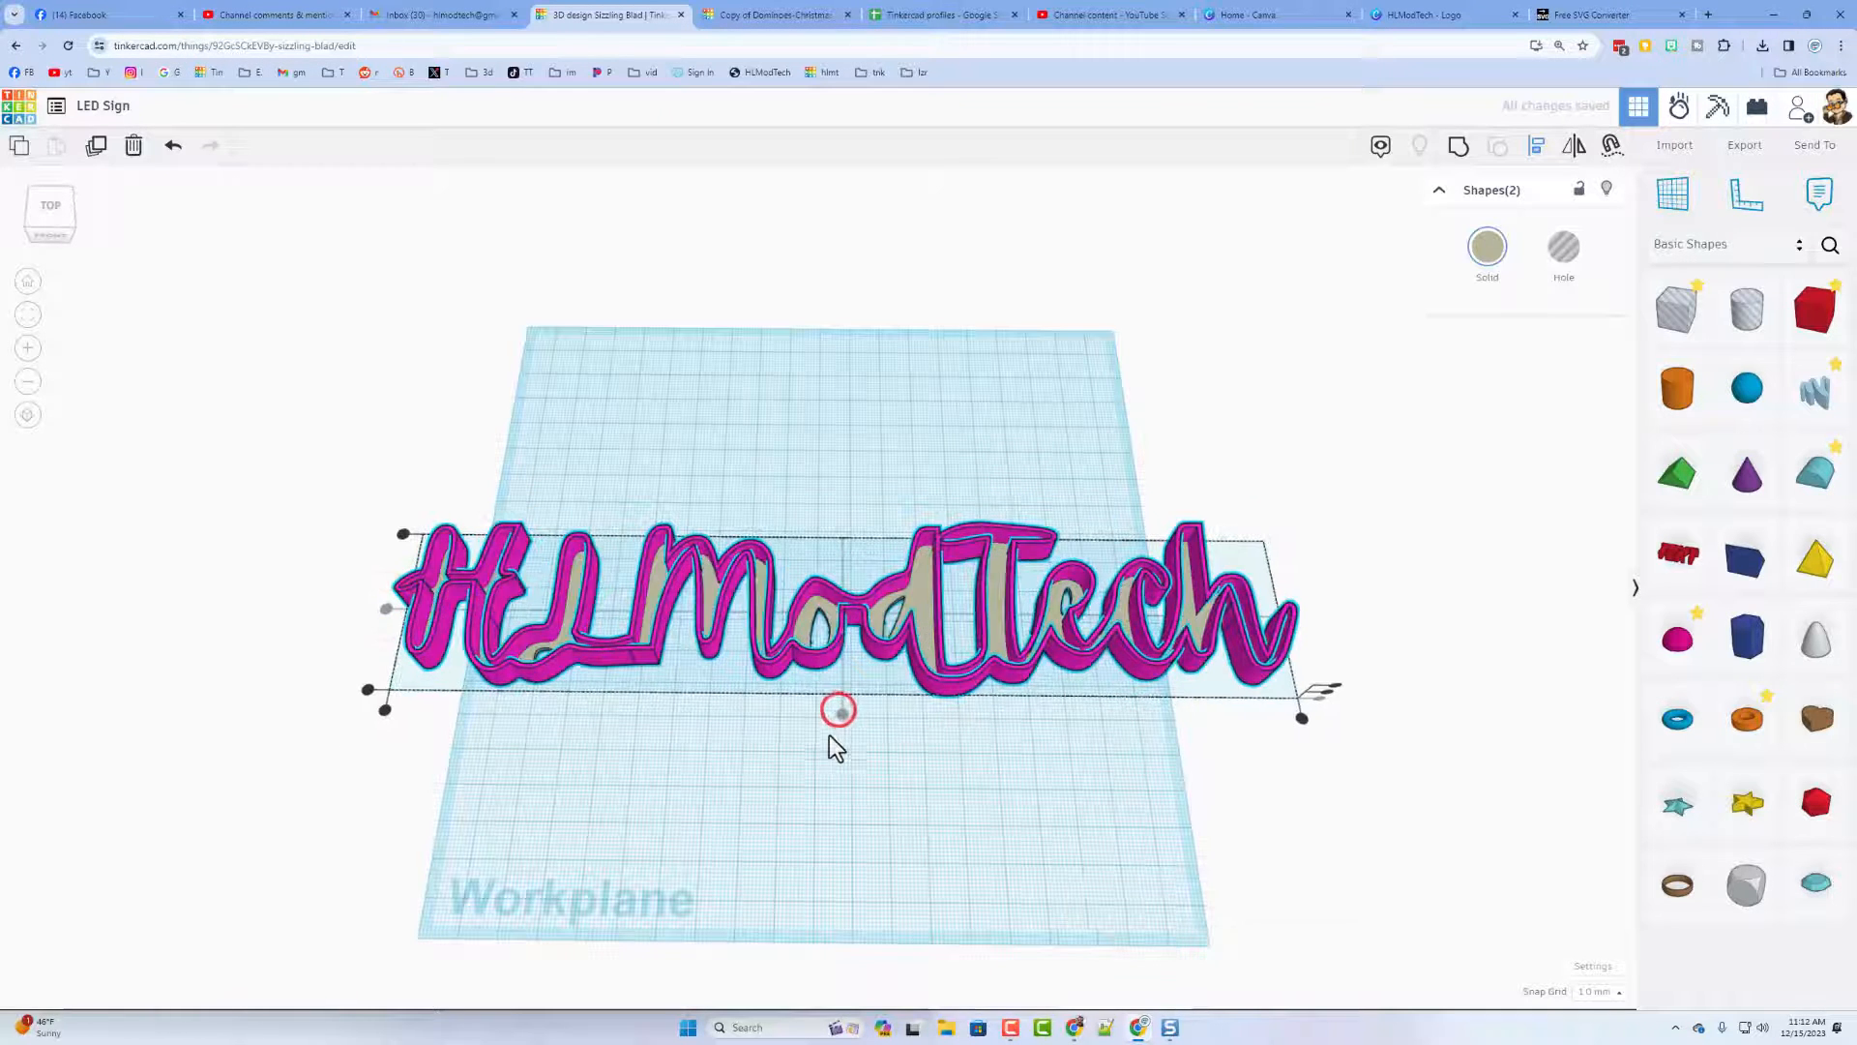
pyautogui.click(828, 734)
# - Scale the outline and base lettering down together so the whole sign fits within the workplane's width
pyautogui.moveTo(787, 695); pyautogui.dragTo(867, 769, button='right')
pyautogui.scroll(3, 819, 642)
pyautogui.moveTo(804, 704); pyautogui.dragTo(555, 679, button='right')
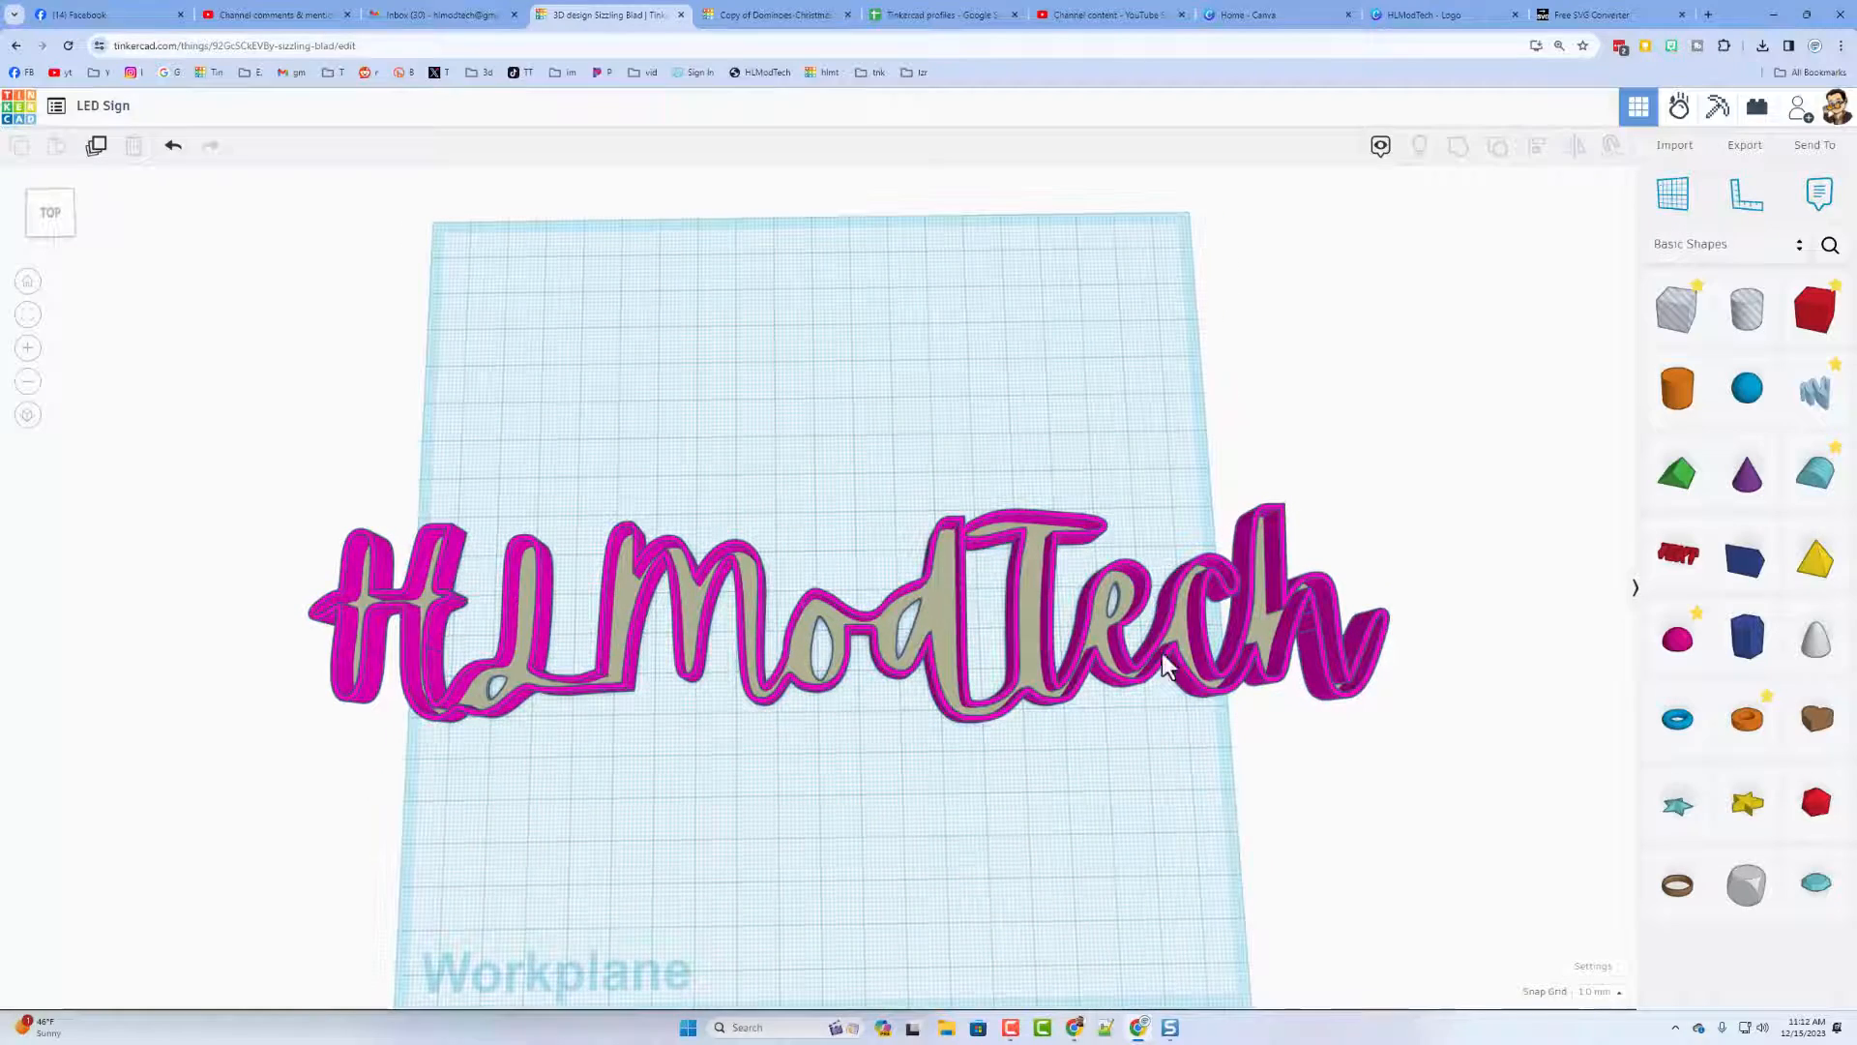
pyautogui.moveTo(1315, 682); pyautogui.dragTo(587, 643, button='right')
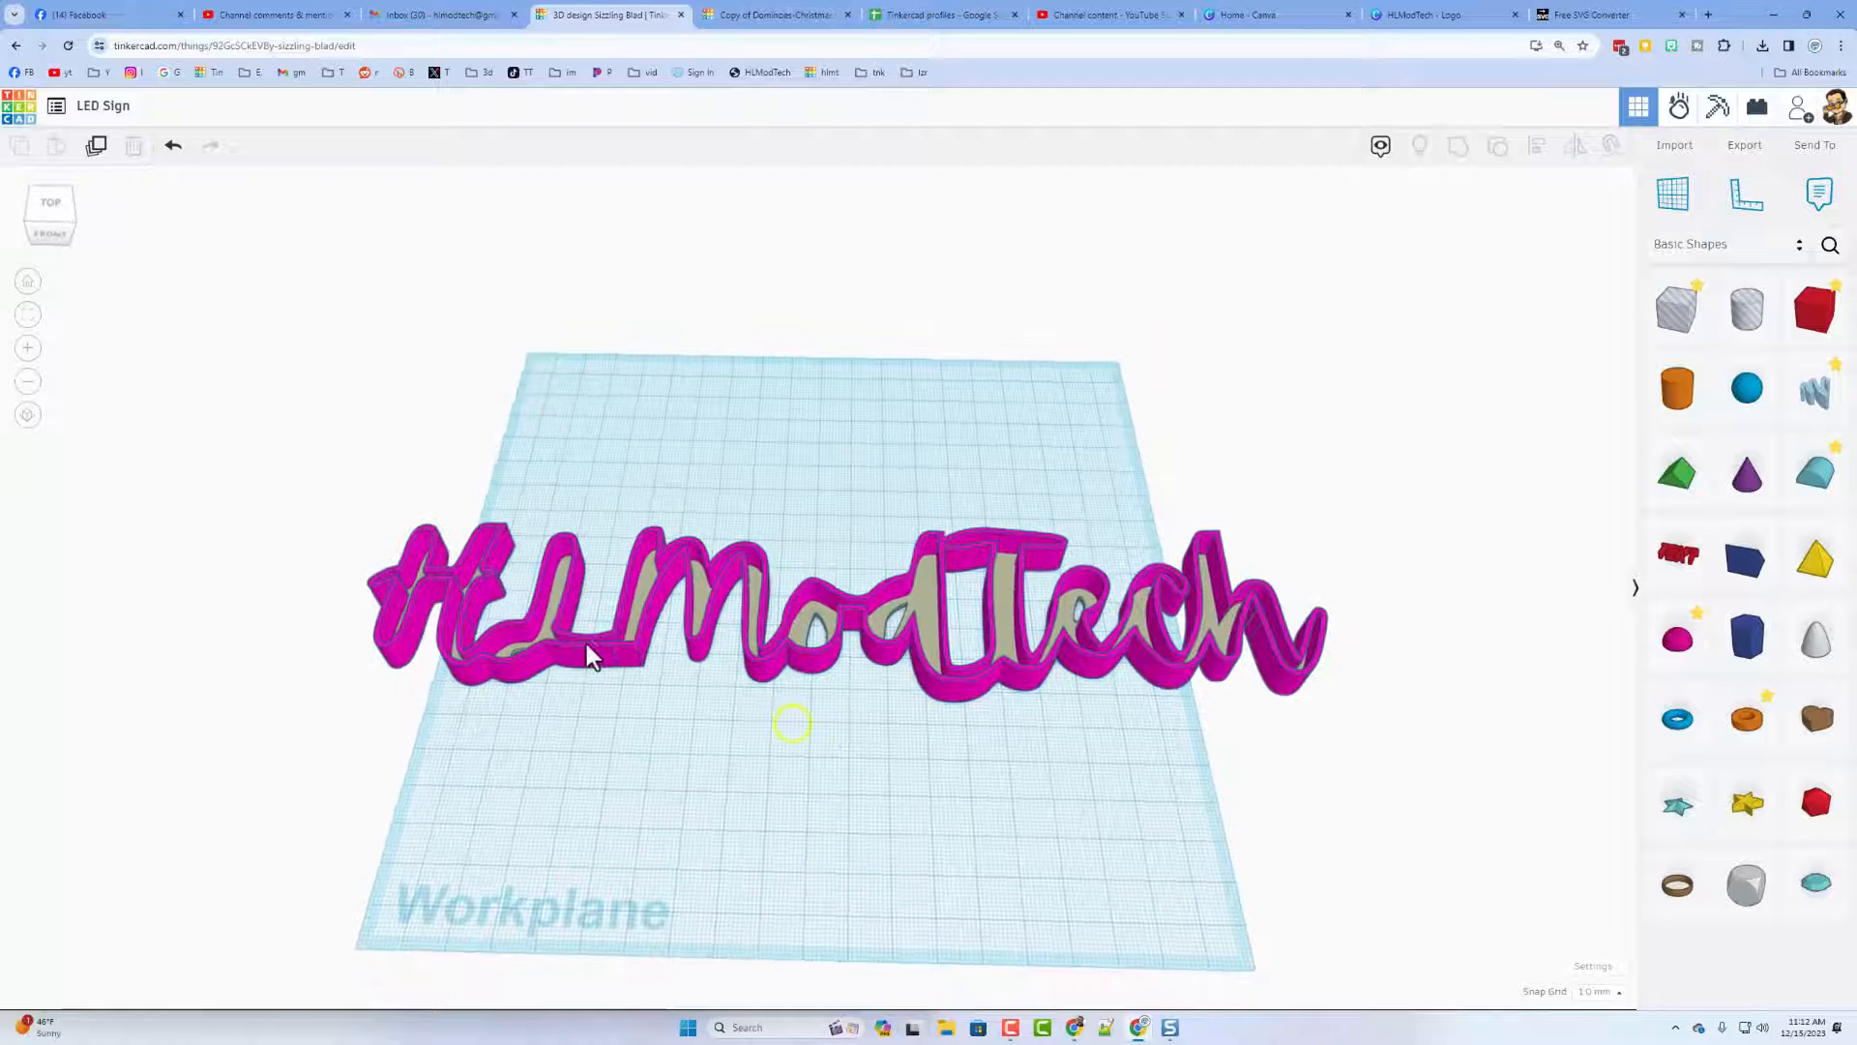
pyautogui.moveTo(294, 464); pyautogui.dragTo(1463, 822)
pyautogui.click(1333, 709)
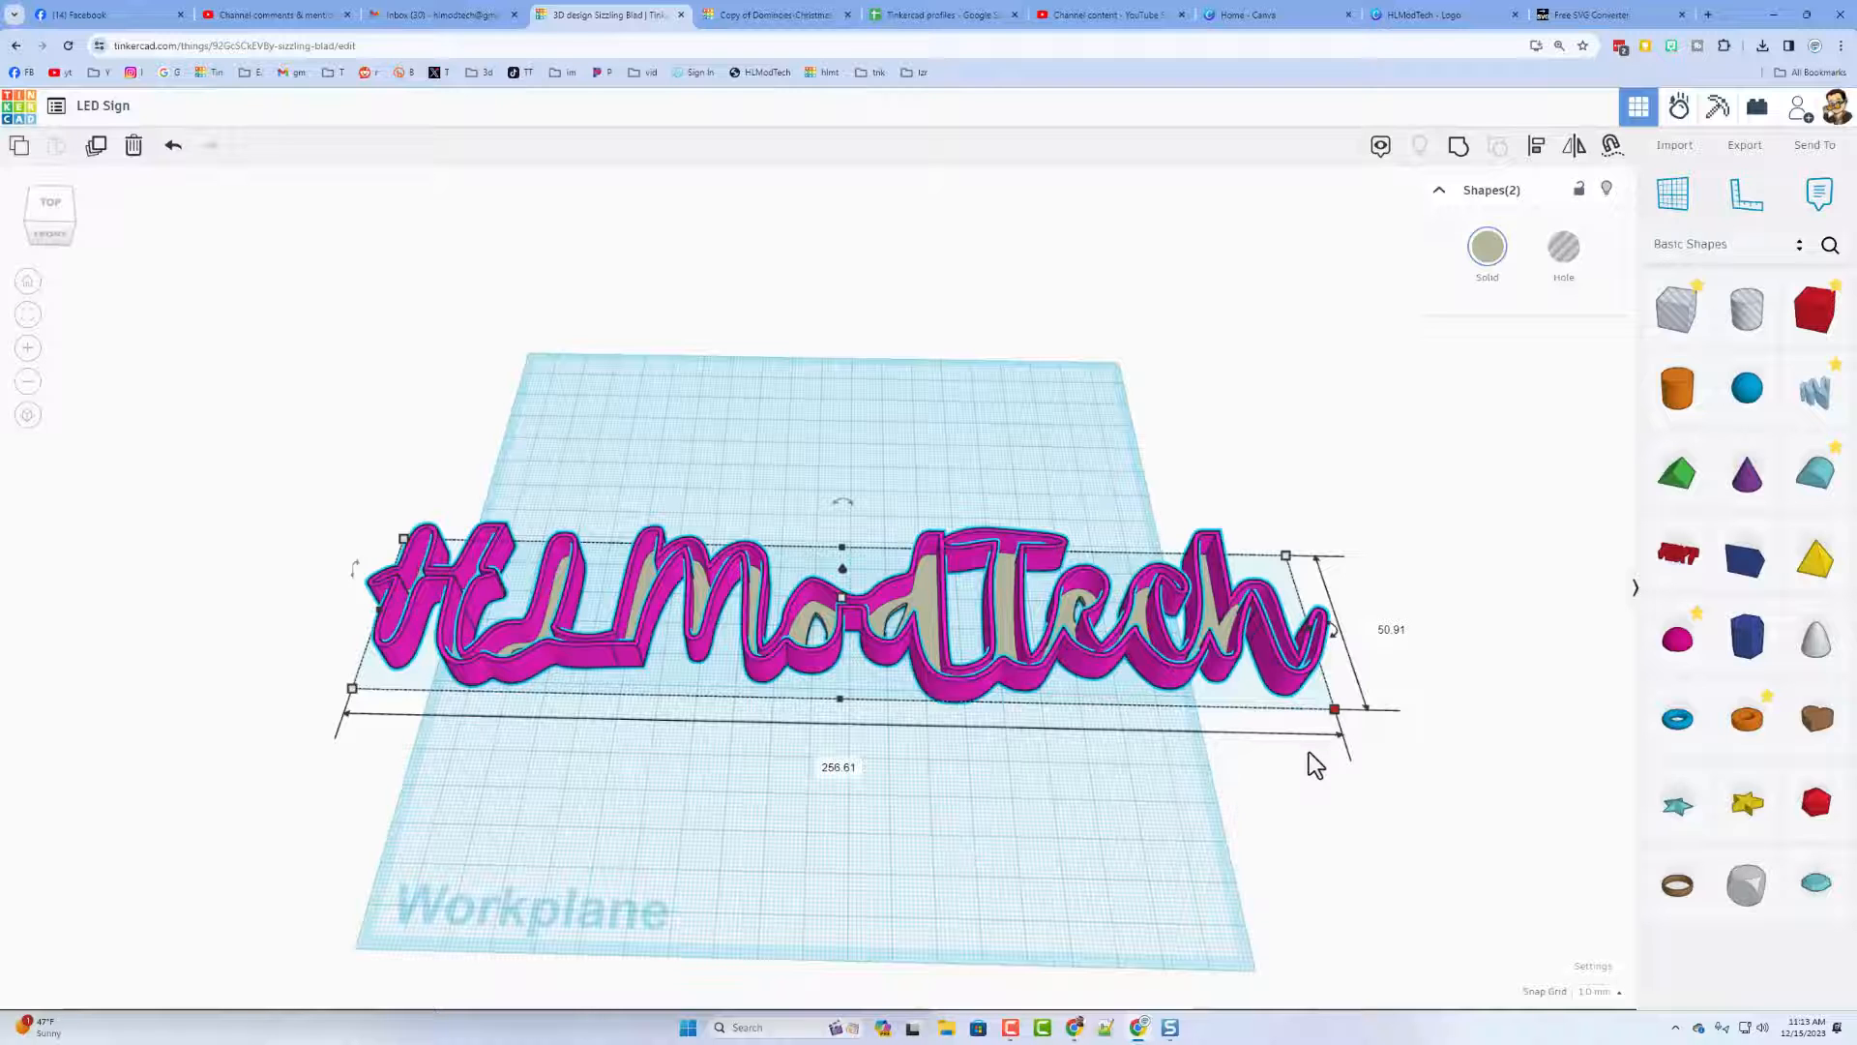
pyautogui.moveTo(1334, 708); pyautogui.dragTo(927, 611)
pyautogui.click(833, 672)
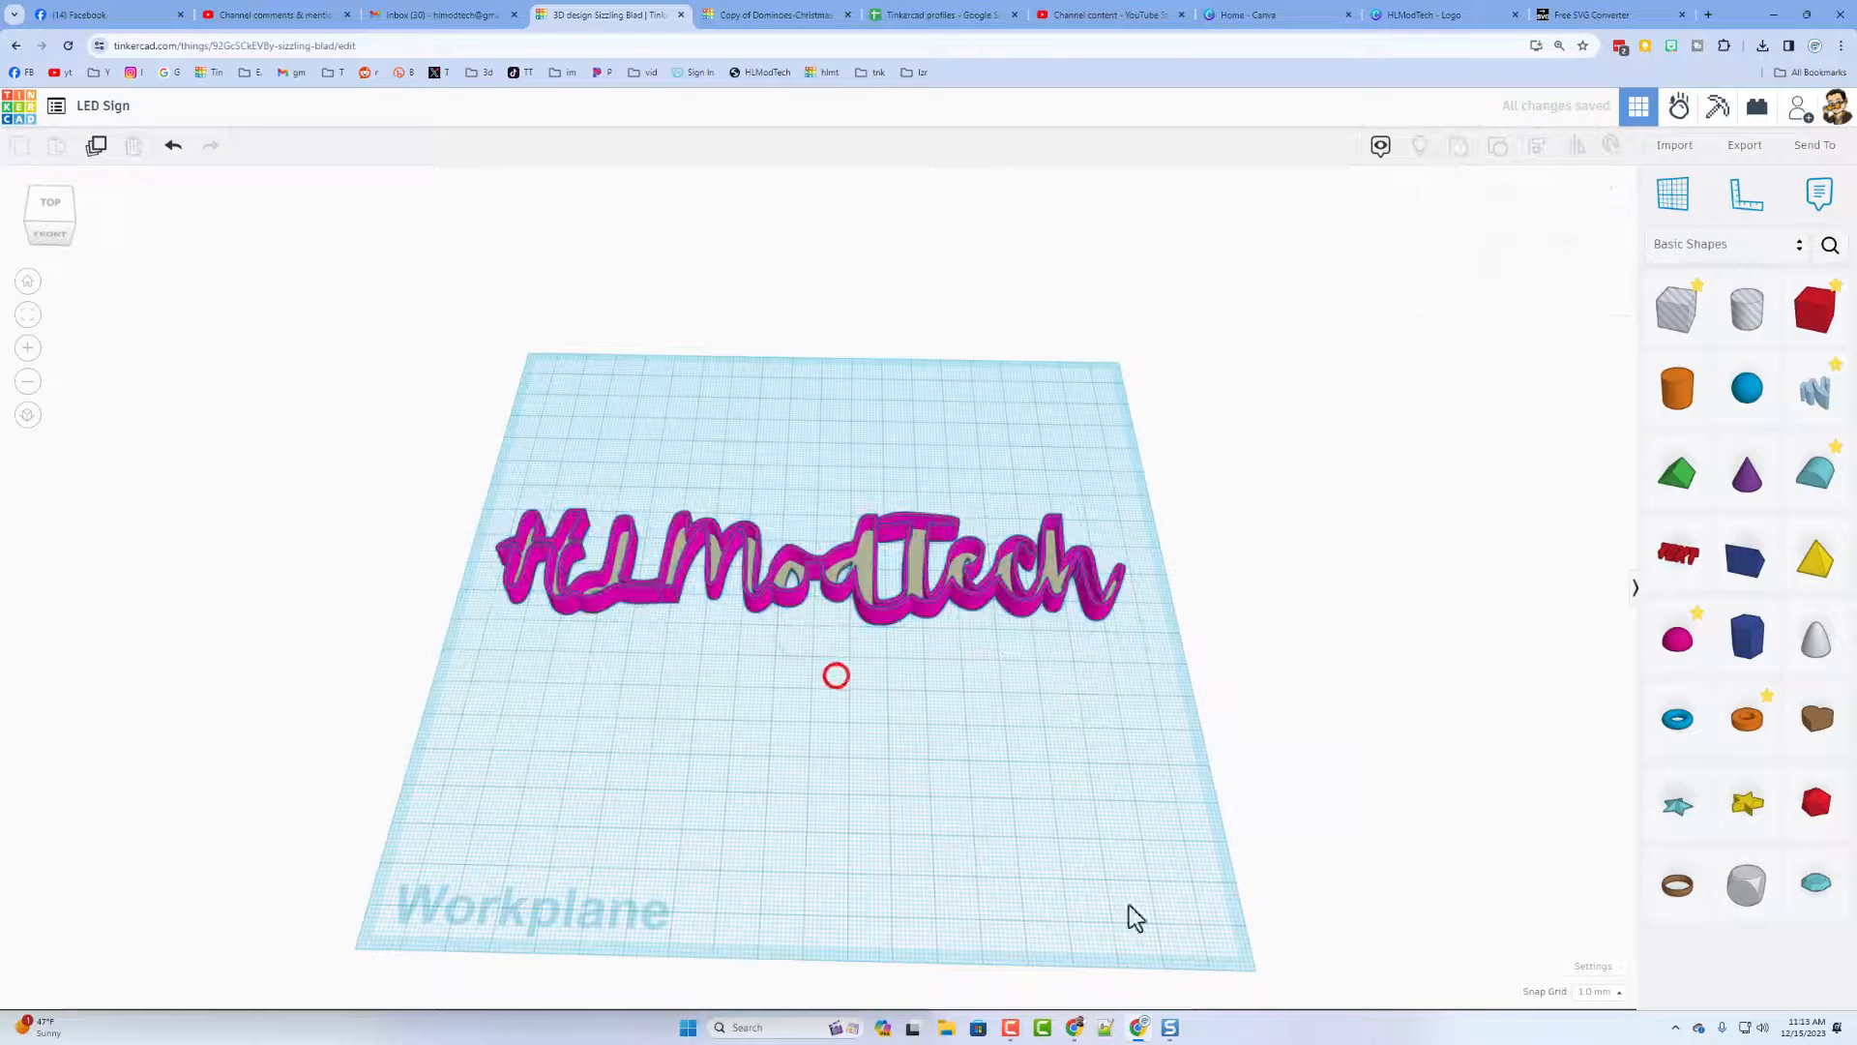
pyautogui.moveTo(956, 777); pyautogui.dragTo(1212, 885, button='right')
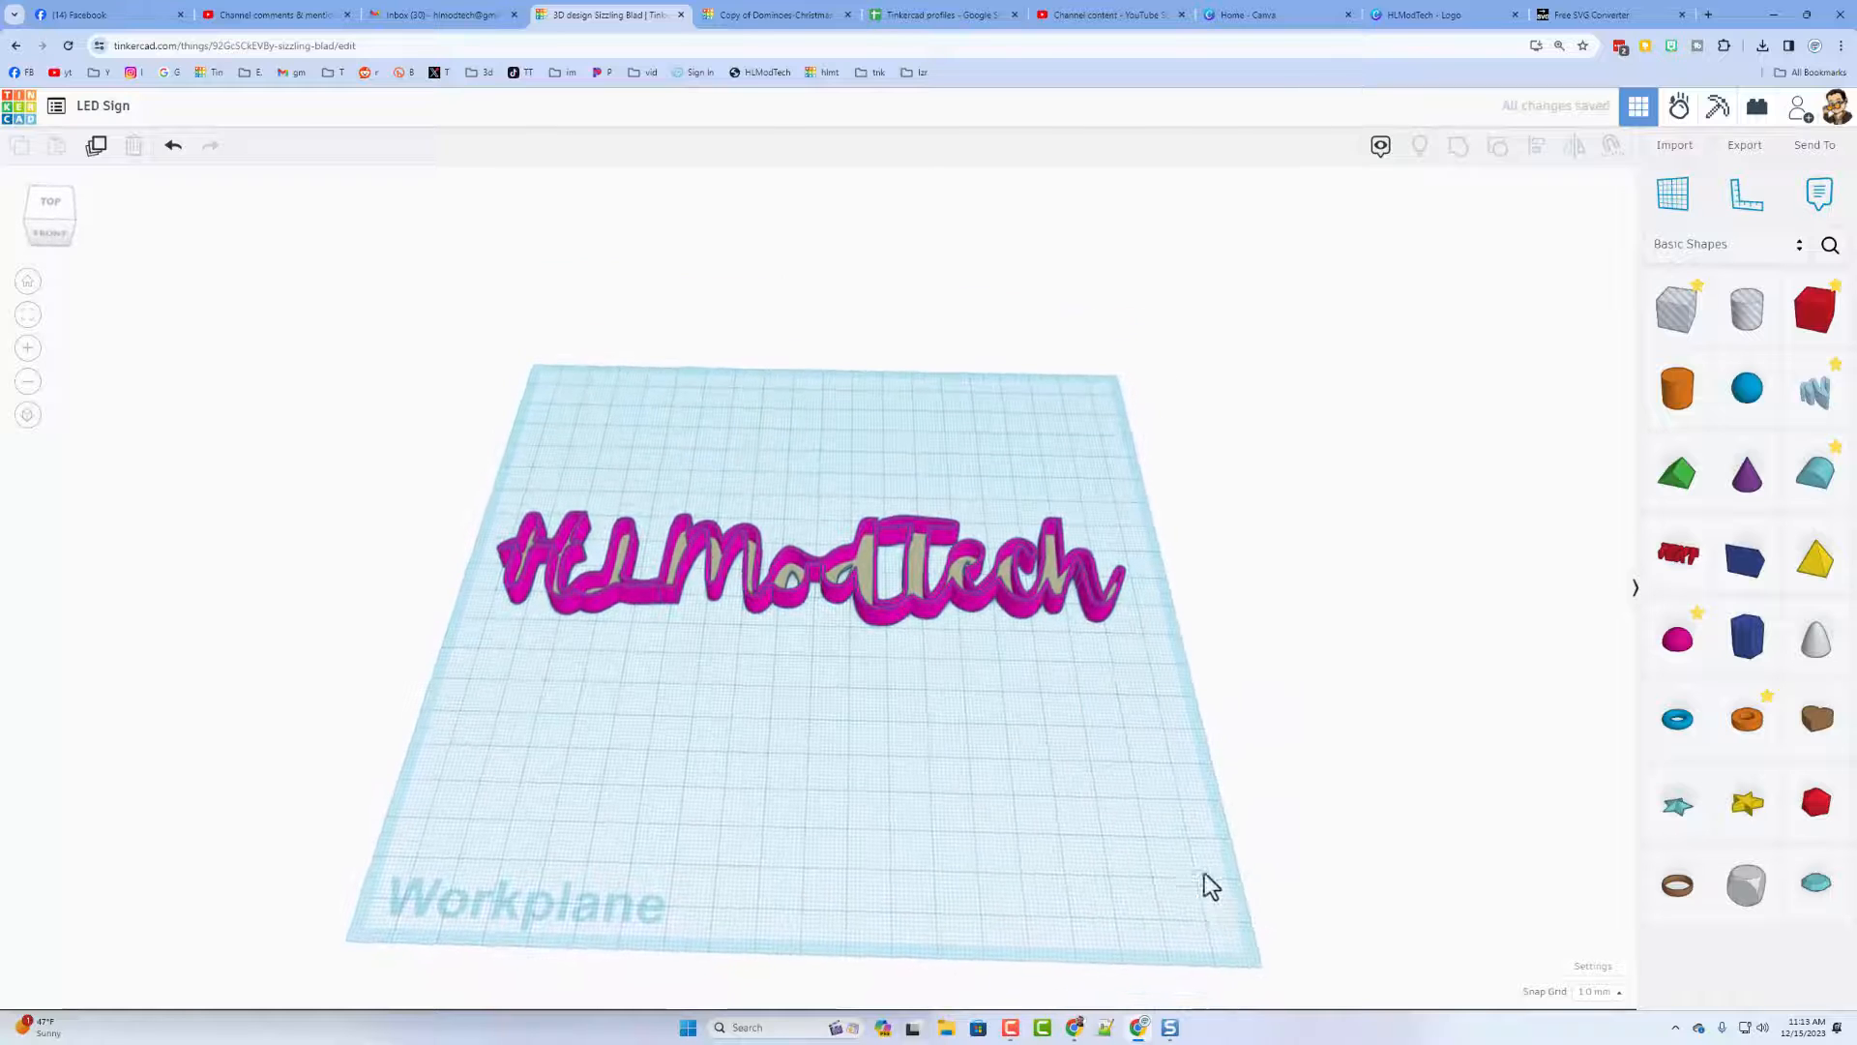
# - Set the workplane width to 300 mm in the workspace settings
pyautogui.click(1577, 965)
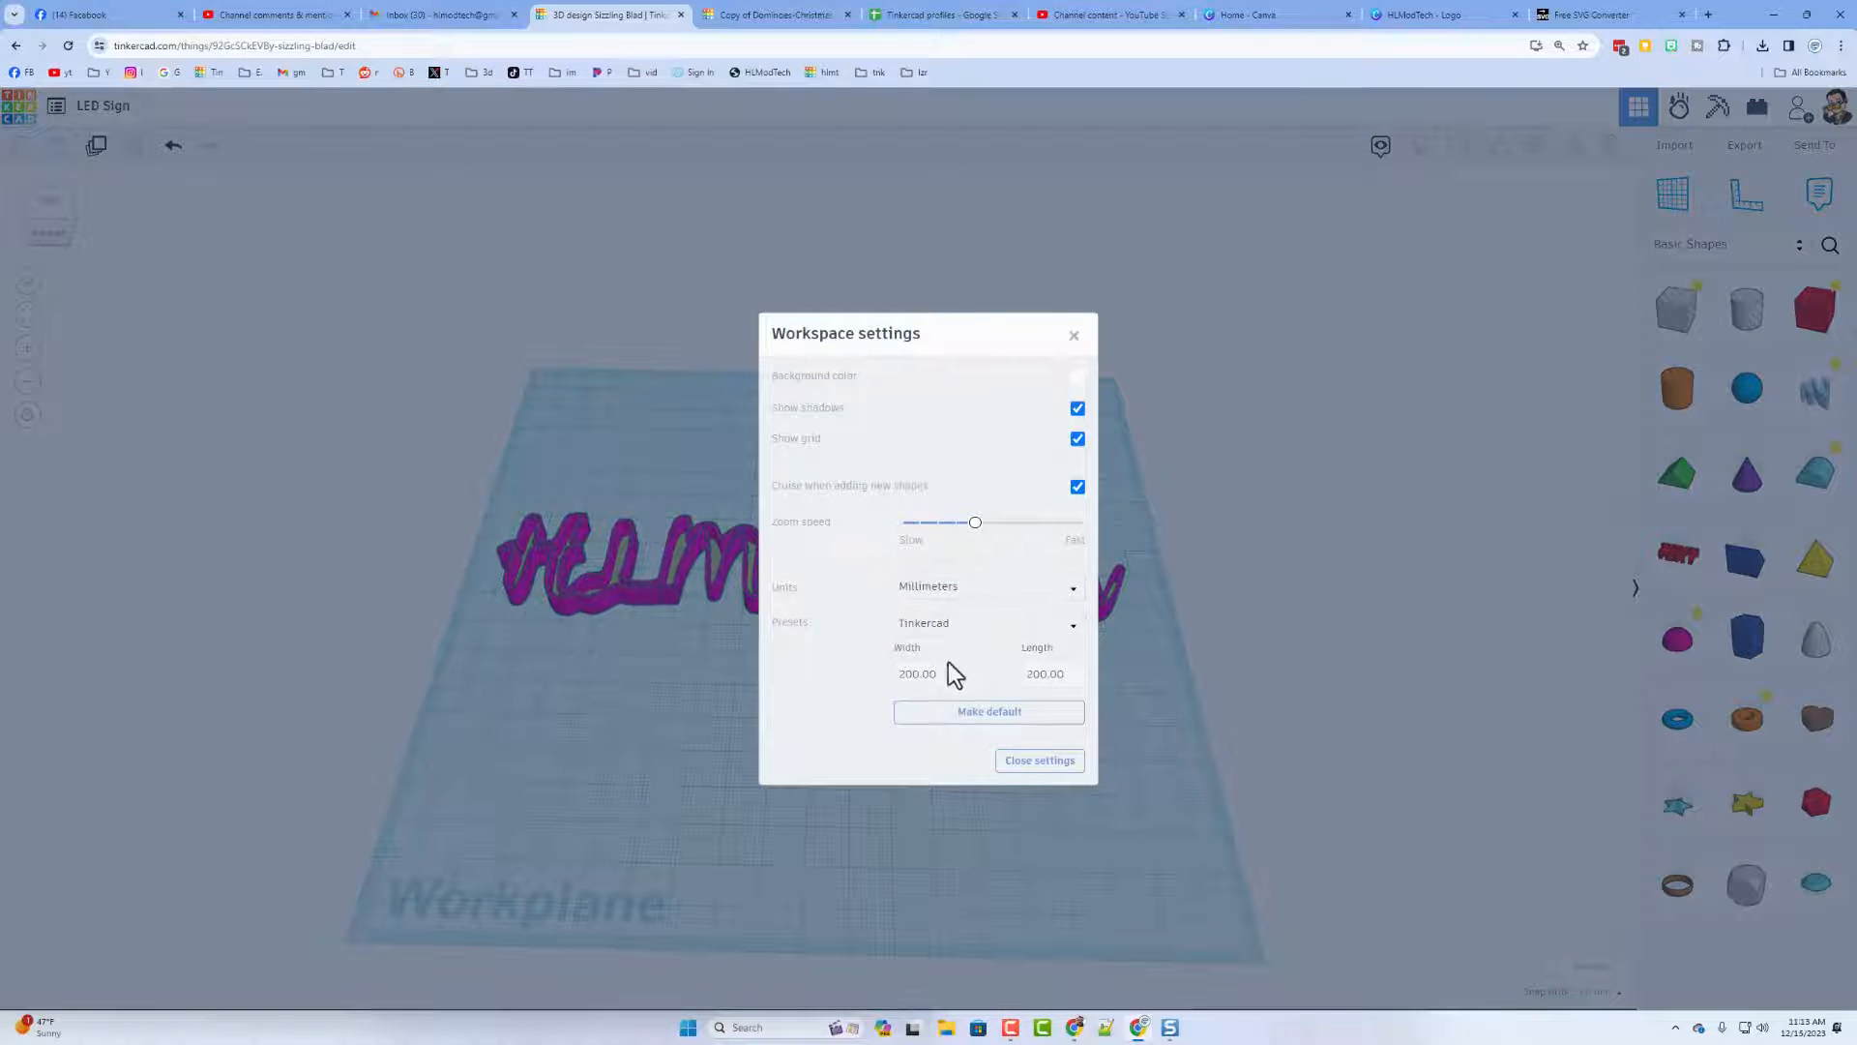
pyautogui.click(900, 674)
pyautogui.click(899, 674)
pyautogui.click(907, 675)
pyautogui.press('BackSpace')
pyautogui.write('3')
pyautogui.click(1132, 736)
# - Recolor the thin base lettering inside the magenta outline to a custom orange
pyautogui.scroll(-1, 1169, 763)
pyautogui.moveTo(1124, 682); pyautogui.dragTo(1149, 775, button='right')
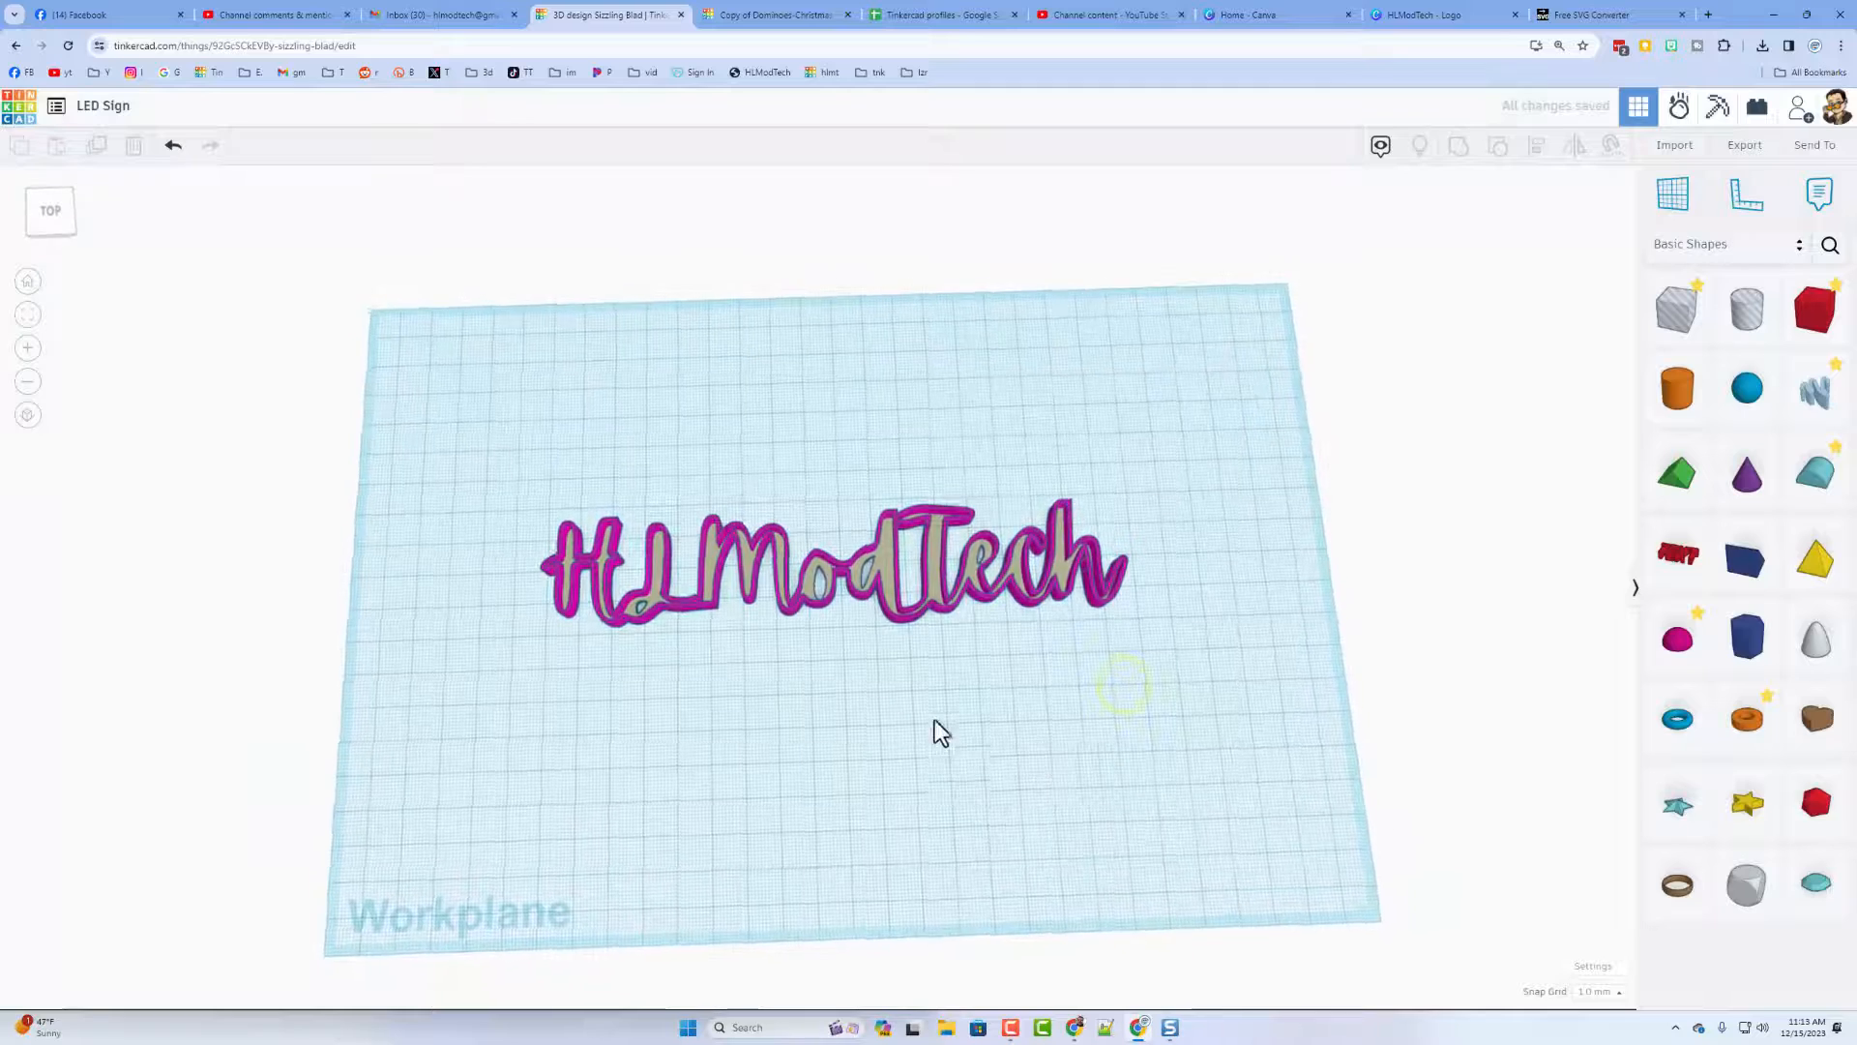
pyautogui.click(796, 701)
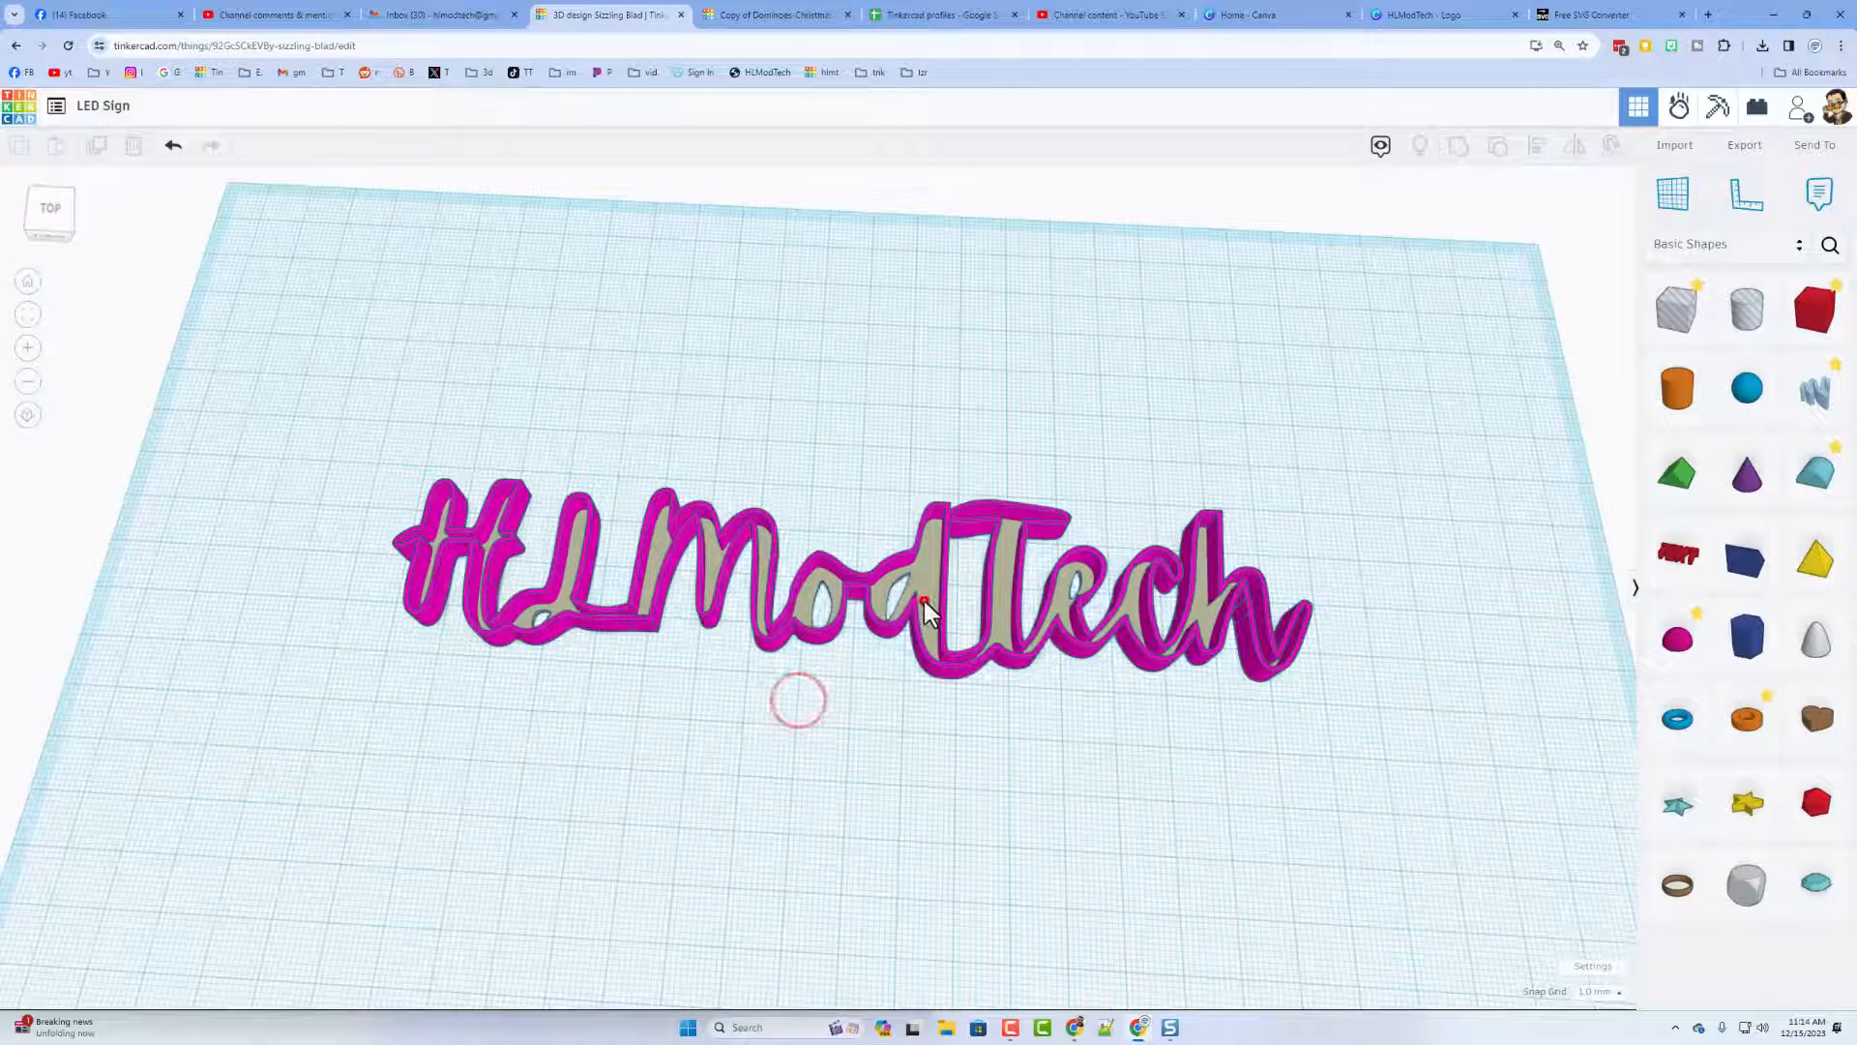
pyautogui.click(924, 600)
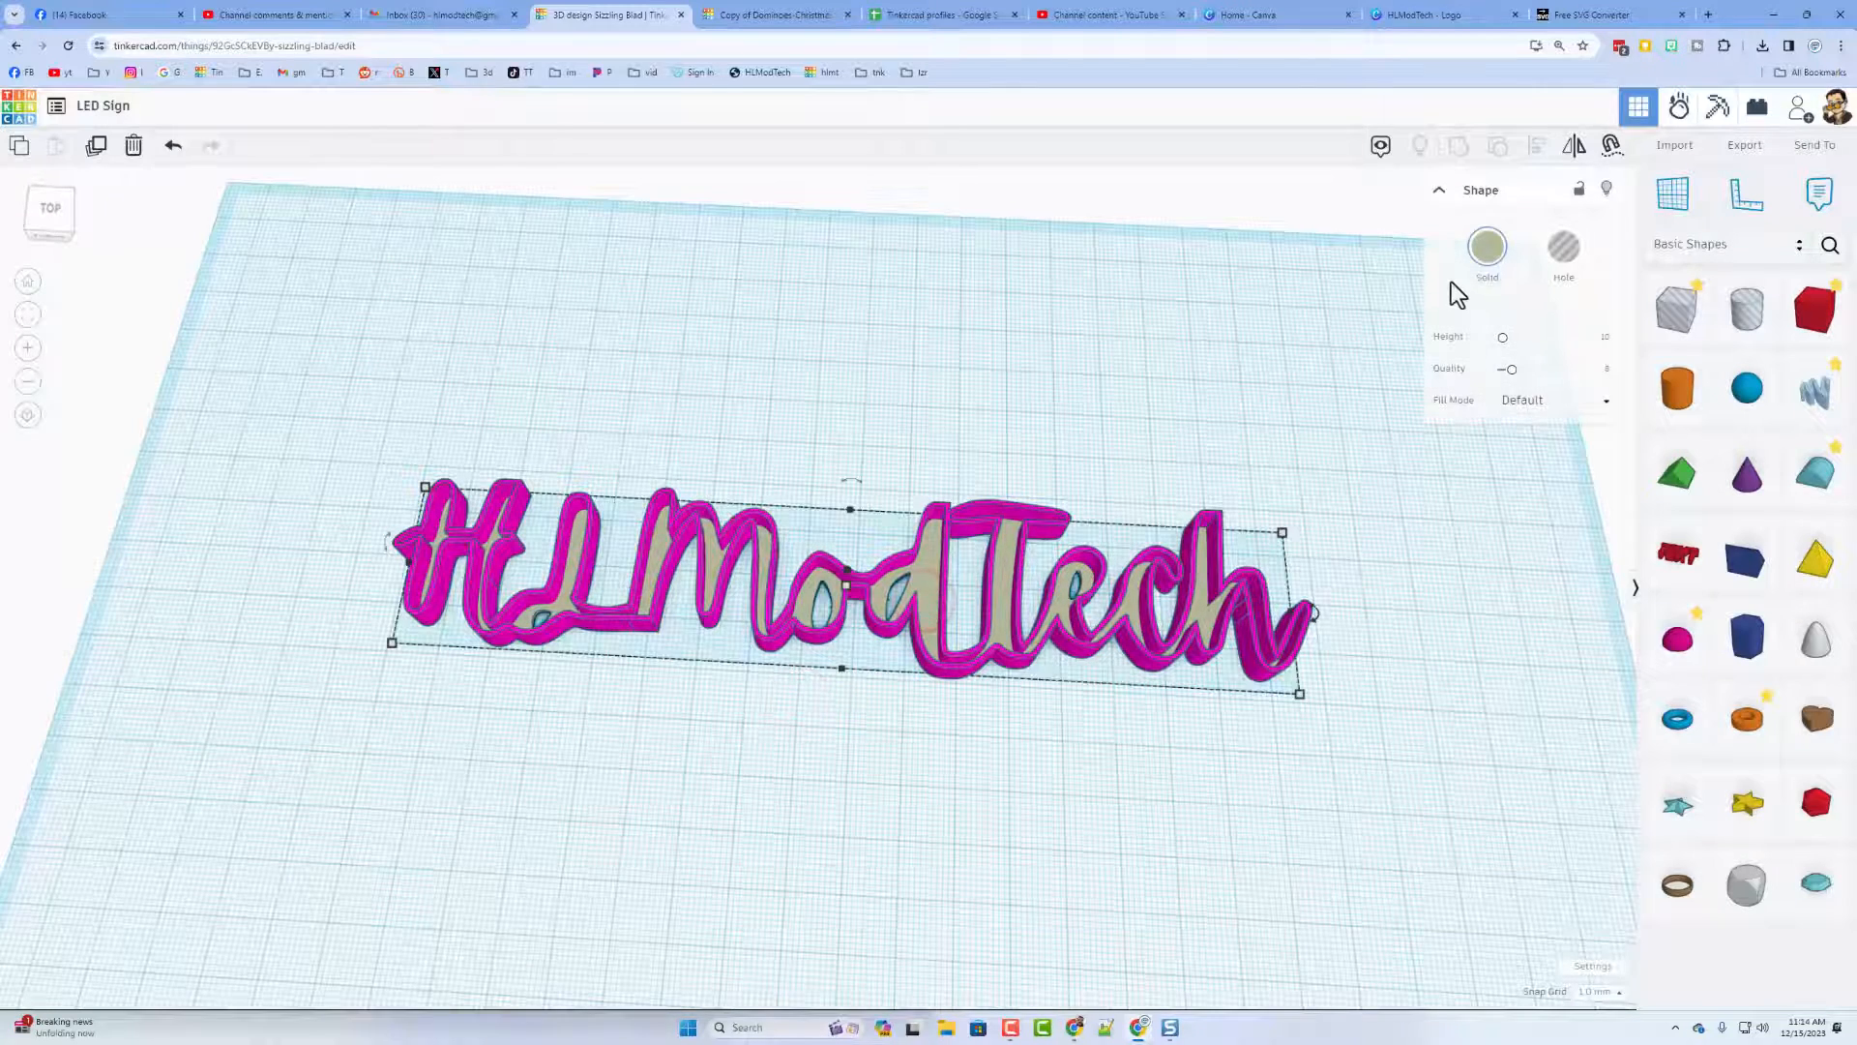
pyautogui.click(1486, 246)
pyautogui.click(1434, 426)
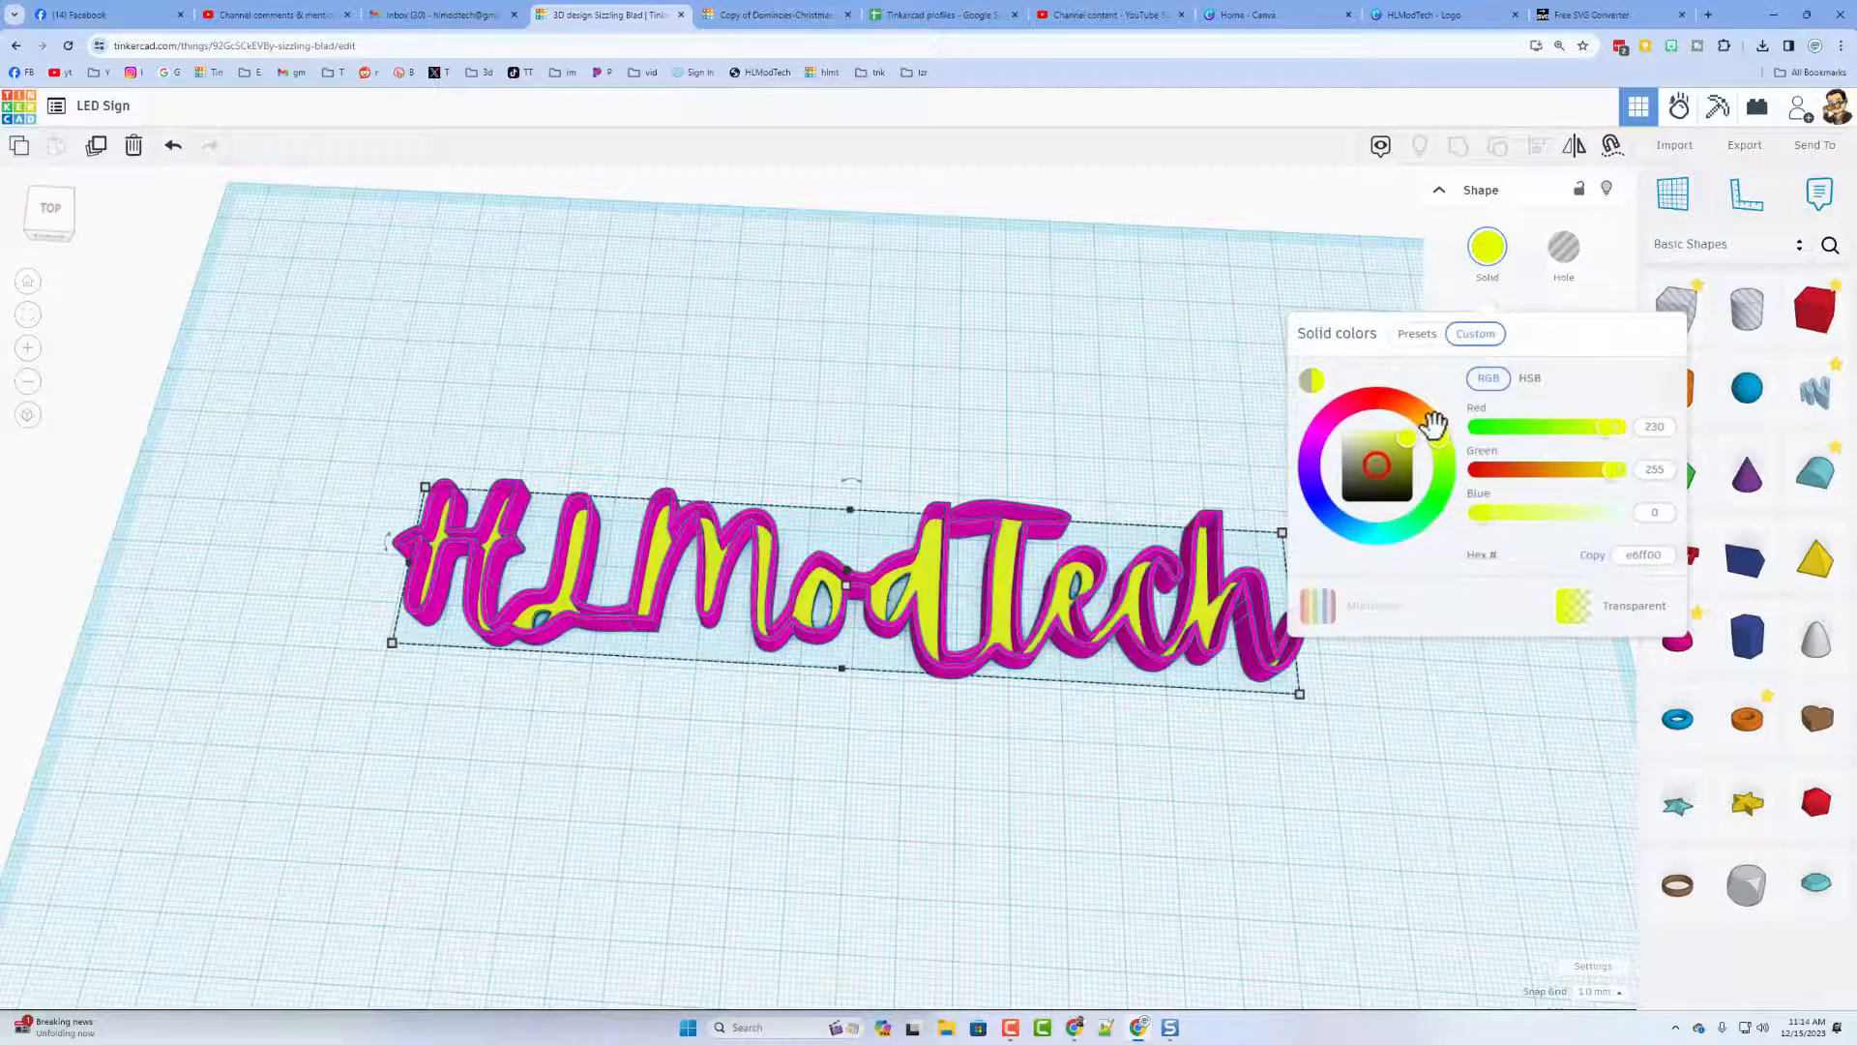
pyautogui.moveTo(1435, 425); pyautogui.dragTo(1419, 410)
pyautogui.click(1169, 364)
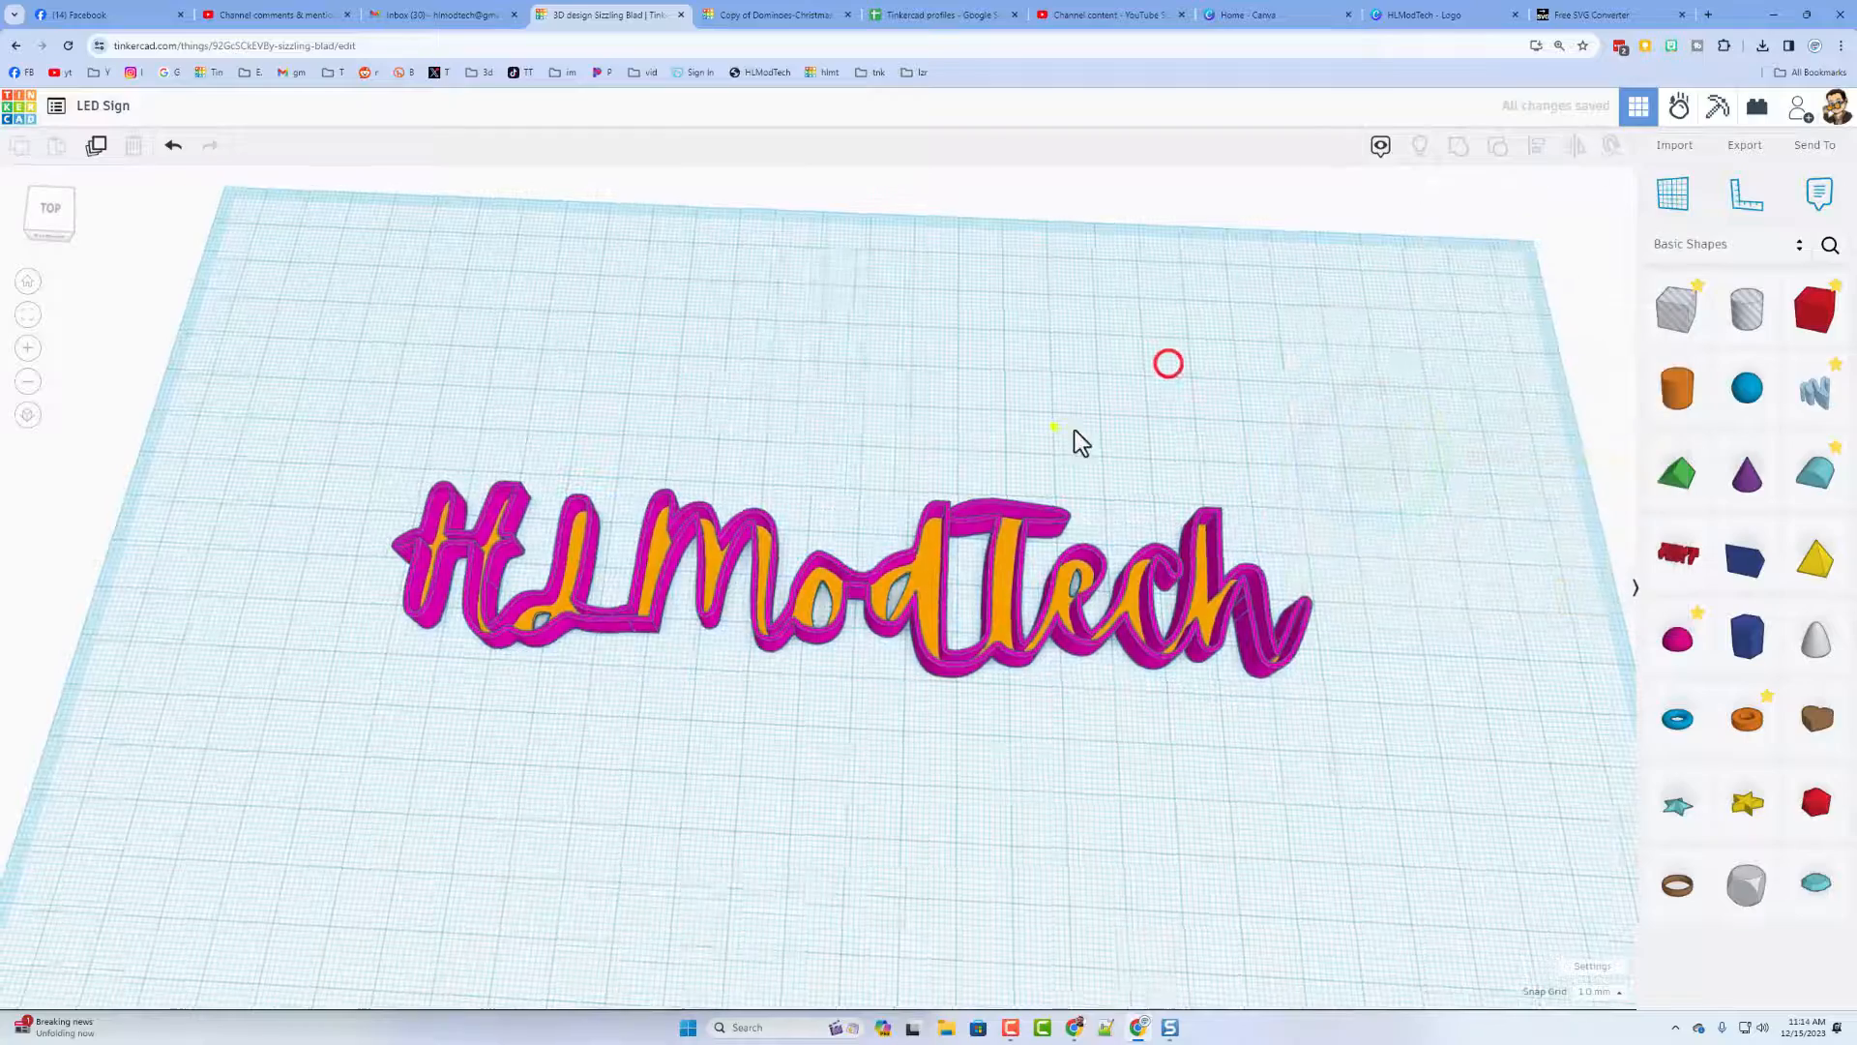
# - Change the workspace background to the light periwinkle blue preset and turn off the workplane grid
pyautogui.moveTo(1081, 441); pyautogui.dragTo(1207, 399, button='right')
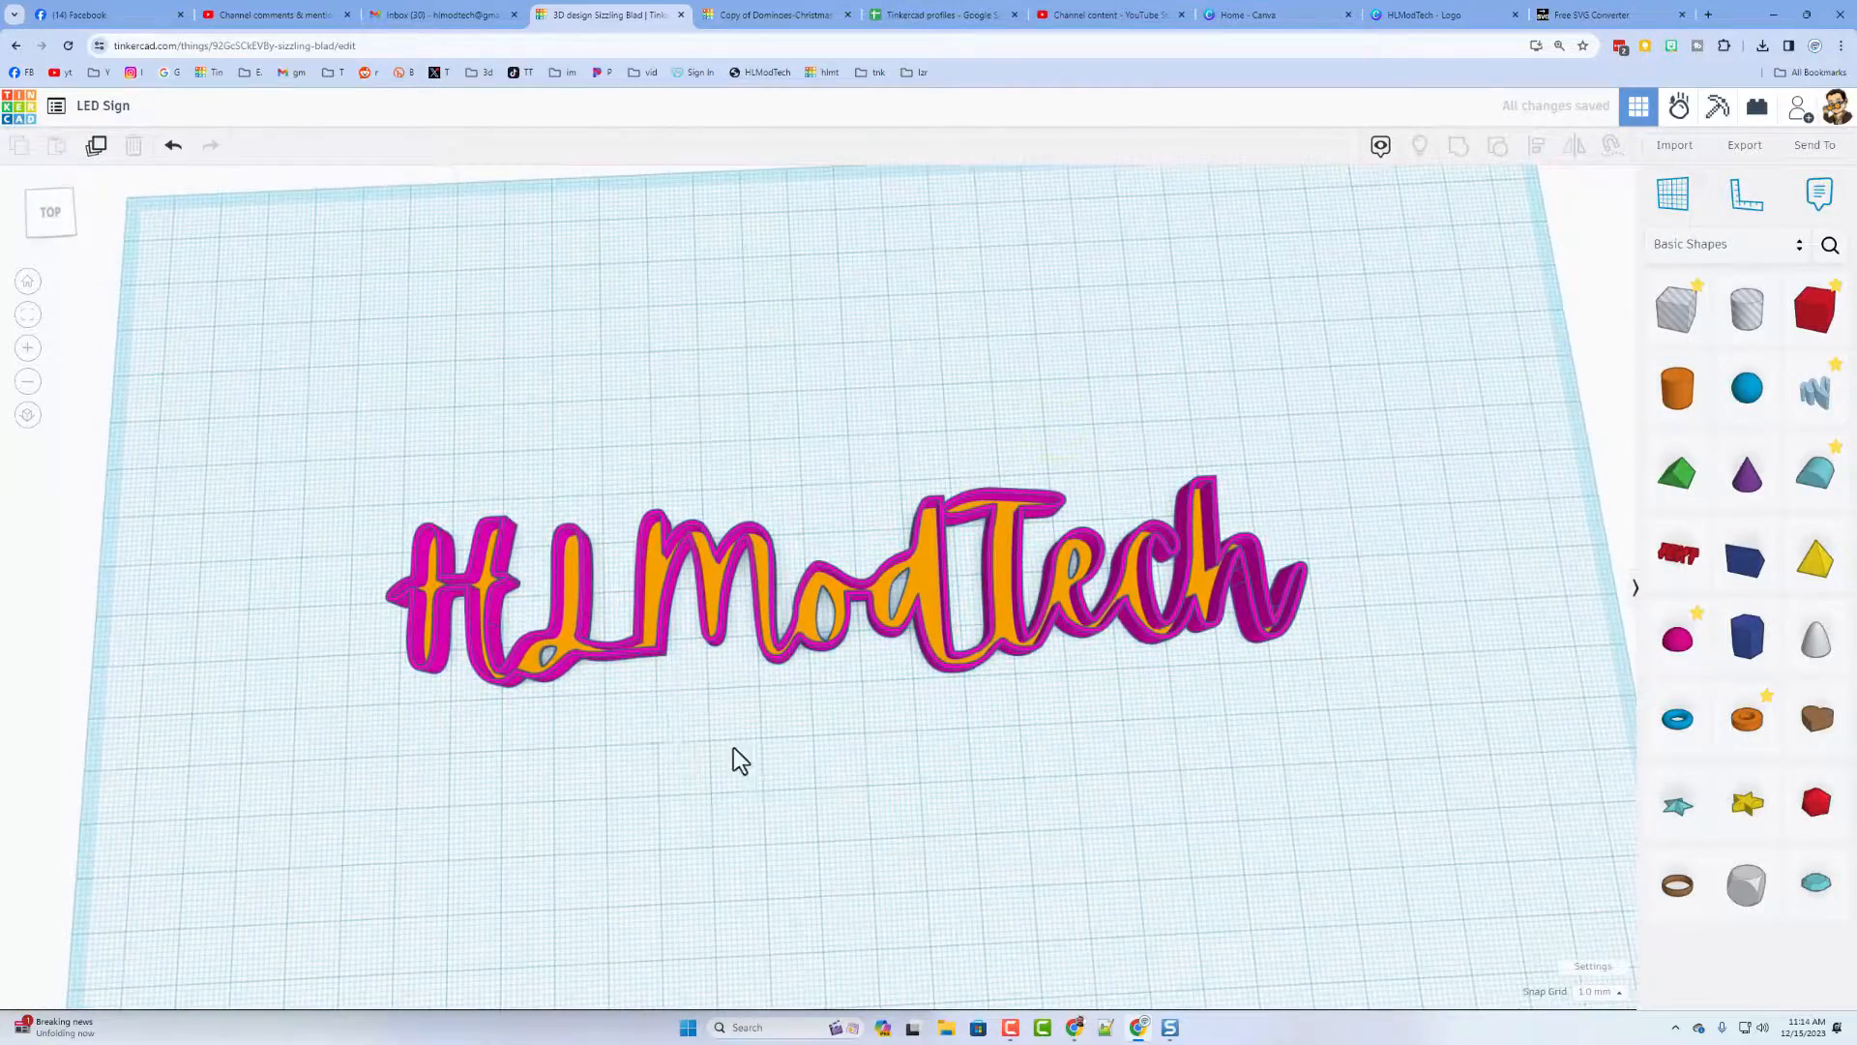
pyautogui.moveTo(733, 747)
pyautogui.mouseDown(button='right')
pyautogui.moveTo(751, 738)
pyautogui.moveTo(605, 655)
pyautogui.moveTo(667, 706)
pyautogui.moveTo(644, 745)
pyautogui.moveTo(810, 728)
pyautogui.moveTo(764, 728)
pyautogui.mouseUp(button='right')
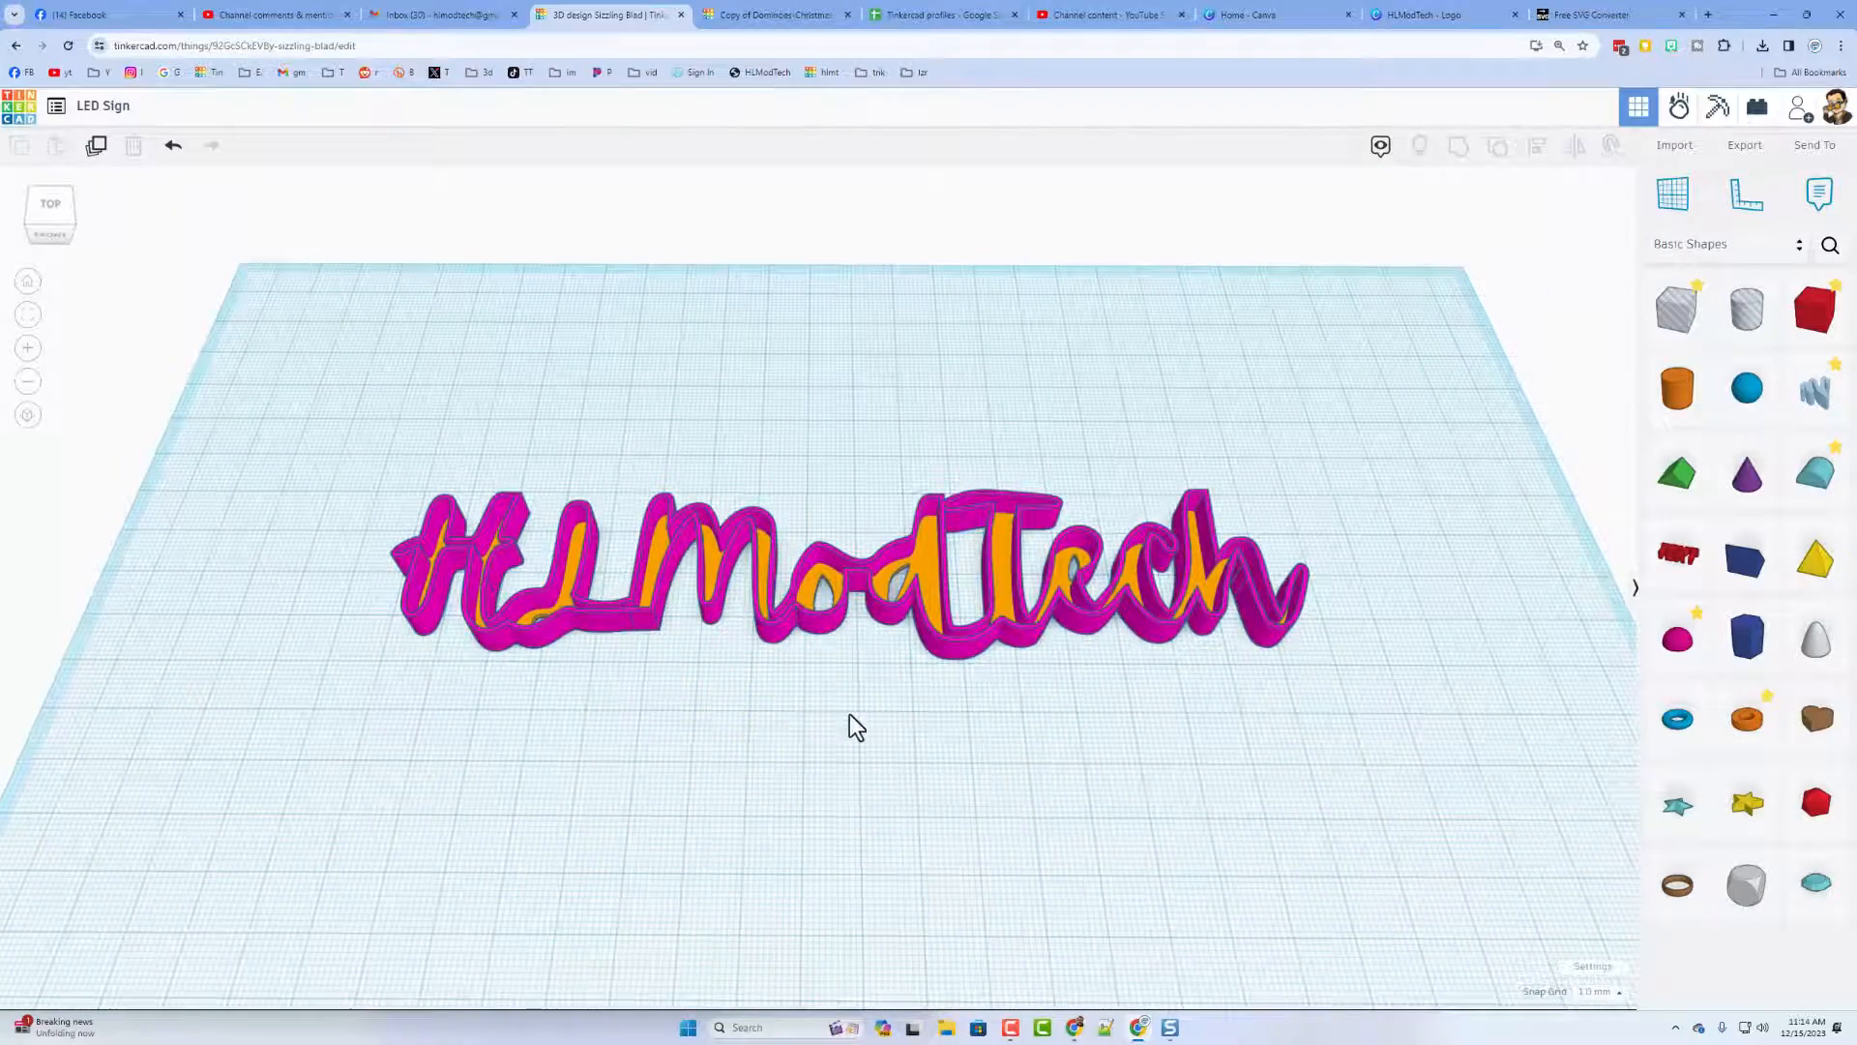
pyautogui.moveTo(1378, 910); pyautogui.dragTo(897, 693, button='right')
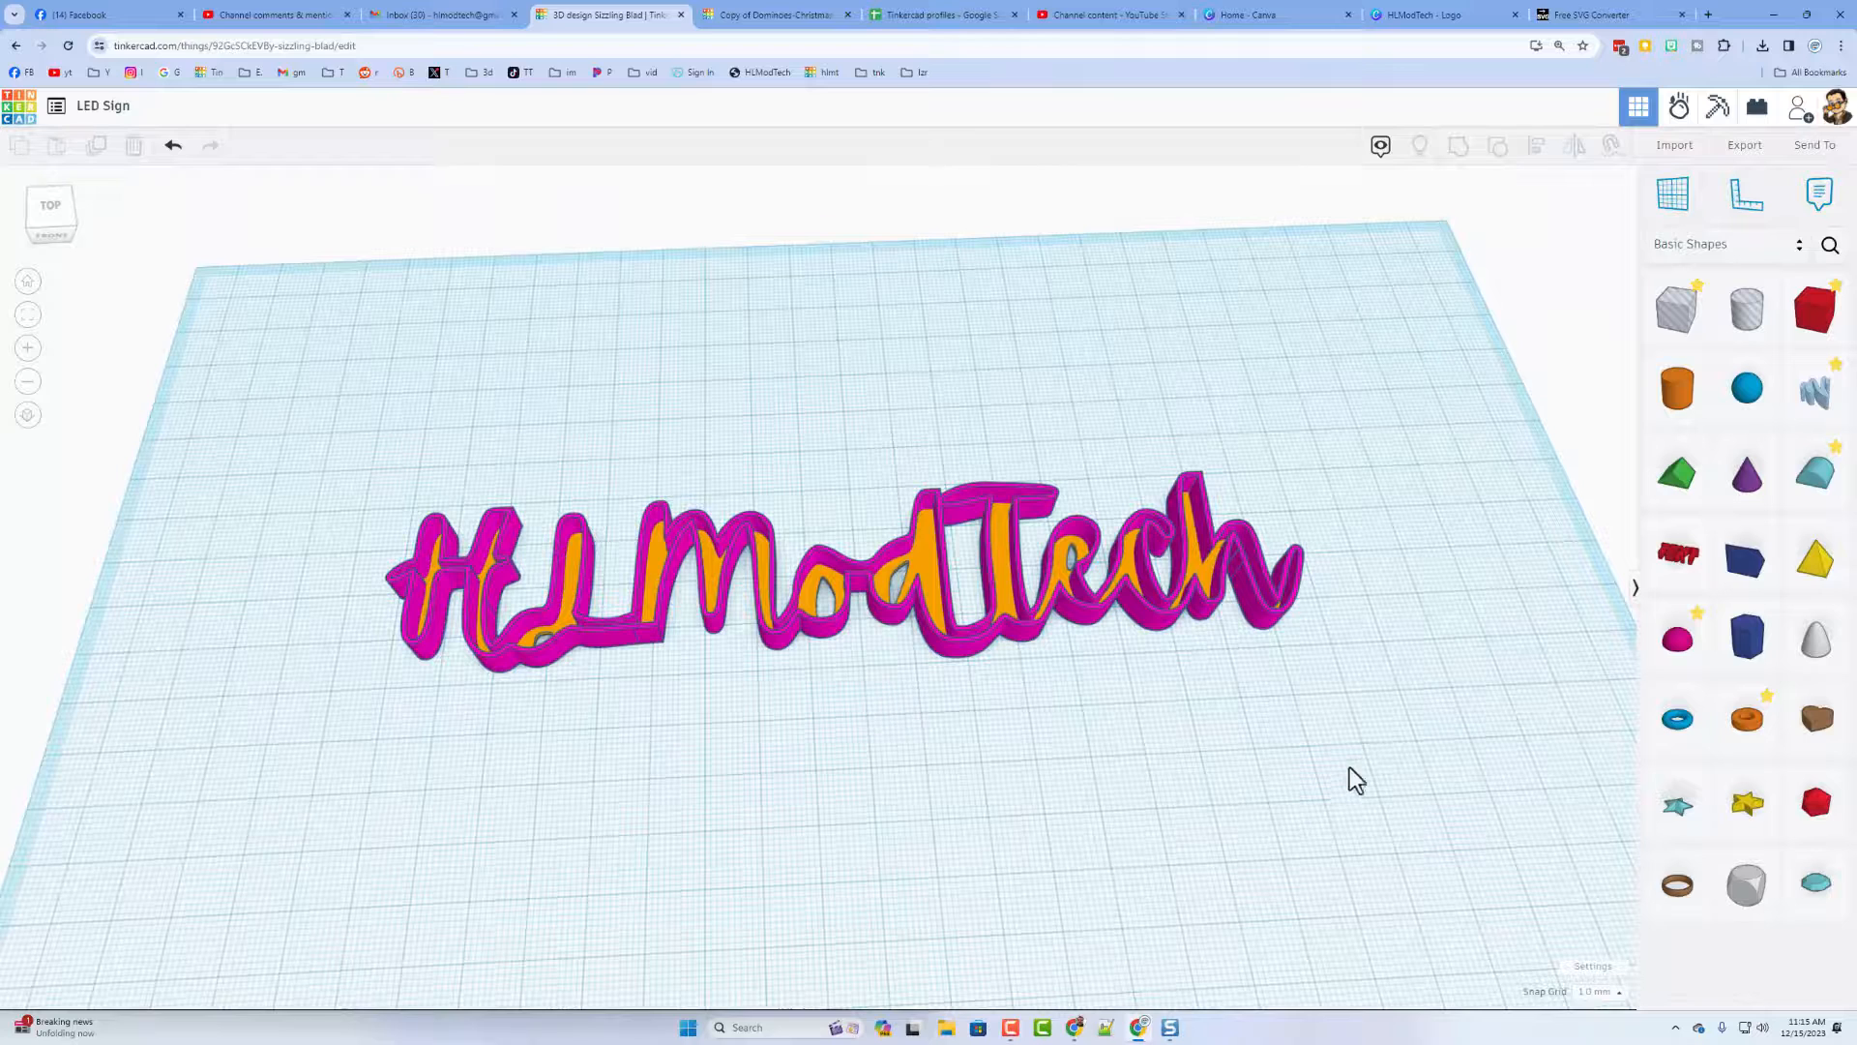
pyautogui.click(1582, 966)
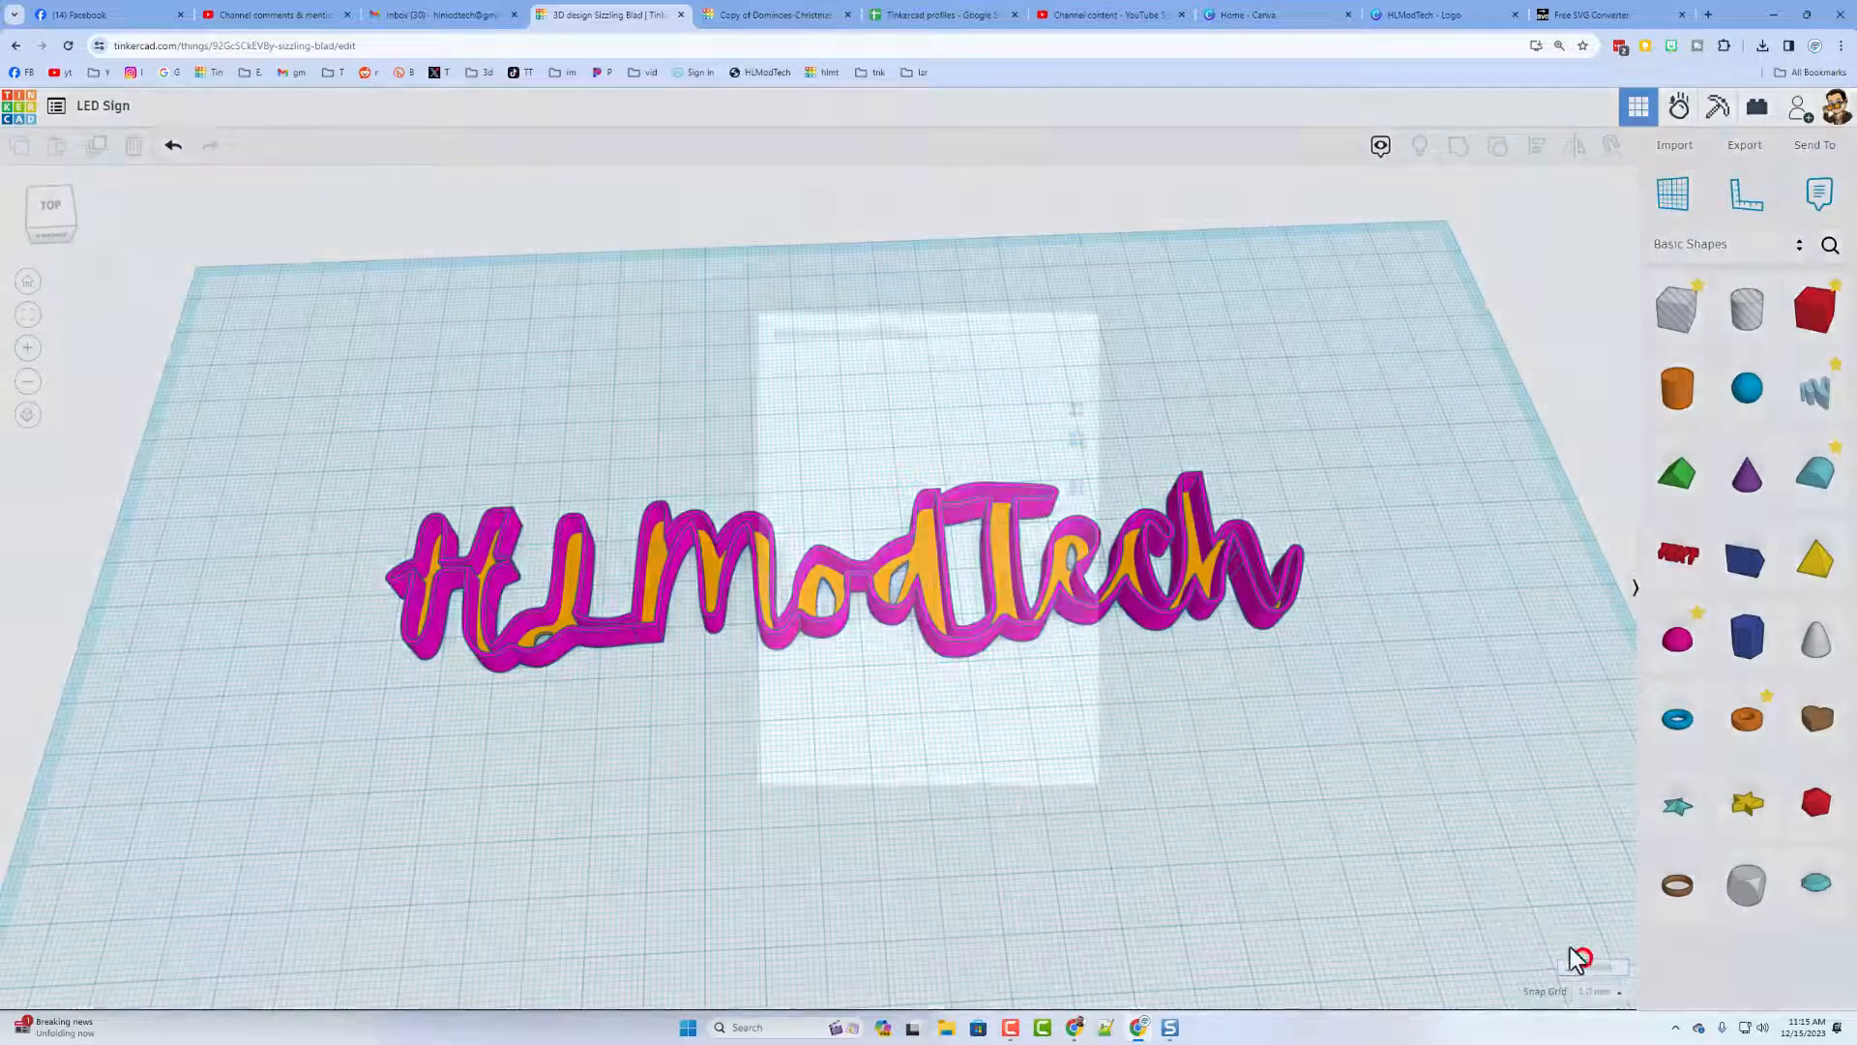
pyautogui.click(1087, 375)
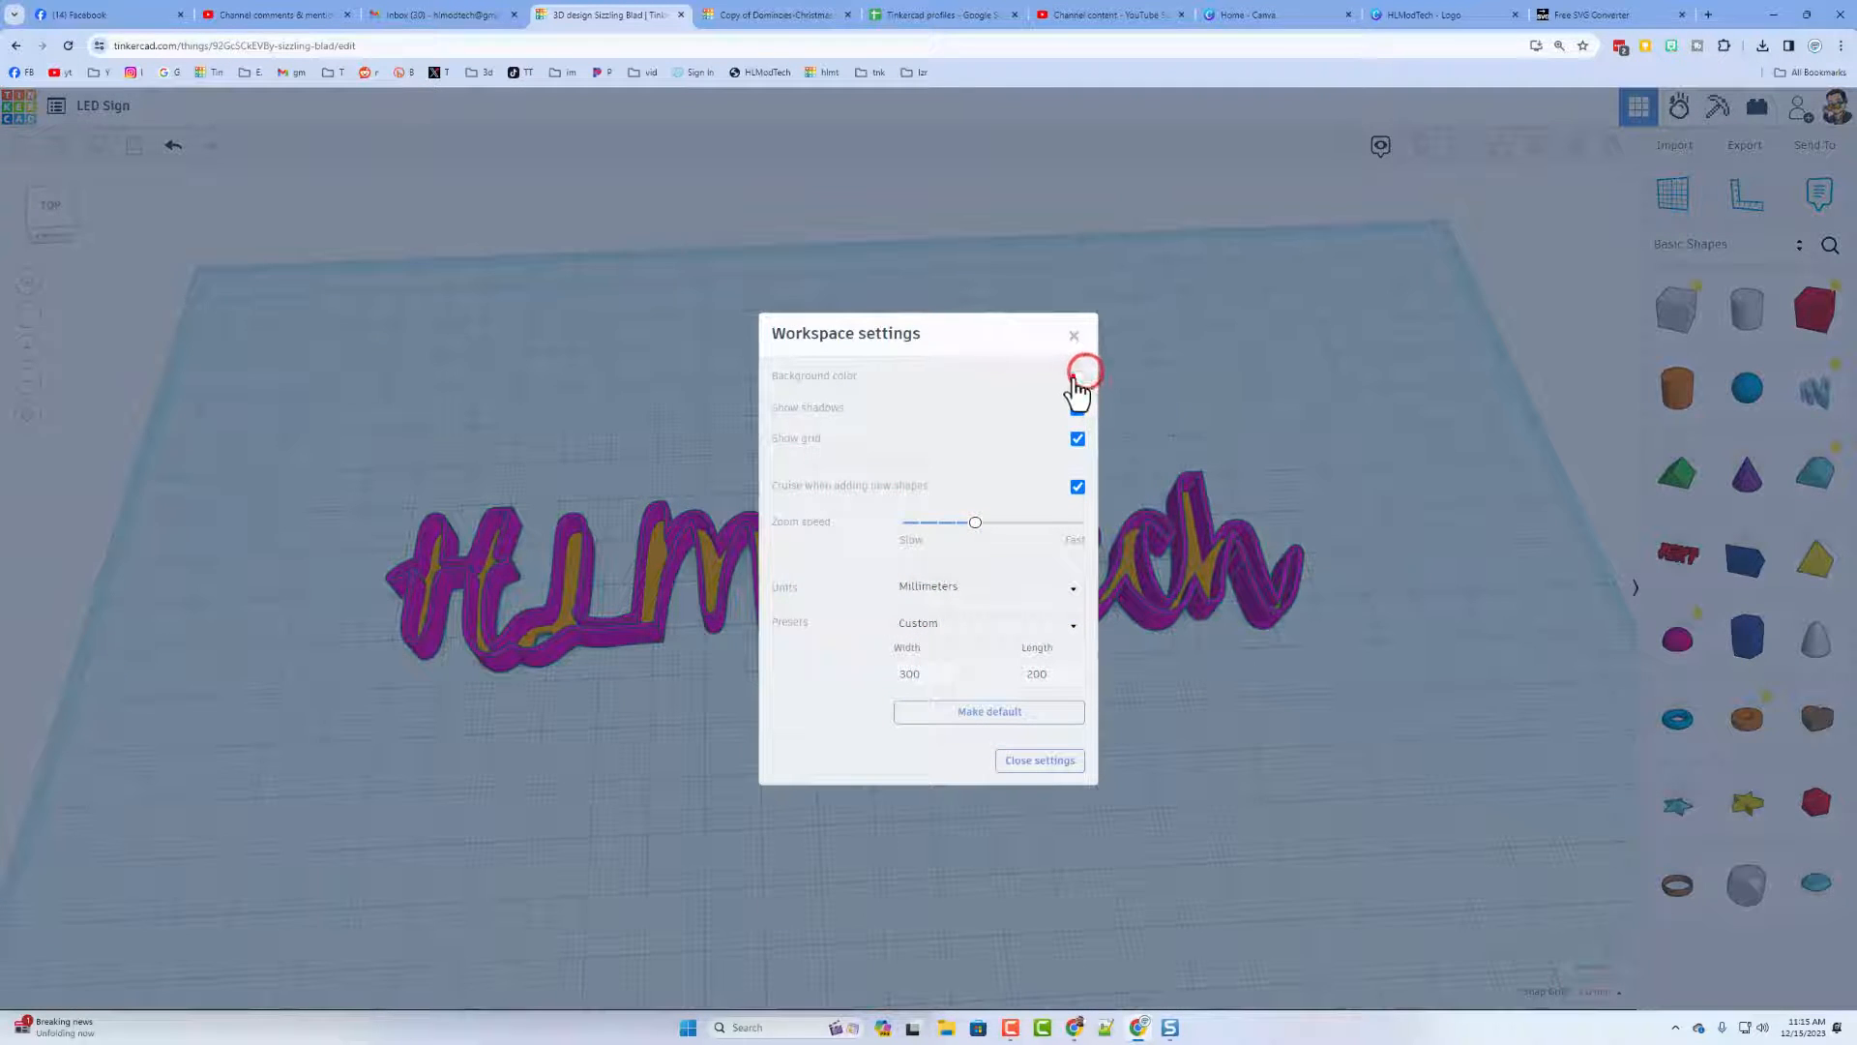
pyautogui.click(1090, 468)
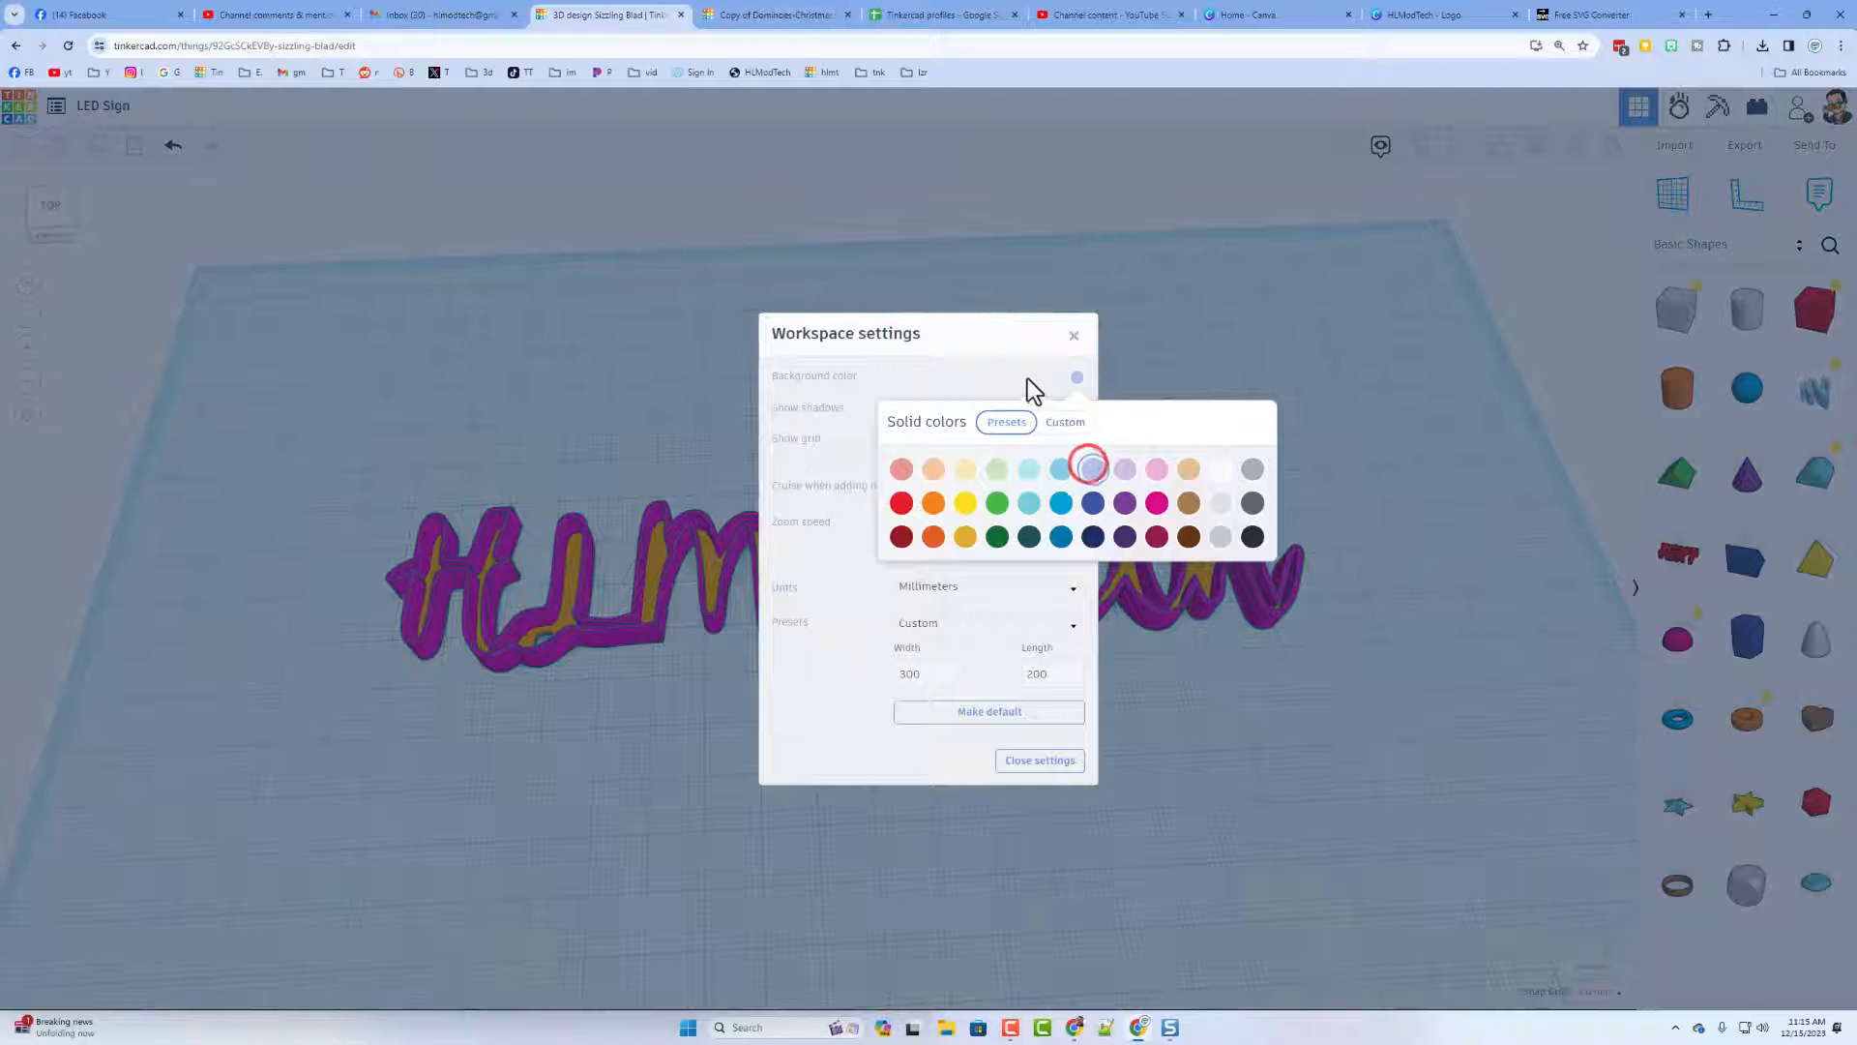
pyautogui.click(1027, 379)
pyautogui.click(1077, 438)
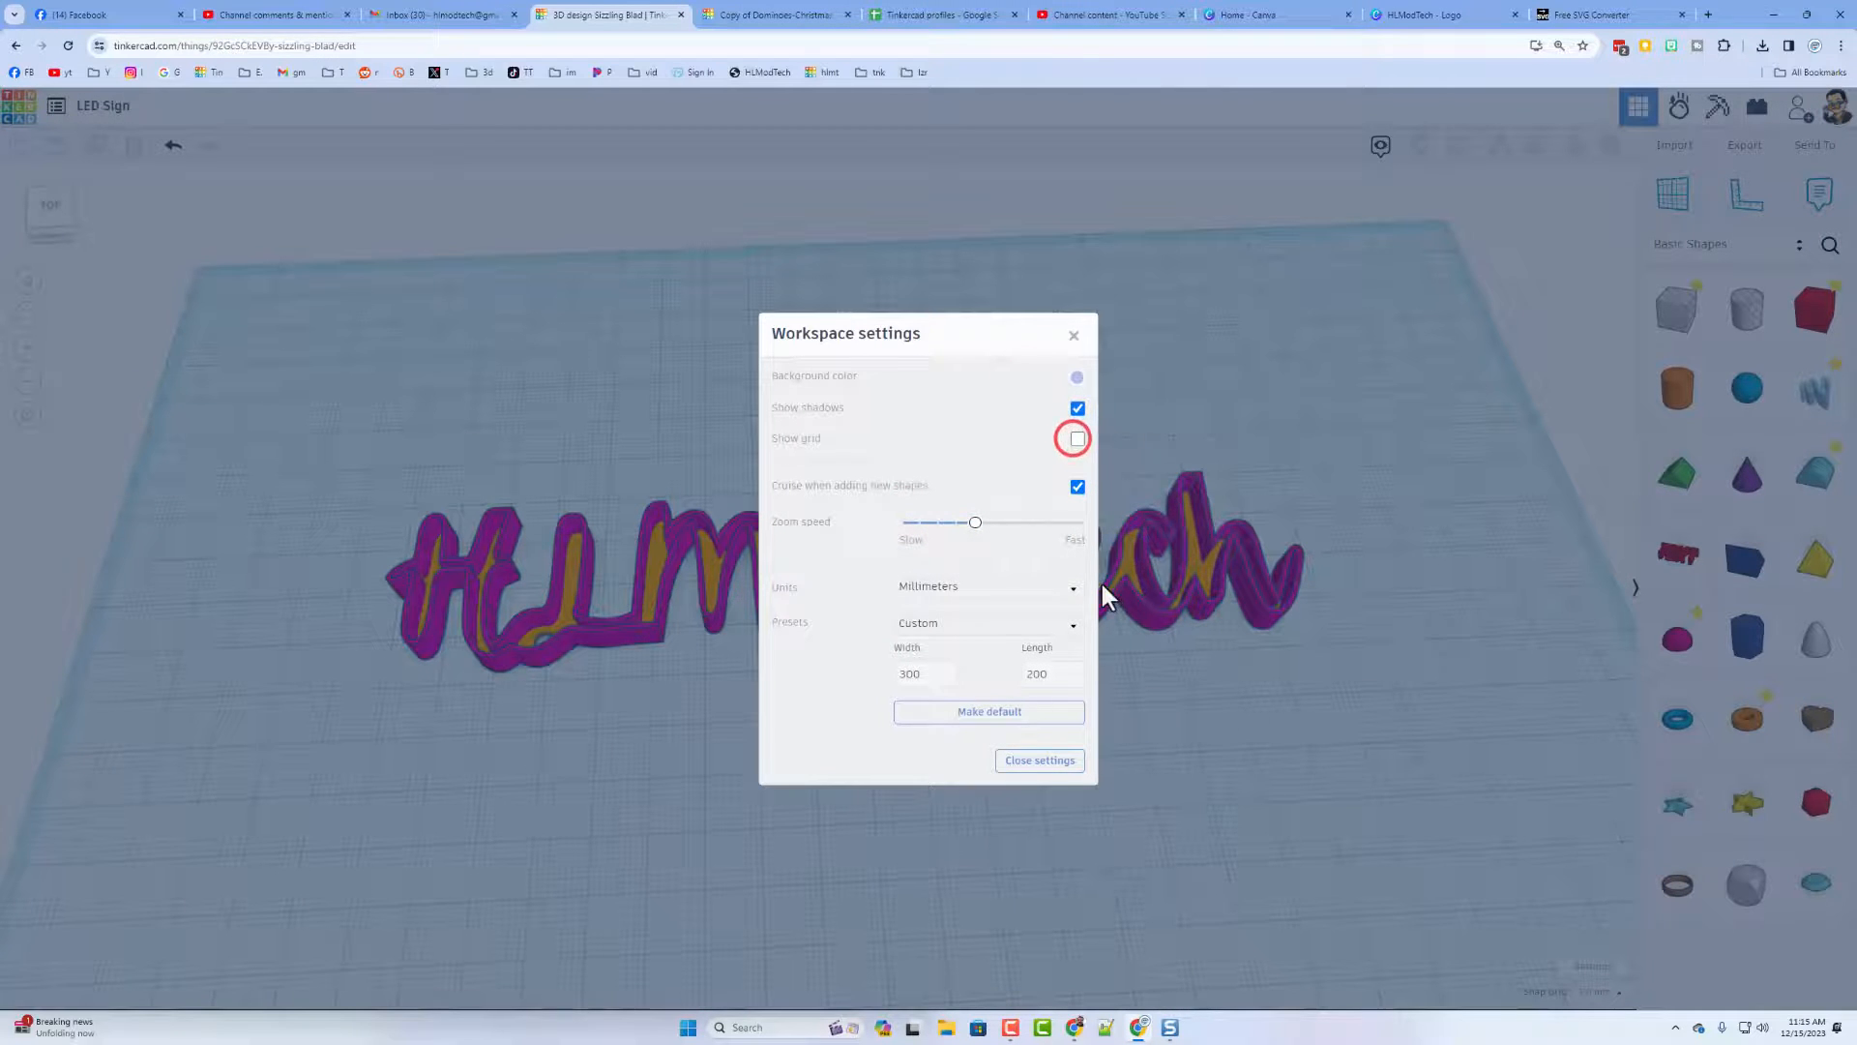
pyautogui.click(1050, 760)
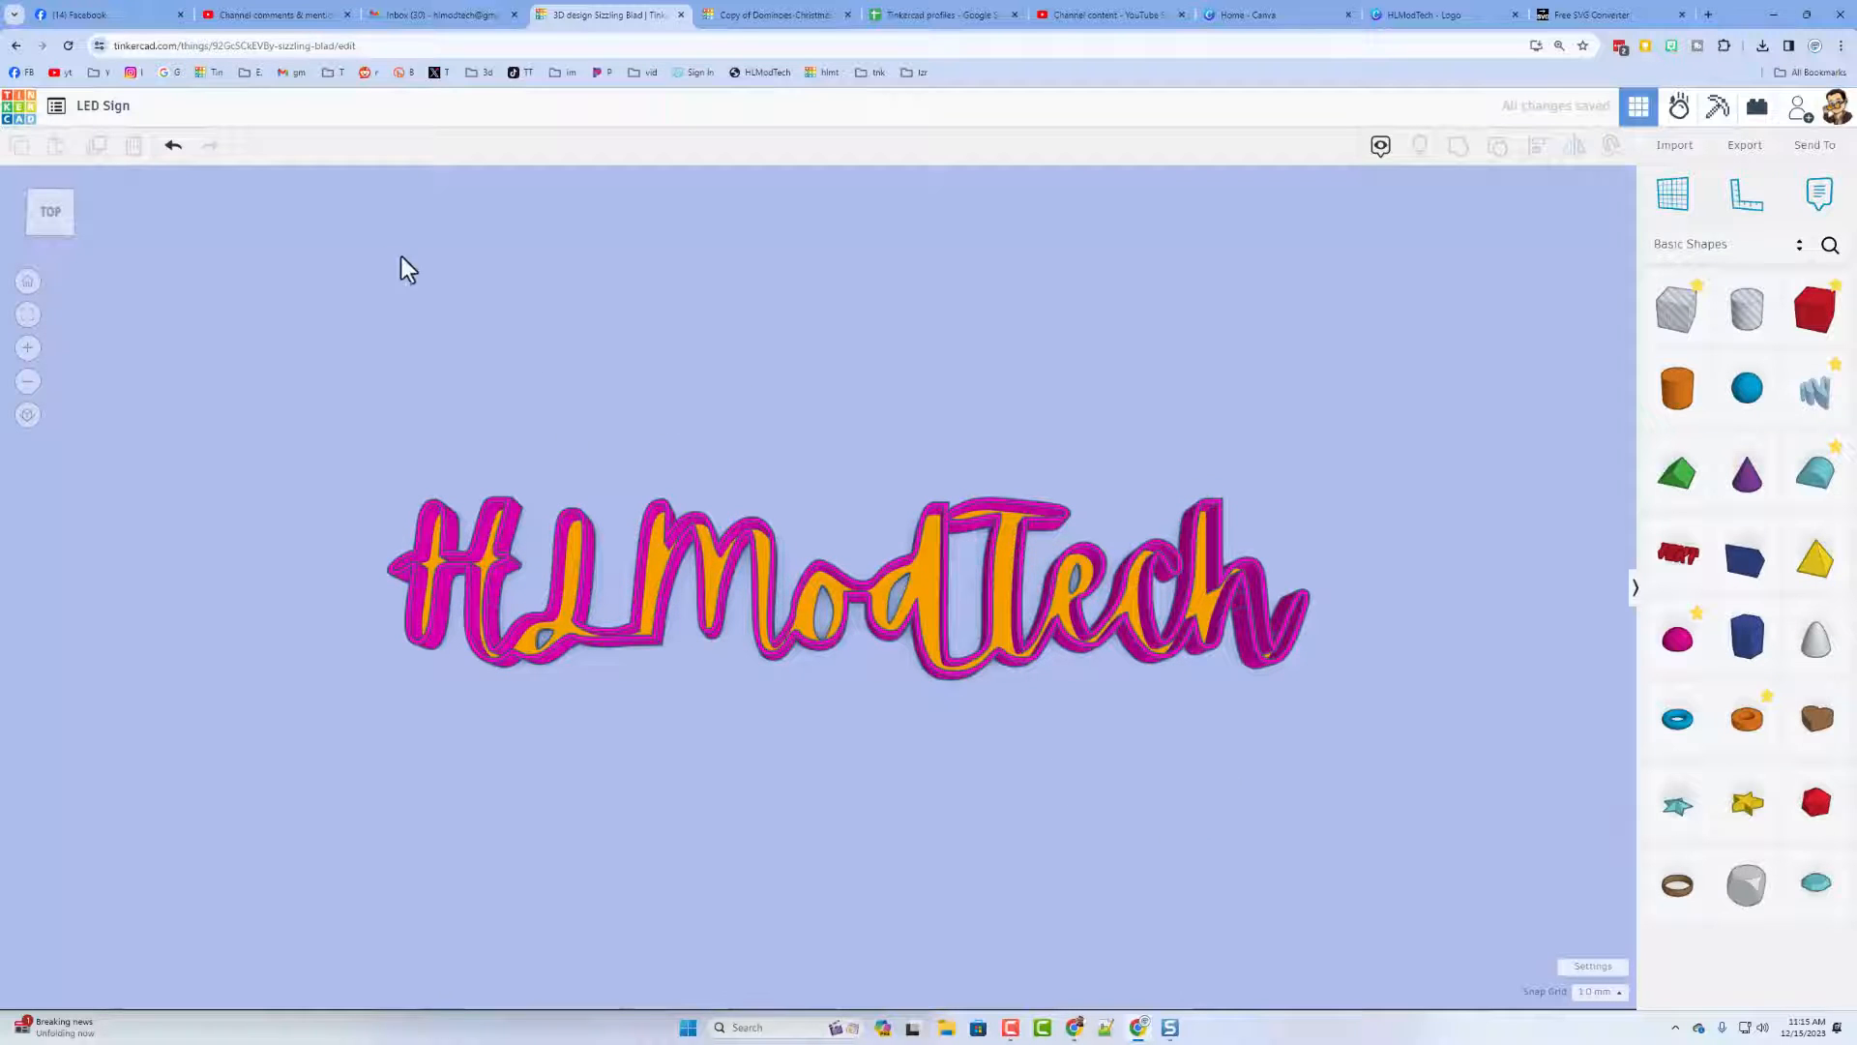
# - Return to the design dashboard and open the properties of the LED Sign design
pyautogui.click(18, 110)
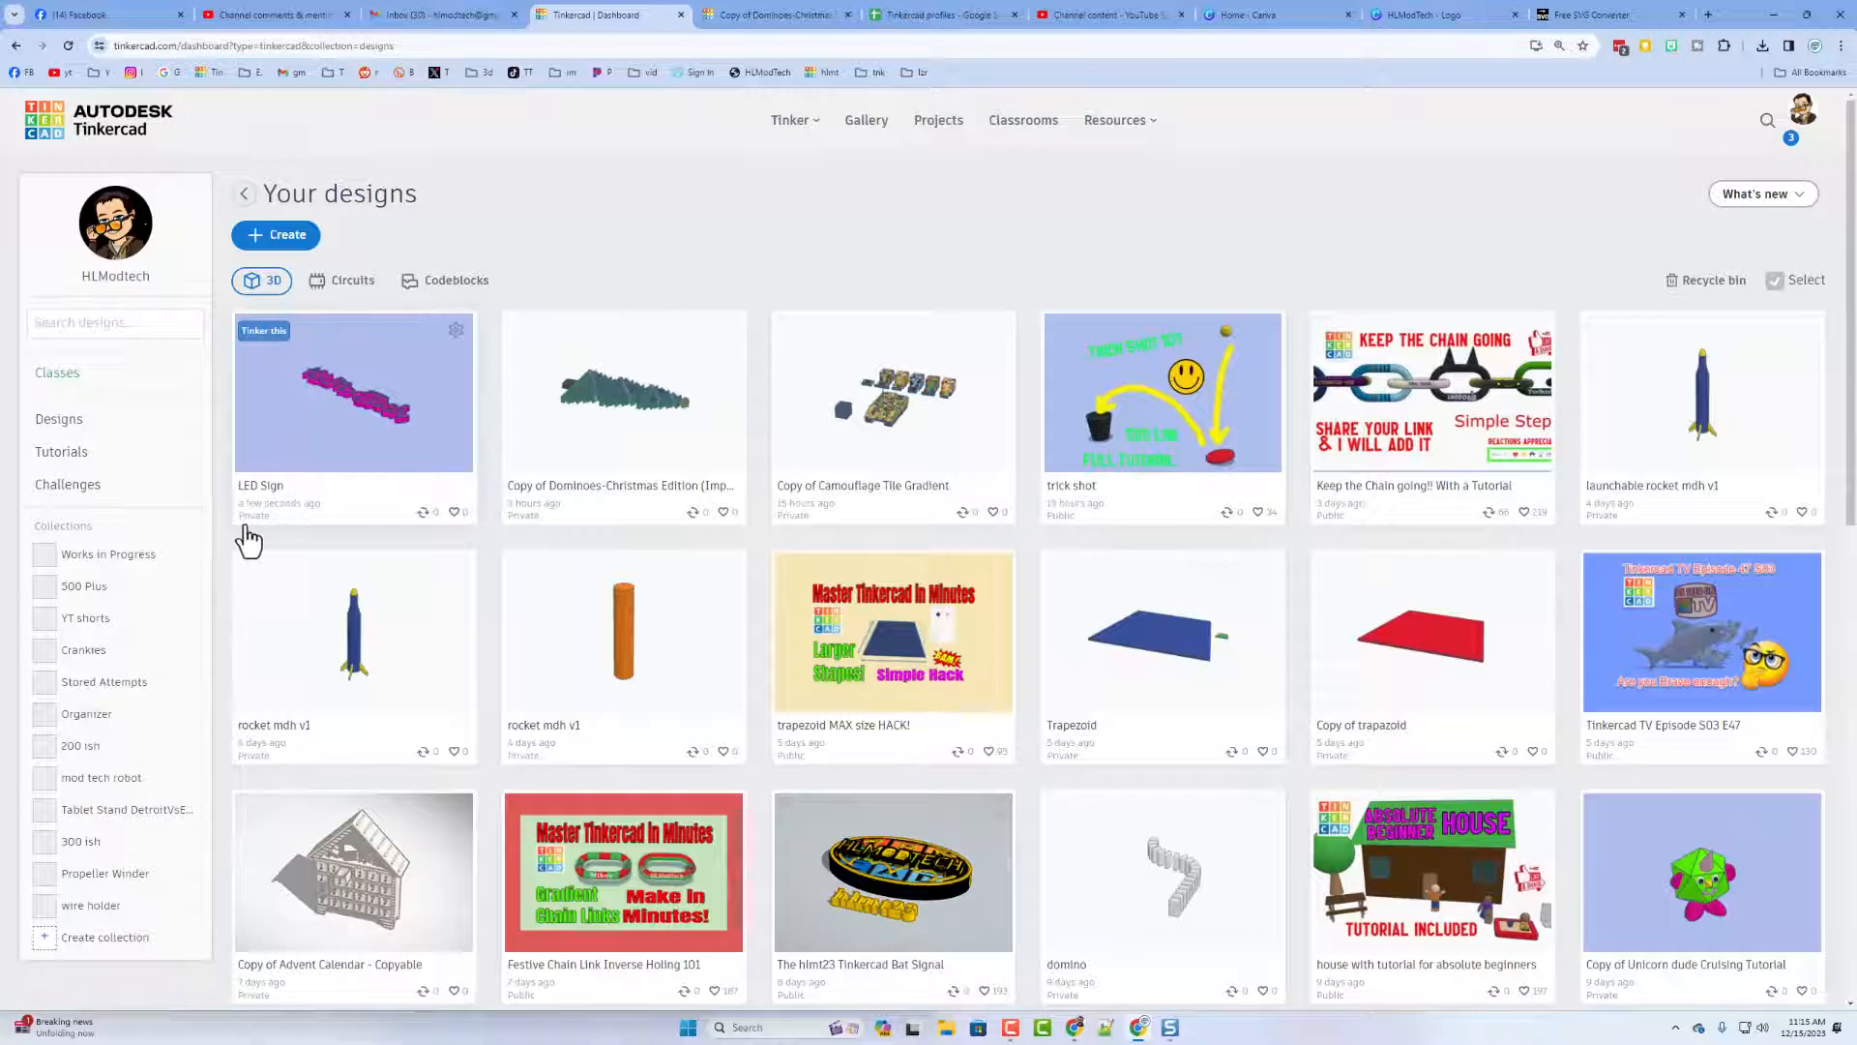
pyautogui.click(454, 332)
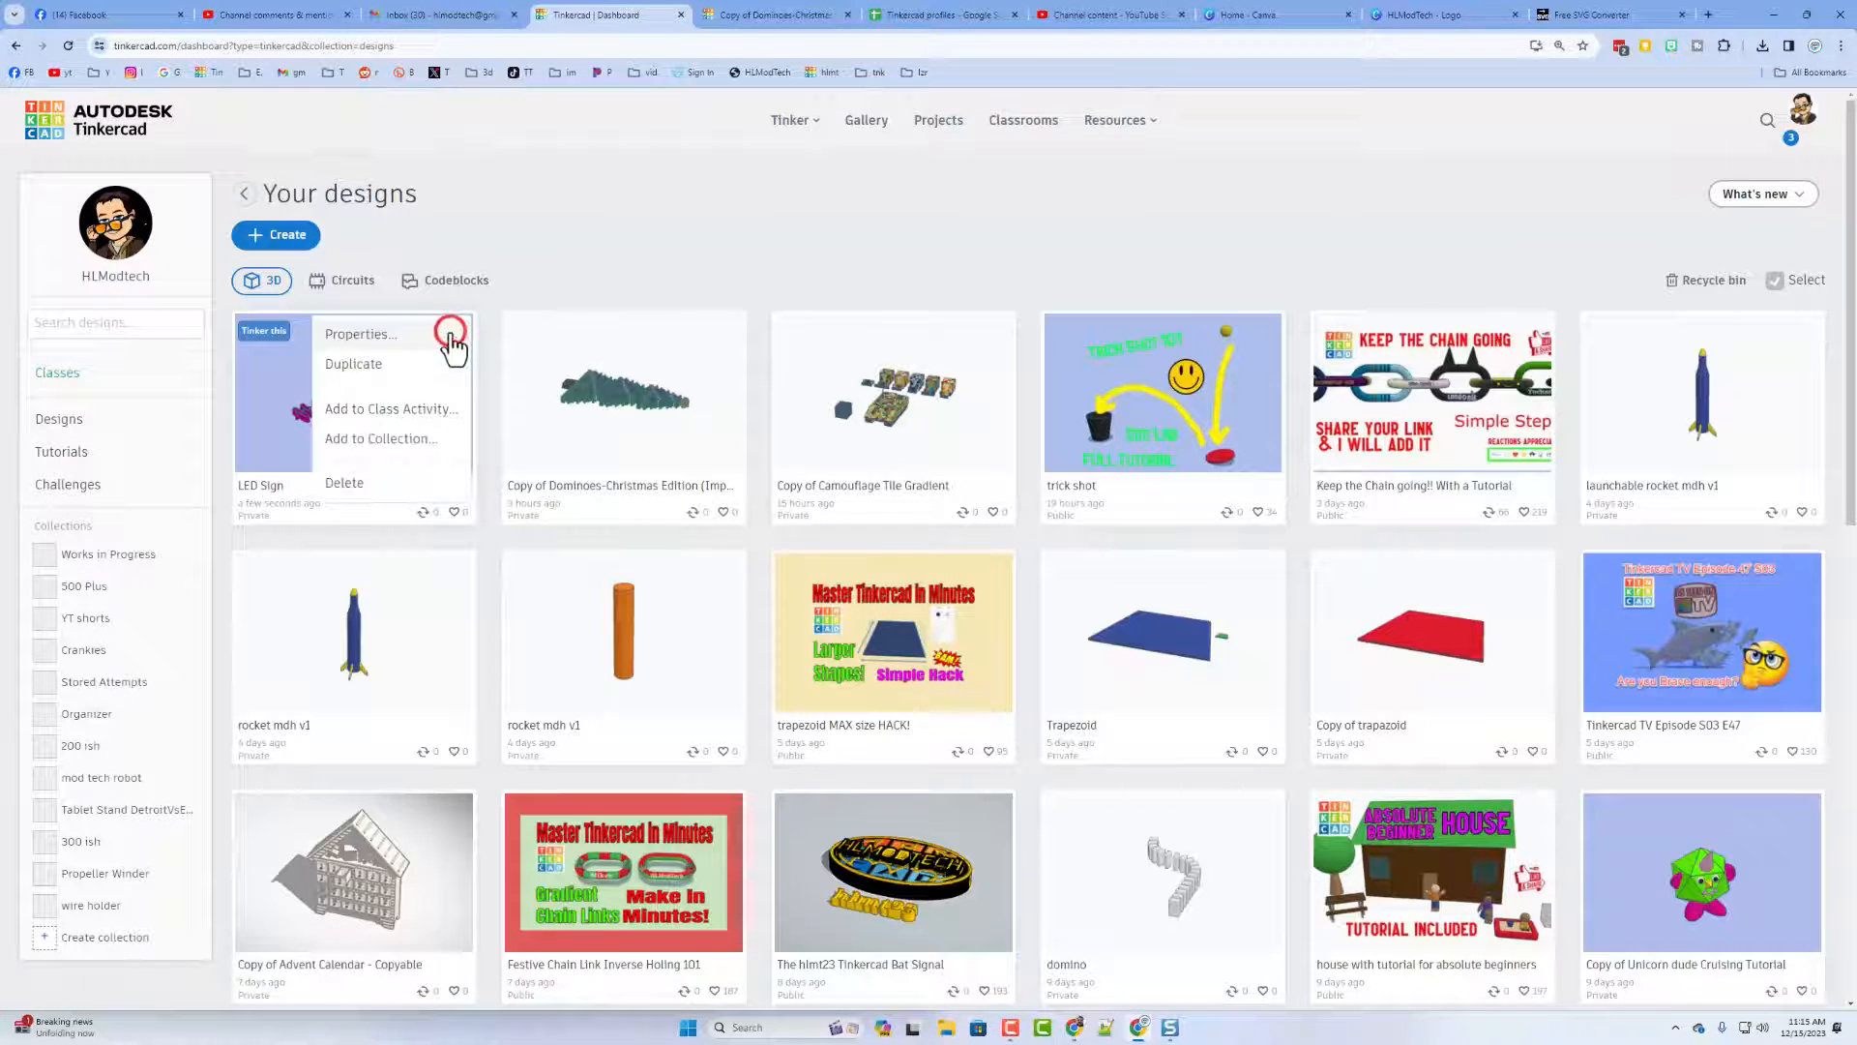
pyautogui.click(407, 334)
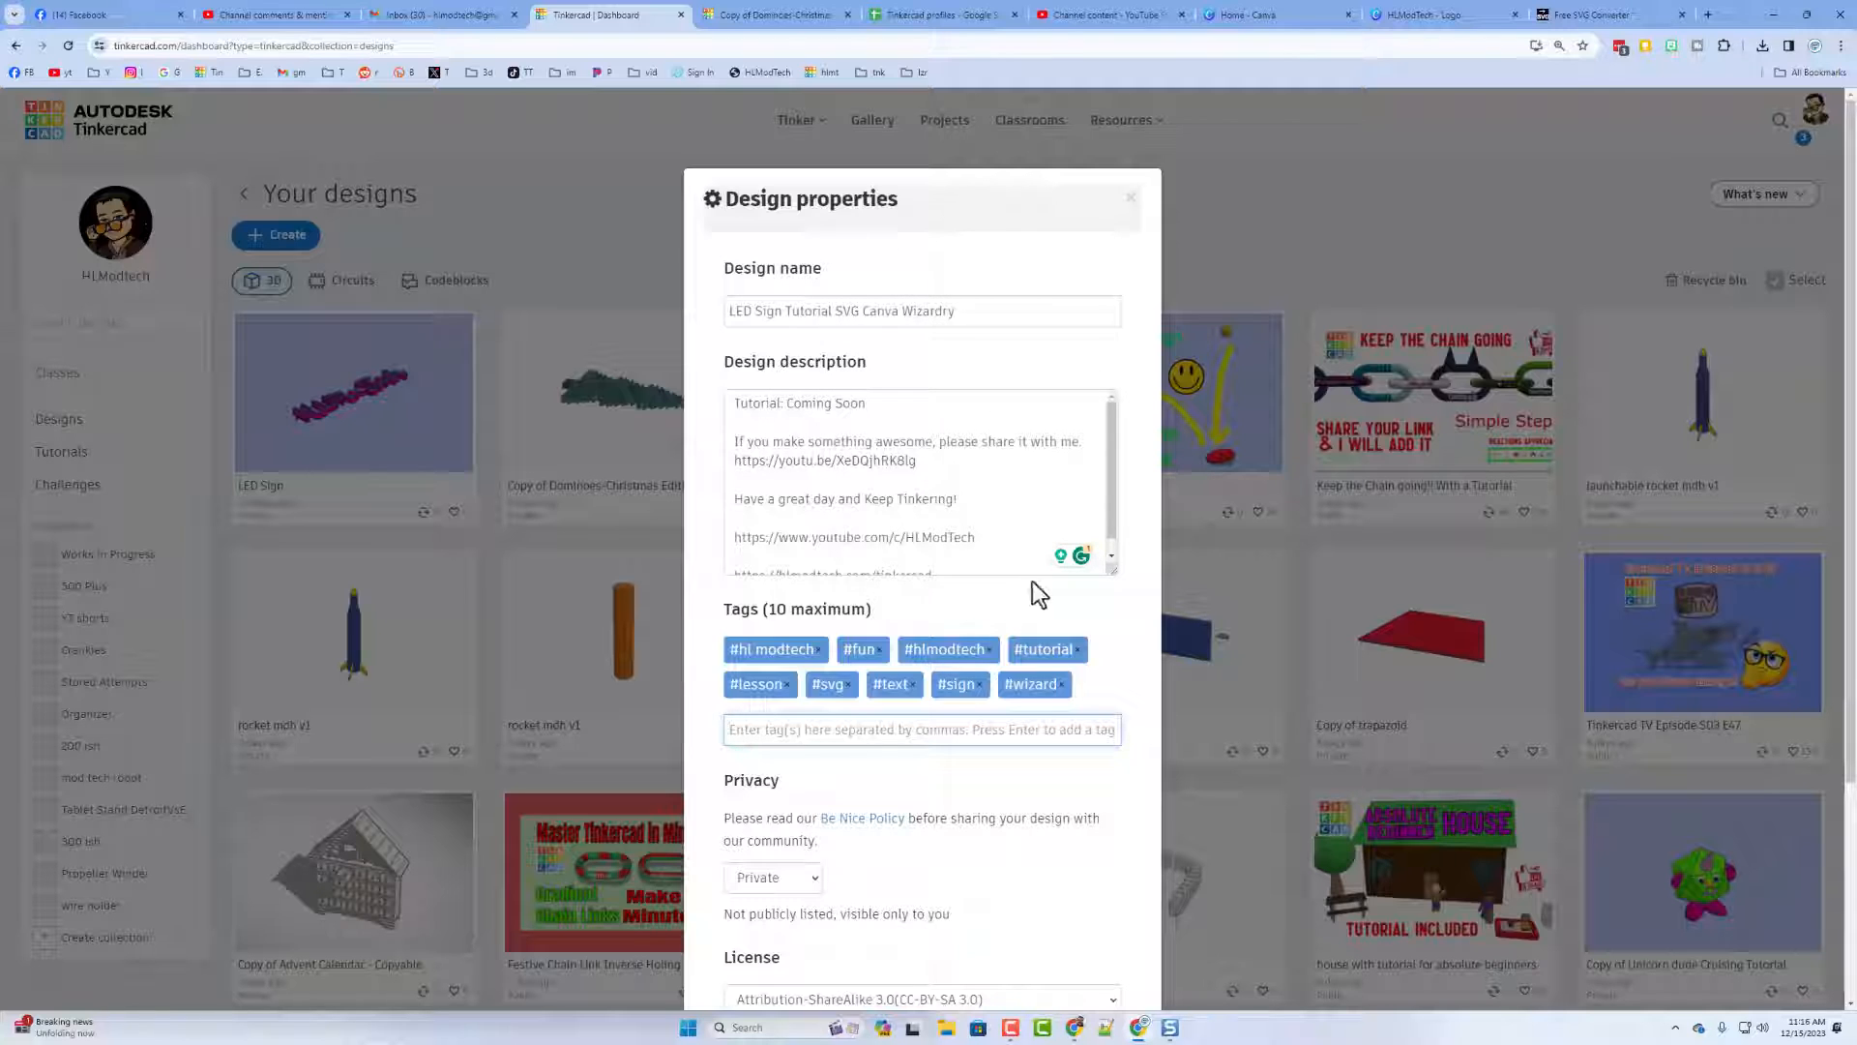
pyautogui.scroll(-1, 900, 484)
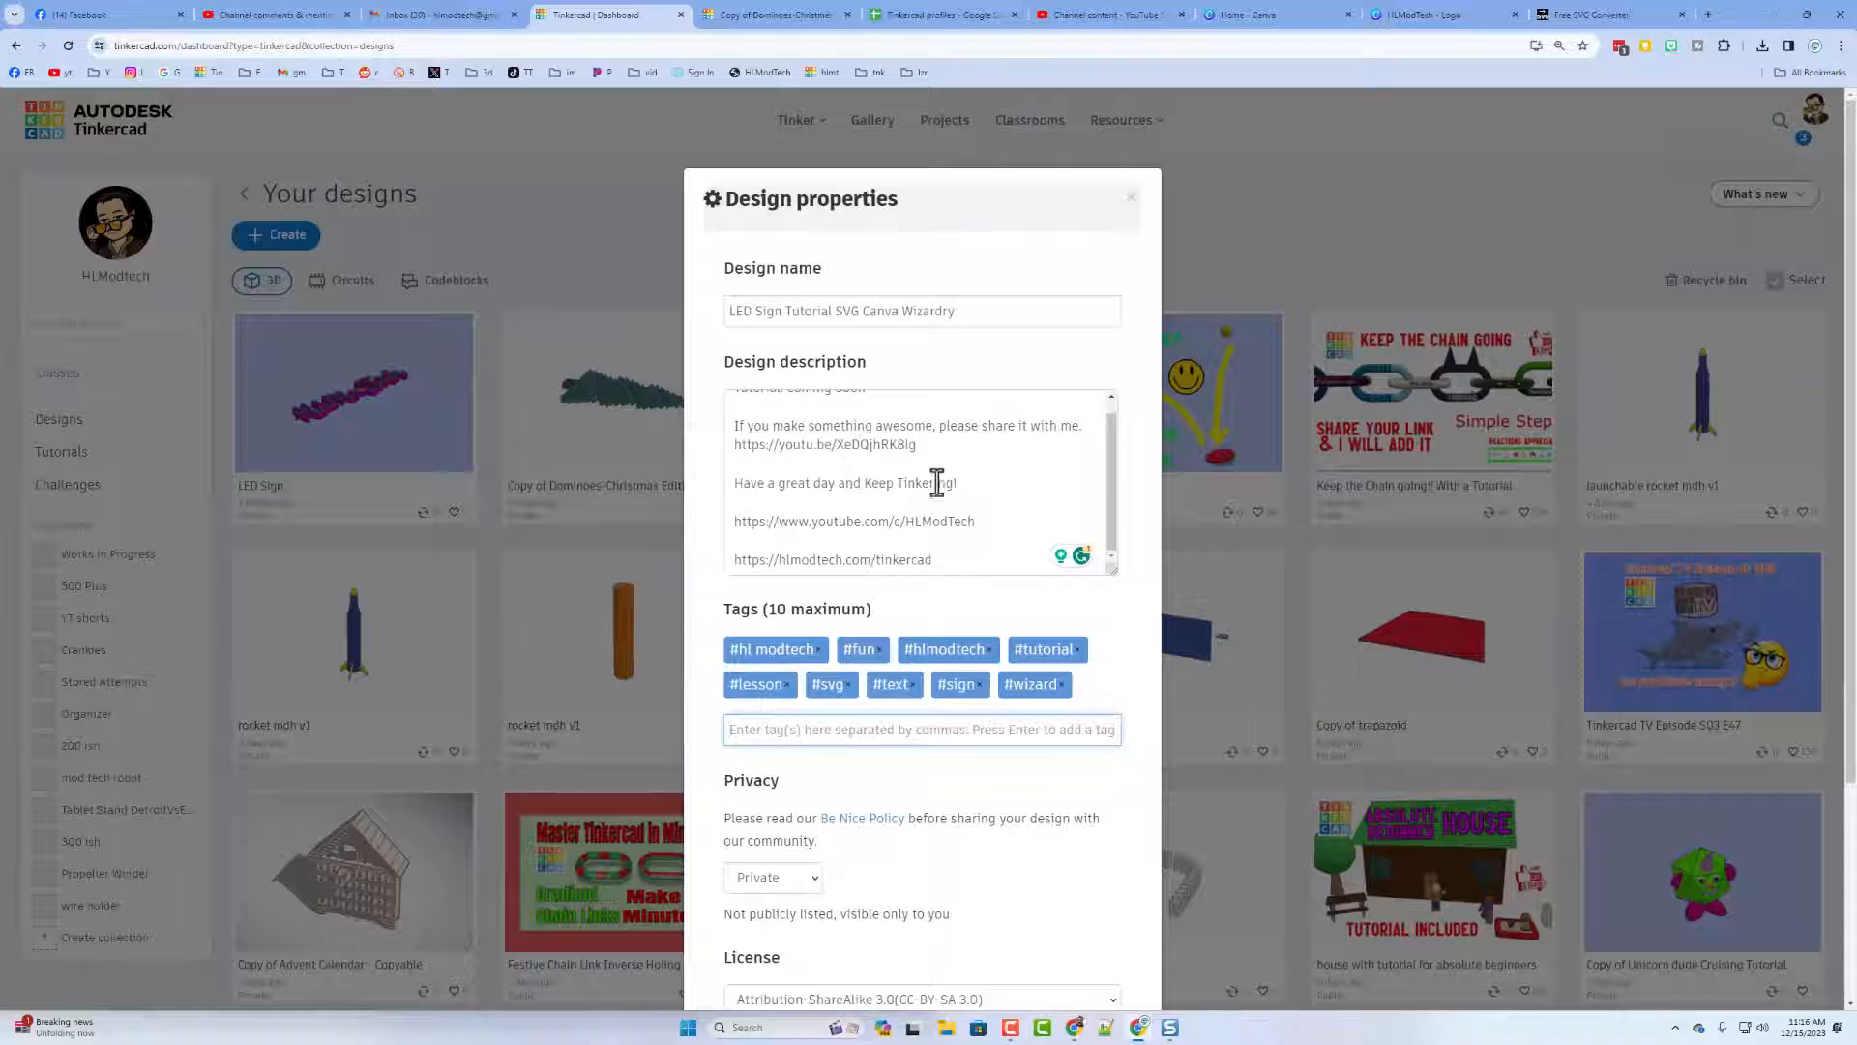
pyautogui.scroll(-2, 943, 493)
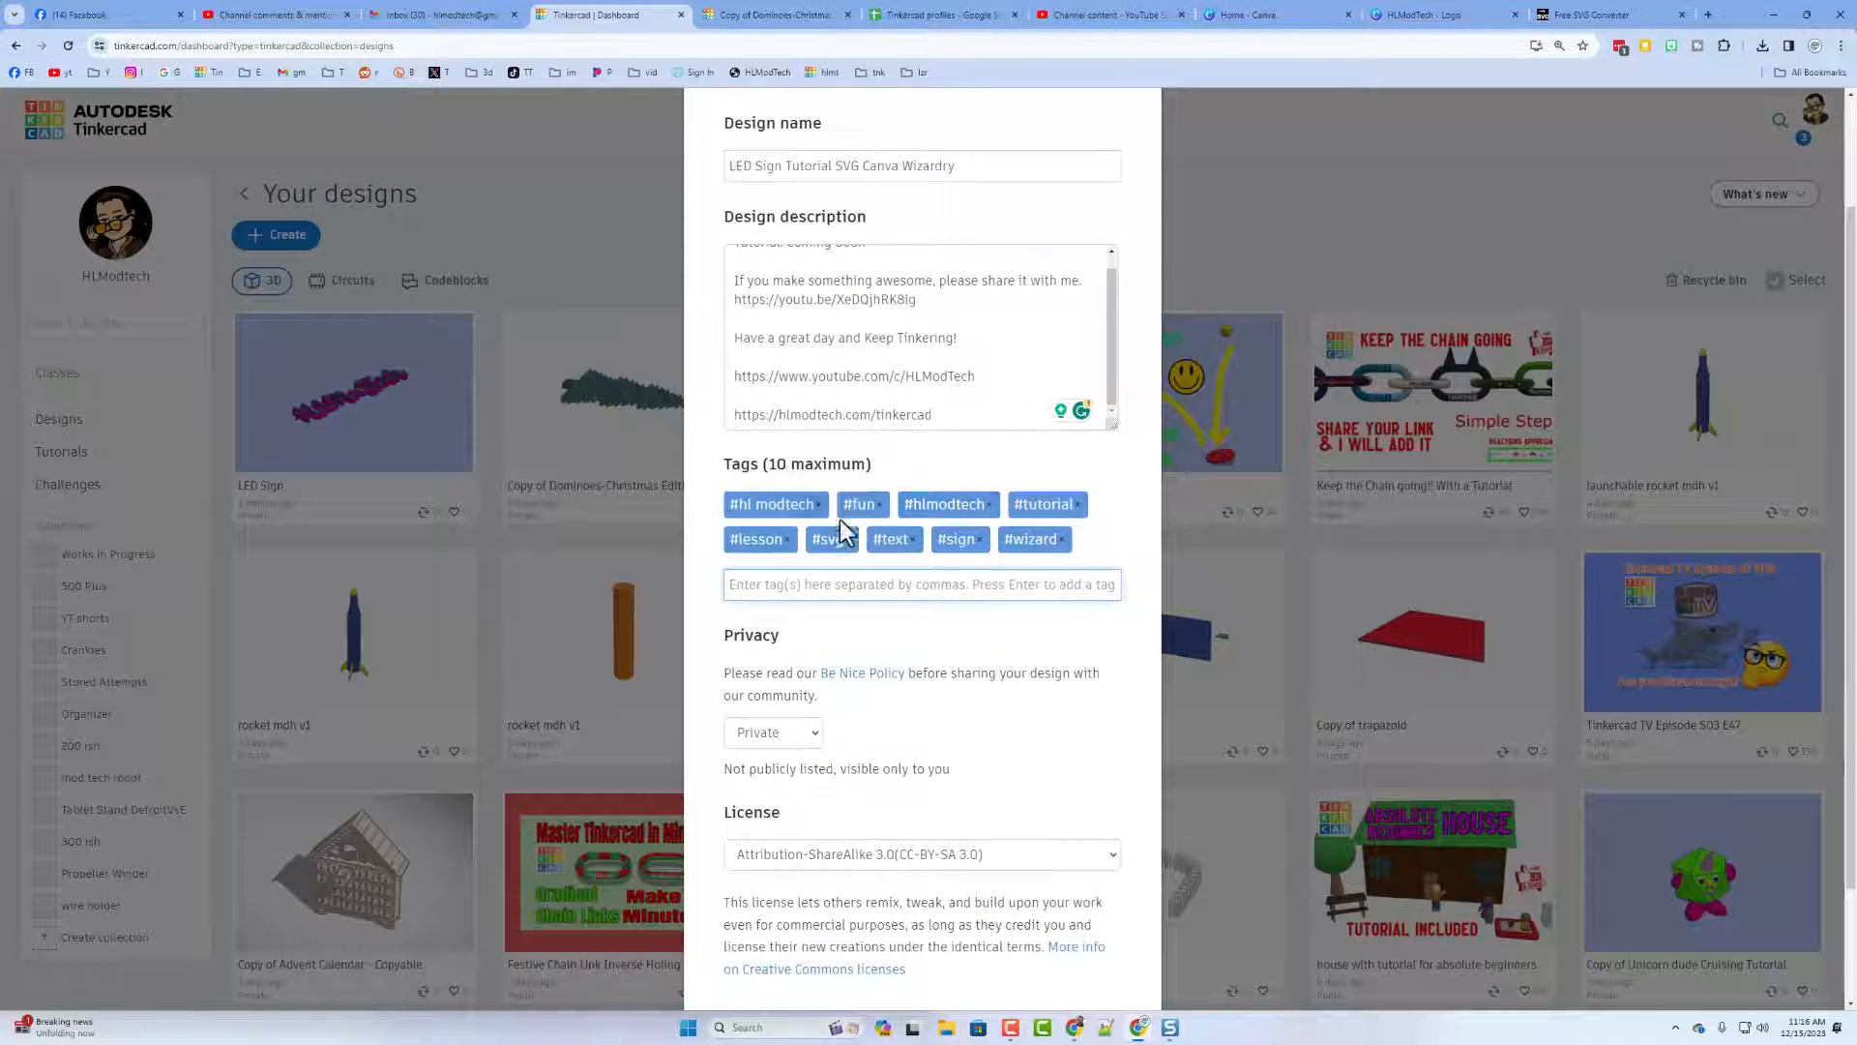
# - Add the tag hlmt23 to the LED sign design and remove that tag again
pyautogui.click(769, 590)
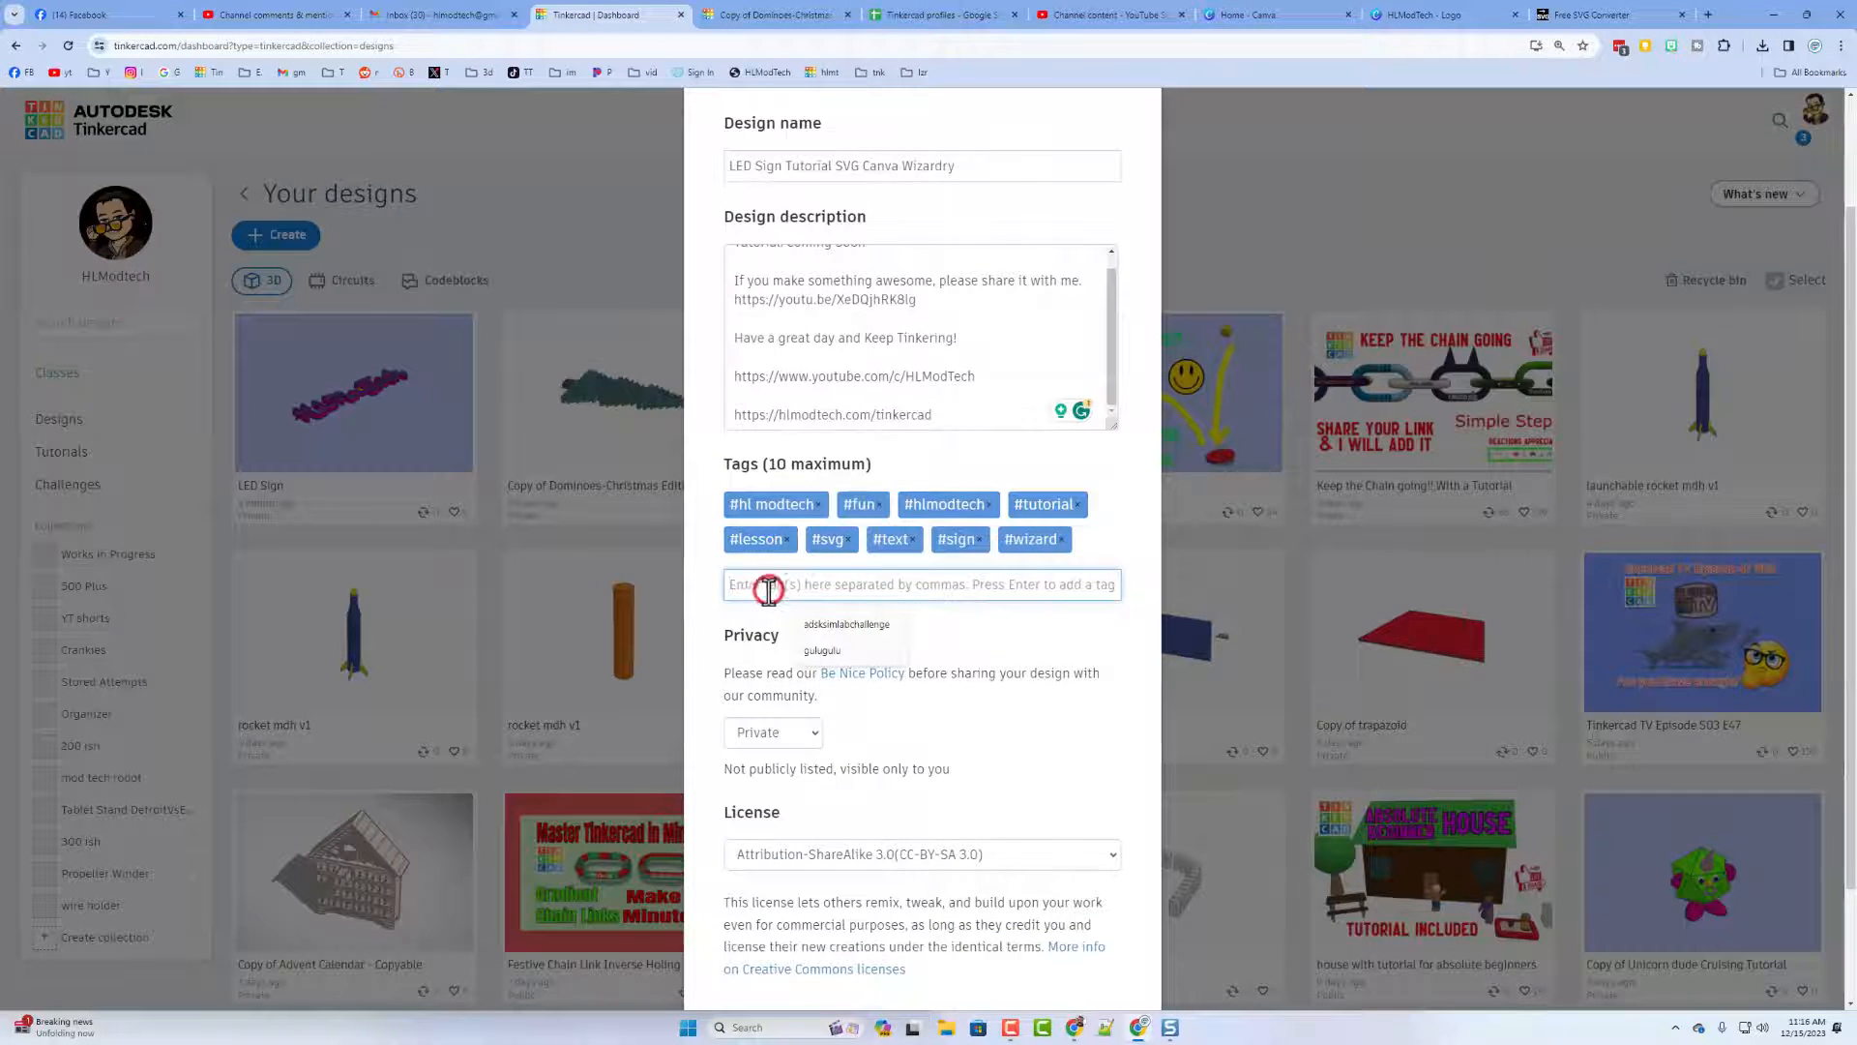
pyautogui.write('hlm')
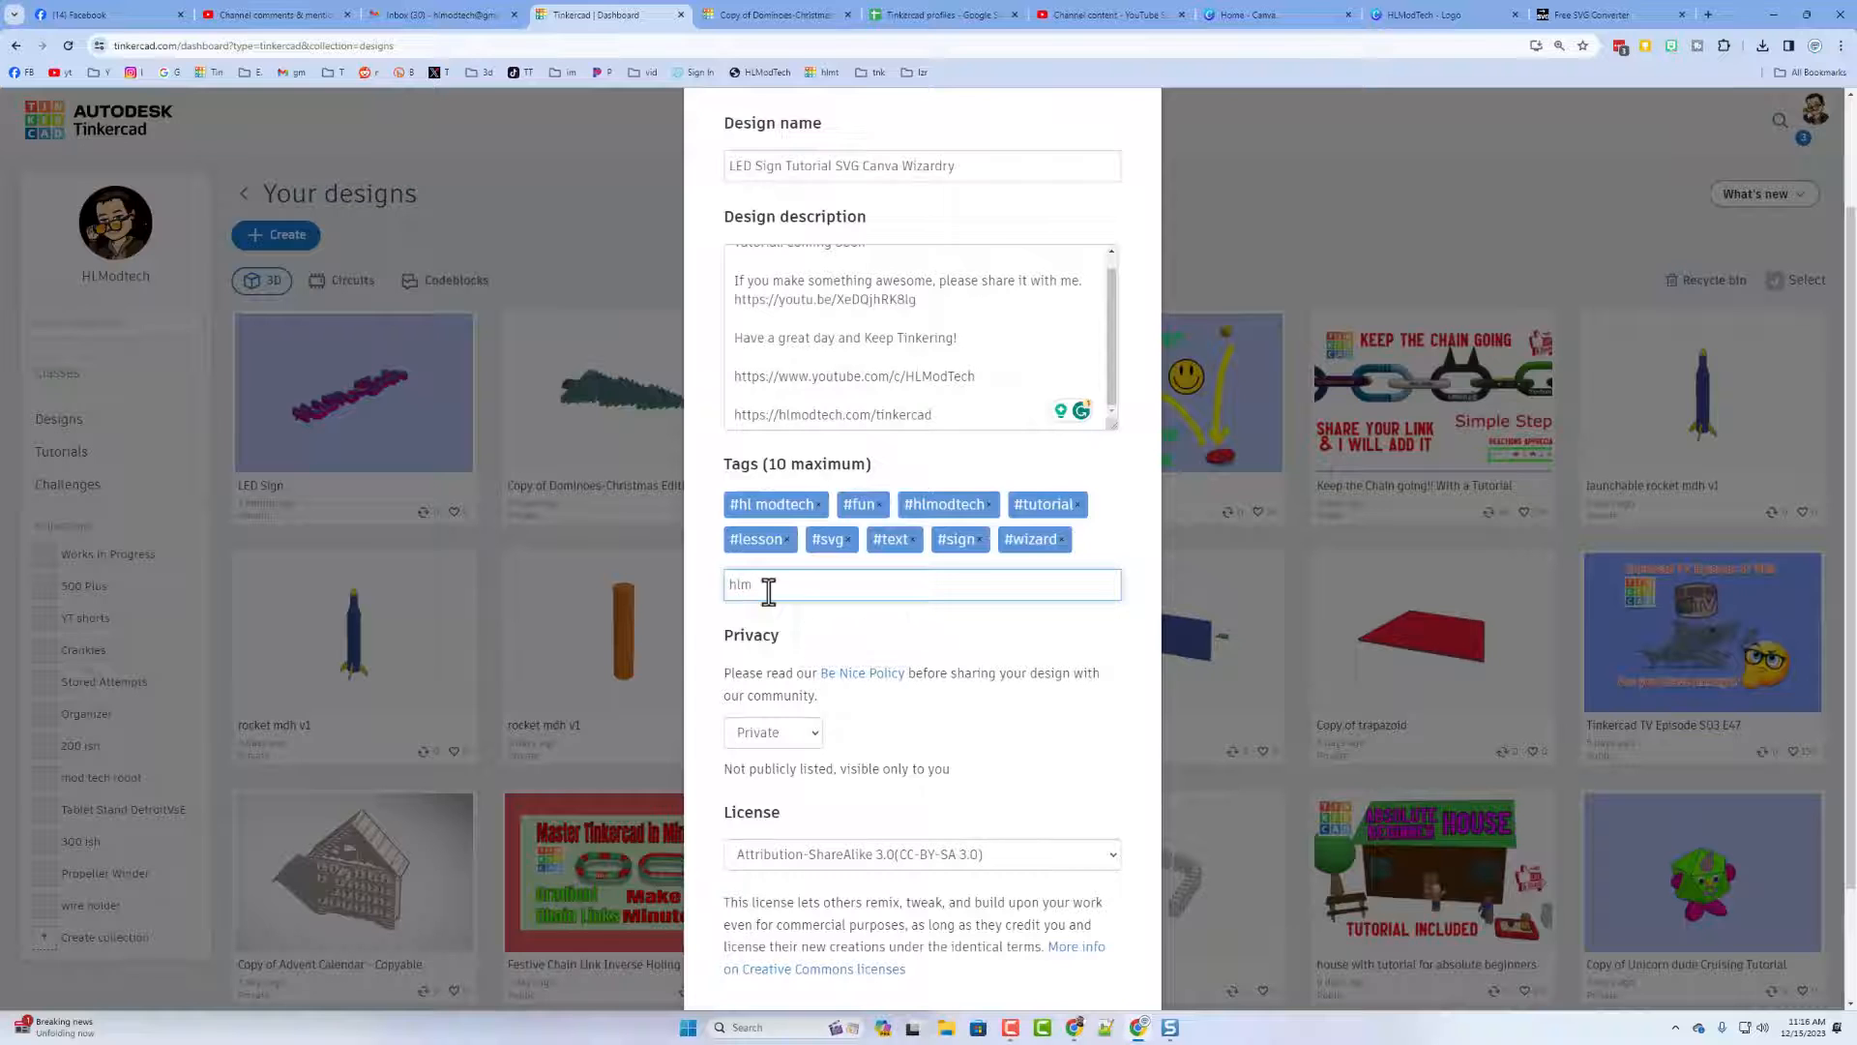
pyautogui.write('t2')
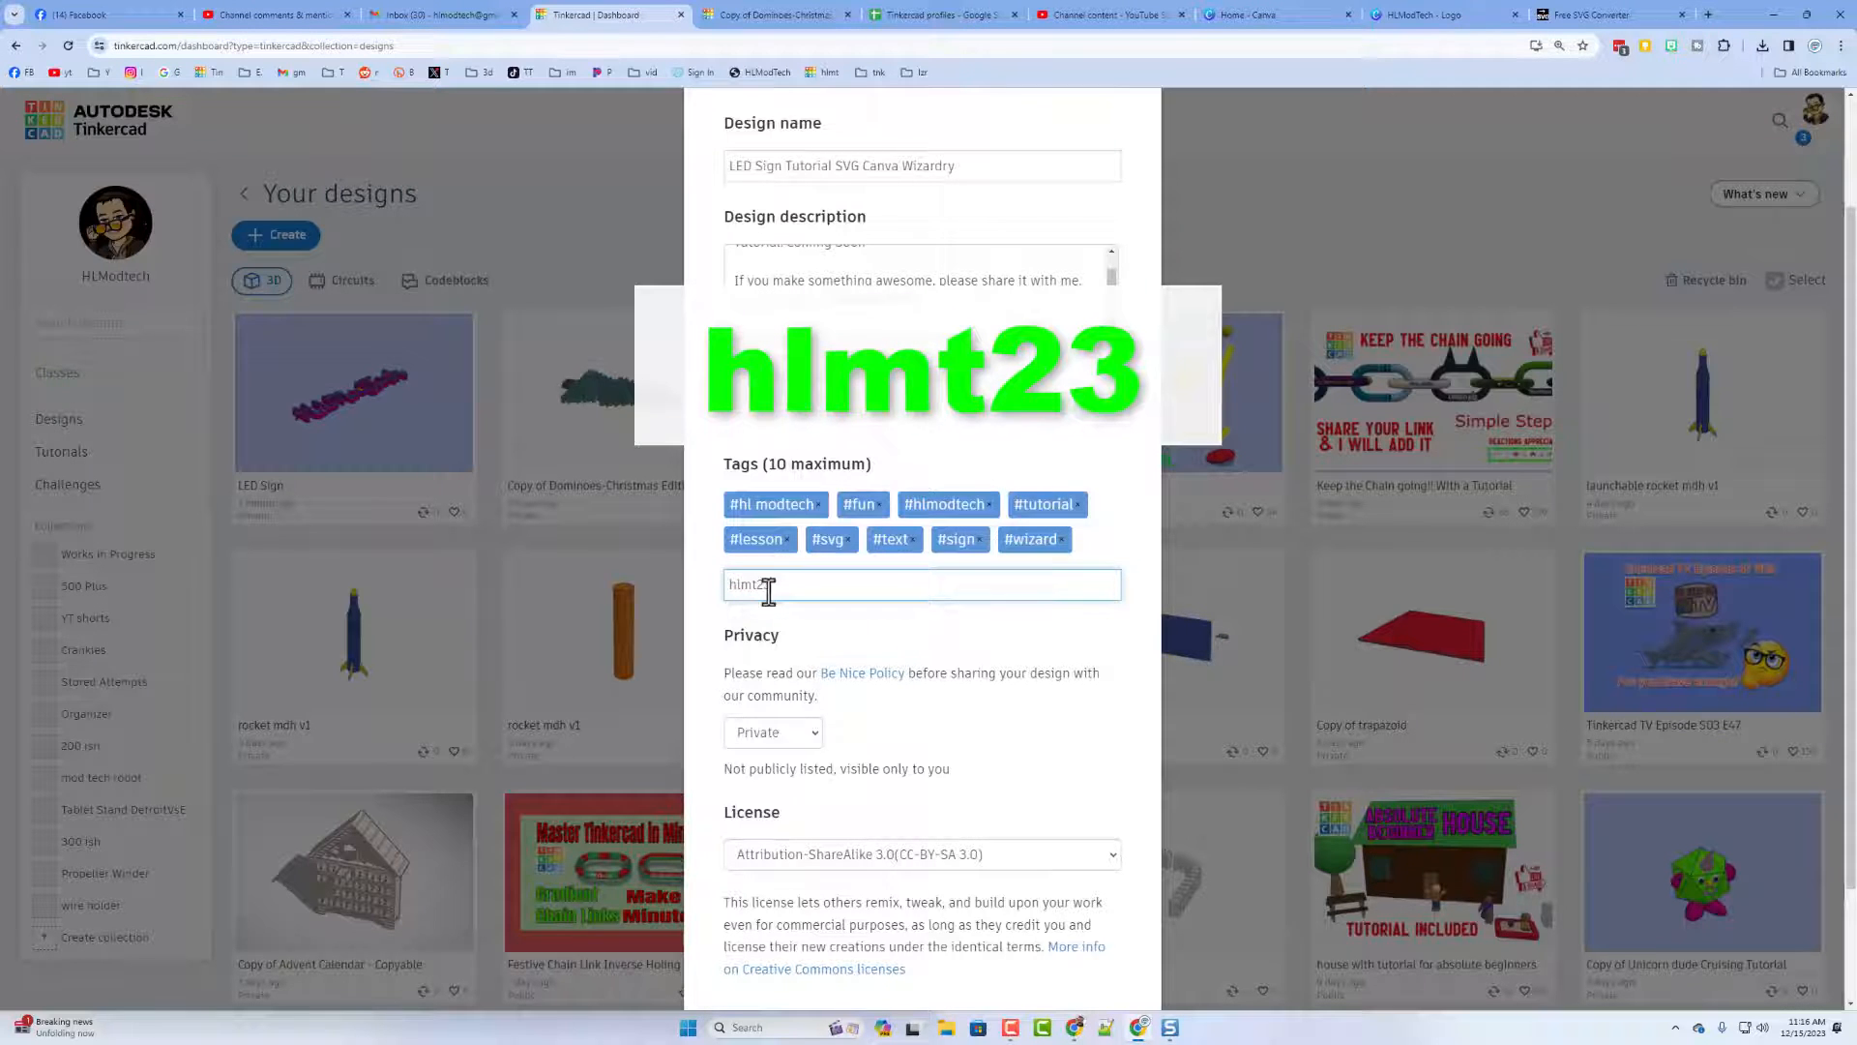
pyautogui.write('3')
pyautogui.press('Return')
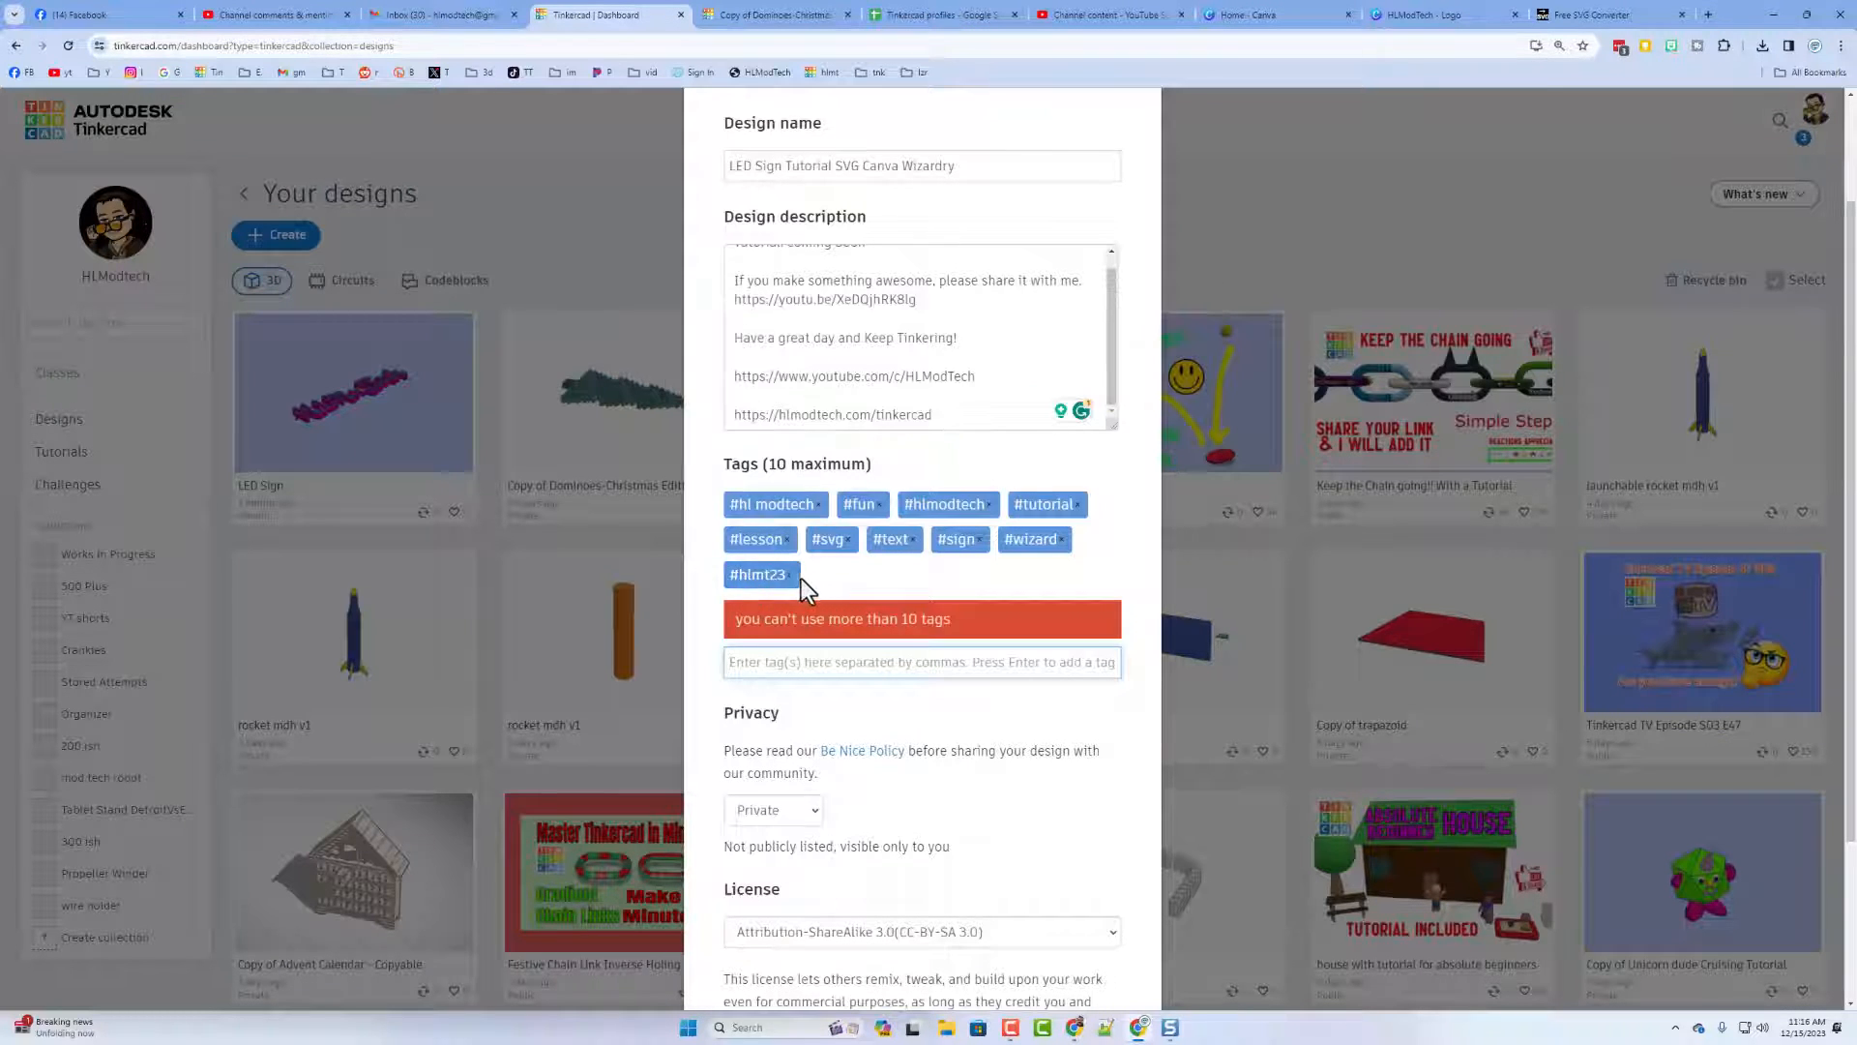
pyautogui.click(789, 575)
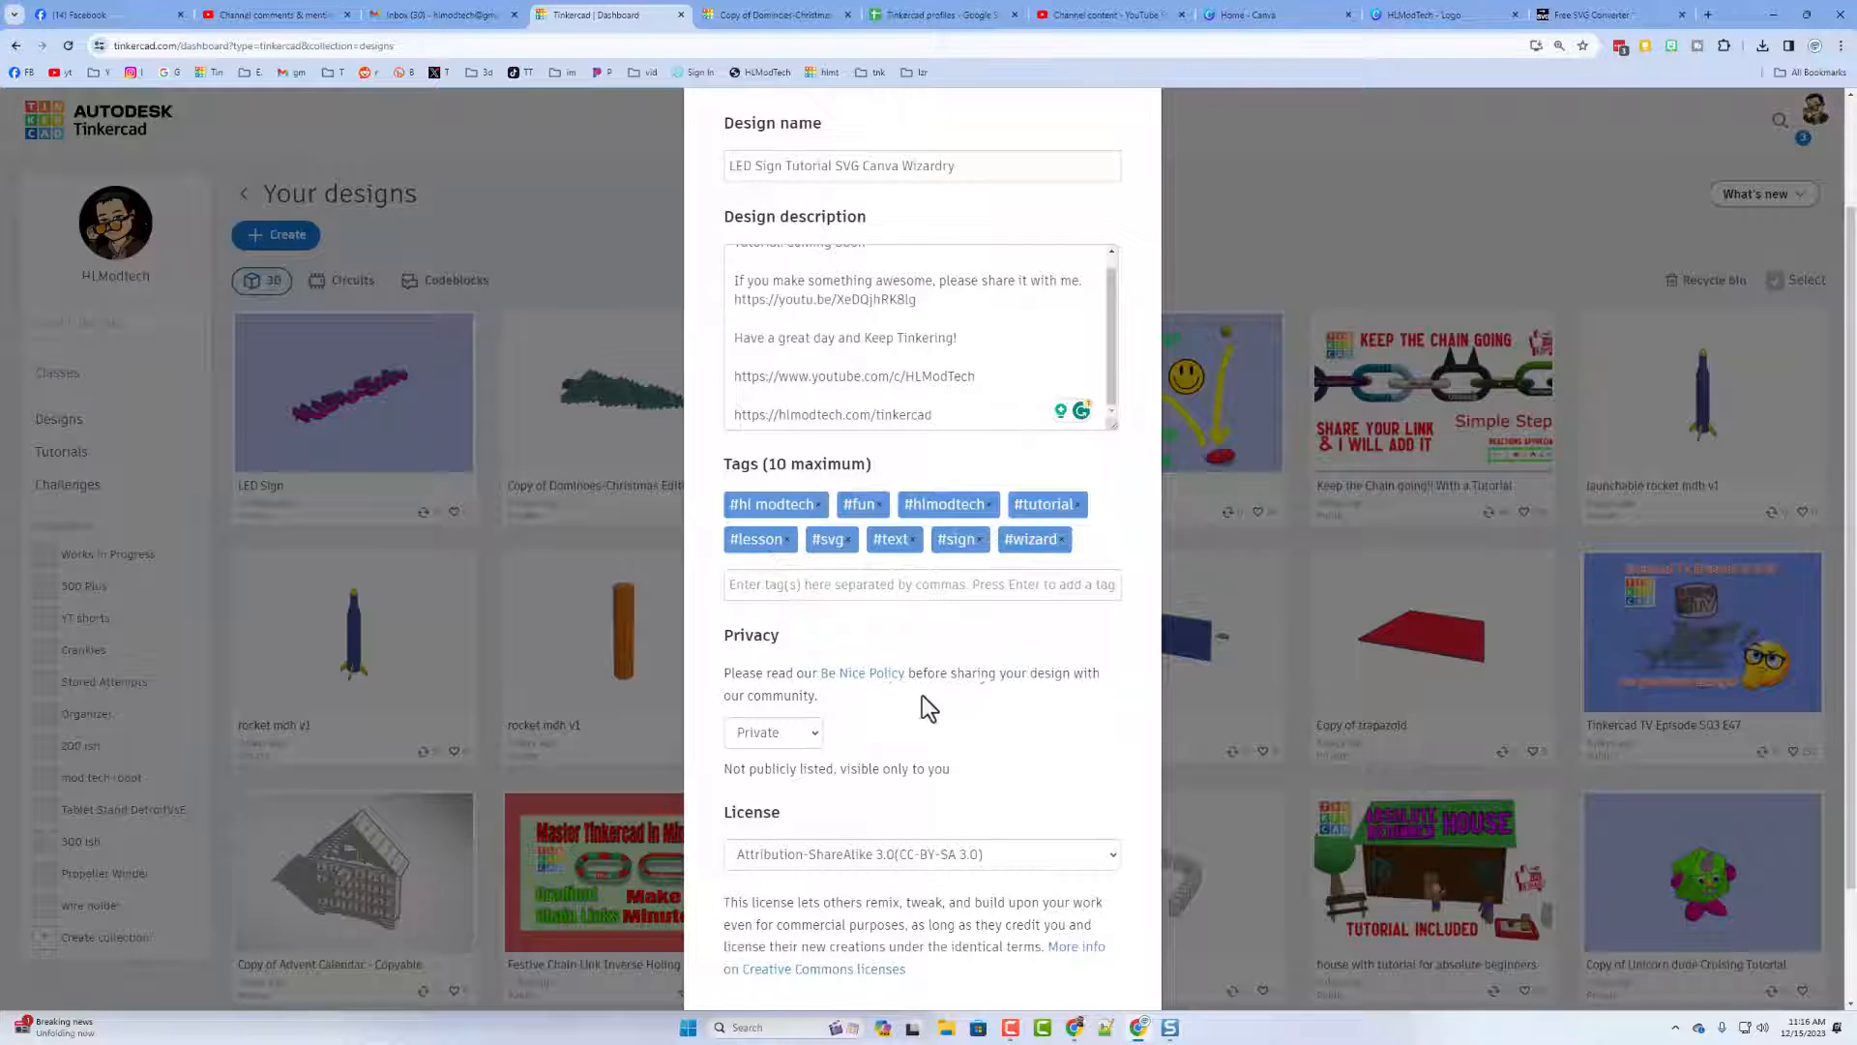
# - Set the design's privacy to Public and its license to Attribution-NoDerivs 3.0 (CC-BY-ND 3.0)
pyautogui.click(778, 732)
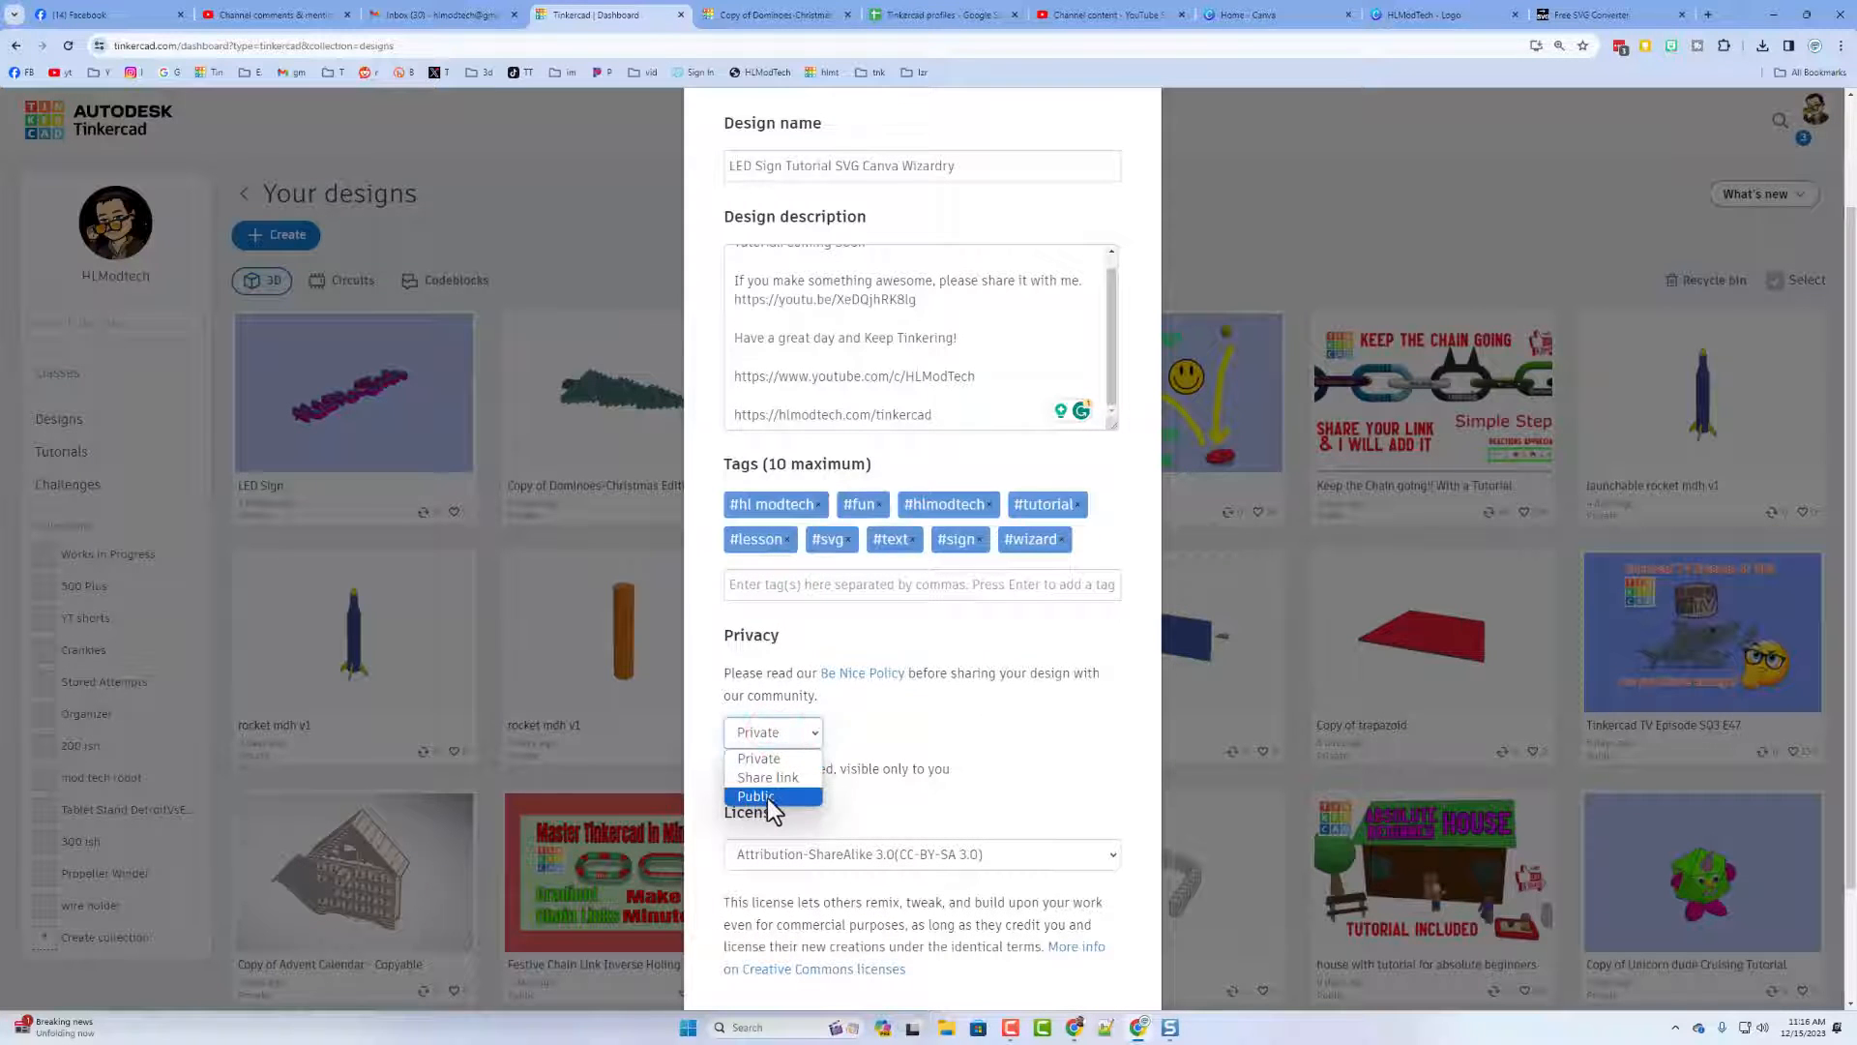
pyautogui.click(767, 796)
pyautogui.scroll(-2, 954, 739)
pyautogui.click(834, 707)
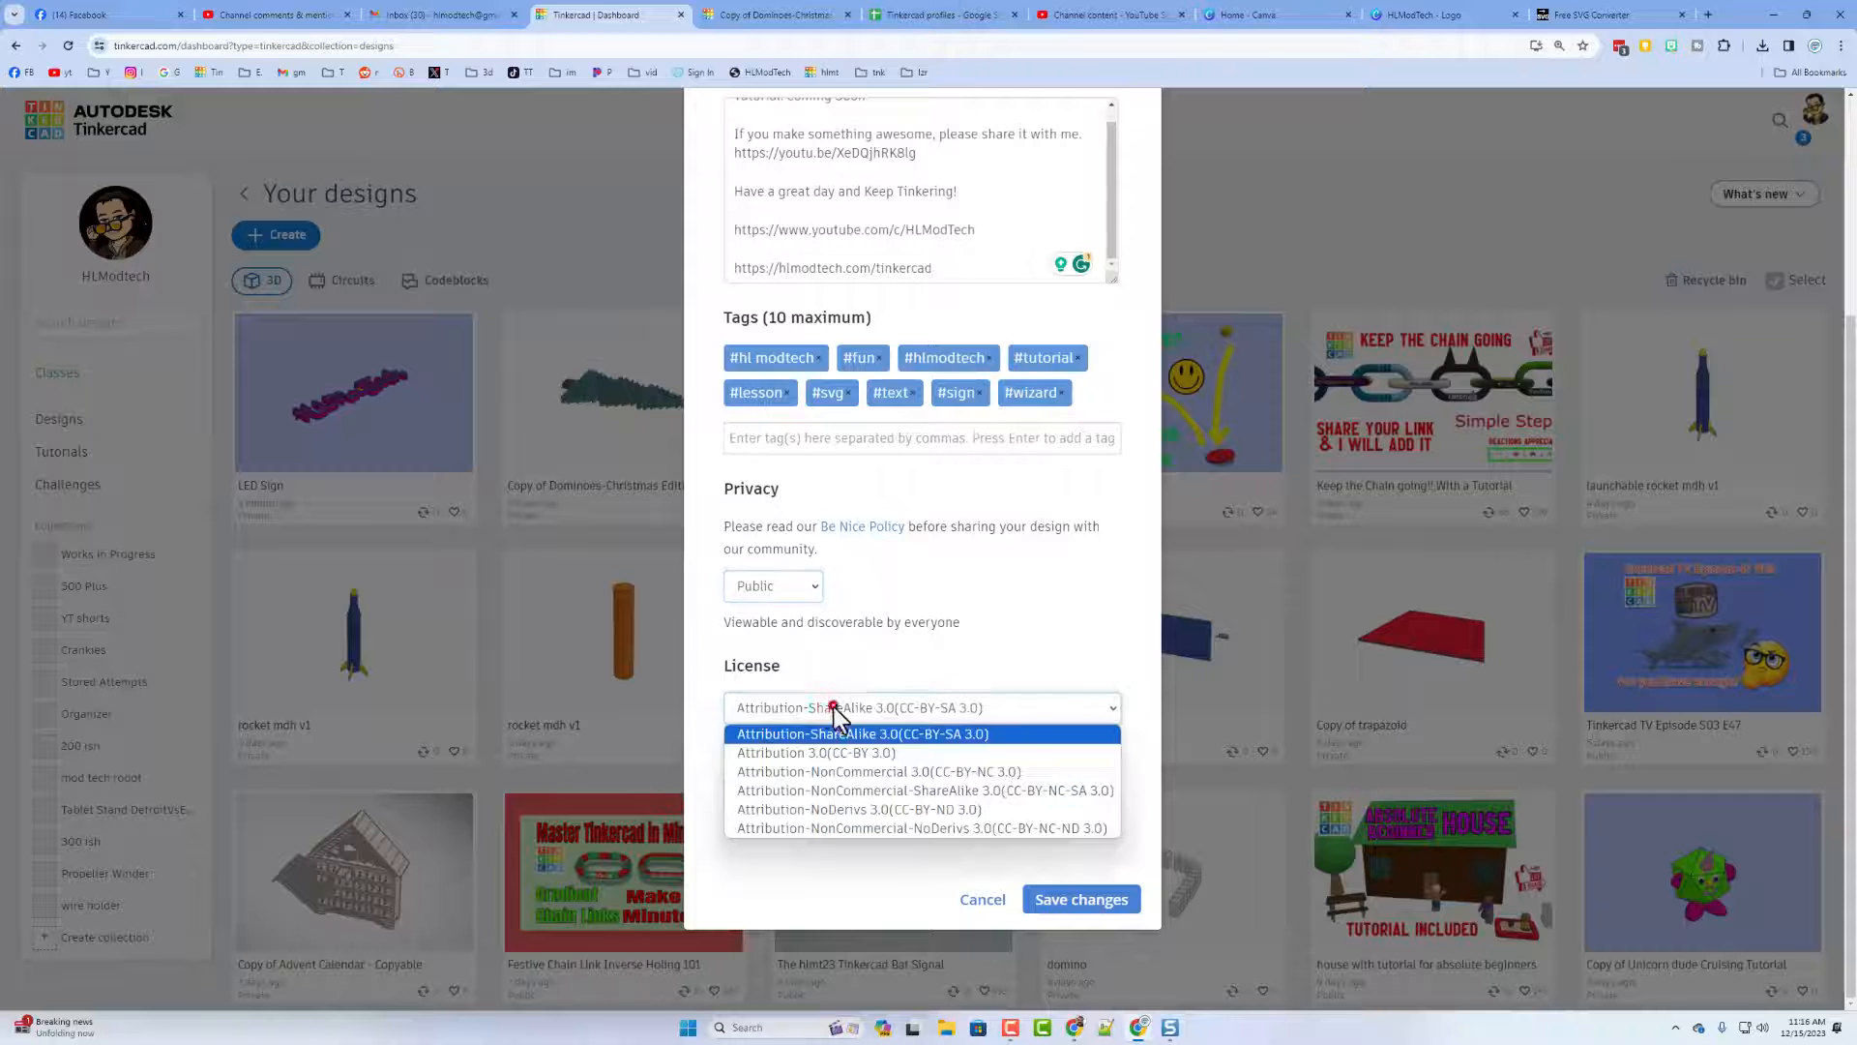
pyautogui.click(862, 809)
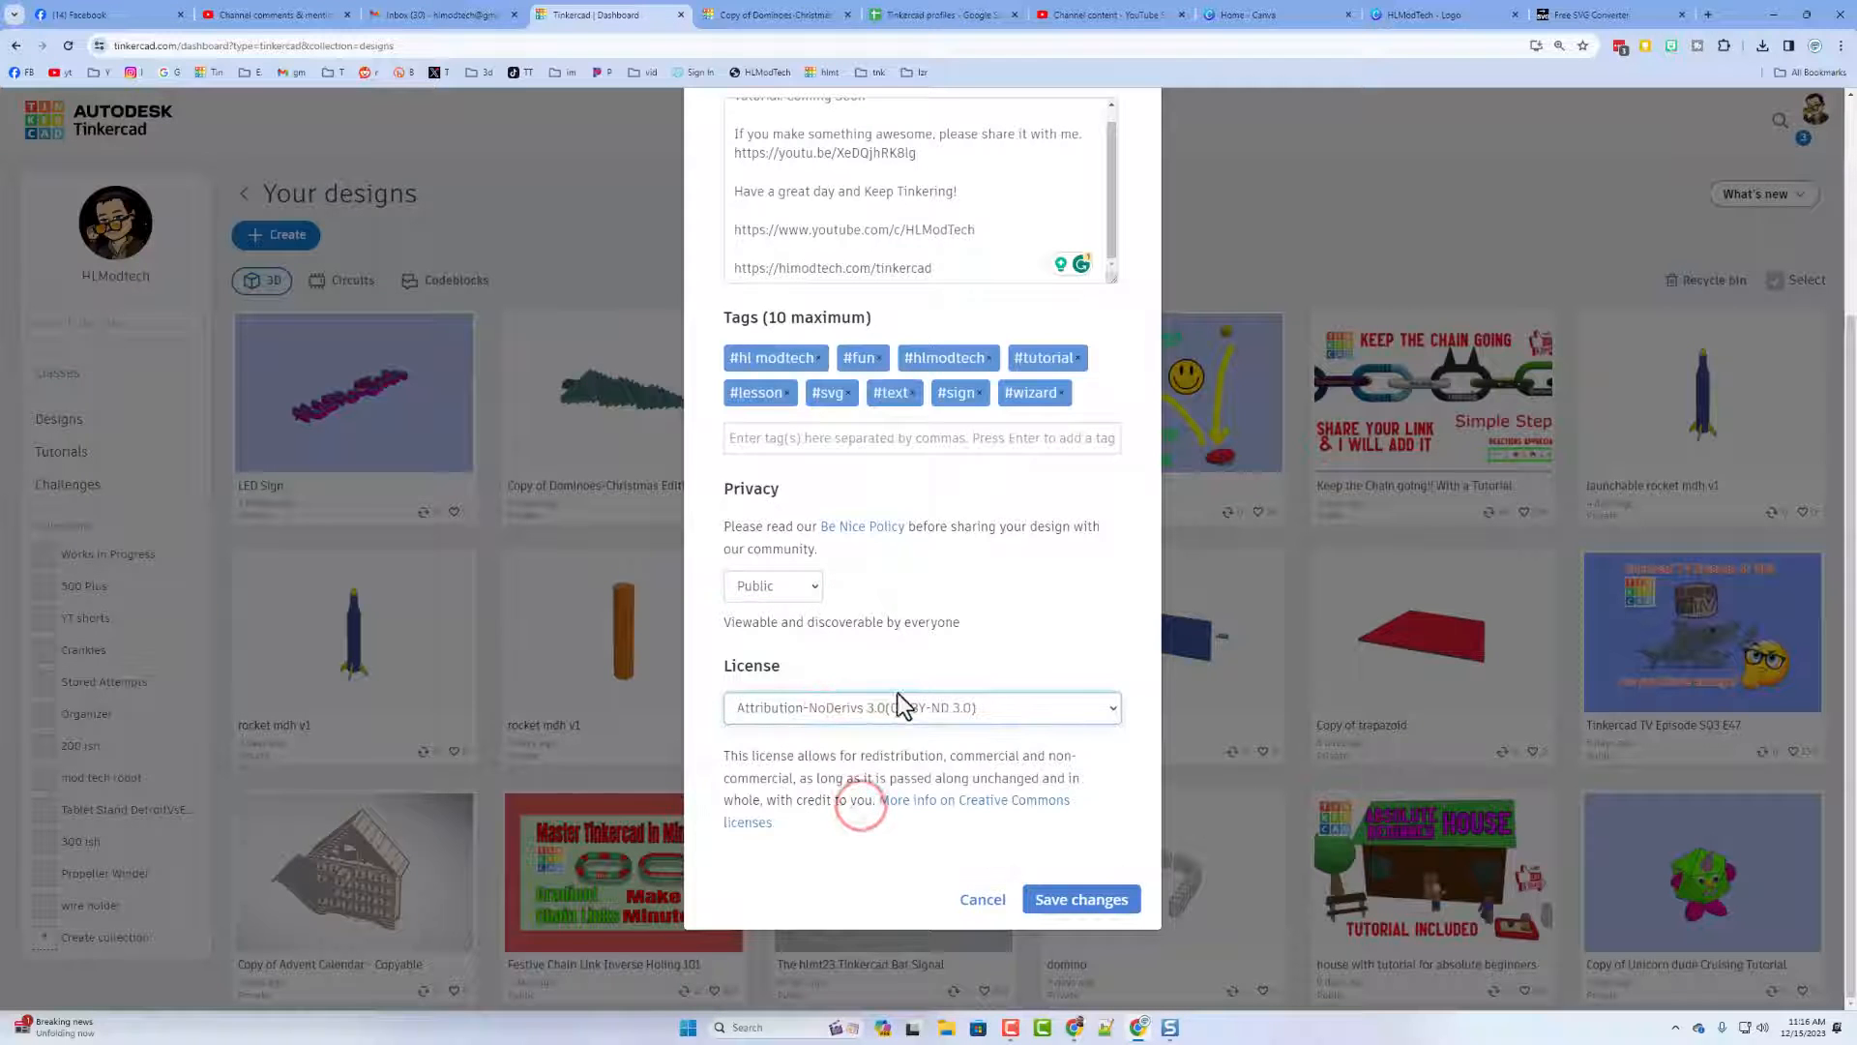
# - Review the design's name, description, tags and sharing settings, and save the changed properties
pyautogui.scroll(3, 967, 735)
pyautogui.scroll(1, 888, 532)
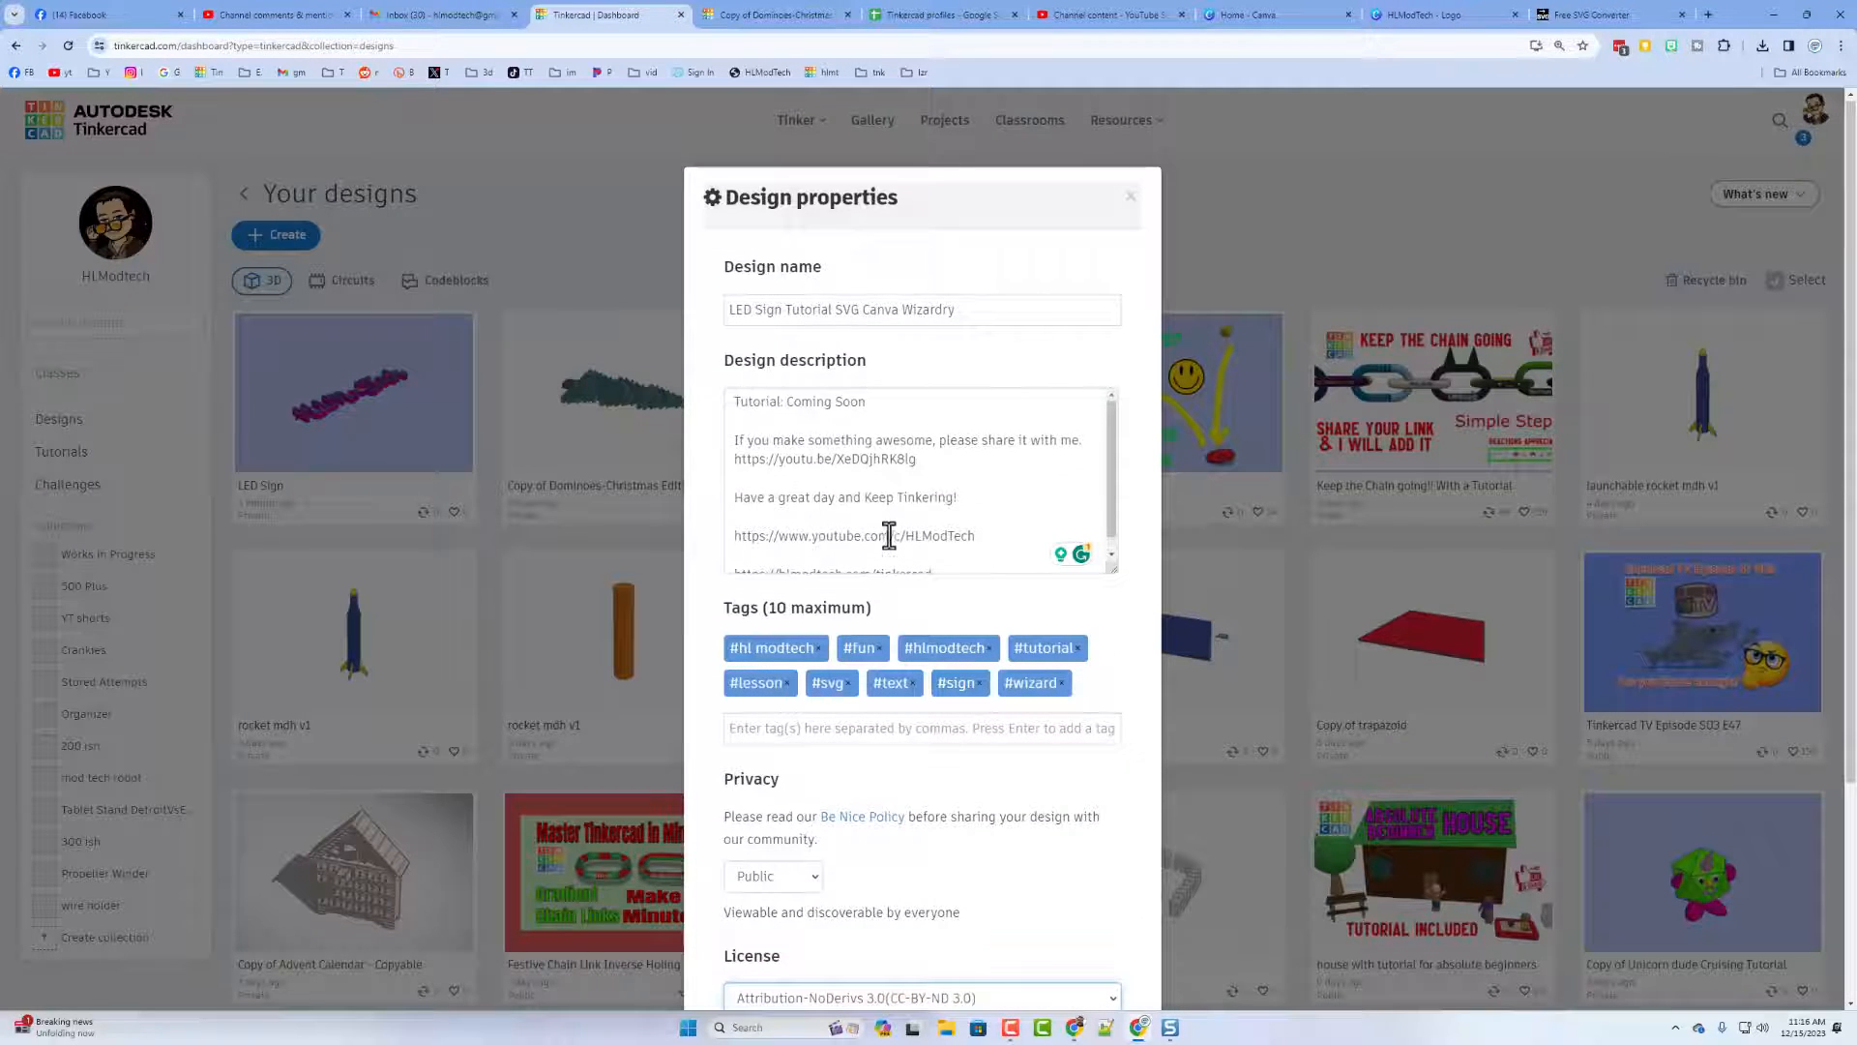
pyautogui.scroll(-3, 987, 677)
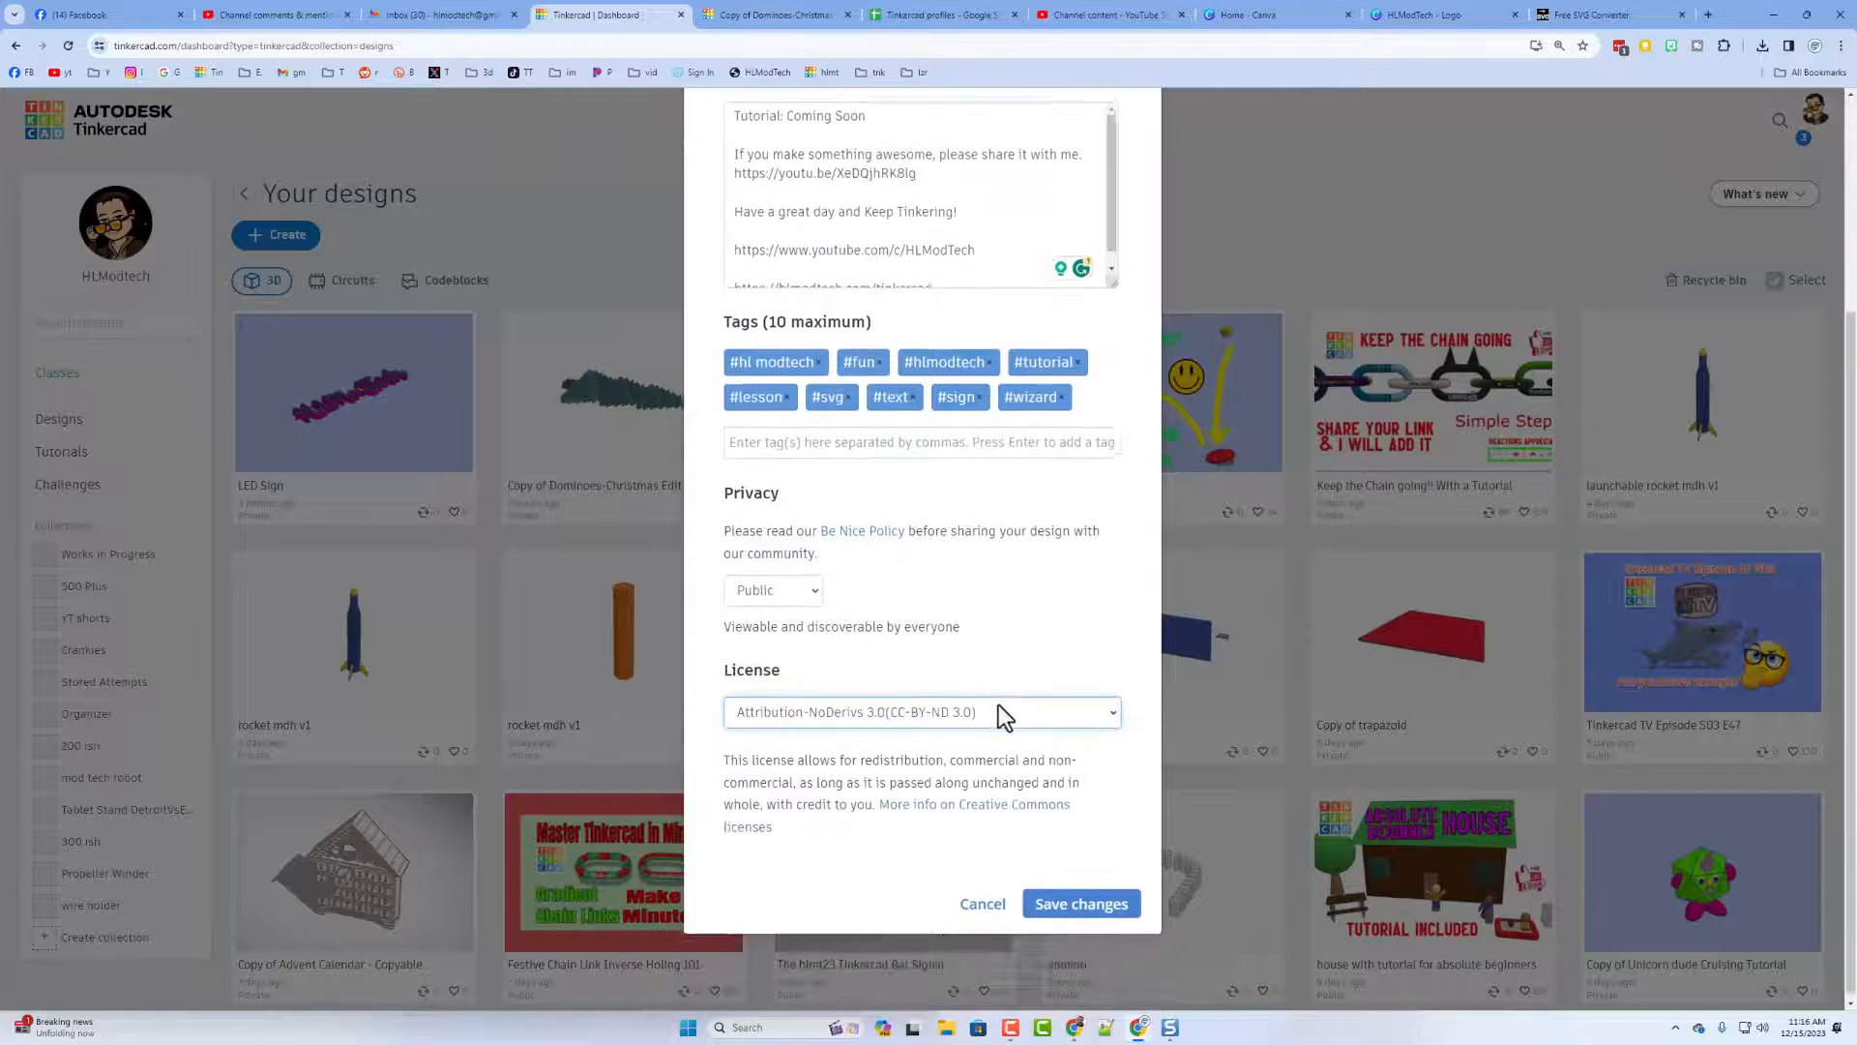
pyautogui.click(1066, 902)
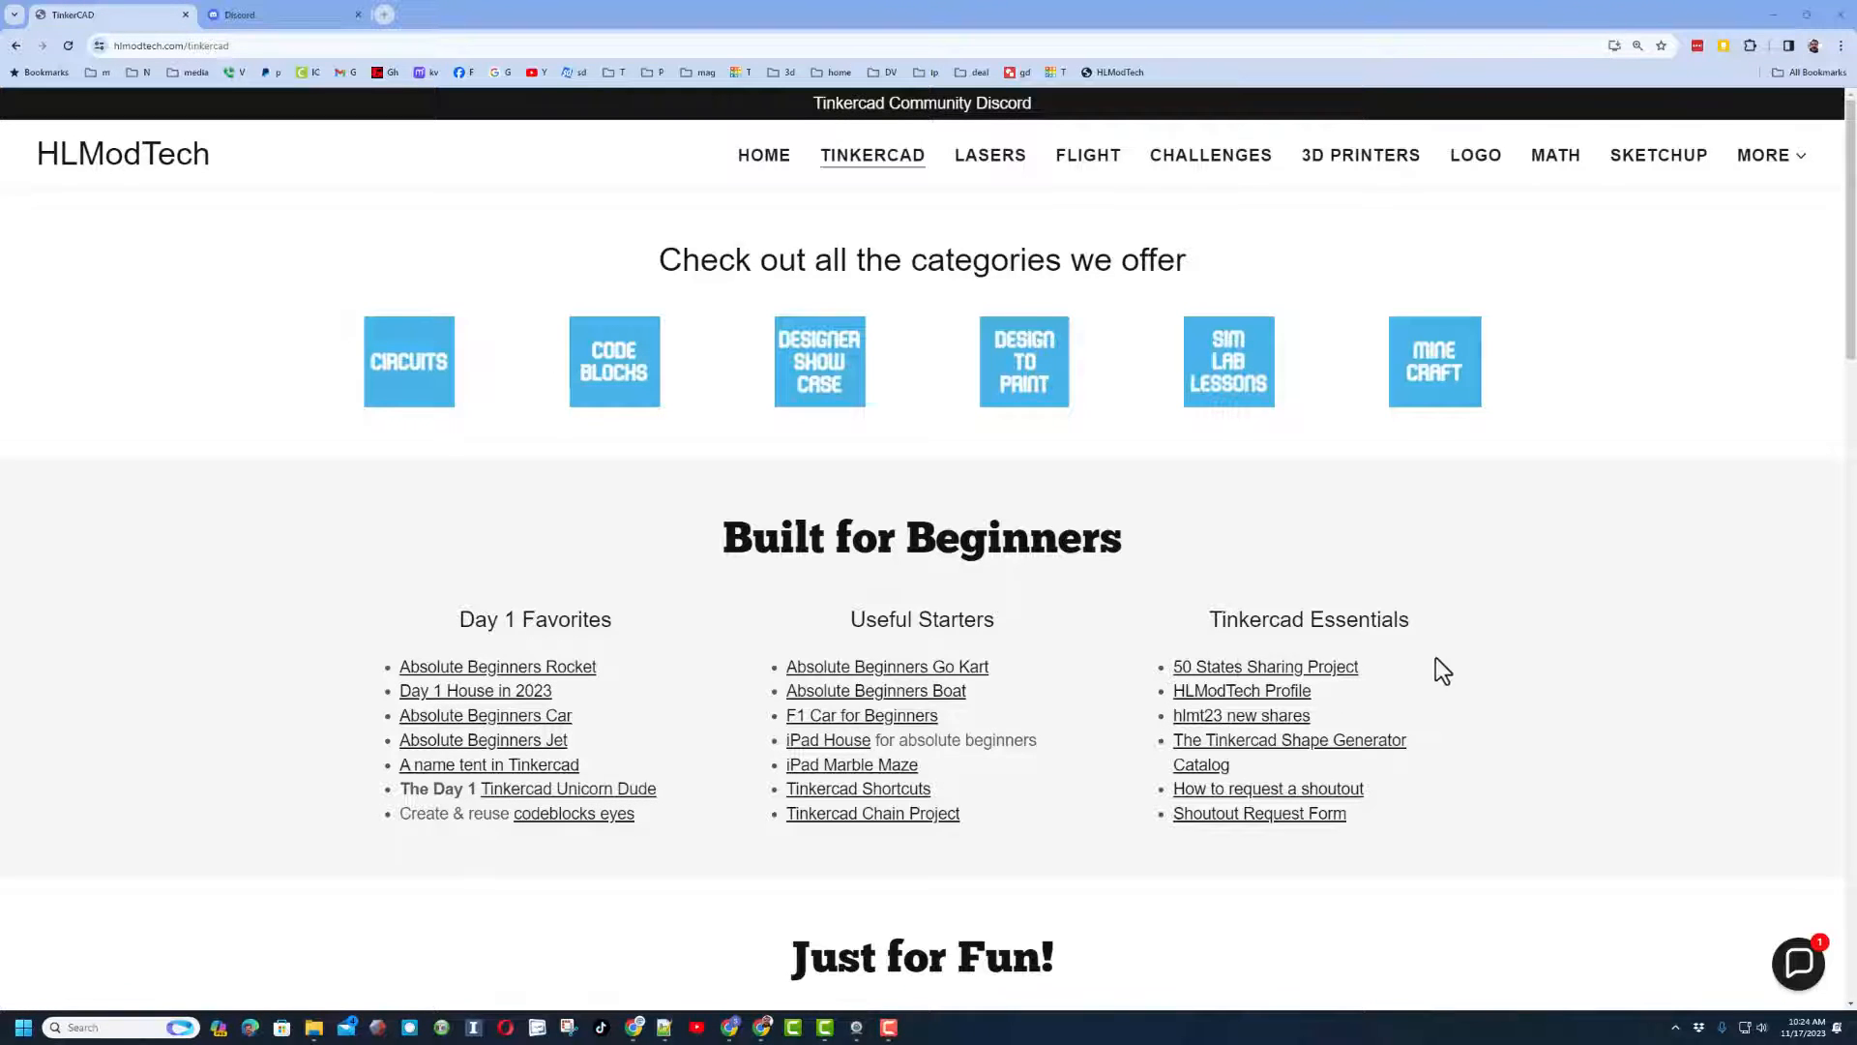
# - Check the contact chat on the HLModTech Tinkercad page, close it, and open the Tinkercad Community Discord invite
pyautogui.click(1802, 964)
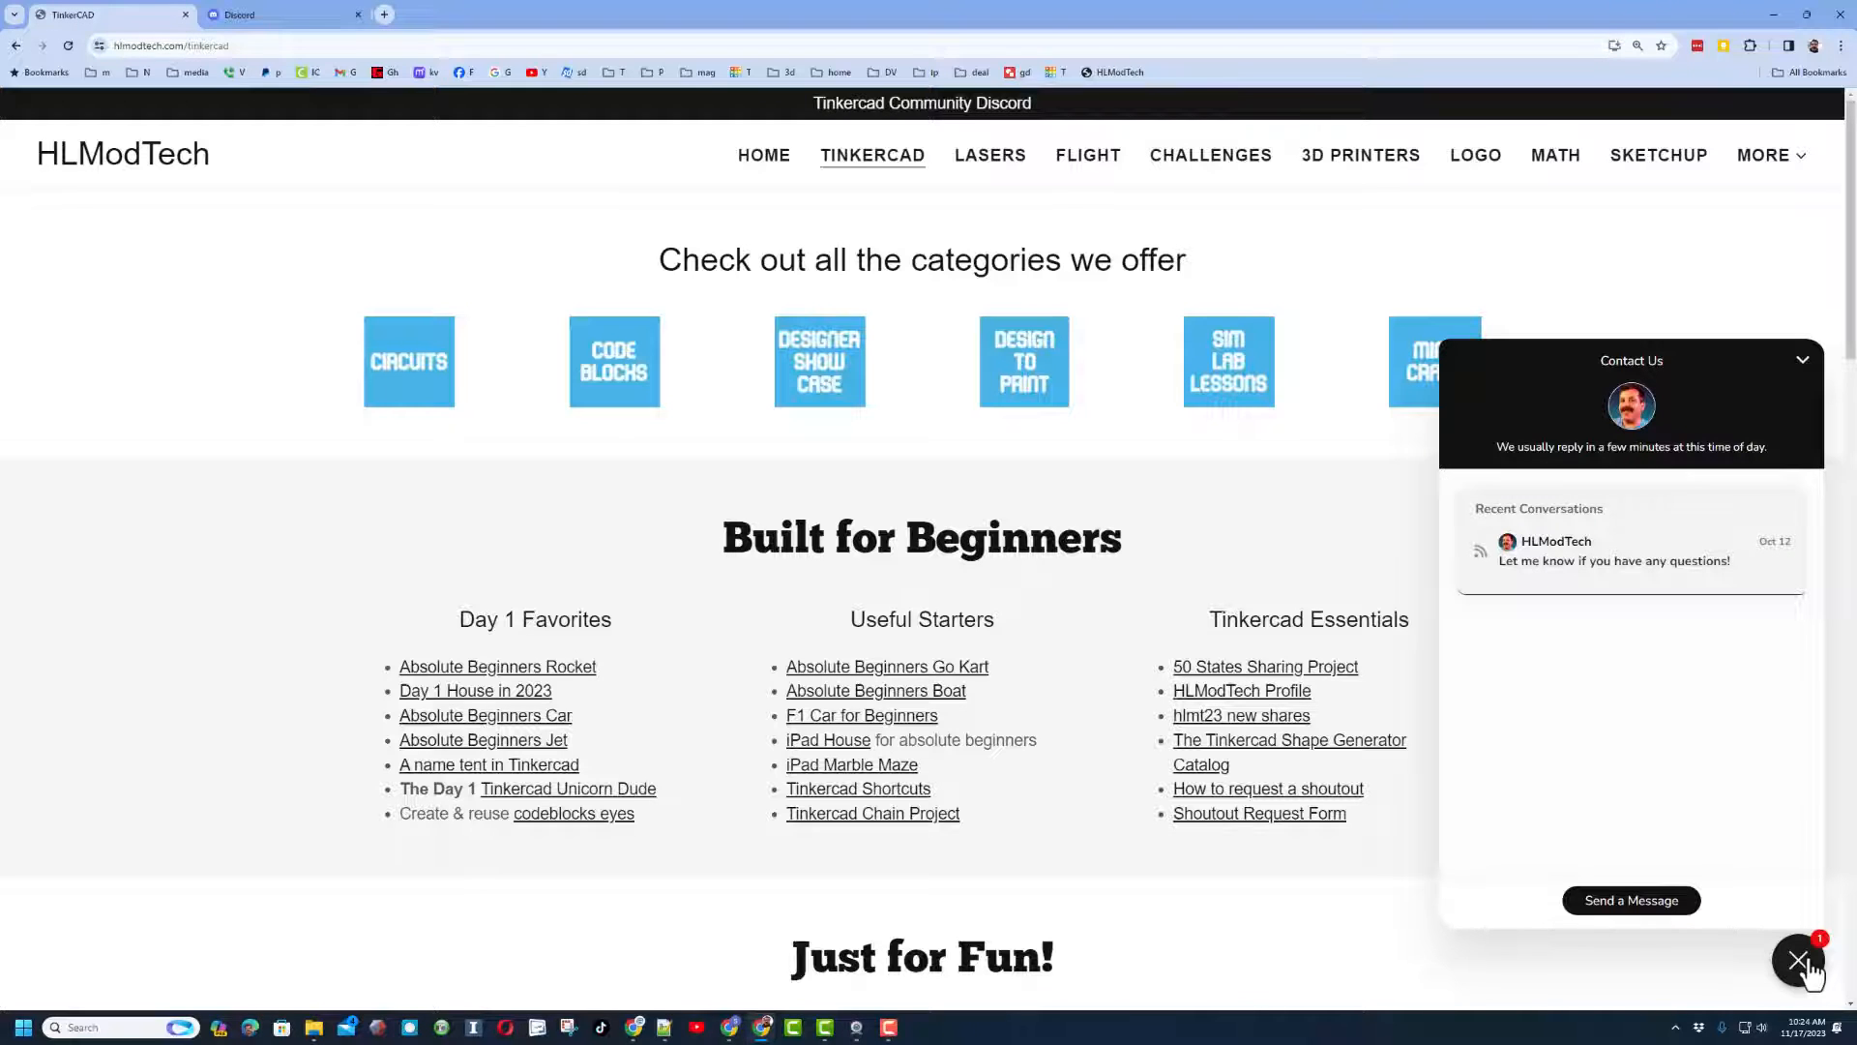
pyautogui.click(1801, 961)
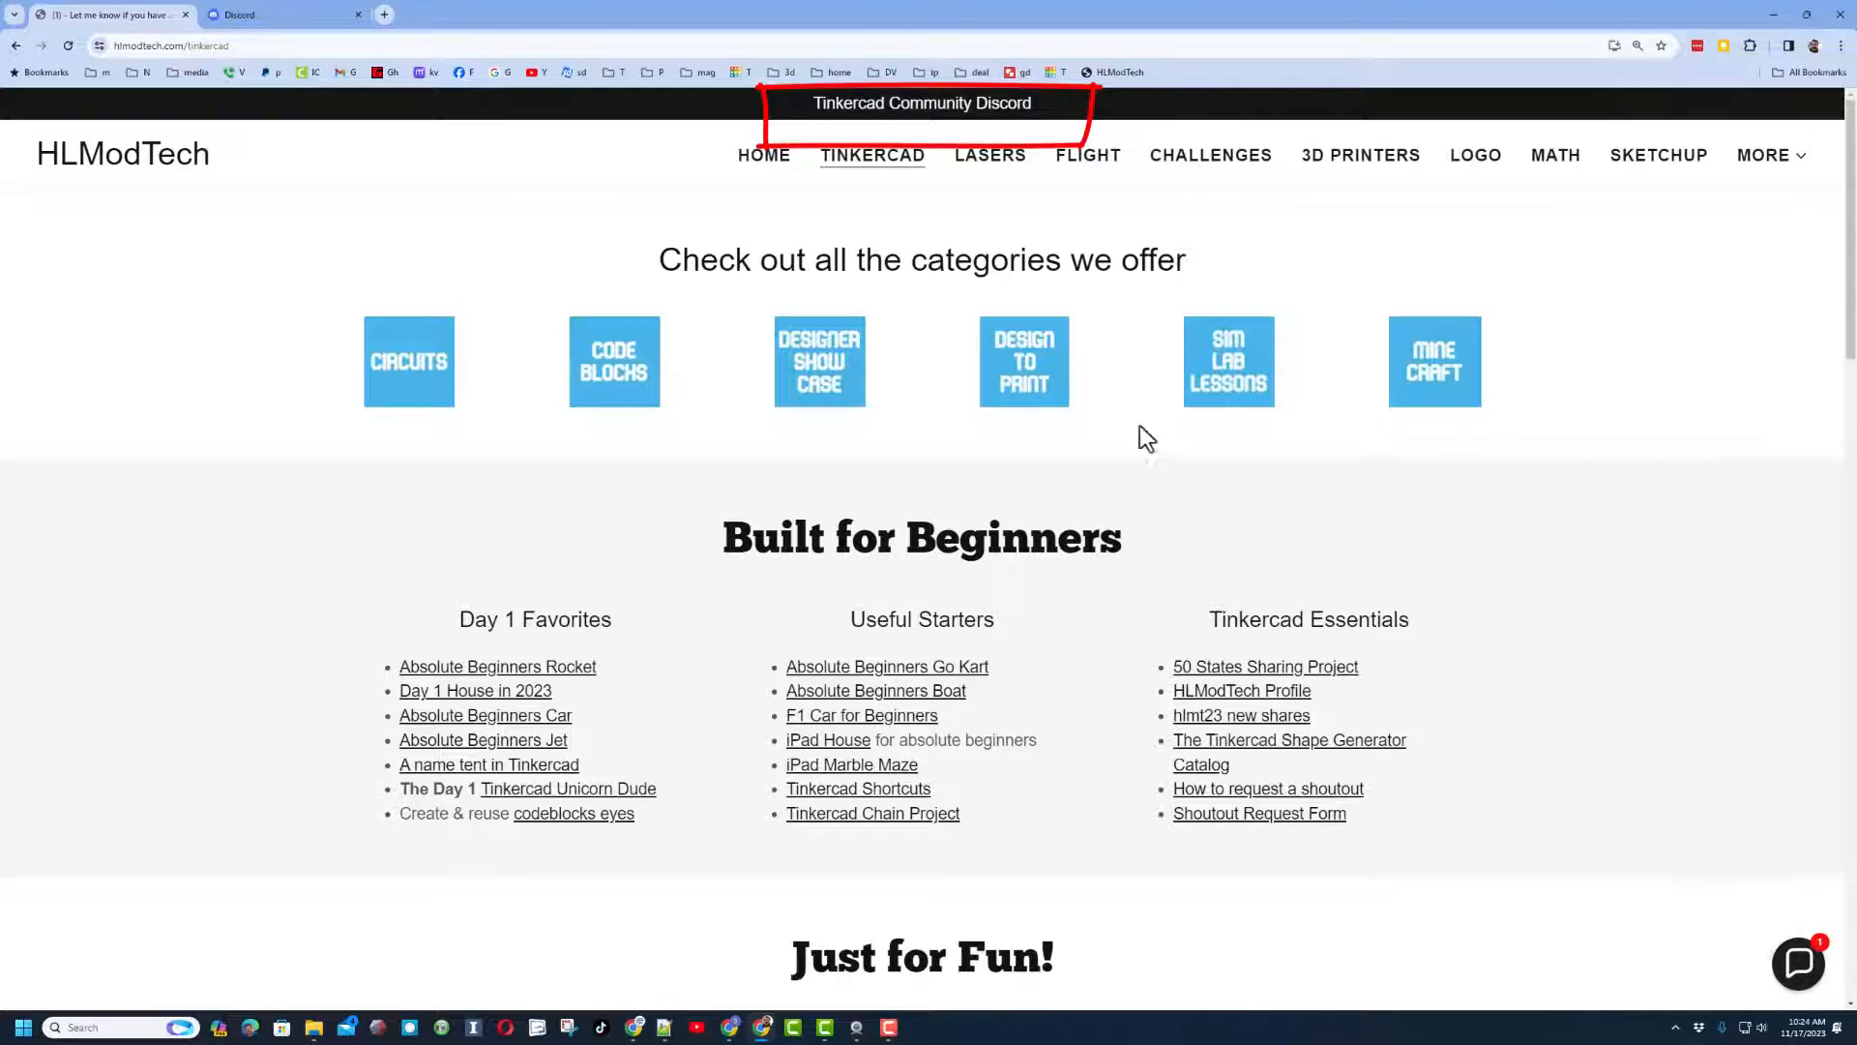
pyautogui.click(948, 114)
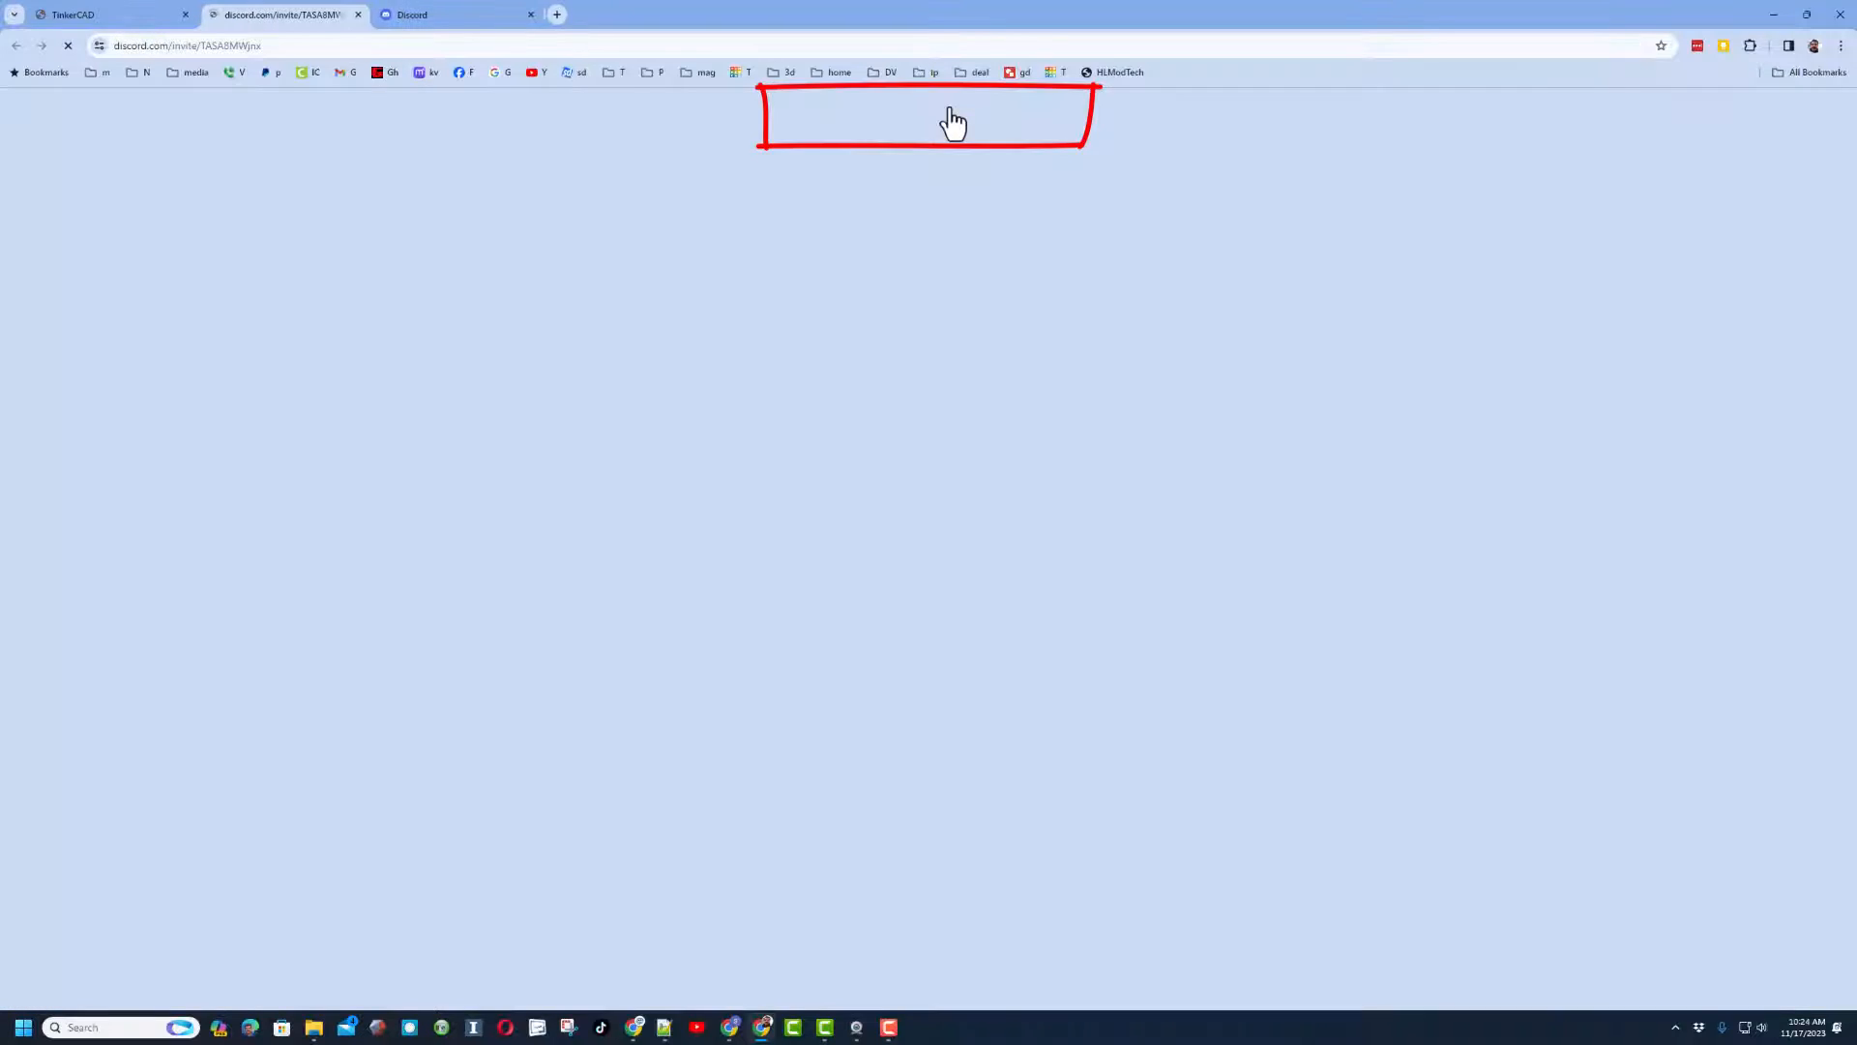